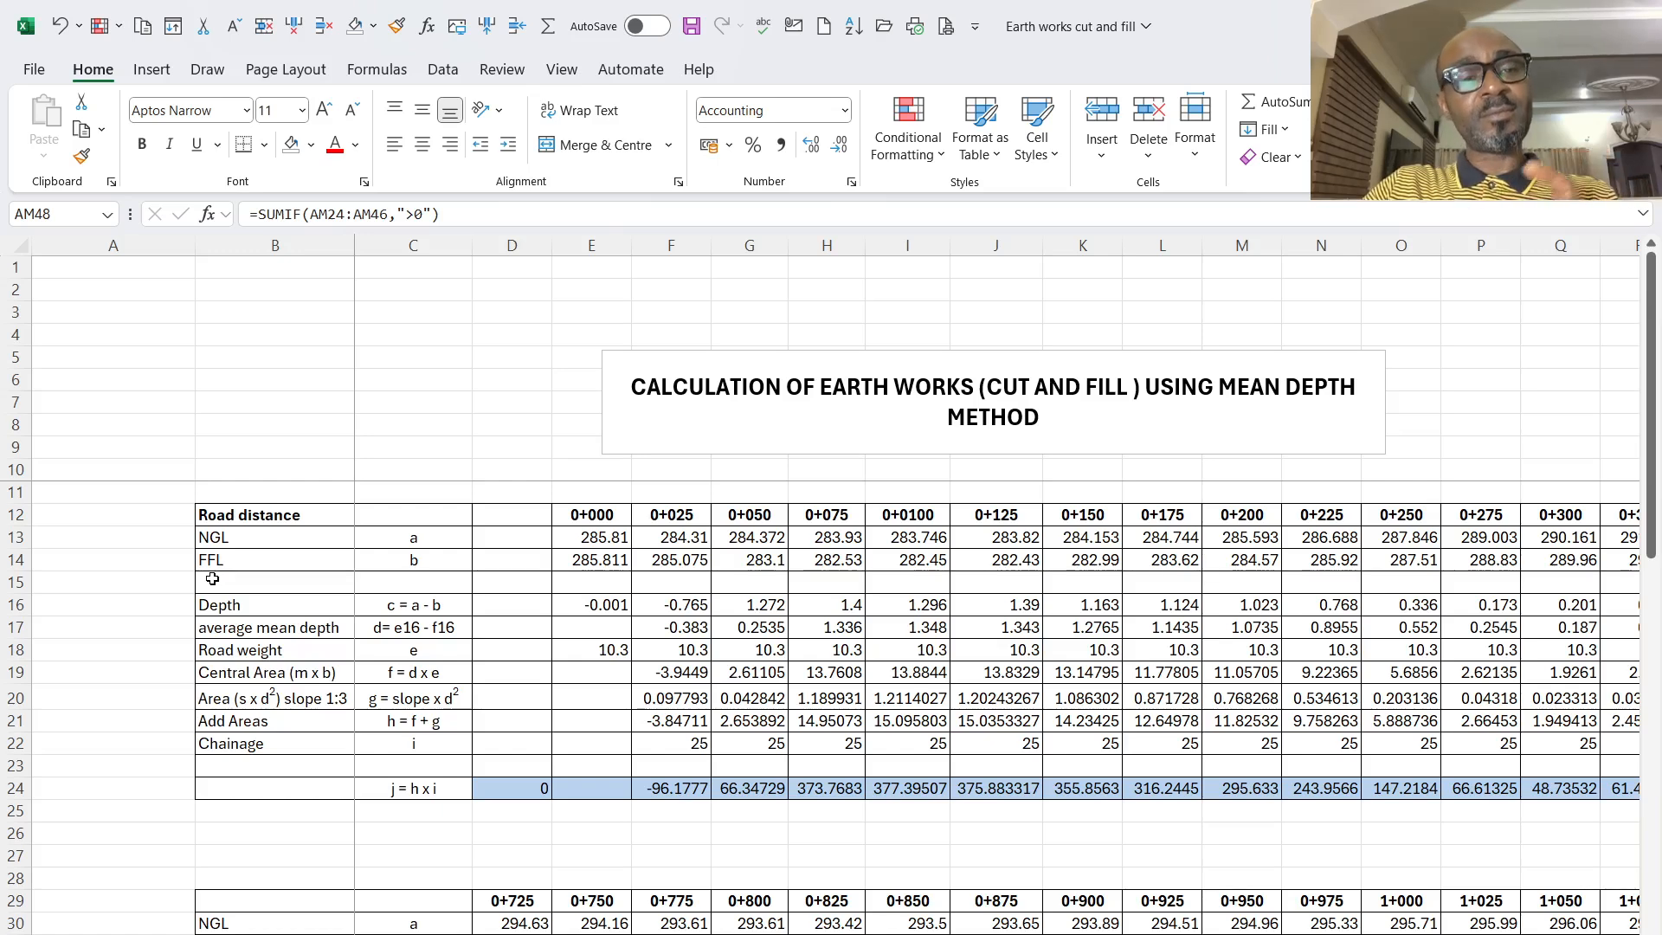
- Switch to the road drawings PDF in Microsoft Edge, return to the cover page and highlight the 6.0Km road length
left_click(234, 512)
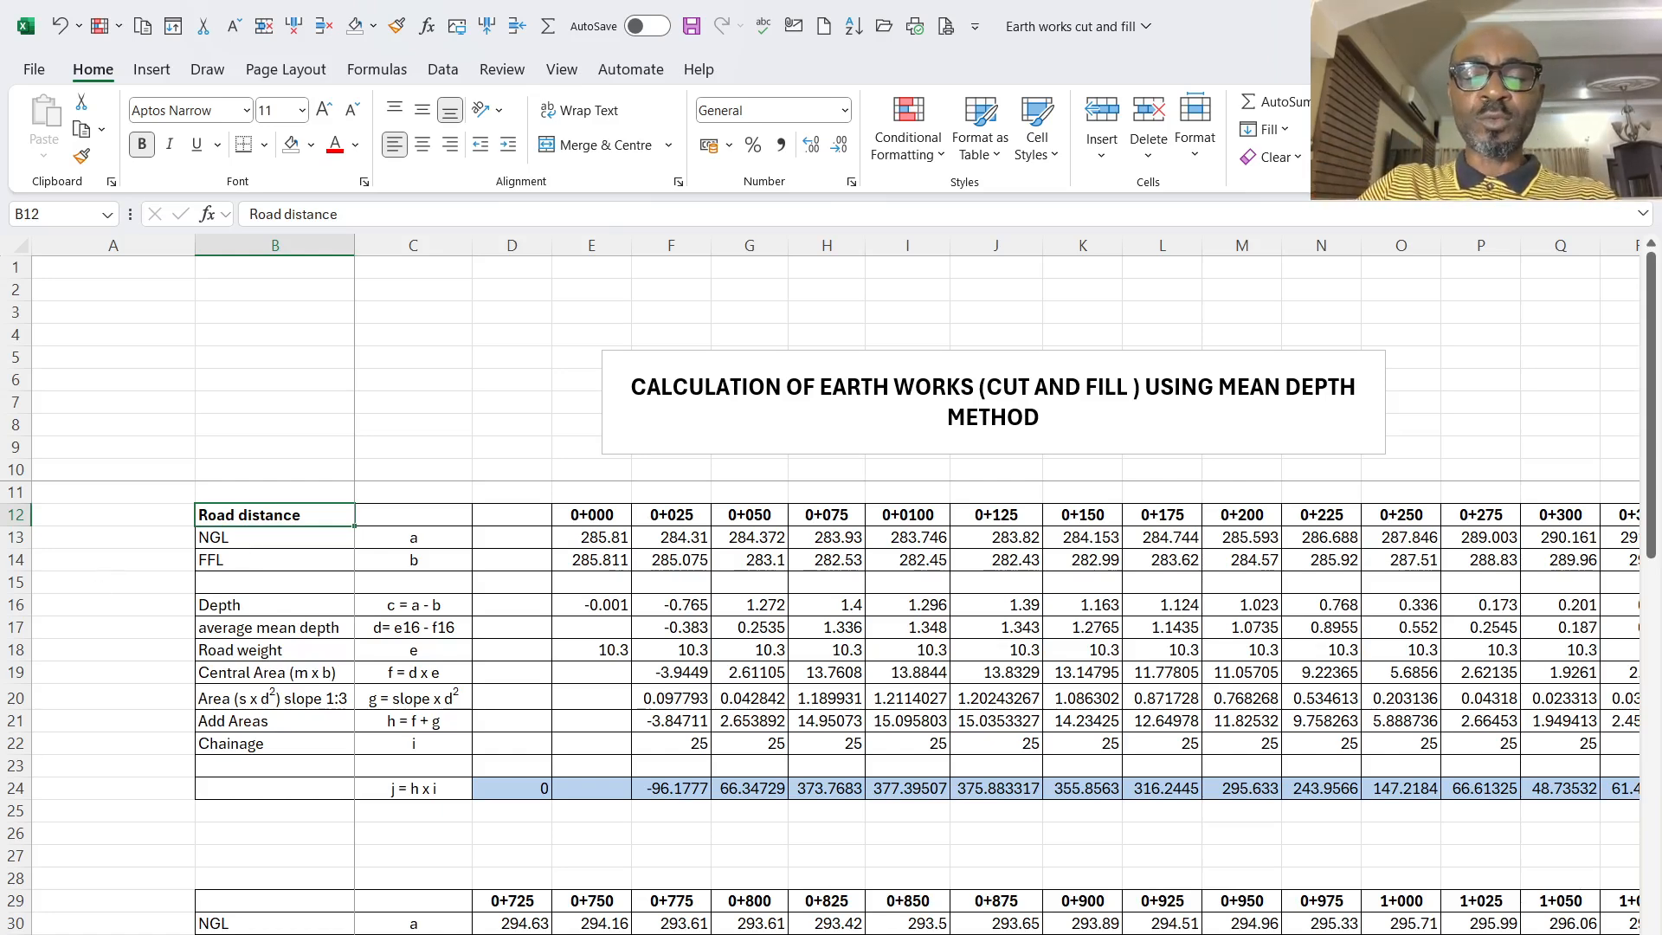
left_click(890, 933)
scroll(1534, 592, "up", 7)
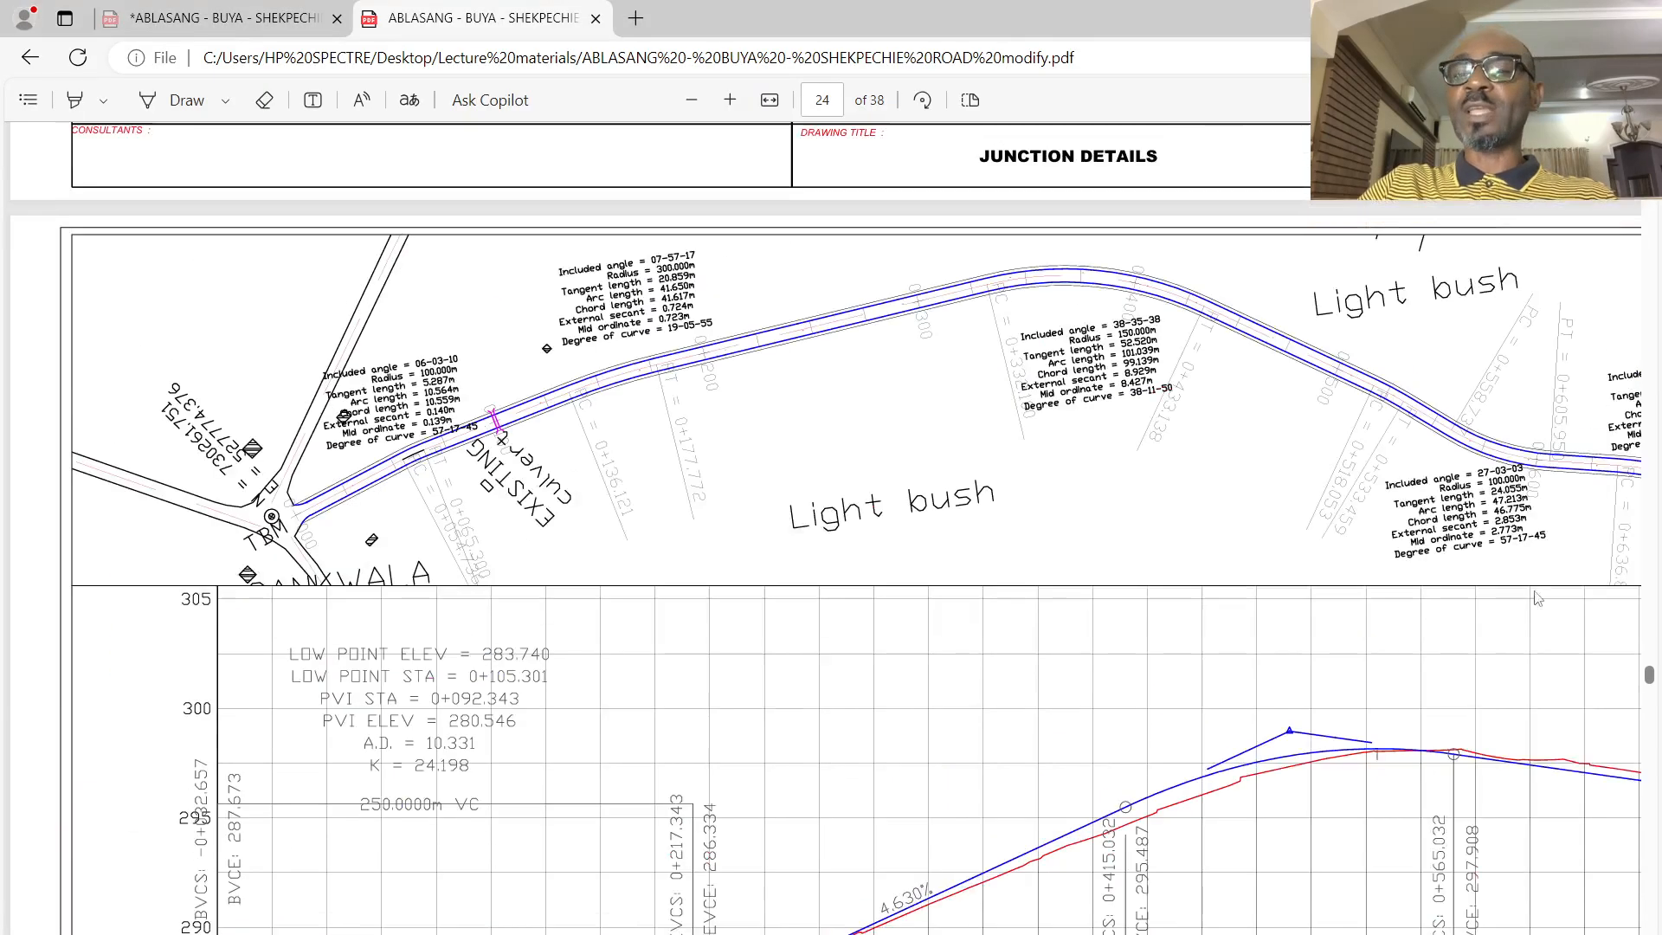
scroll(1534, 592, "up", 1)
left_click_drag(1650, 674, 1650, 129)
scroll(1184, 298, "down", 3)
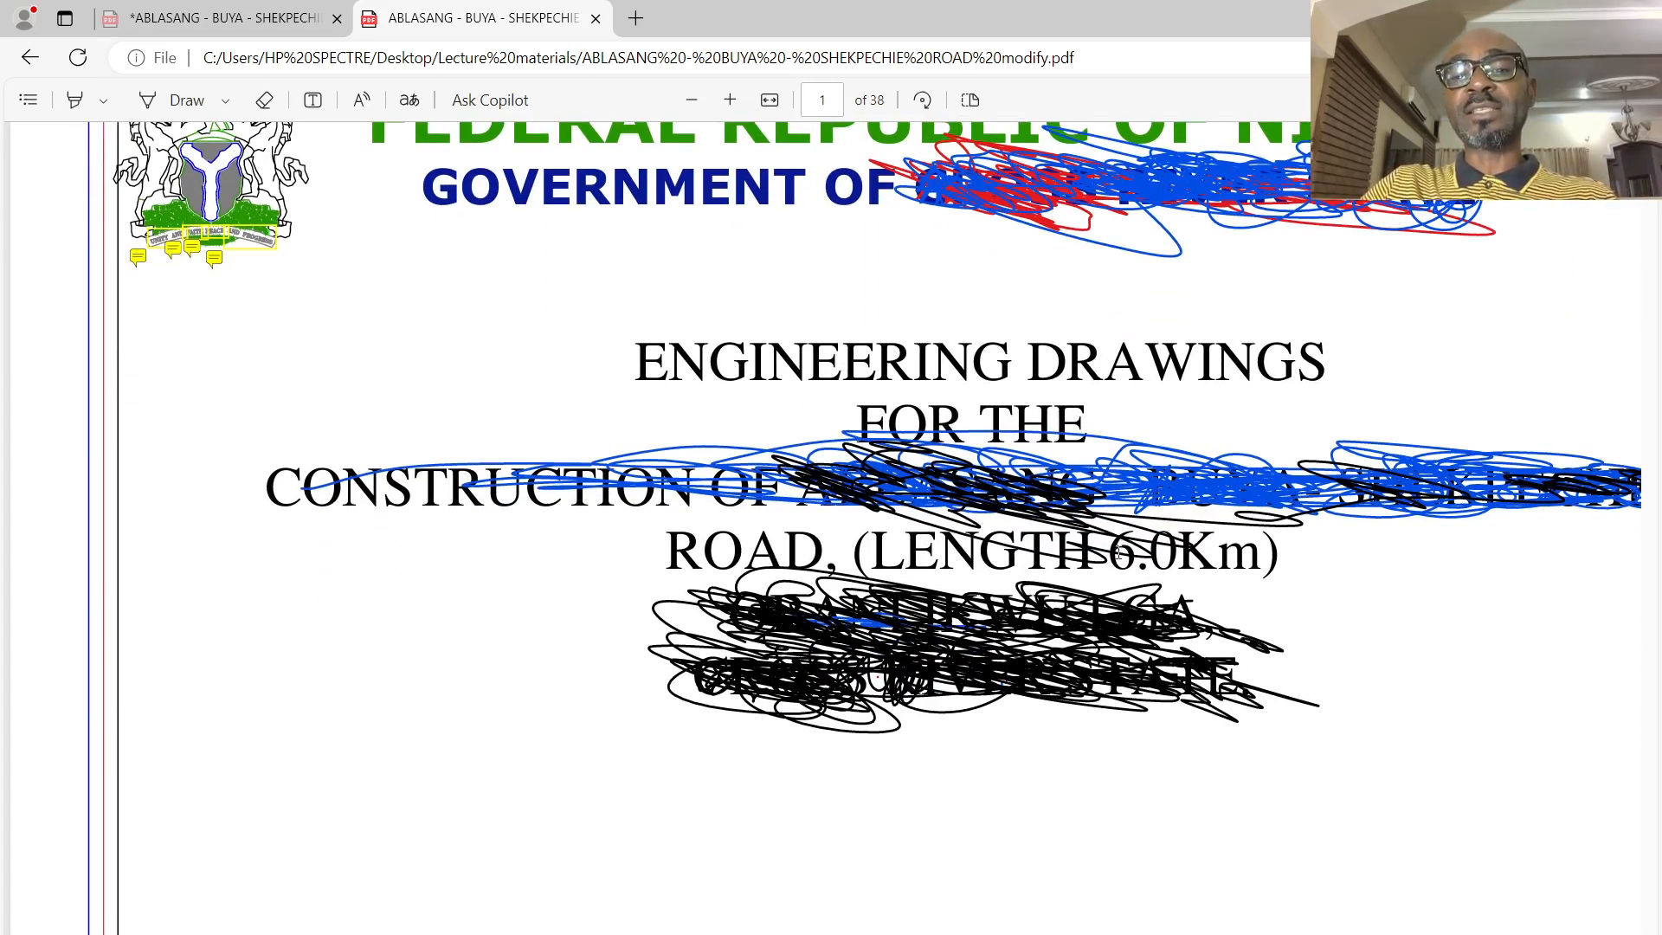
left_click_drag(1108, 554, 1216, 559)
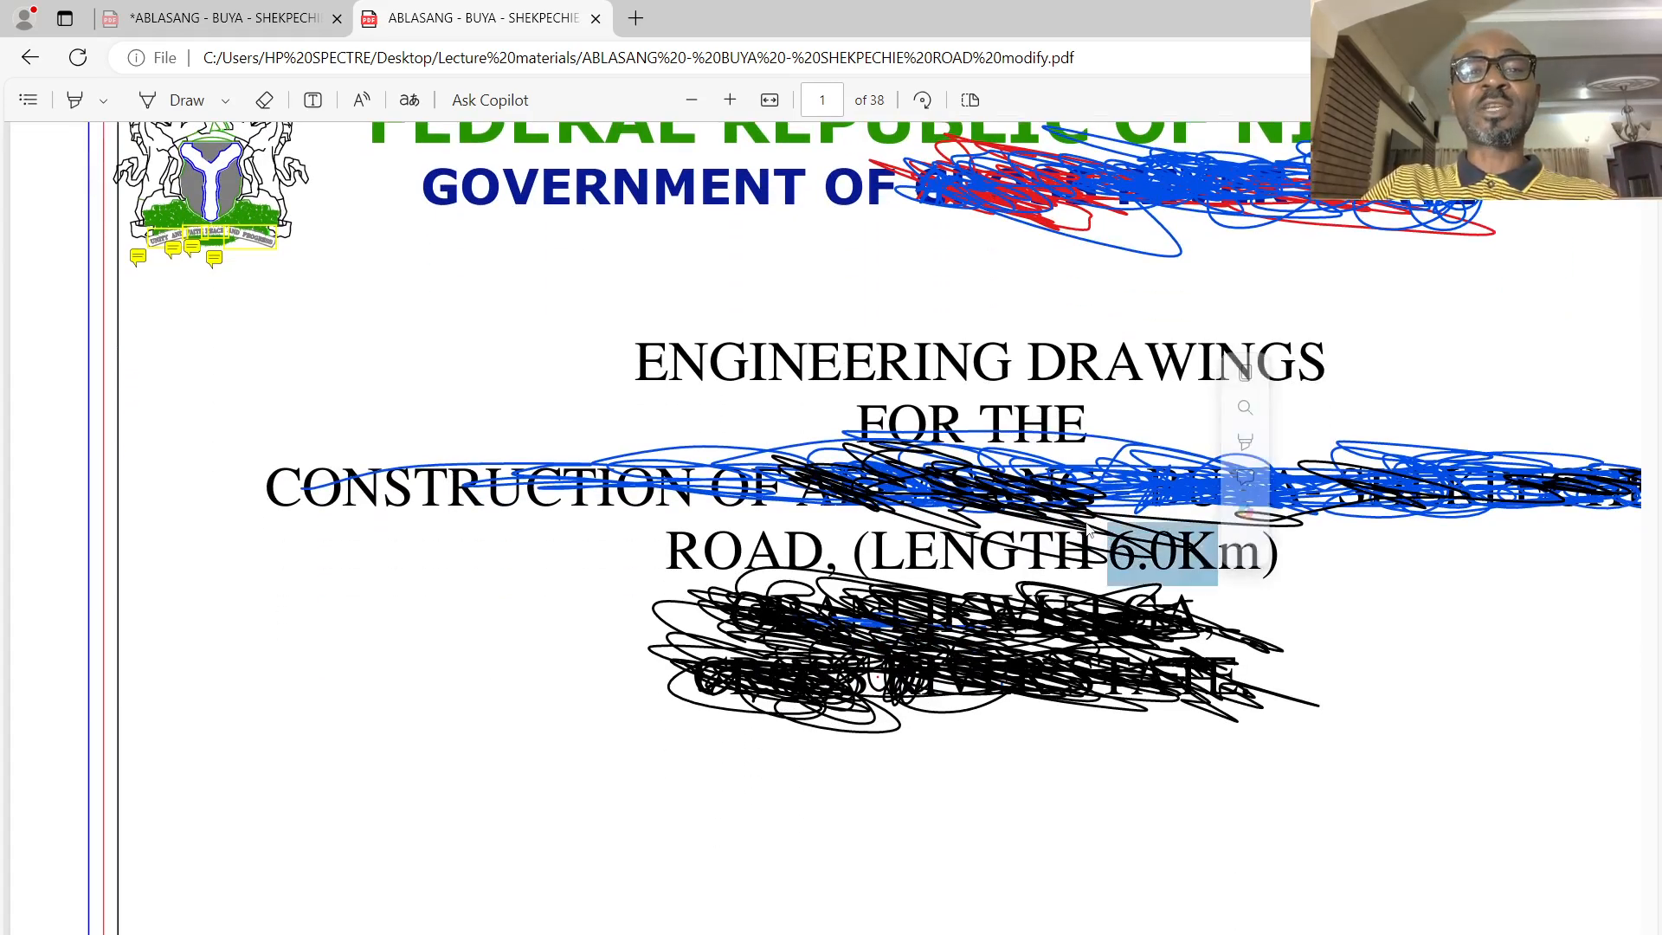
- Look through the drawing list and read the general notes sheet on concrete, structural steelwork and blockwork
scroll(1088, 530, "down", 15)
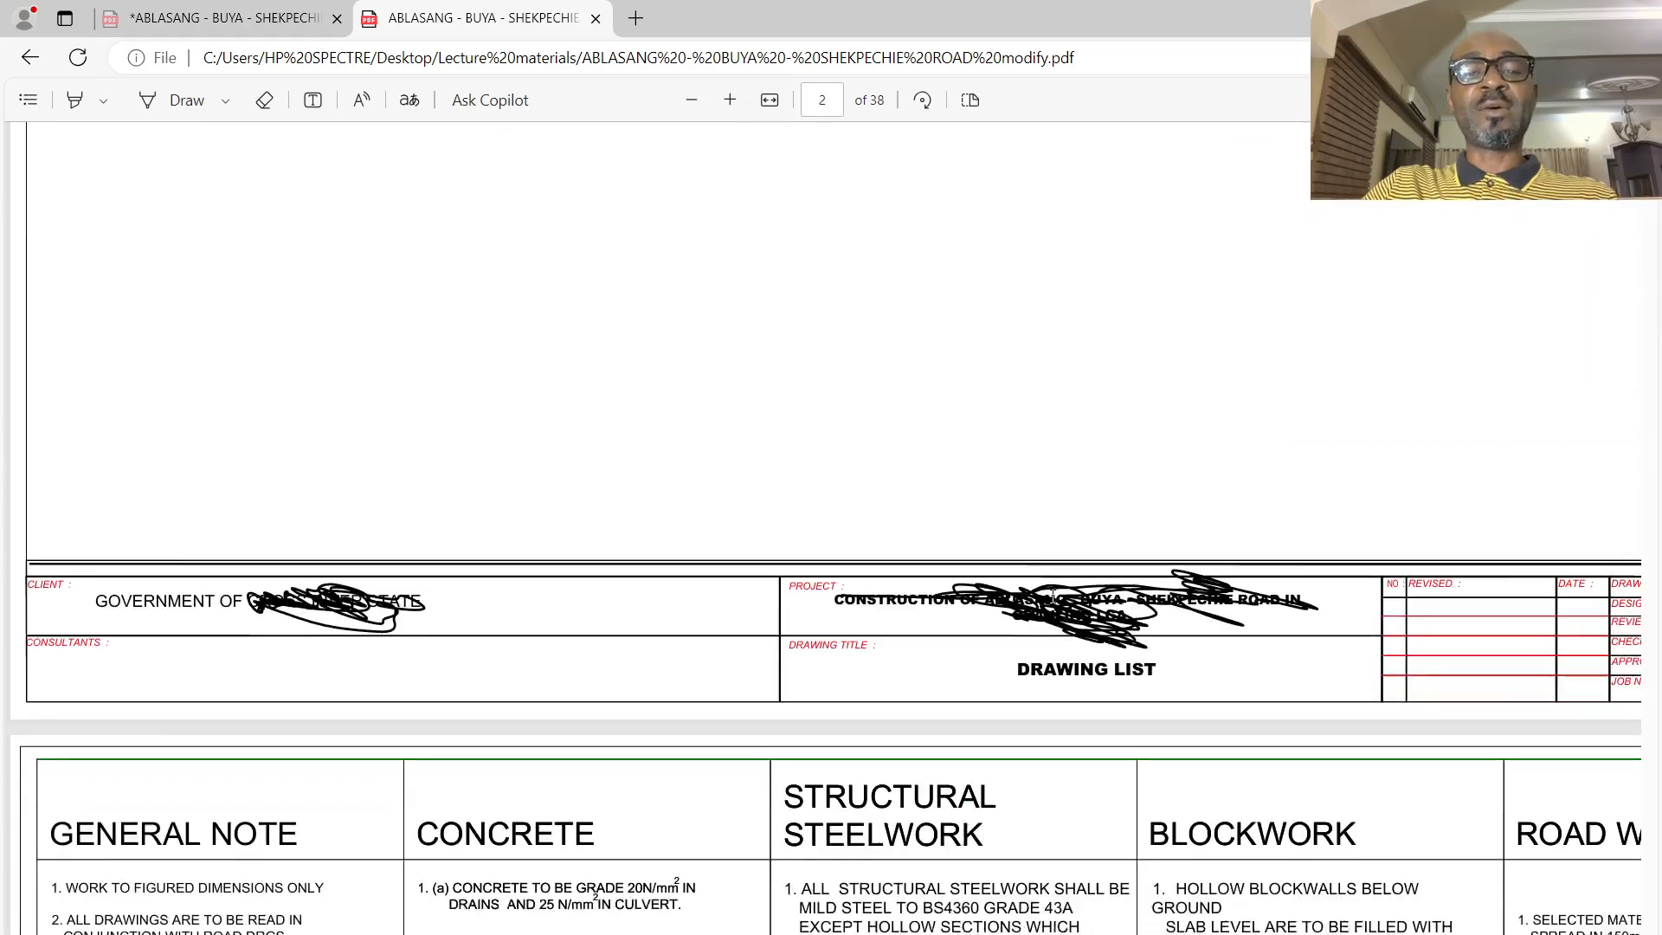
scroll(1052, 595, "down", 10)
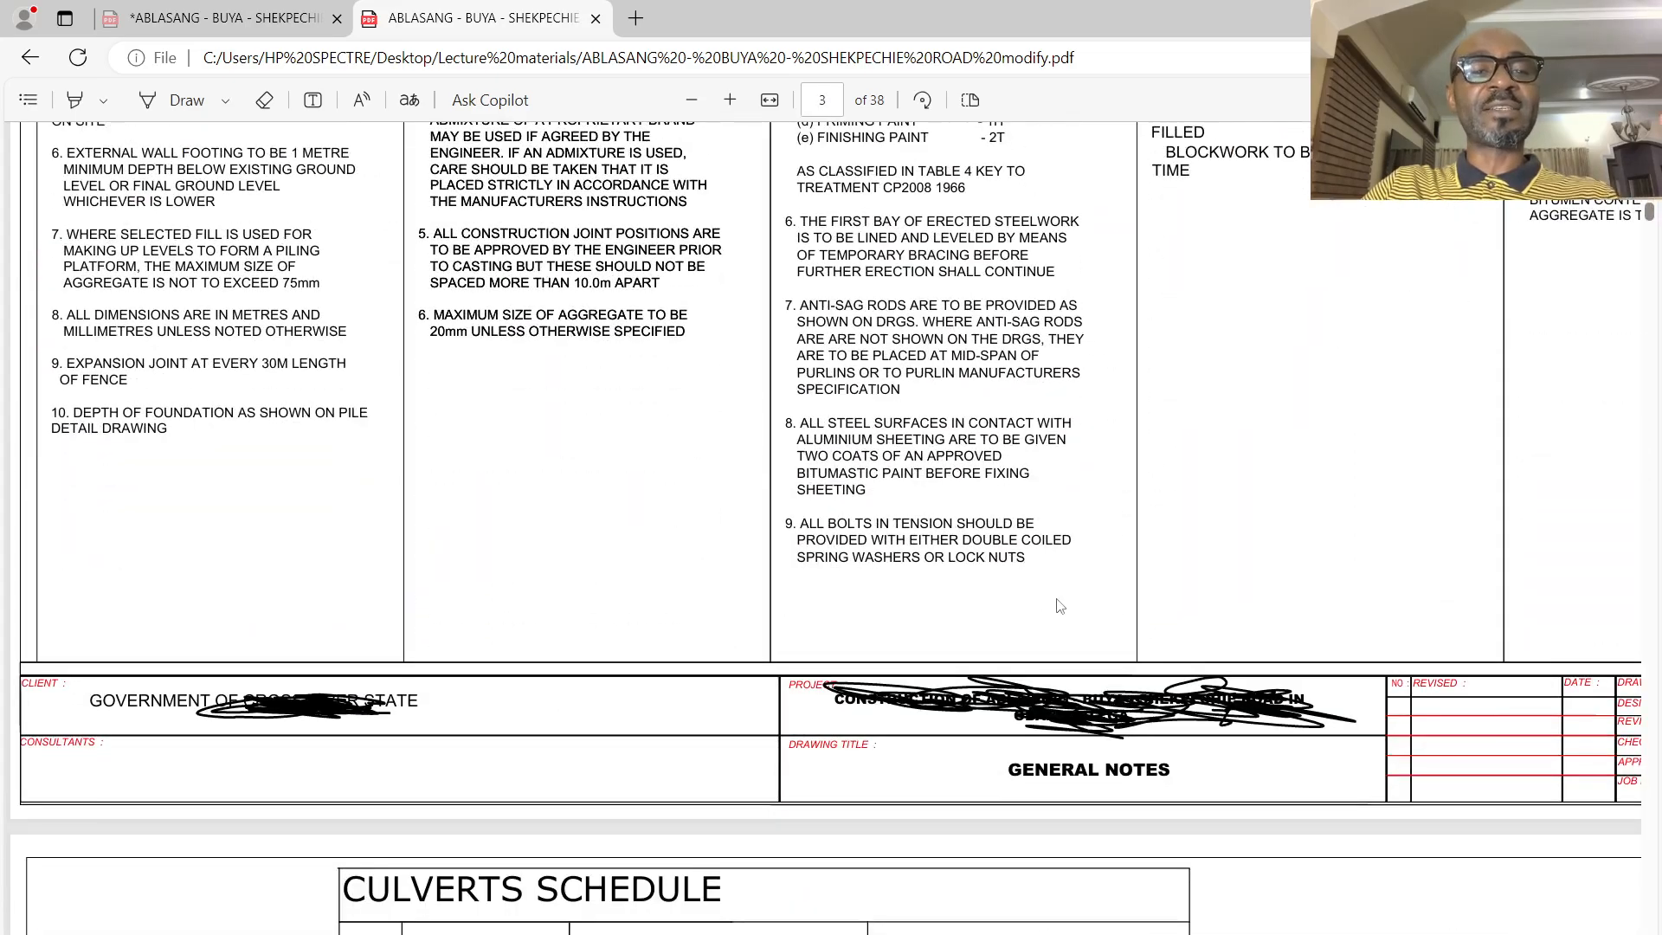
scroll(733, 604, "up", 4)
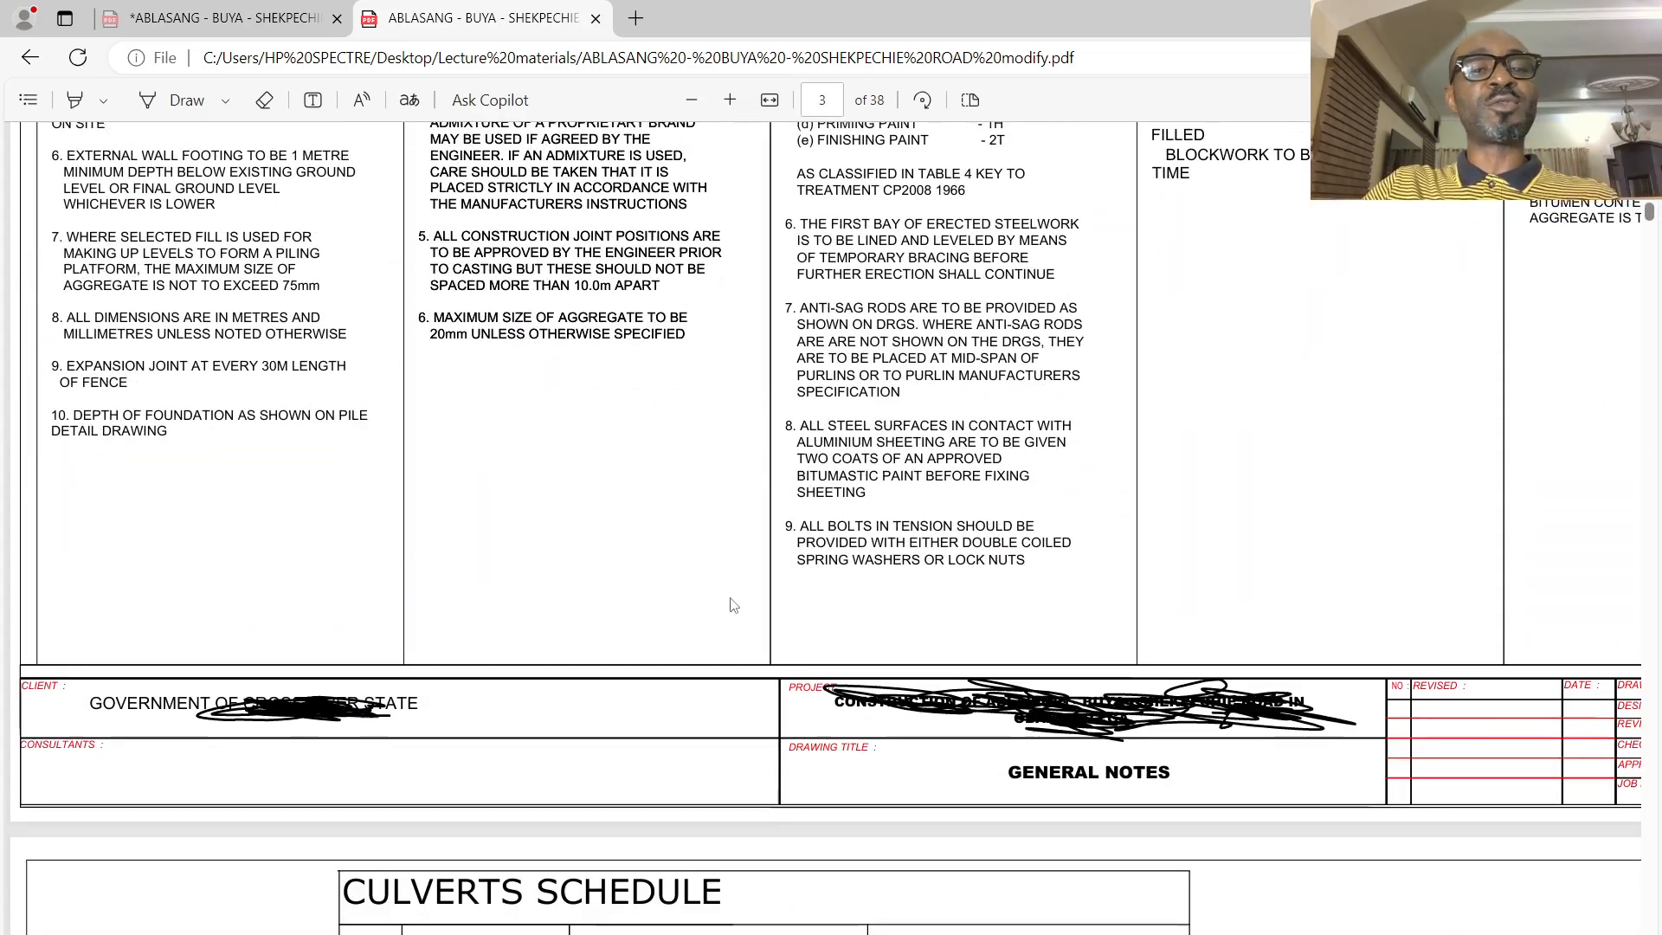
scroll(733, 603, "down", 3)
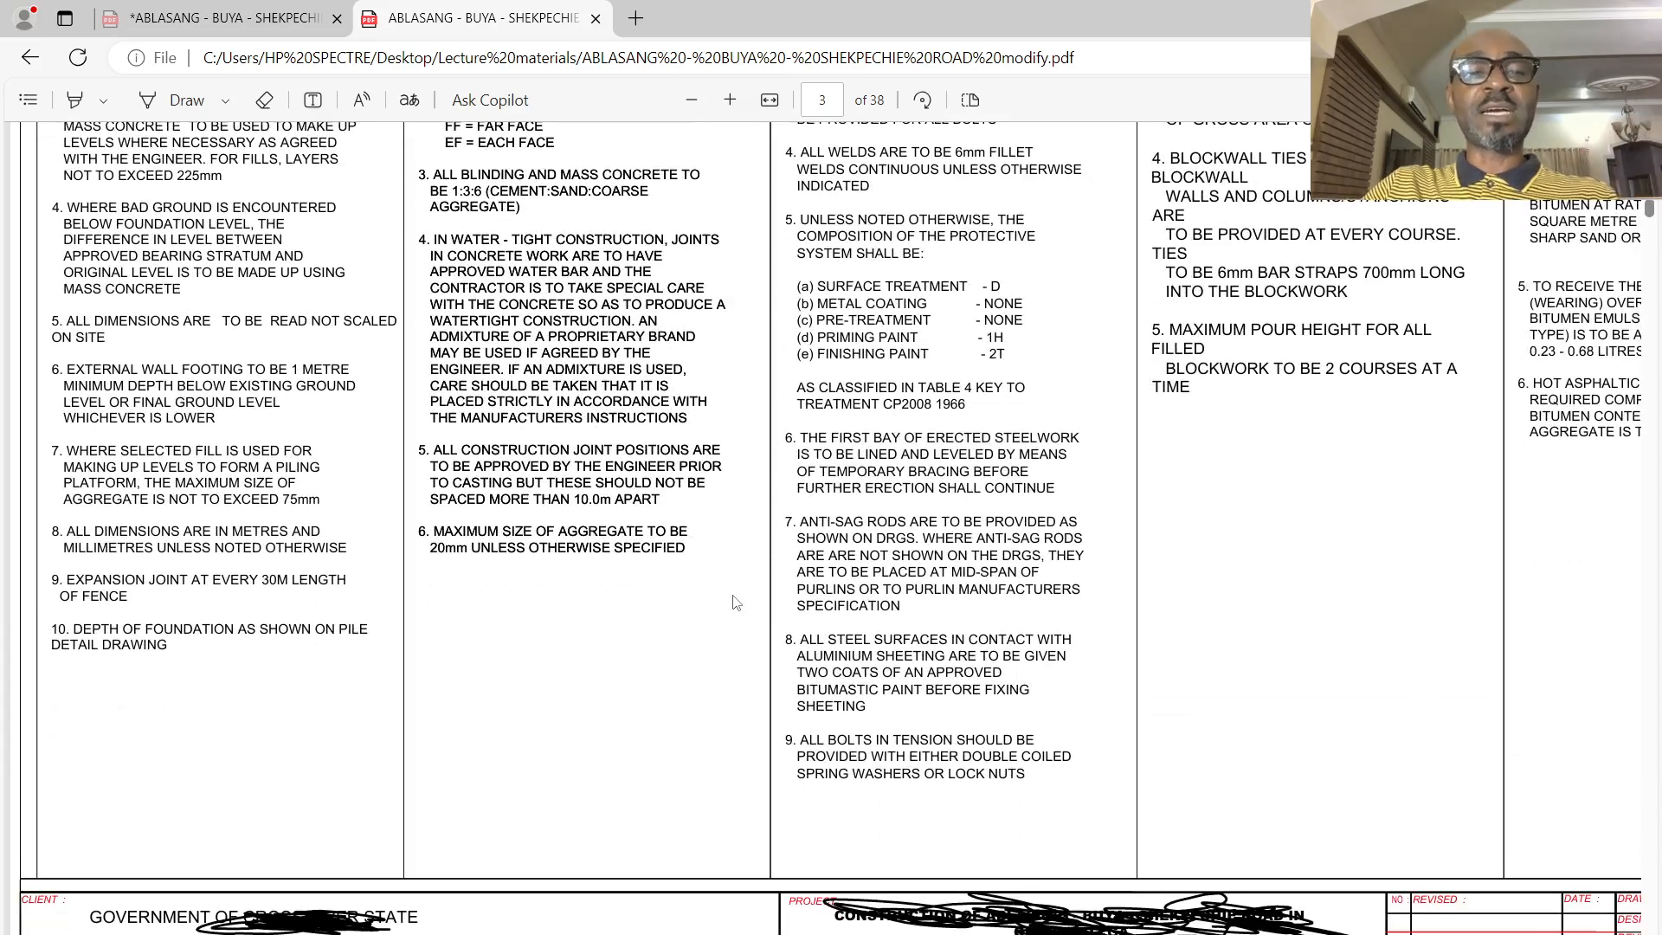
scroll(737, 598, "down", 10)
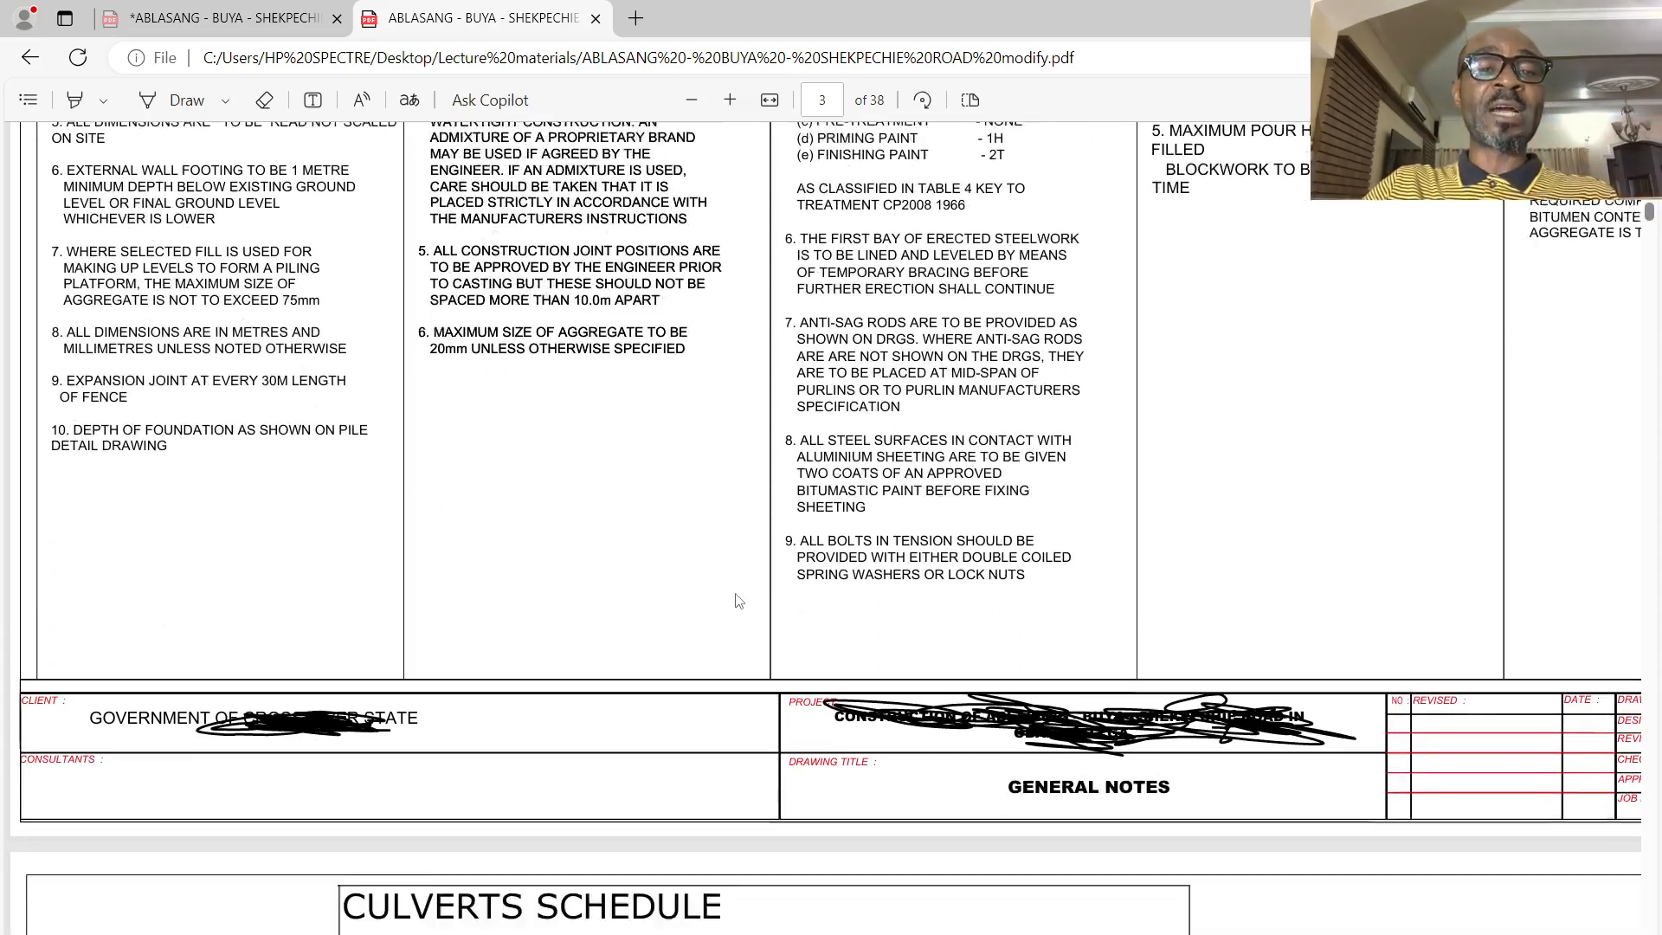
scroll(732, 610, "up", 3)
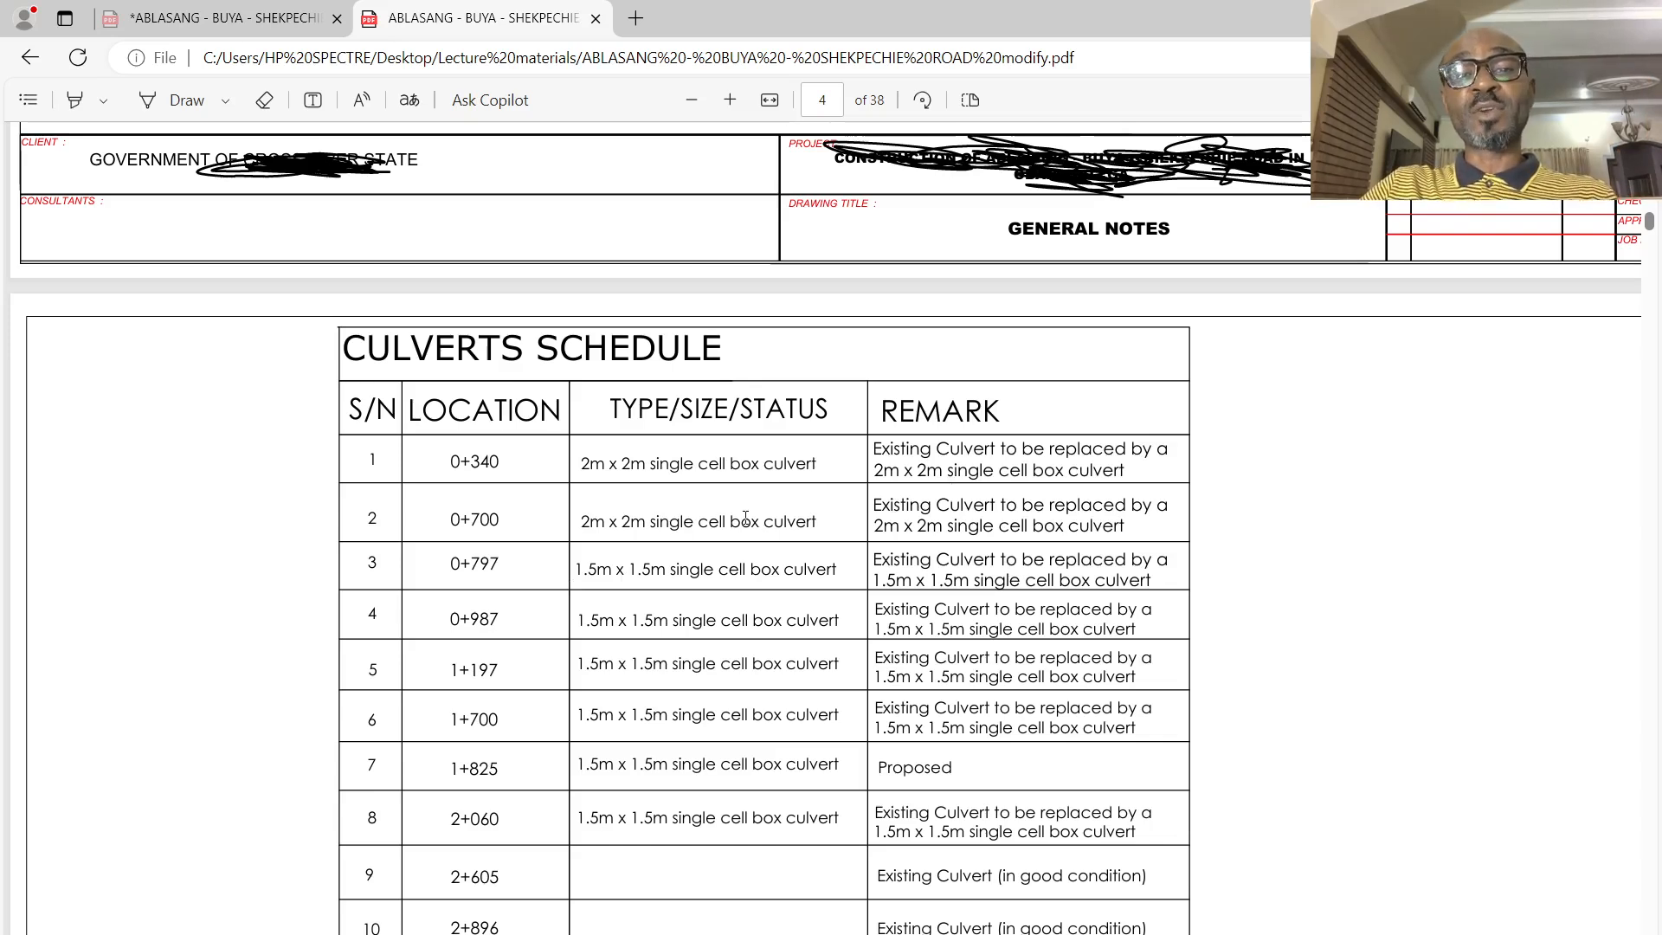
- Review the culvert schedule, TBM schedule, road signs and road markings sheets through to the legend on page 19
scroll(740, 522, "down", 5)
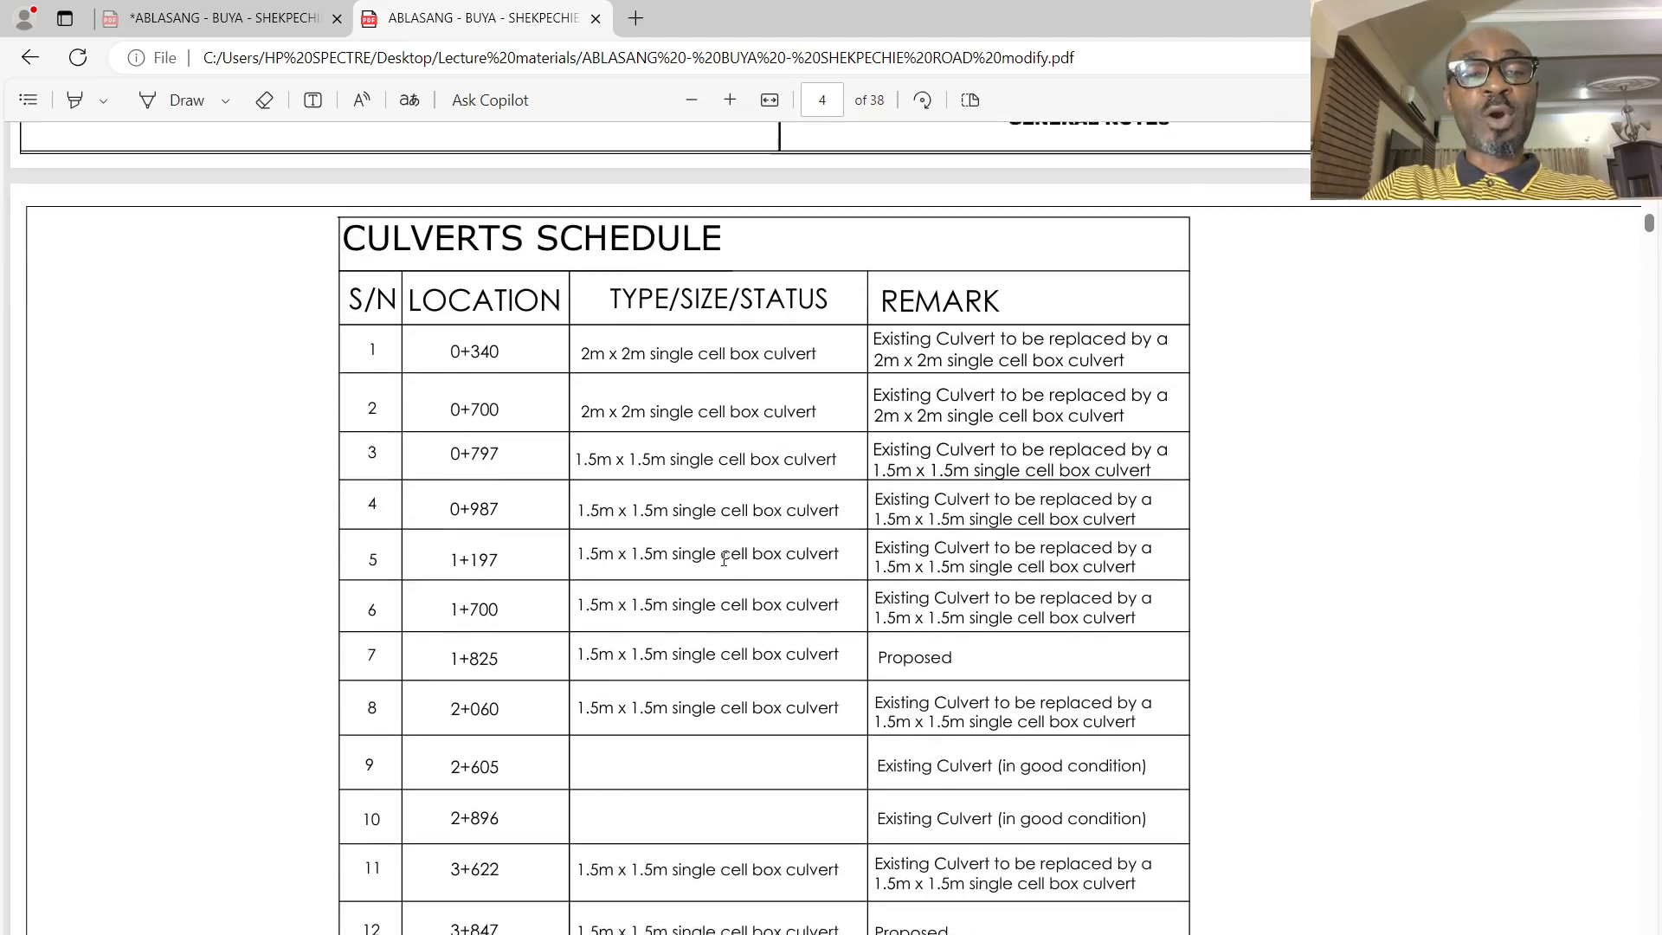
scroll(724, 577, "down", 6)
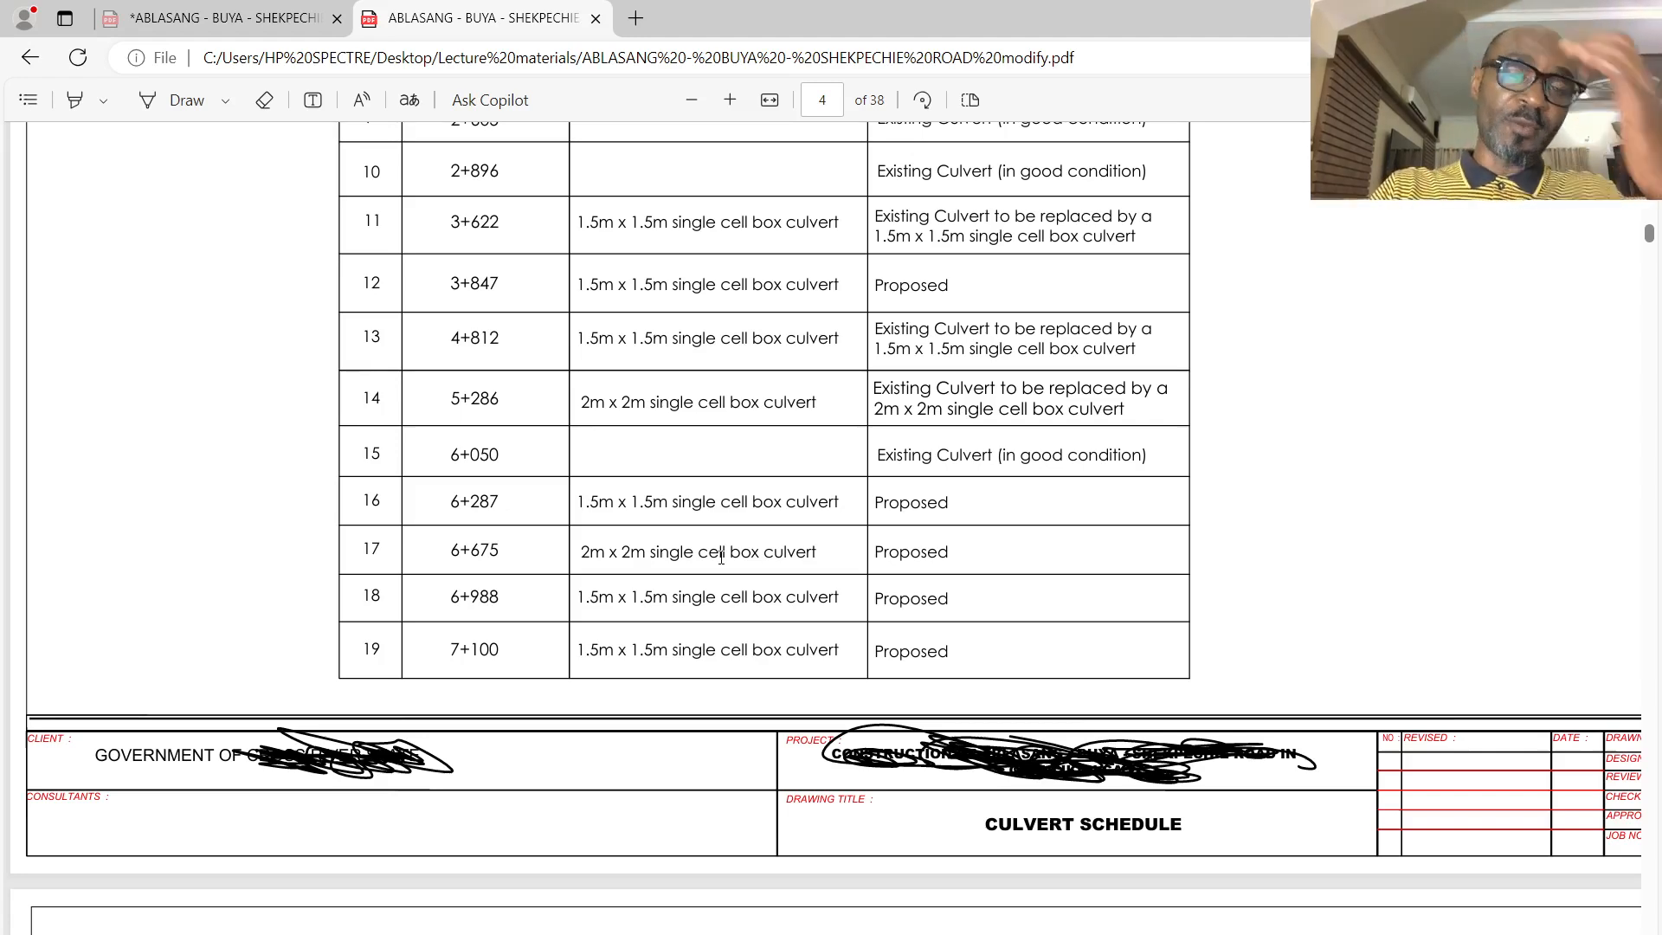
scroll(699, 473, "down", 15)
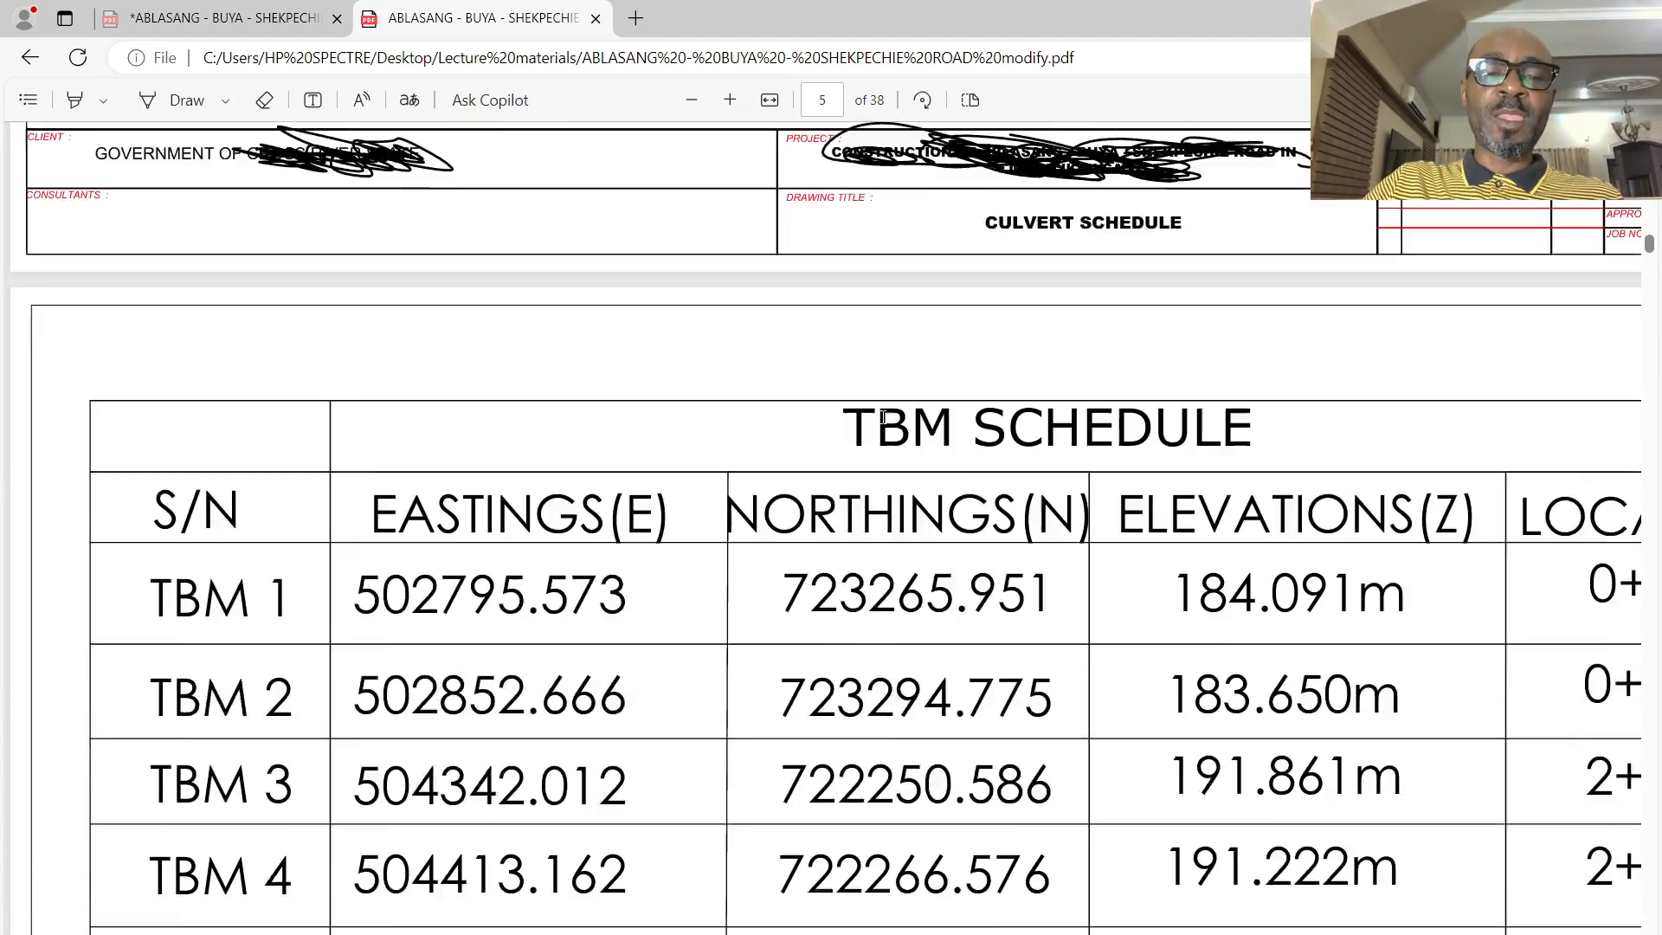
scroll(827, 482, "down", 20)
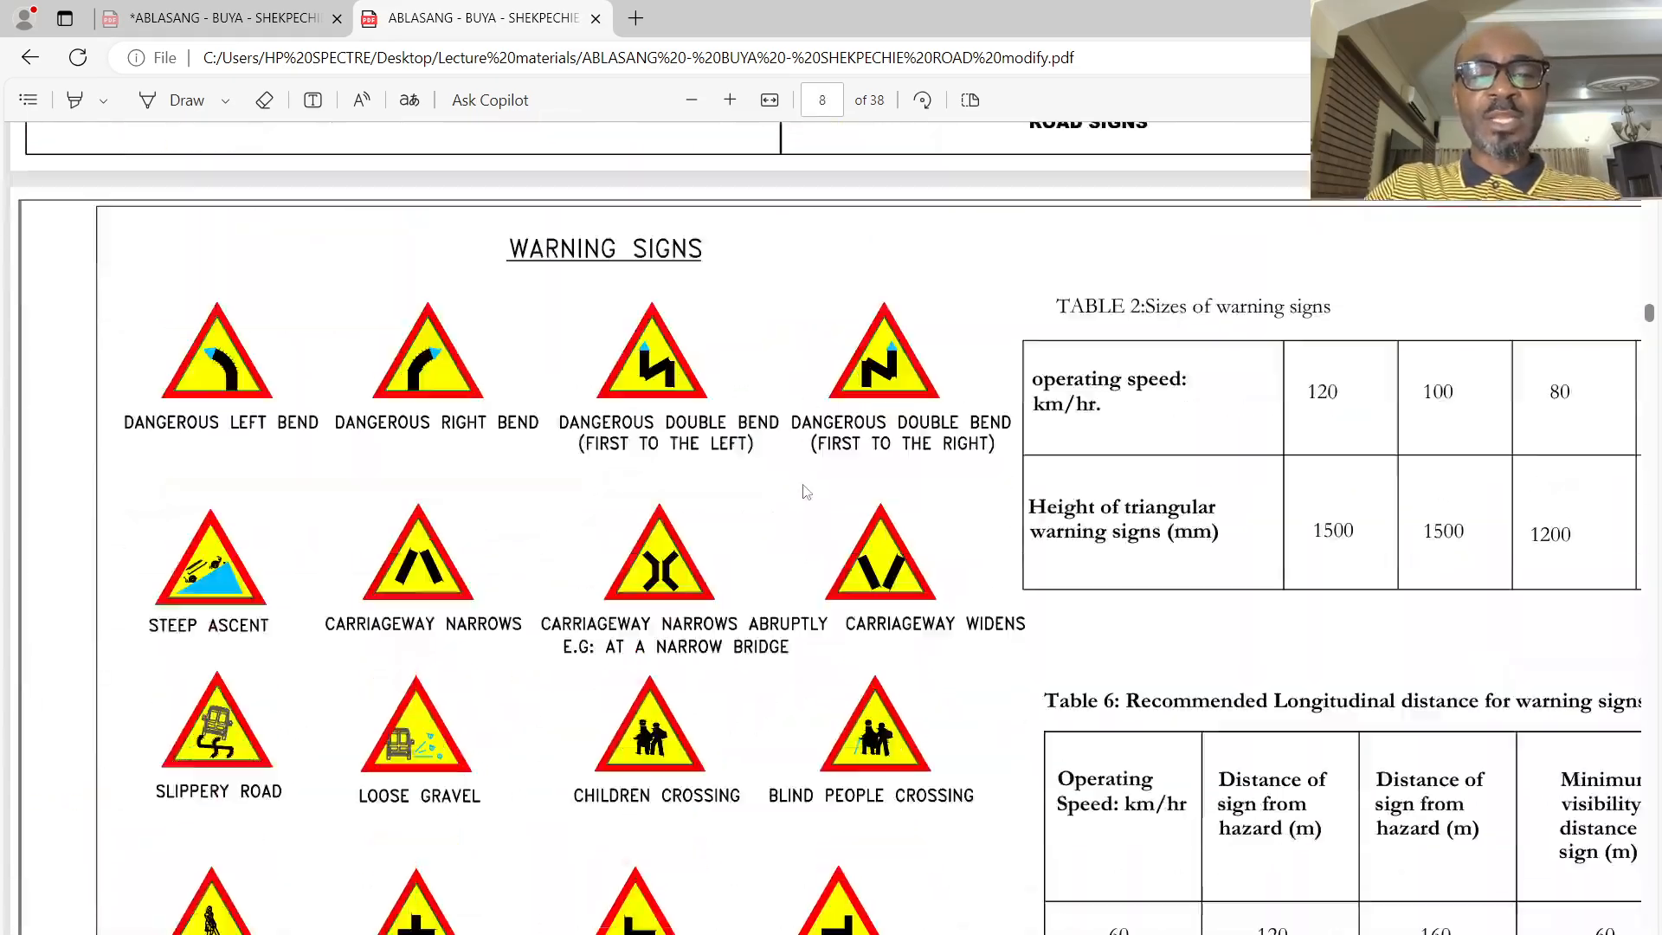
scroll(805, 499, "down", 20)
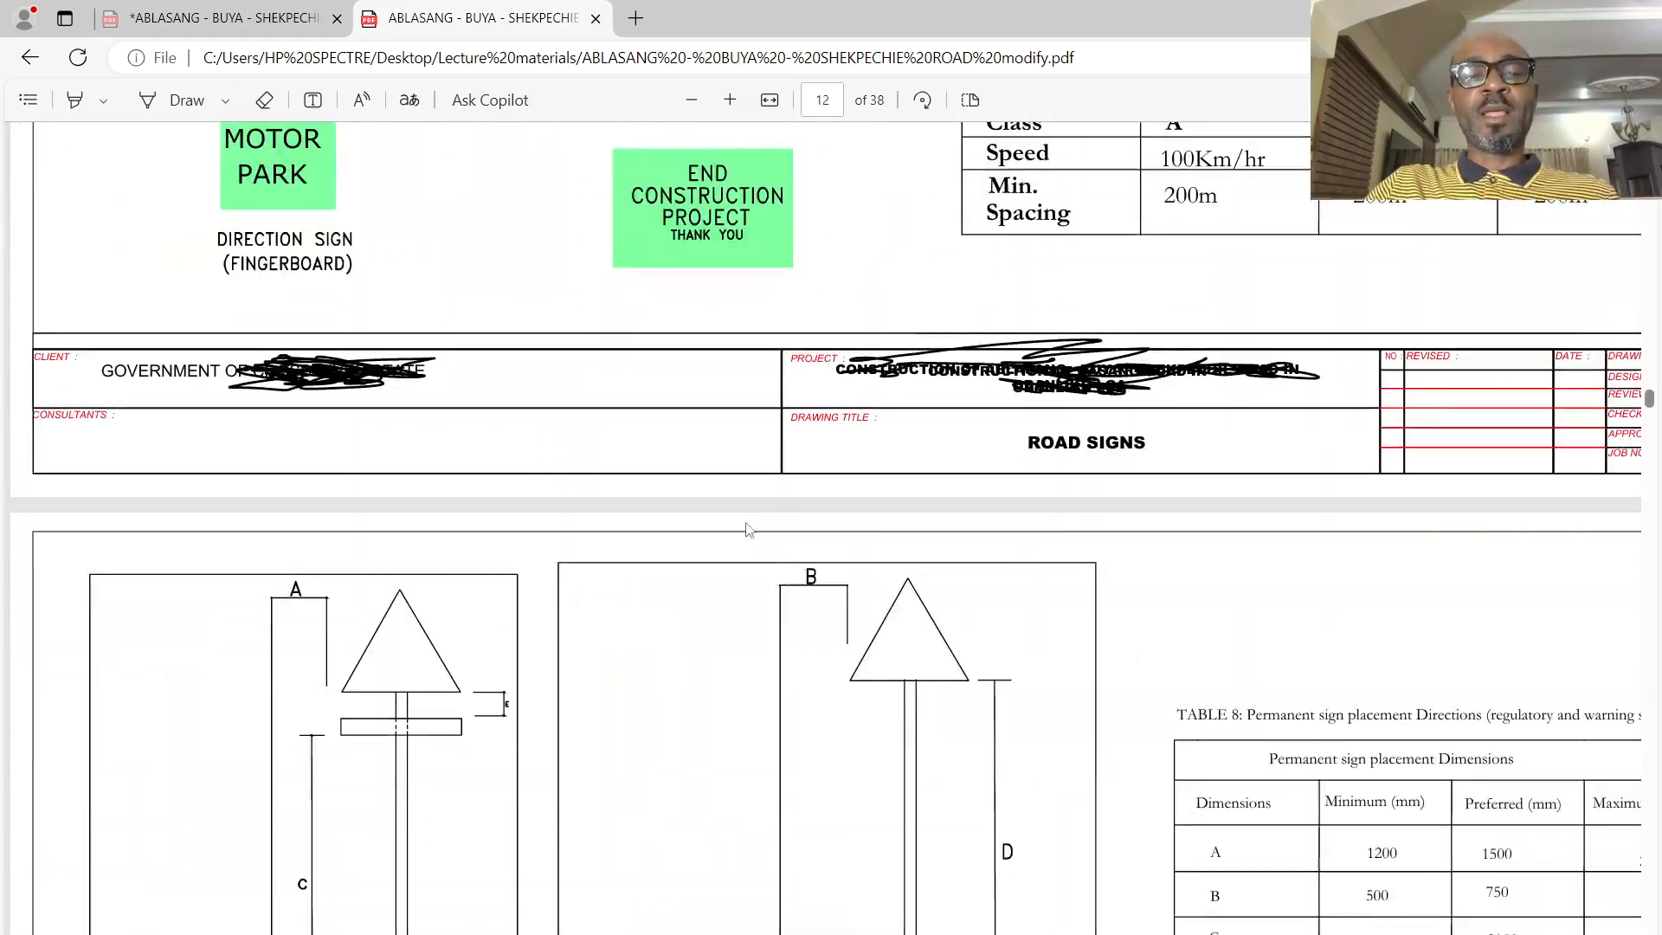
scroll(717, 550, "down", 20)
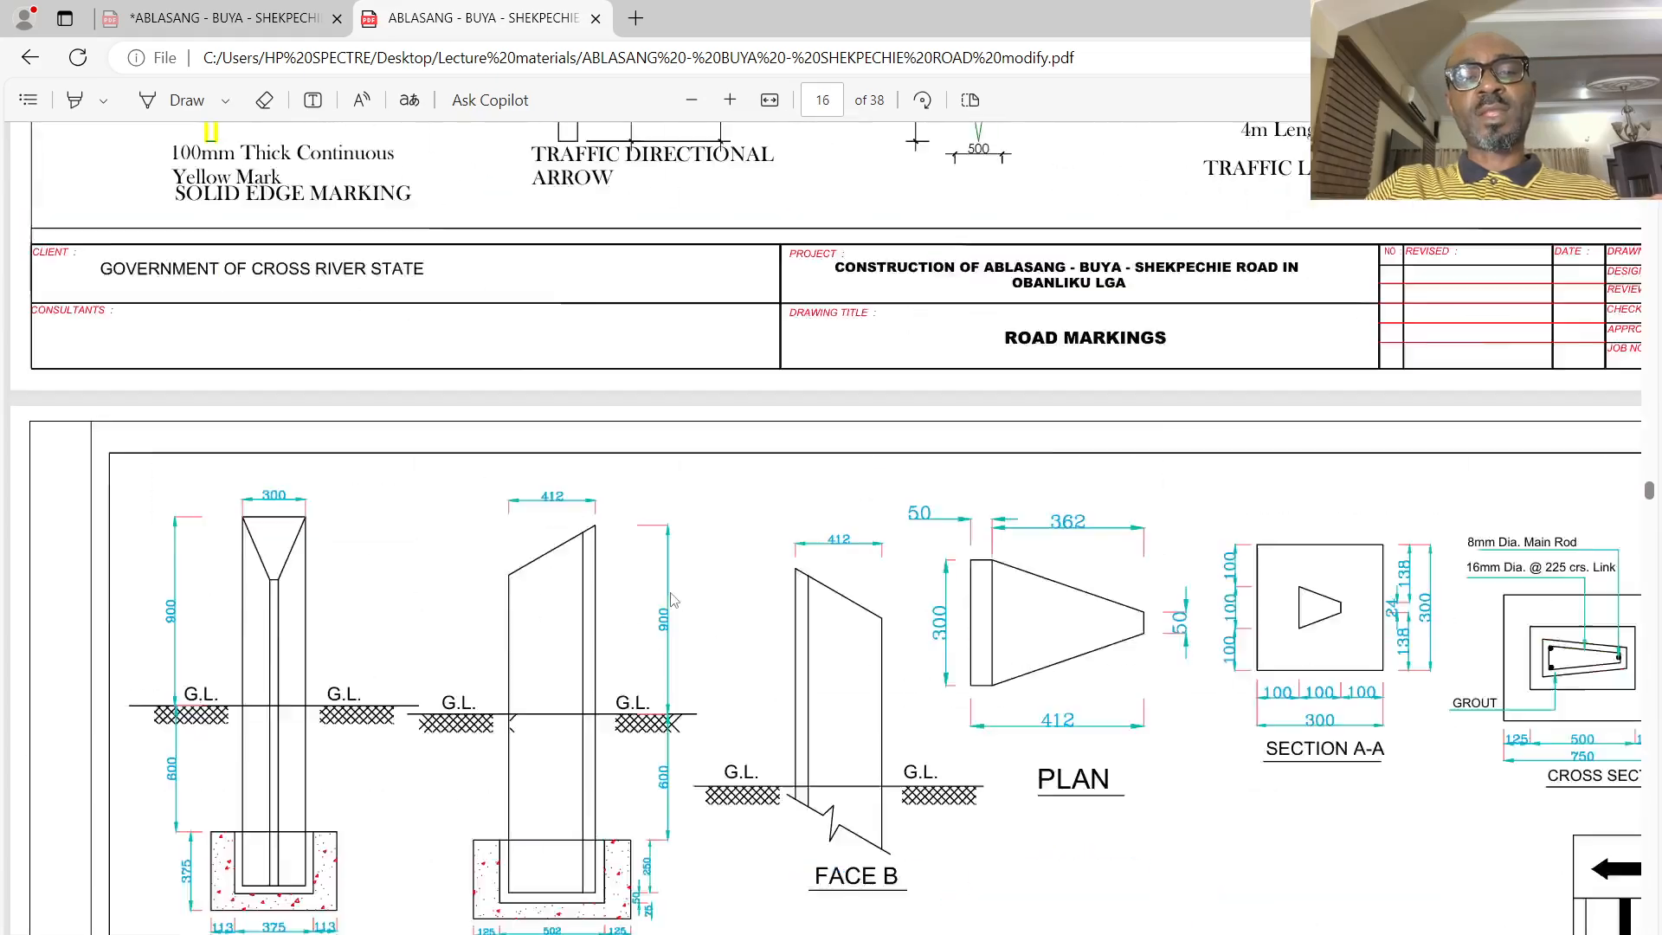
scroll(623, 625, "down", 20)
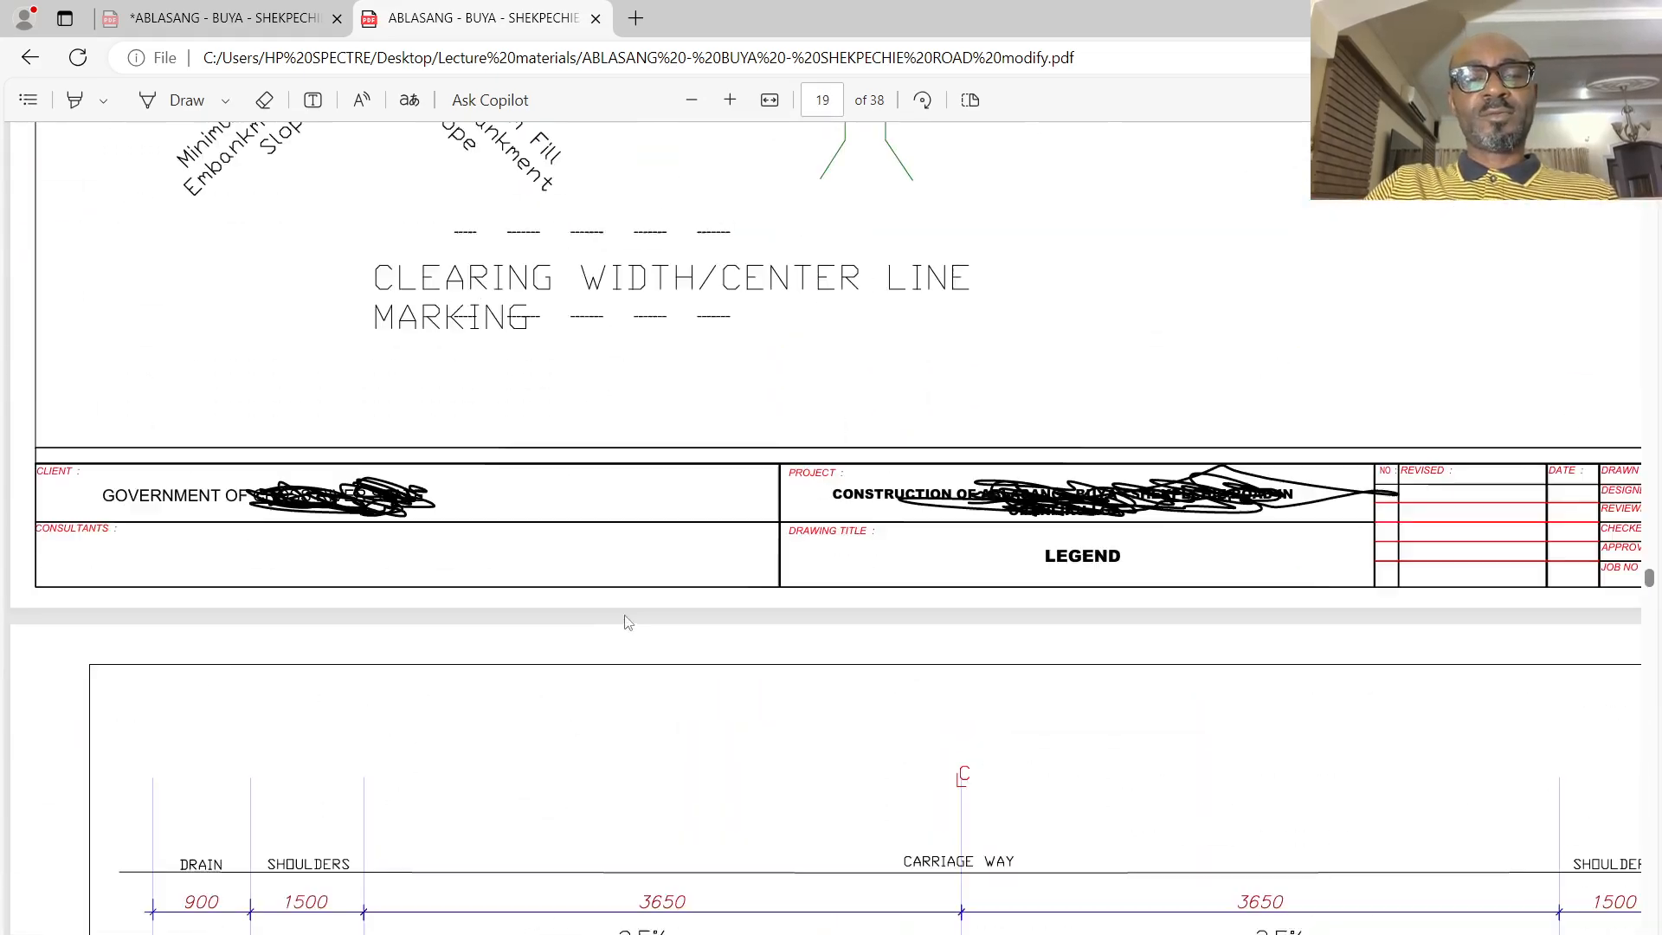
- Examine the typical road cross sections for built-up areas and superelevation, highlighting the ground level (G.L) label on each side of the superelevation section
scroll(642, 625, "up", 10)
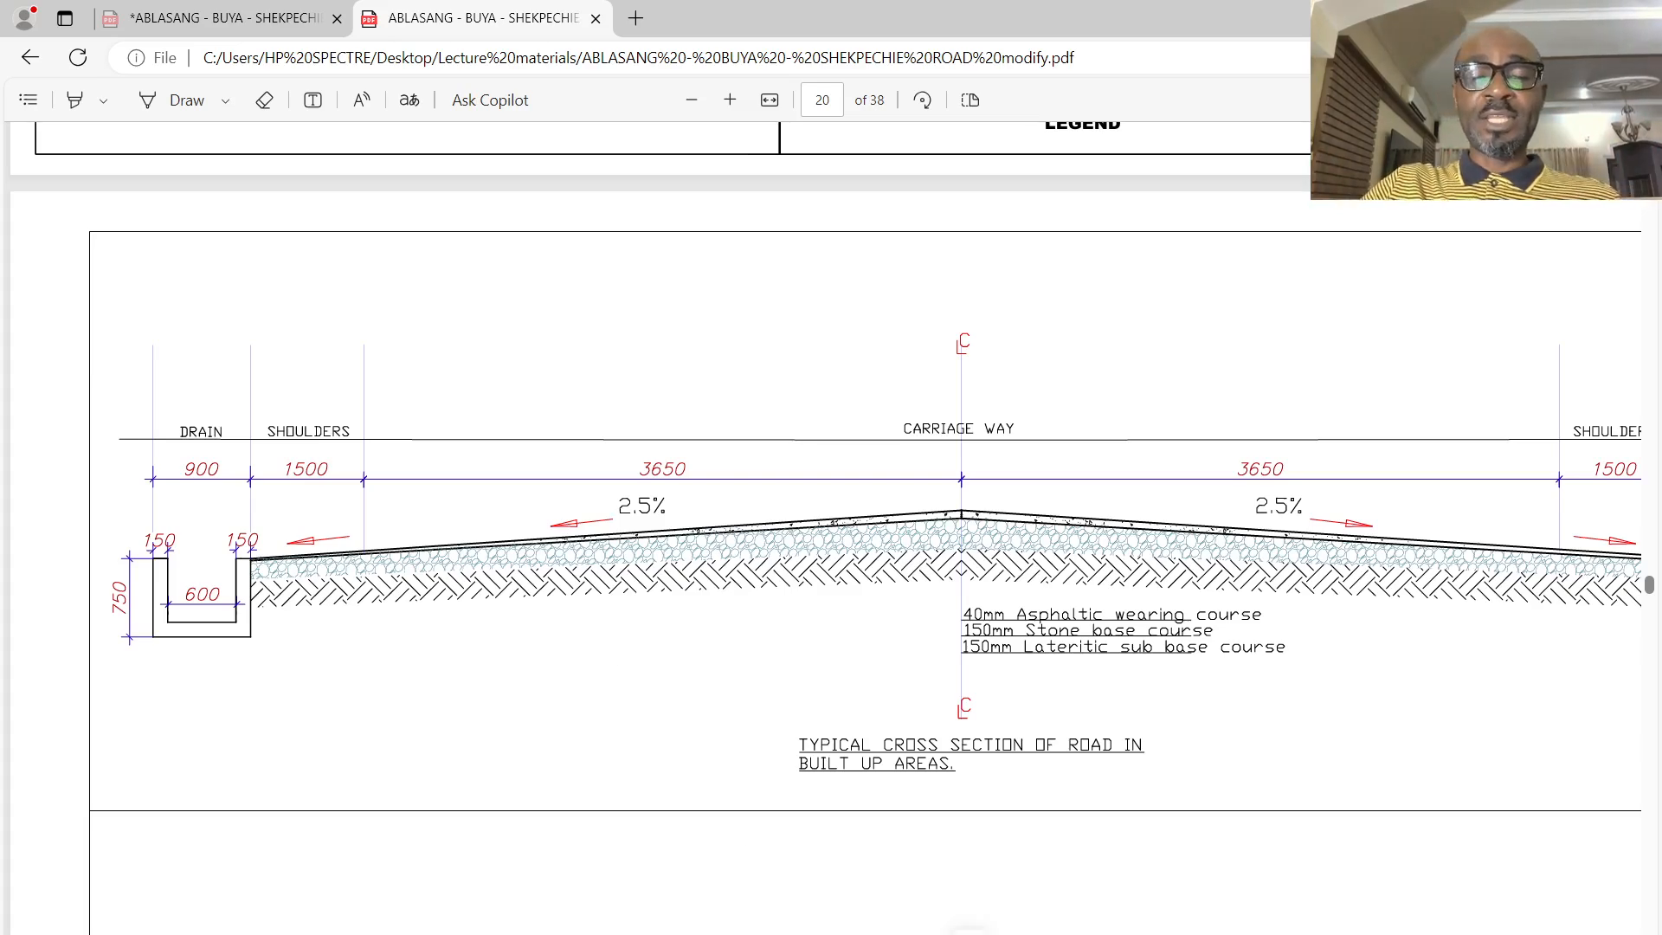
scroll(822, 528, "right", 3)
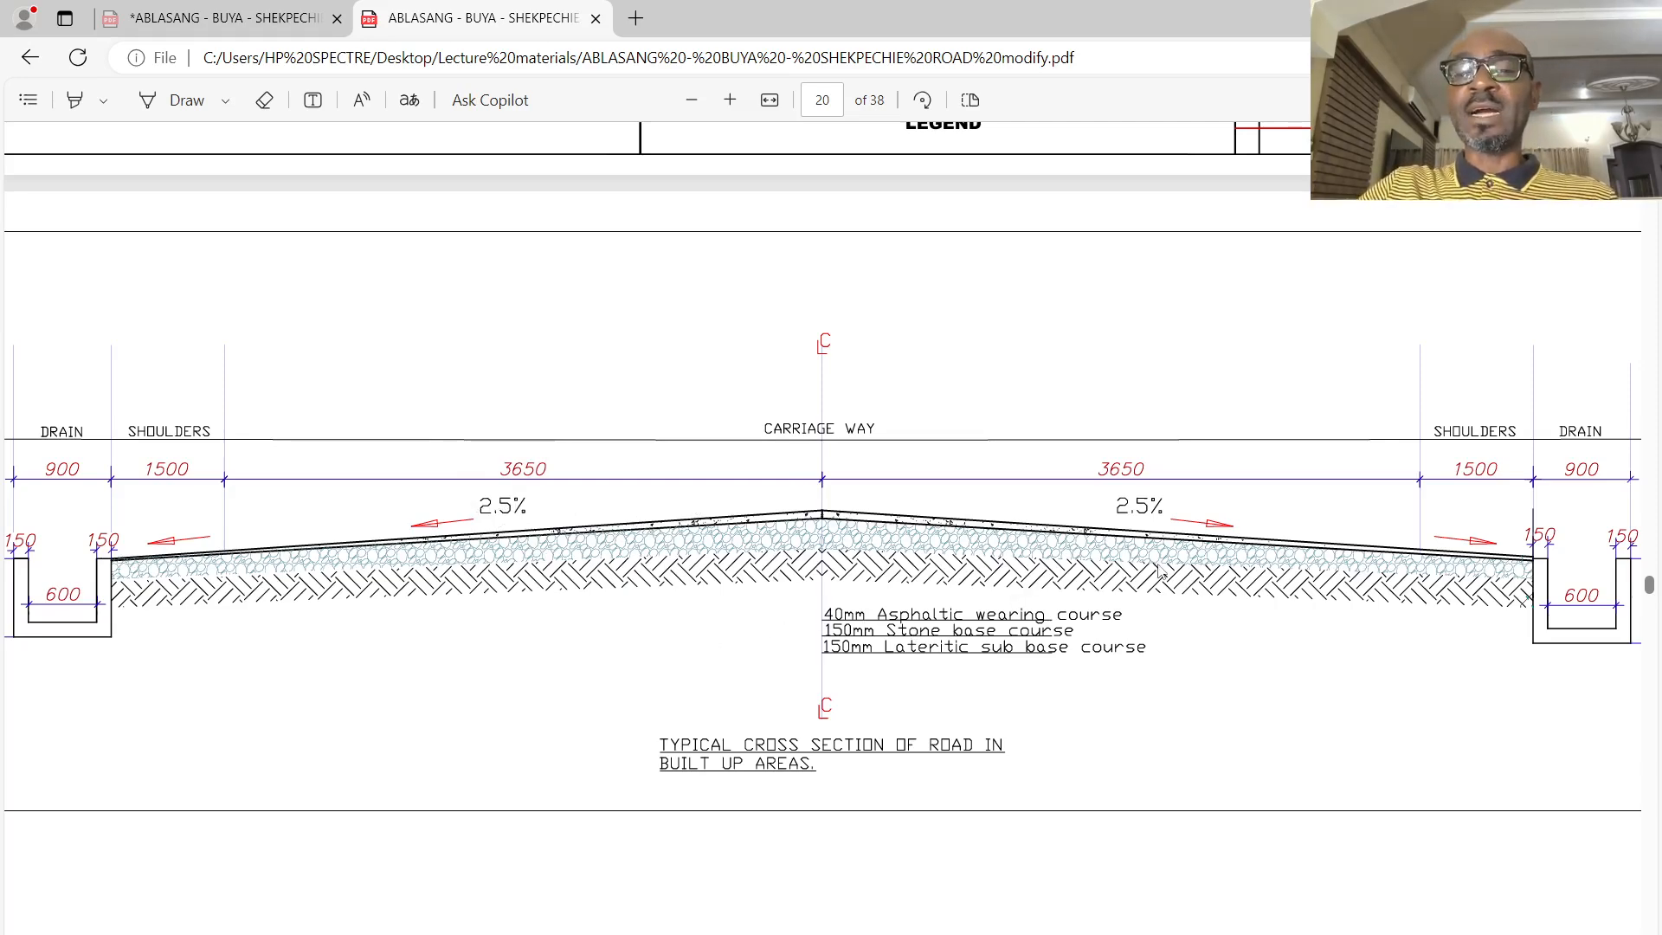
scroll(1160, 569, "down", 6)
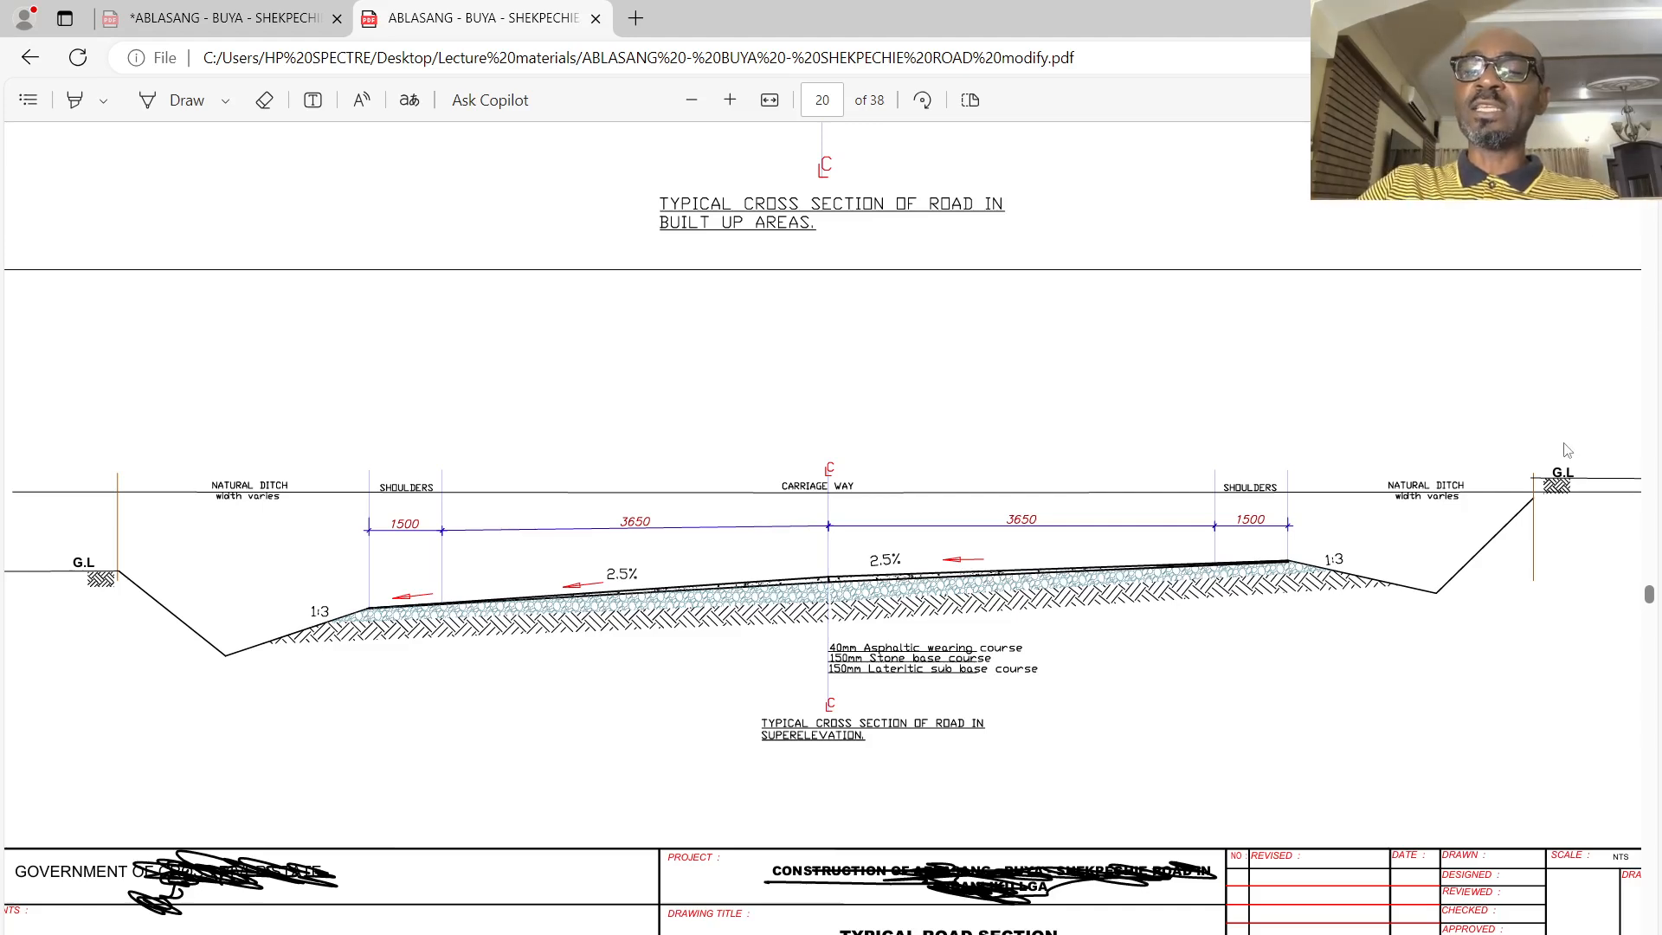
left_click_drag(1575, 460, 1525, 502)
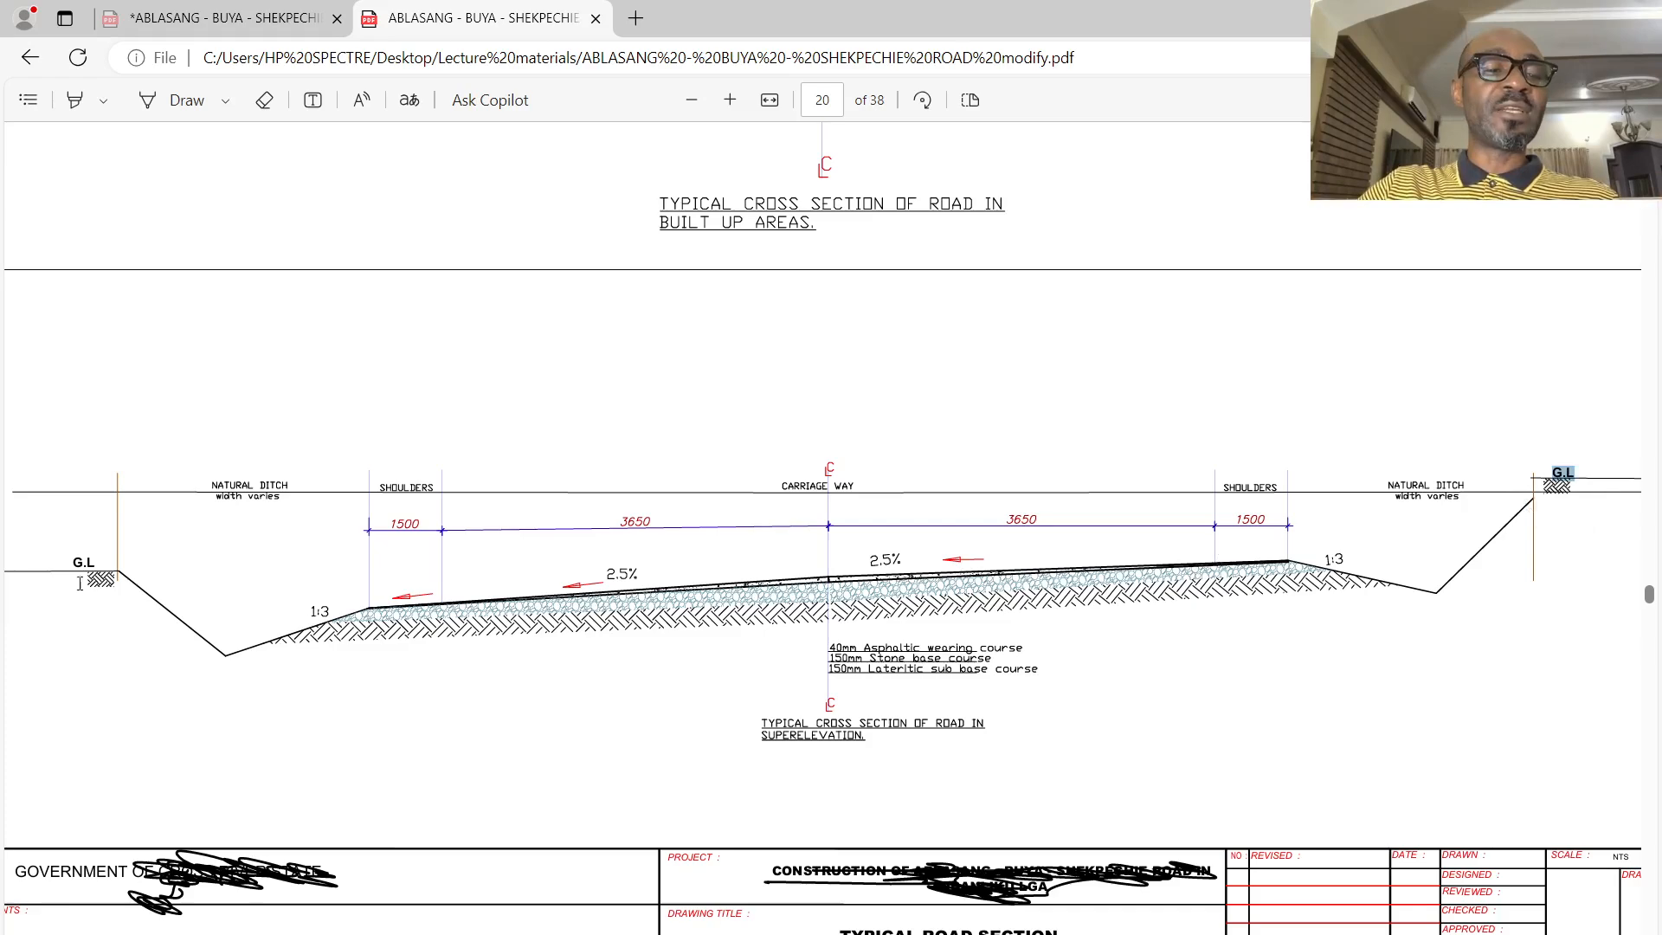
left_click_drag(97, 558, 73, 567)
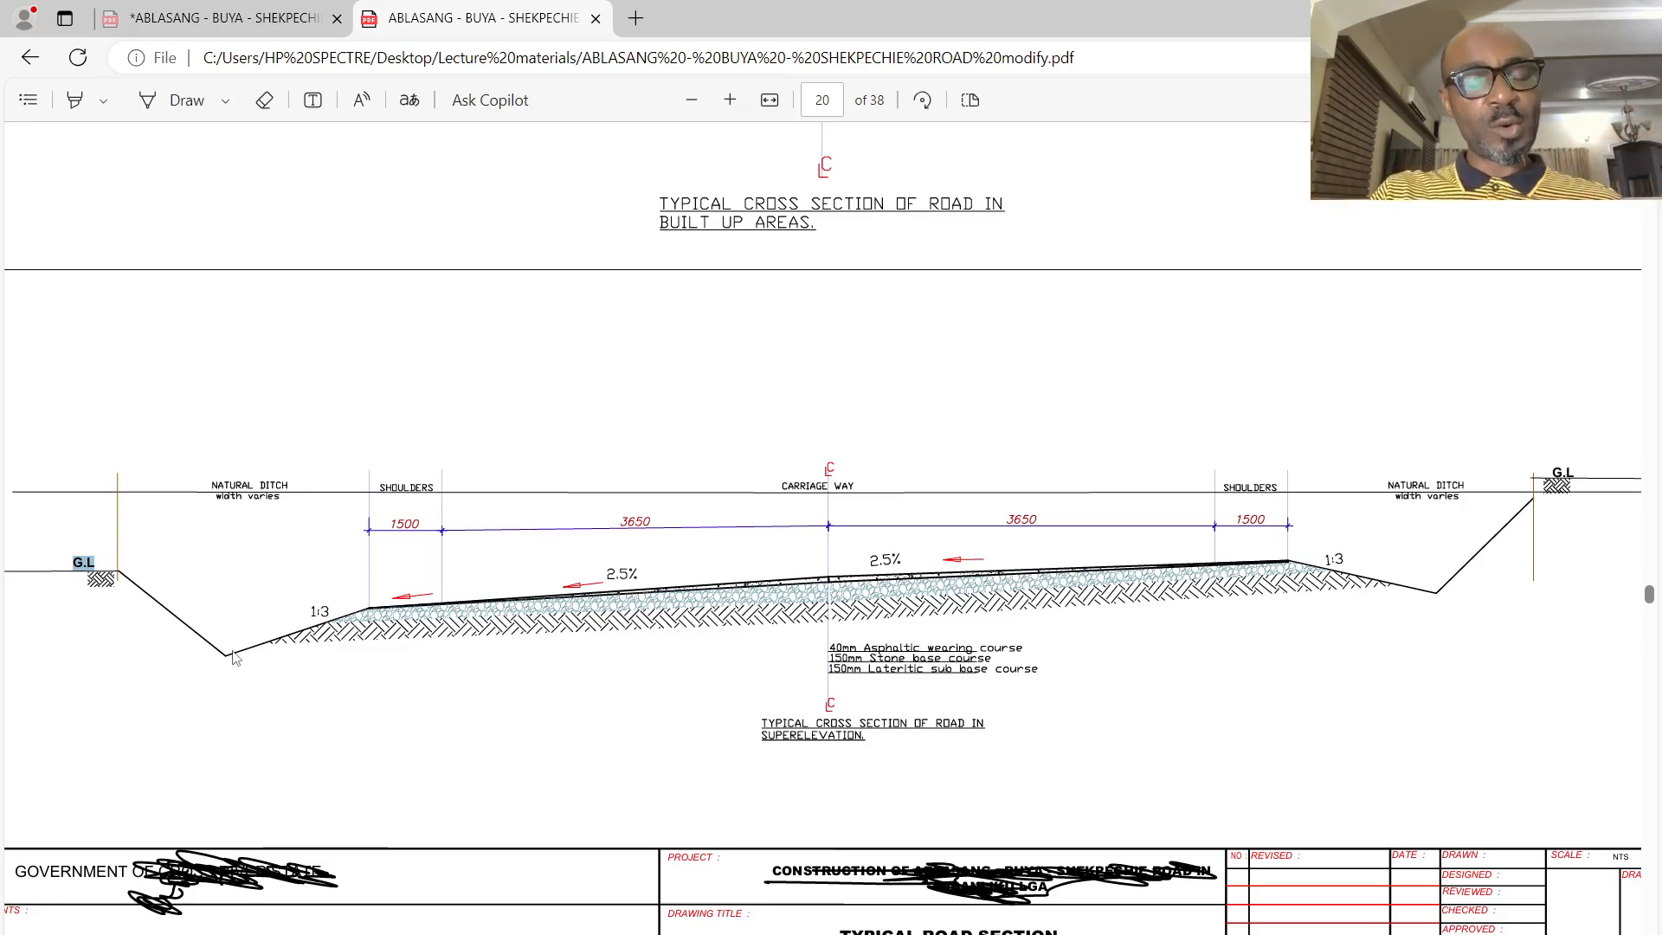
- Draw a short blue pen mark at each outer shoulder edge of the typical road cross section in cut on page 21
scroll(234, 658, "down", 9)
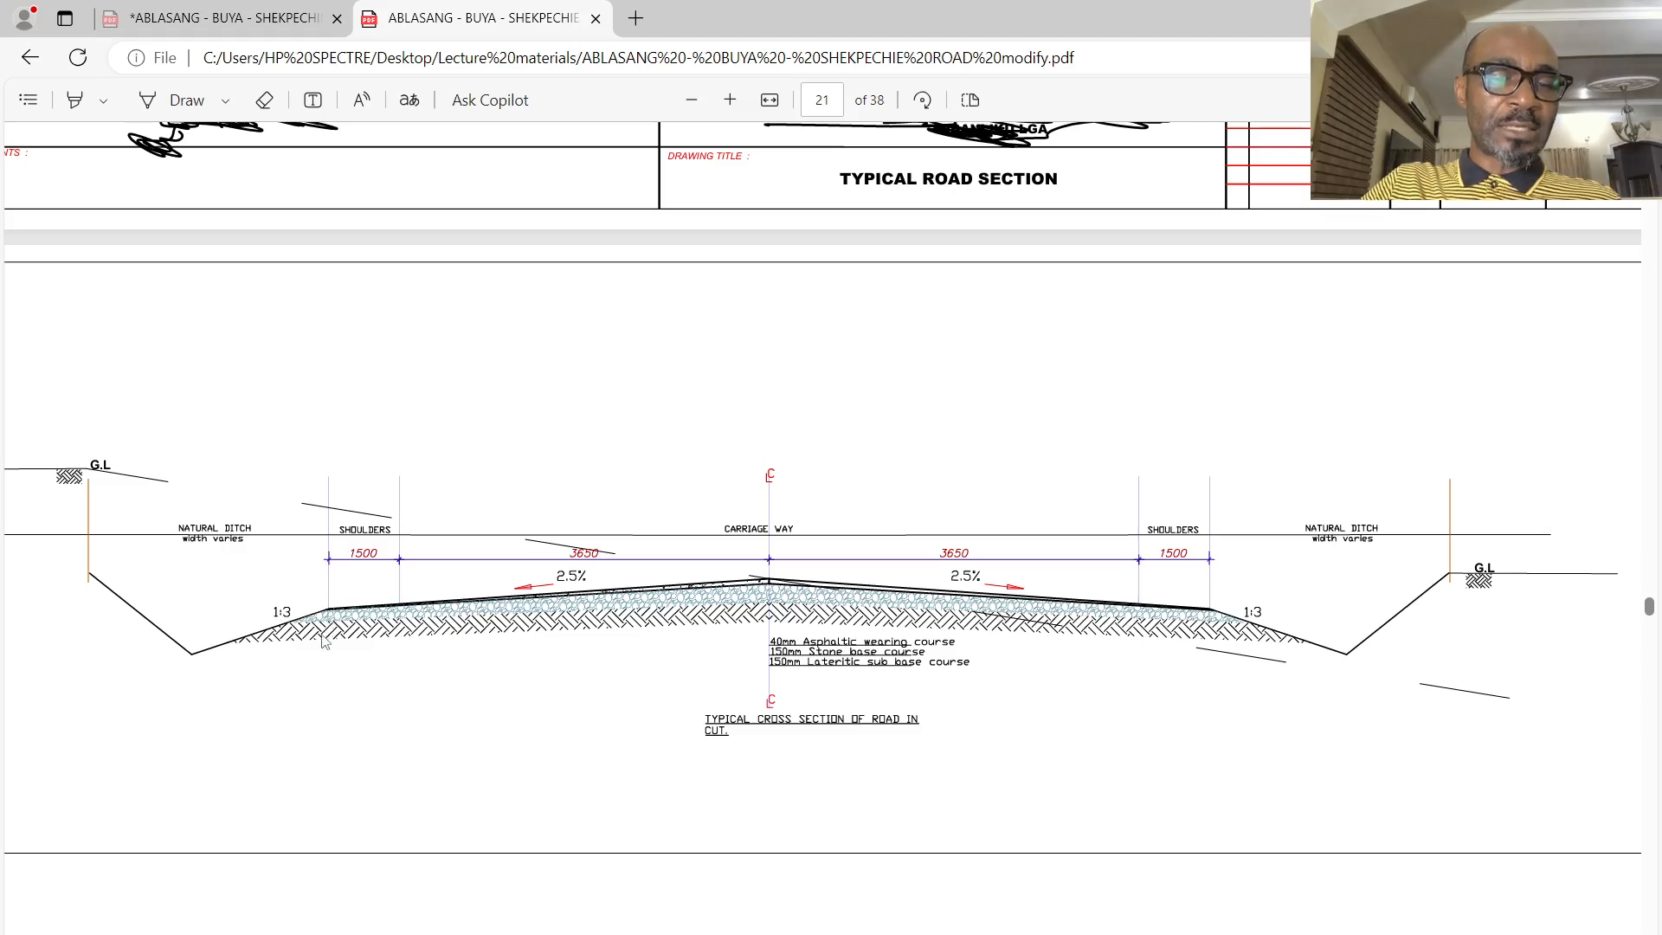
left_click(155, 102)
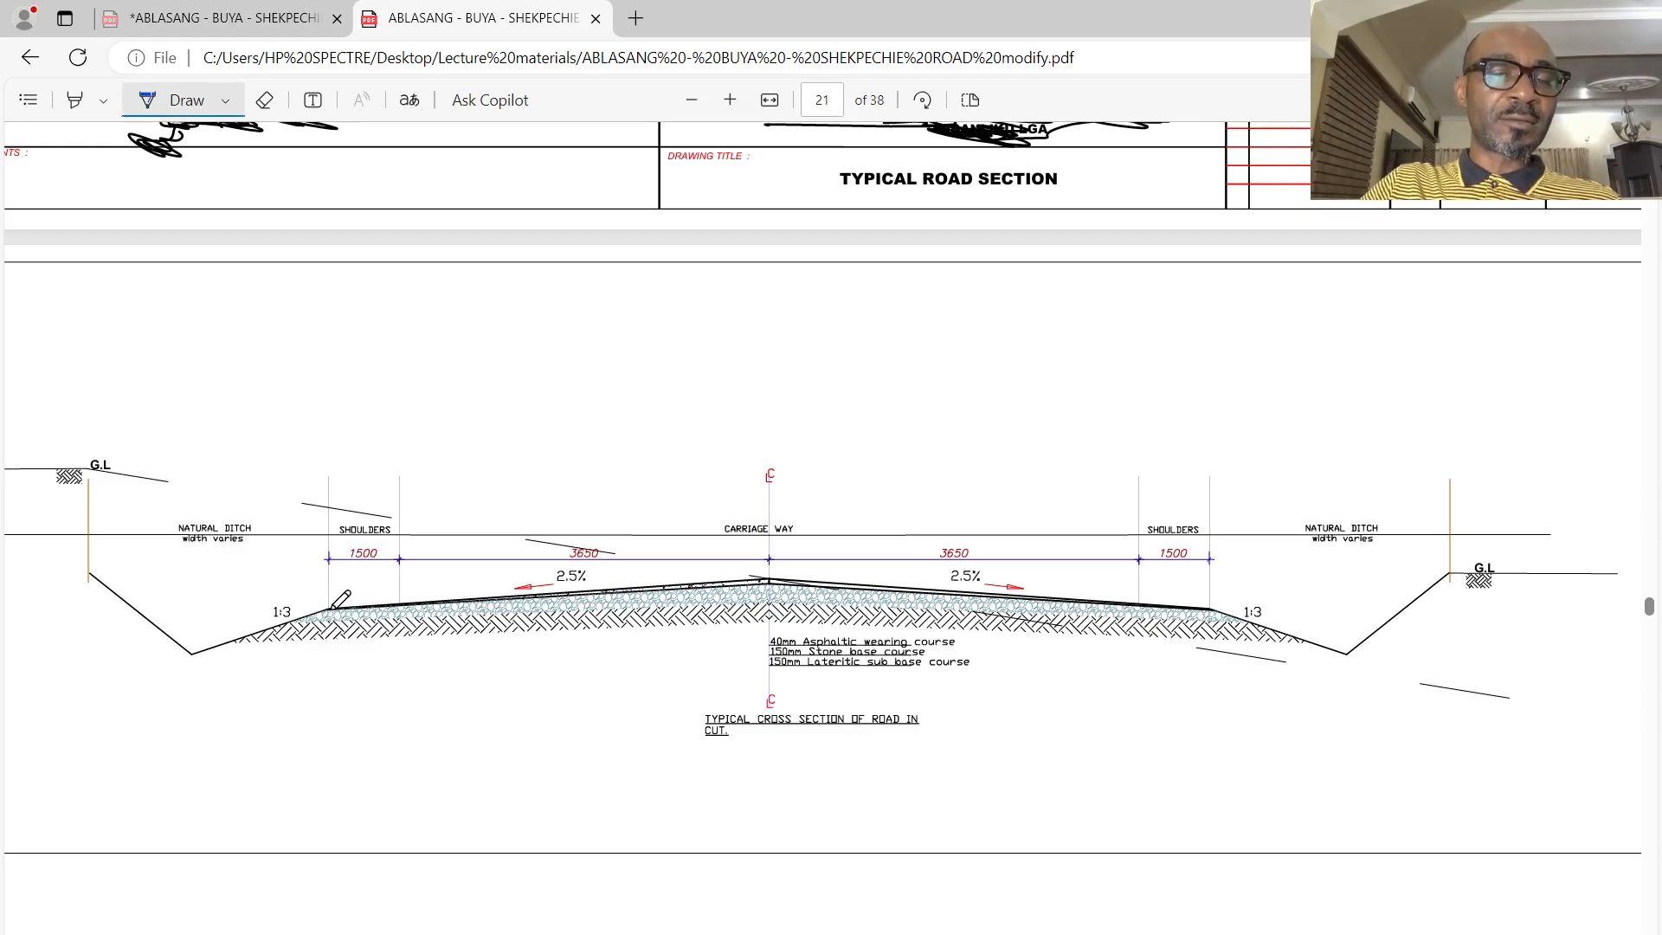
mouse_move(329, 608)
left_mouse_down()
mouse_move(321, 644)
mouse_move(329, 612)
left_mouse_up()
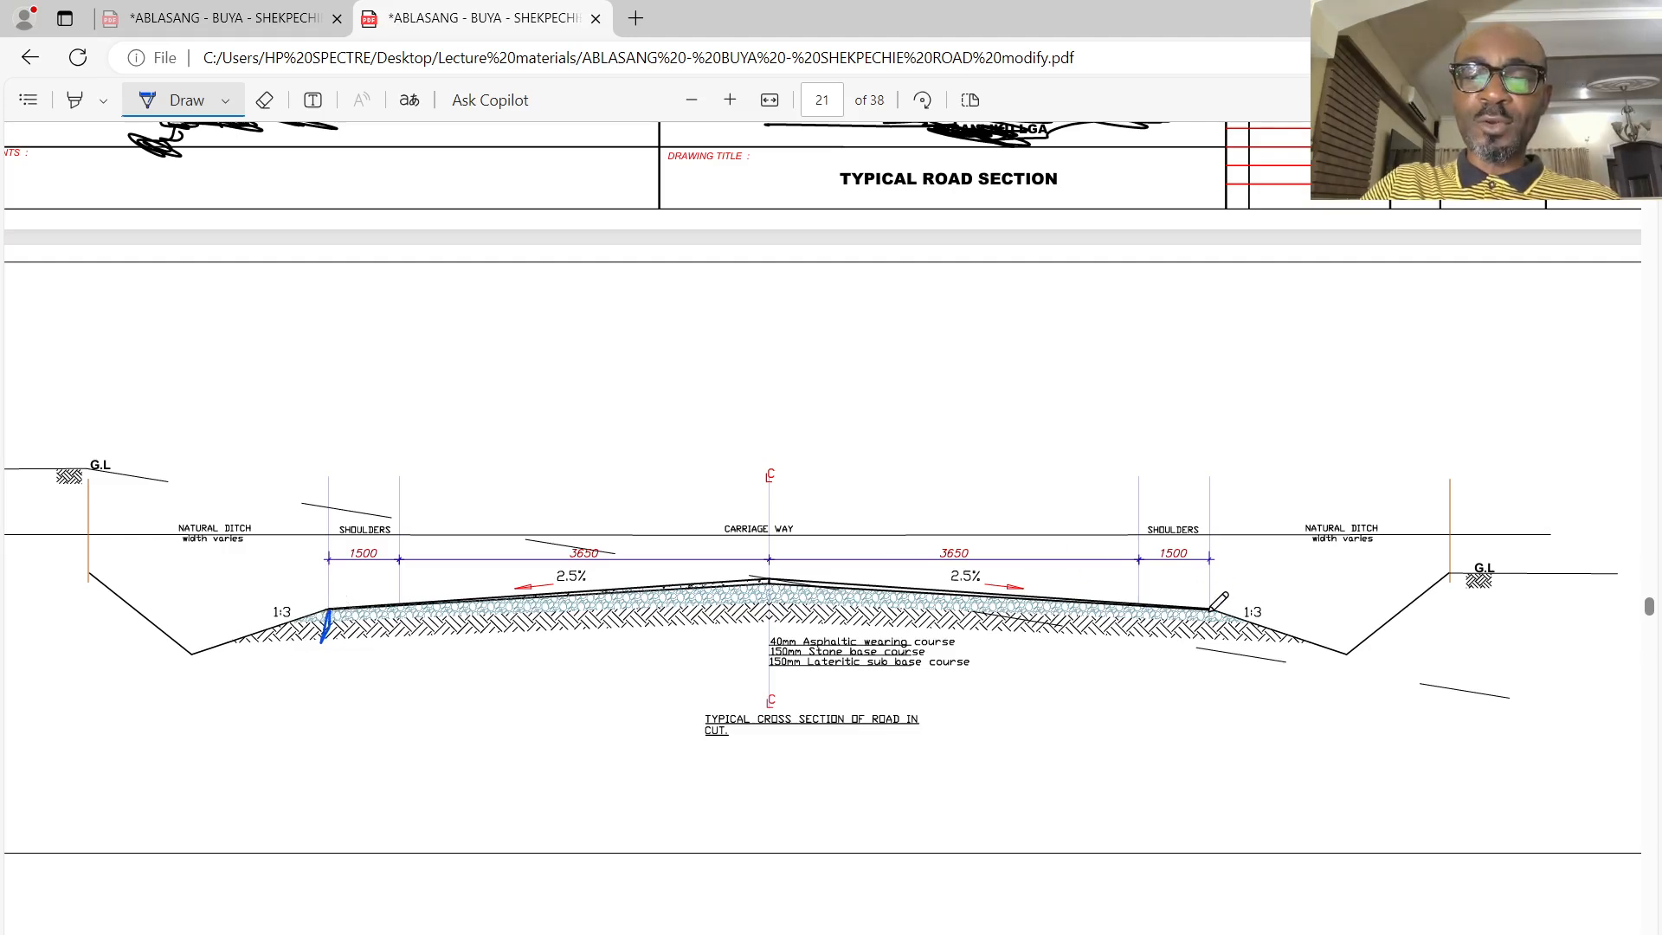
mouse_move(1211, 611)
left_mouse_down()
mouse_move(1221, 639)
mouse_move(1208, 610)
mouse_move(1210, 630)
left_mouse_up()
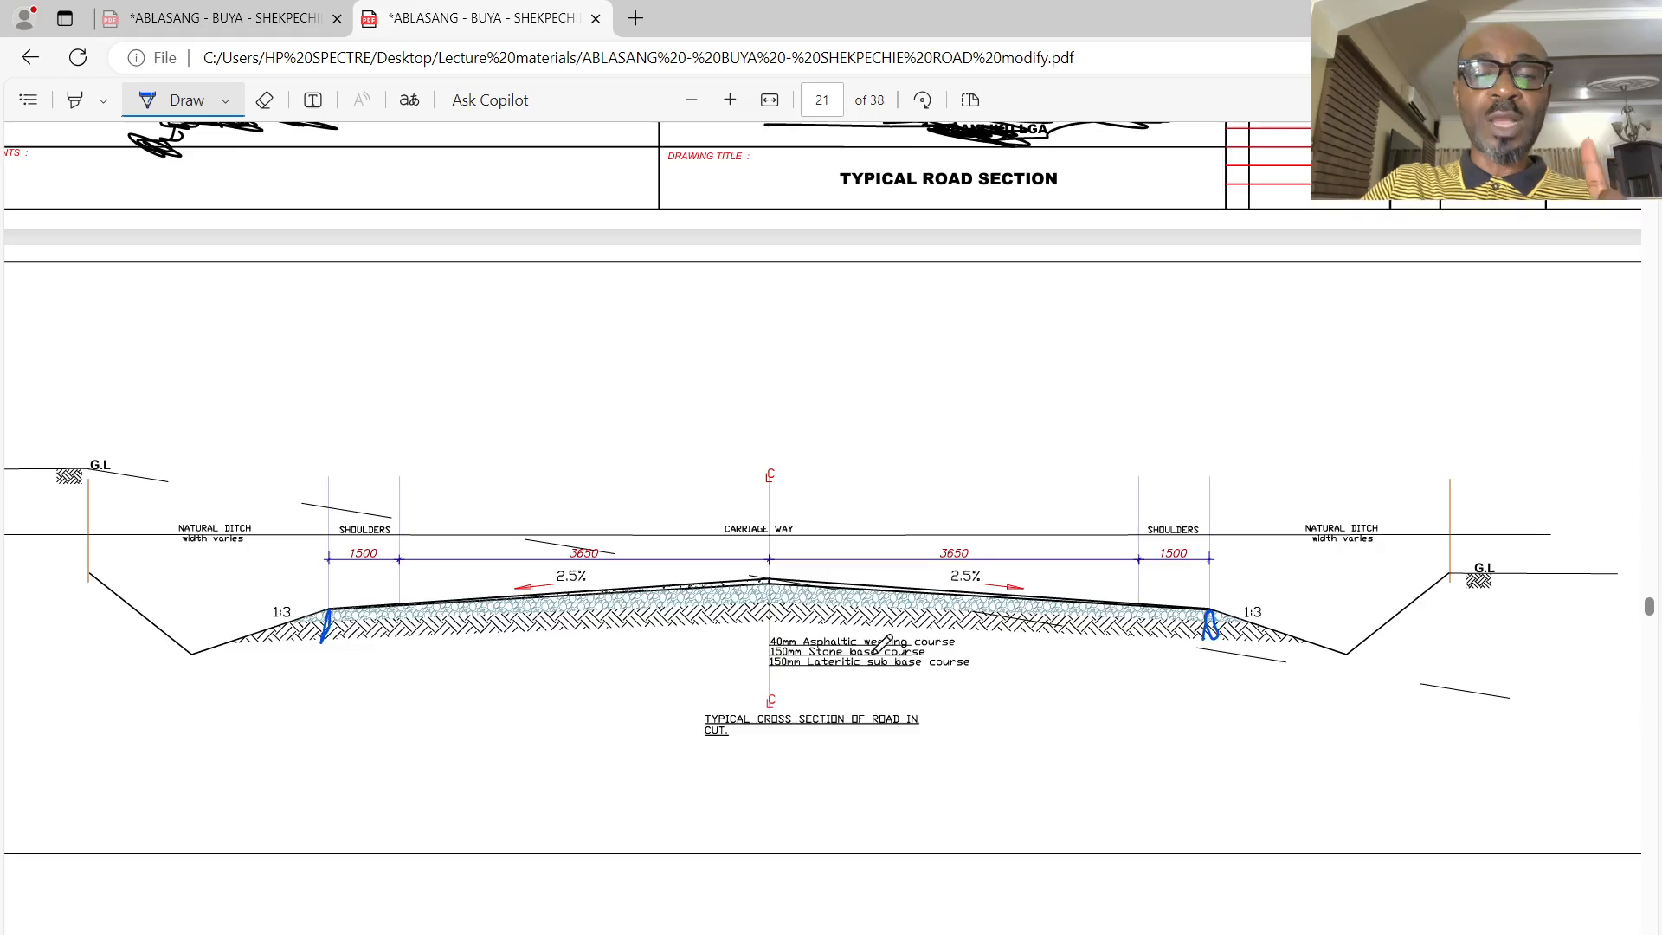
- Examine the fill cross section, junction details, and the plan and profile sheets with their finished levels, existing levels and chainages up to page 27
scroll(876, 645, "down", 10)
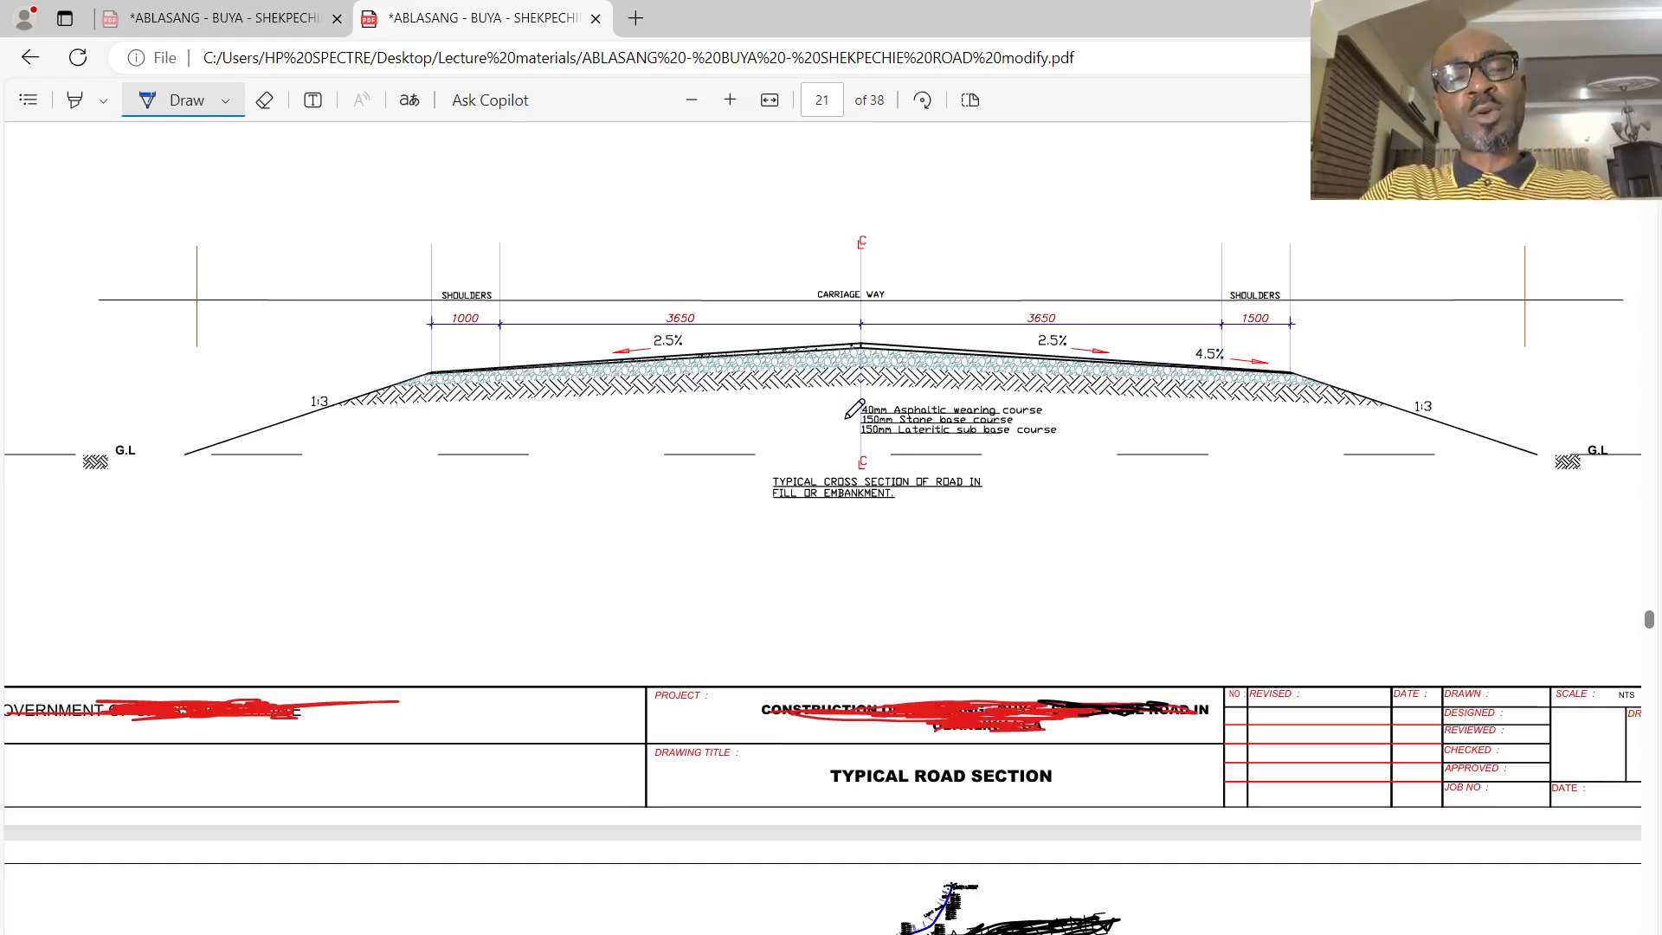
scroll(866, 429, "down", 8)
scroll(870, 437, "down", 15)
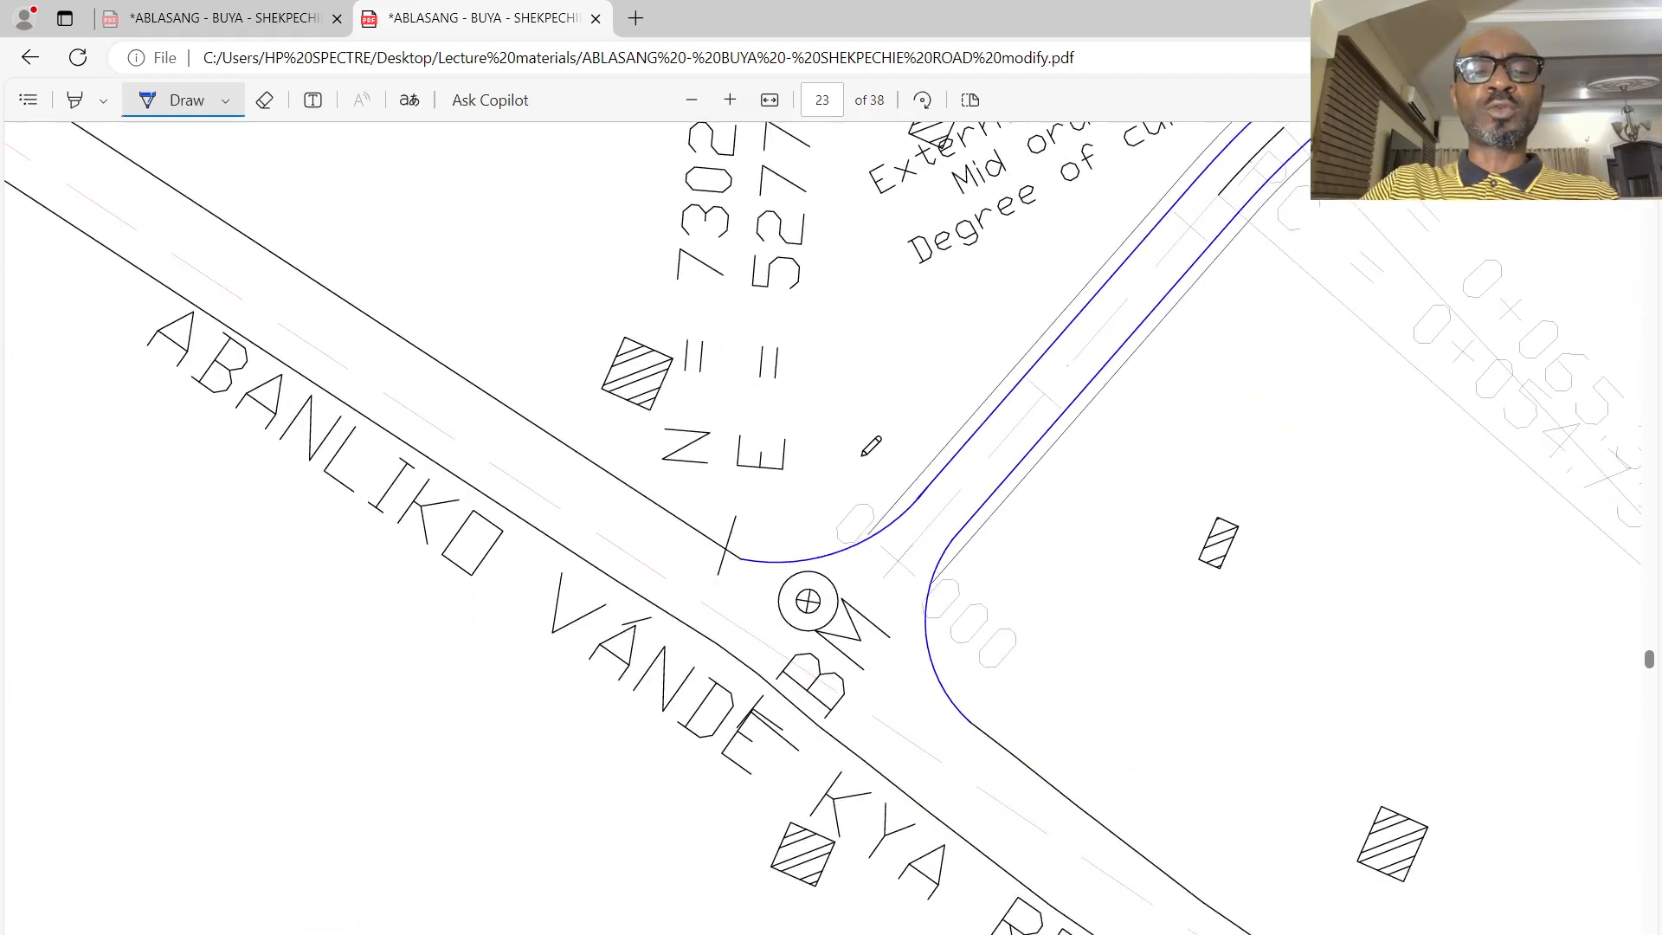
scroll(874, 451, "down", 7)
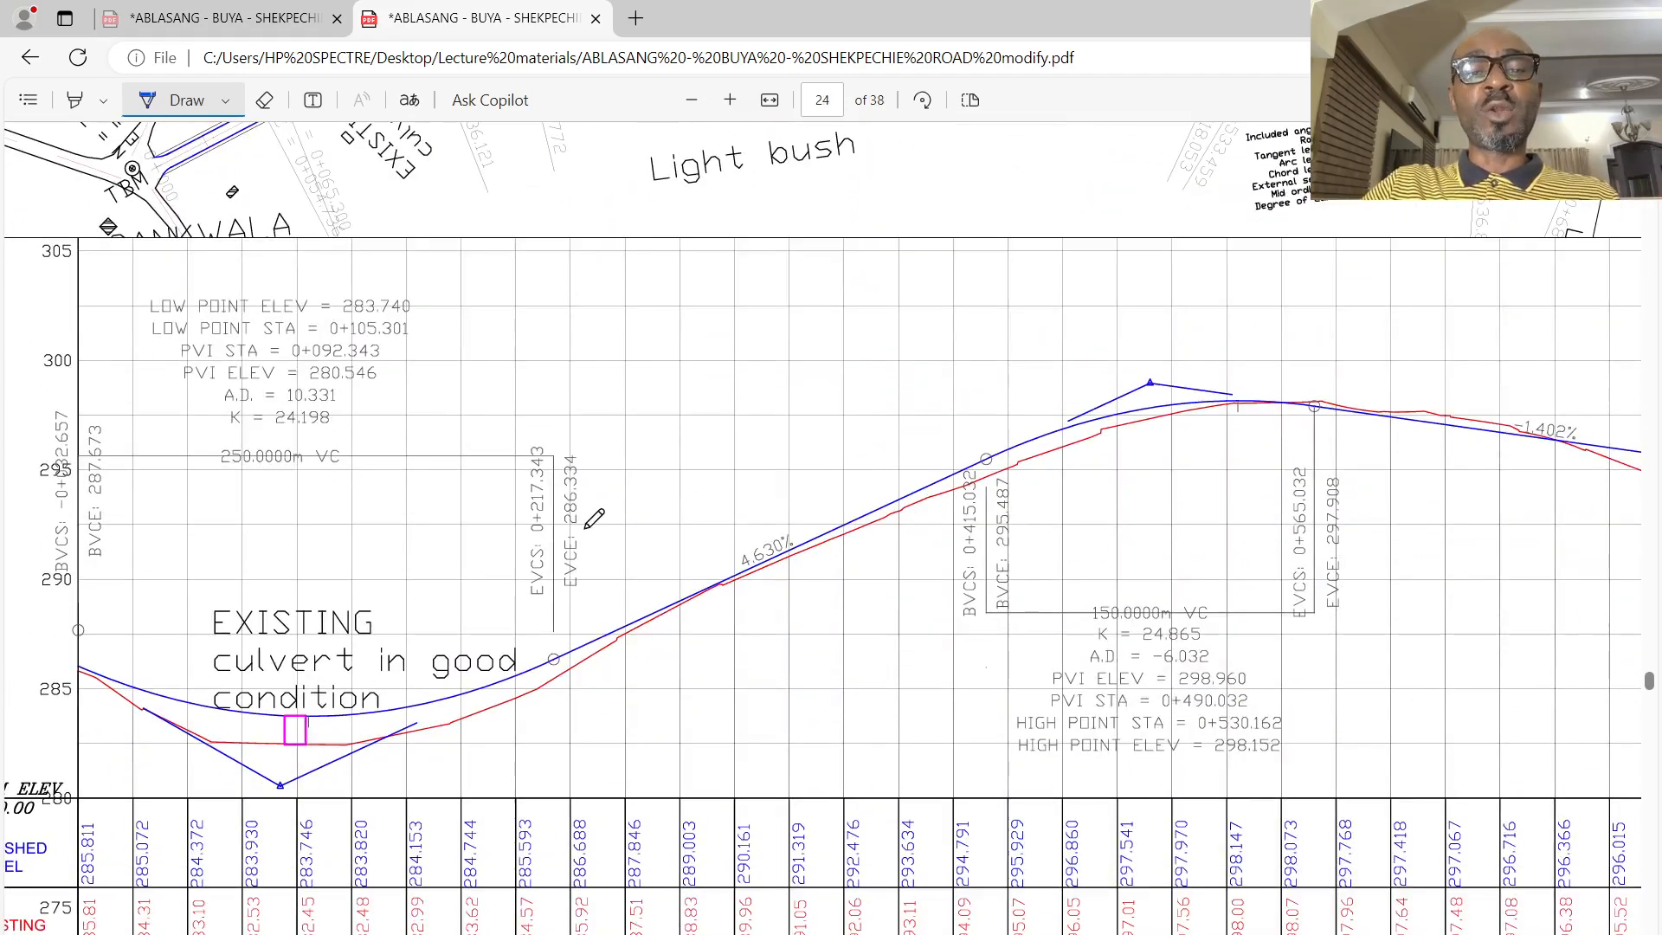
scroll(599, 507, "up", 2)
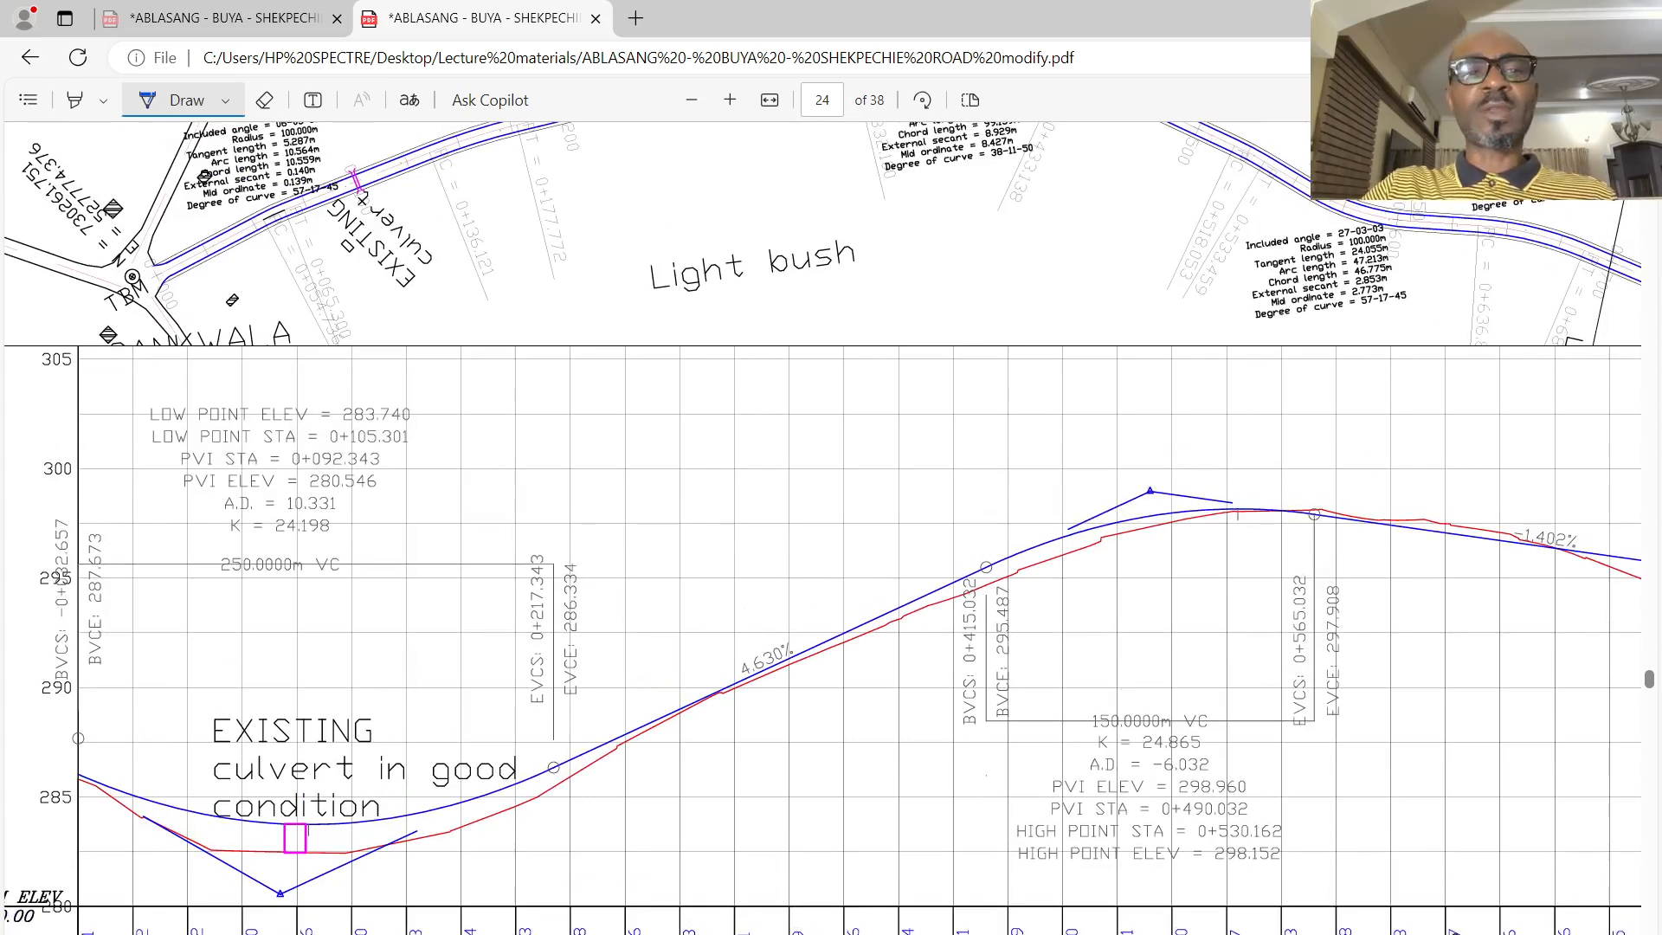
scroll(470, 474, "up", 6)
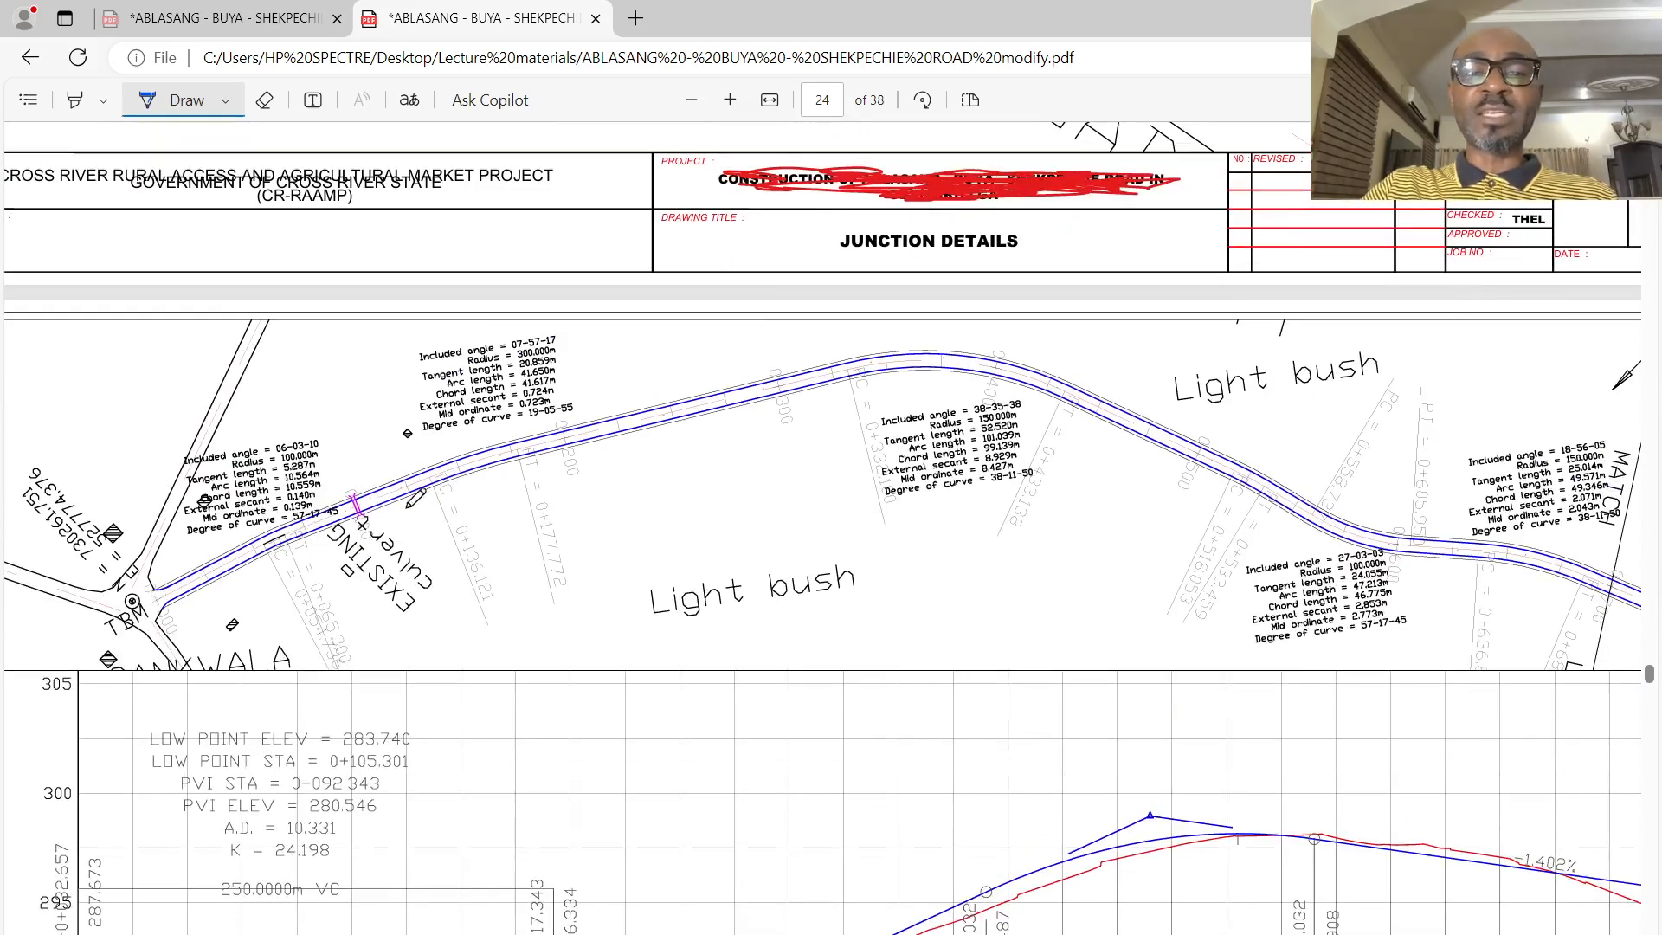
scroll(1070, 593, "down", 15)
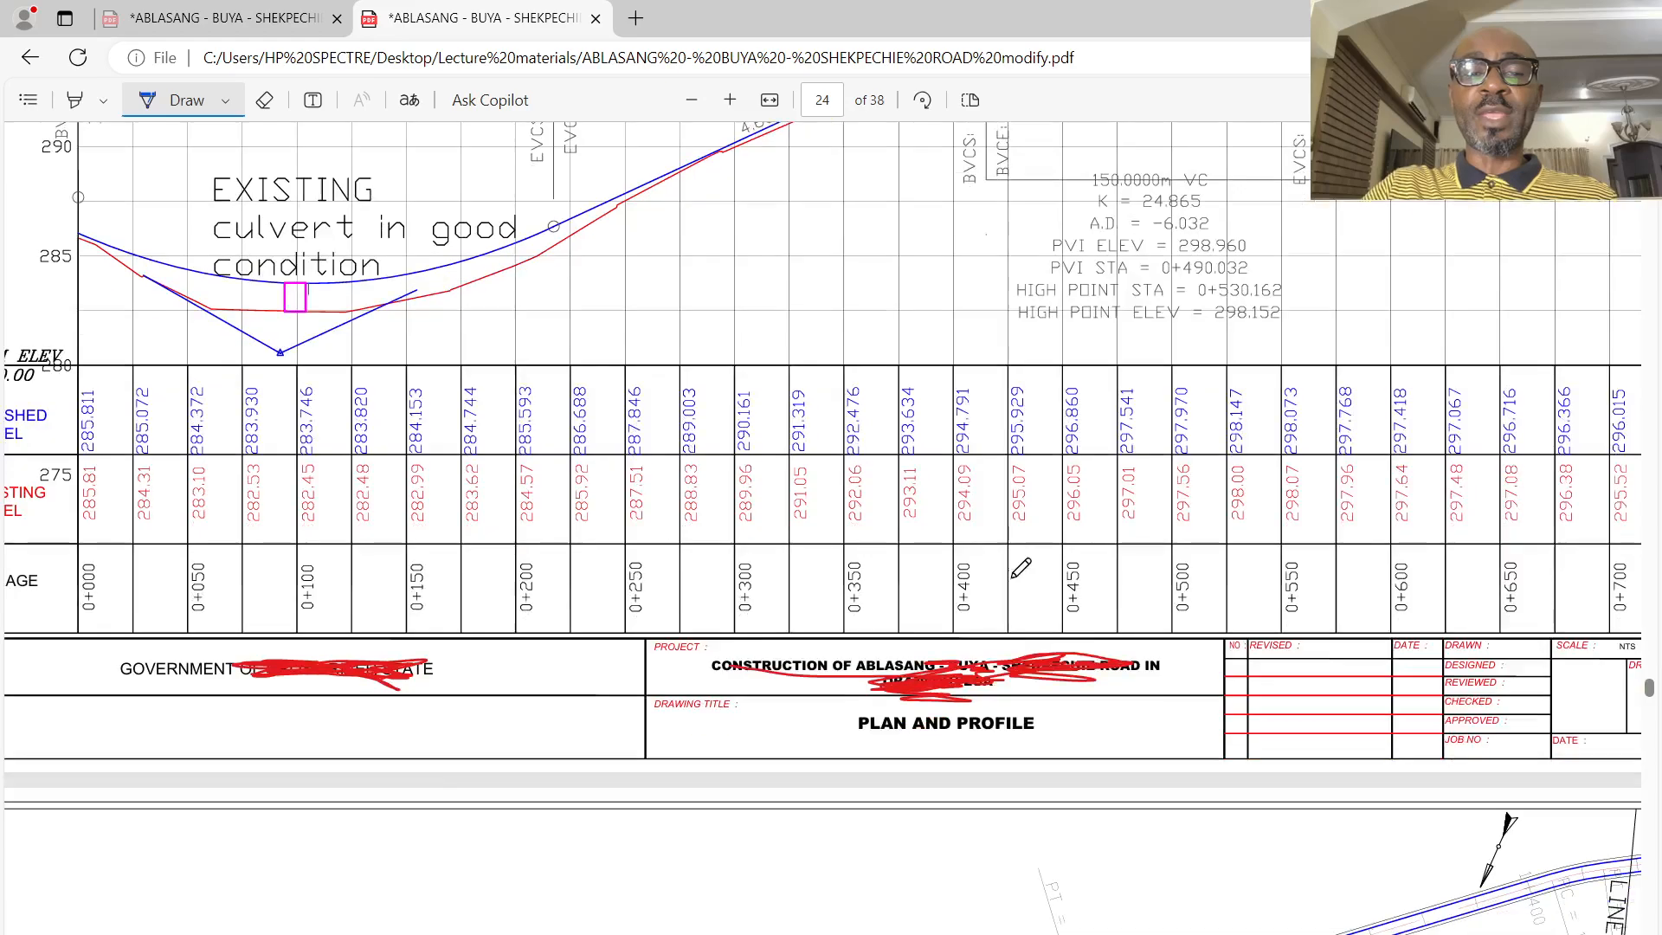
scroll(974, 602, "down", 15)
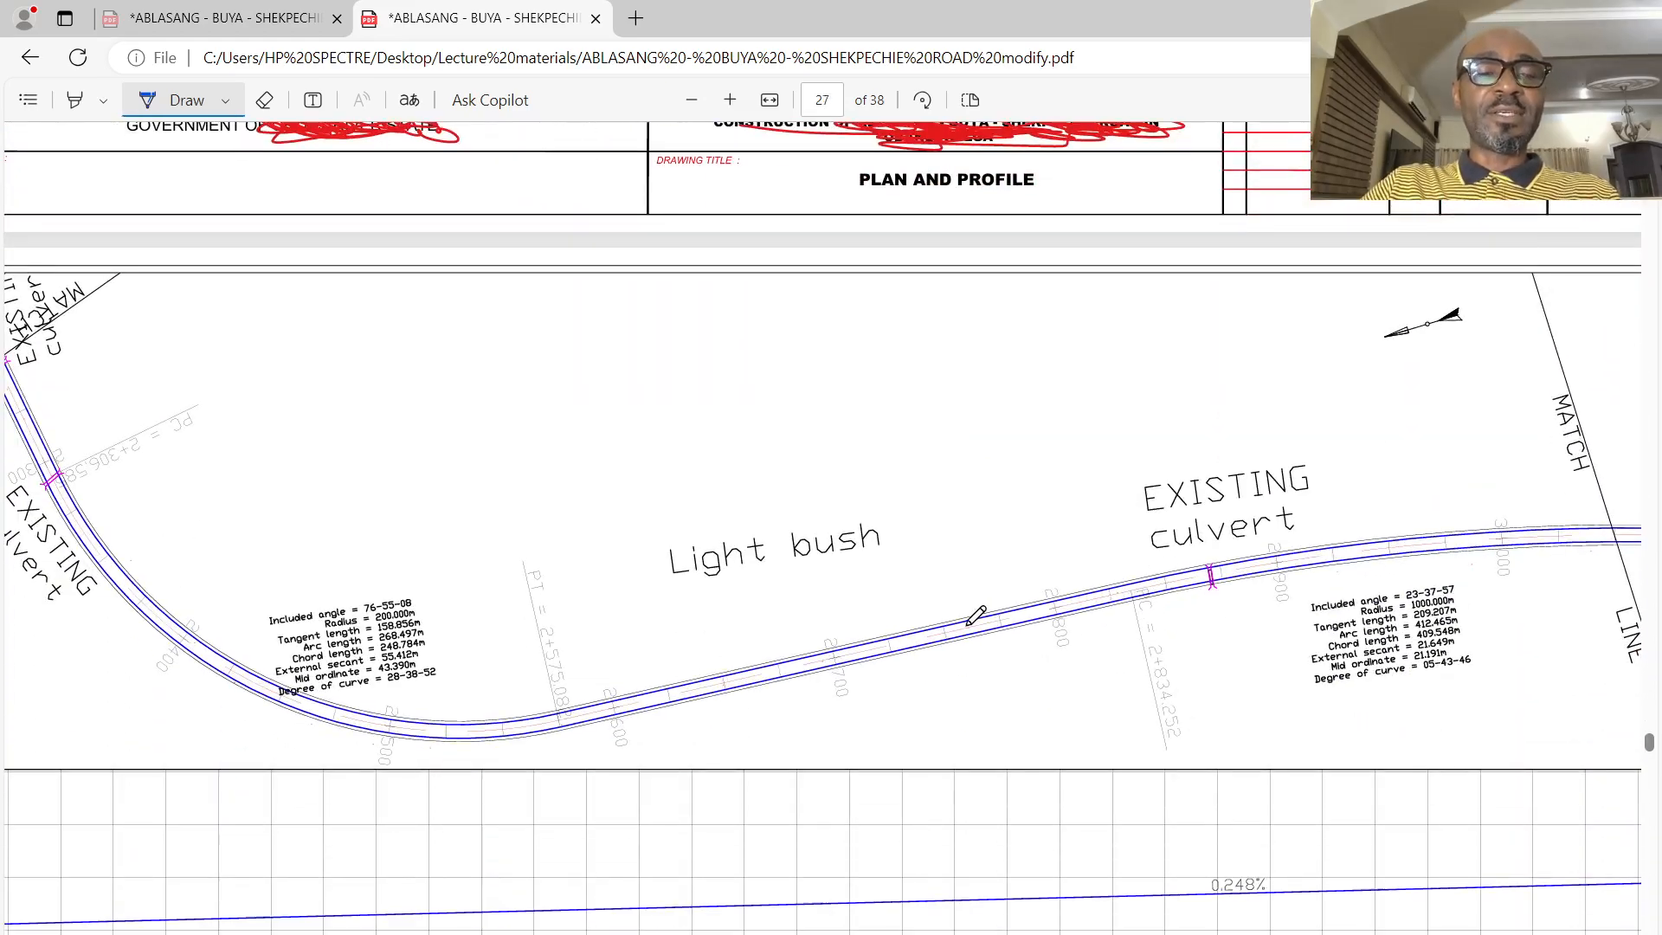
scroll(977, 614, "down", 2)
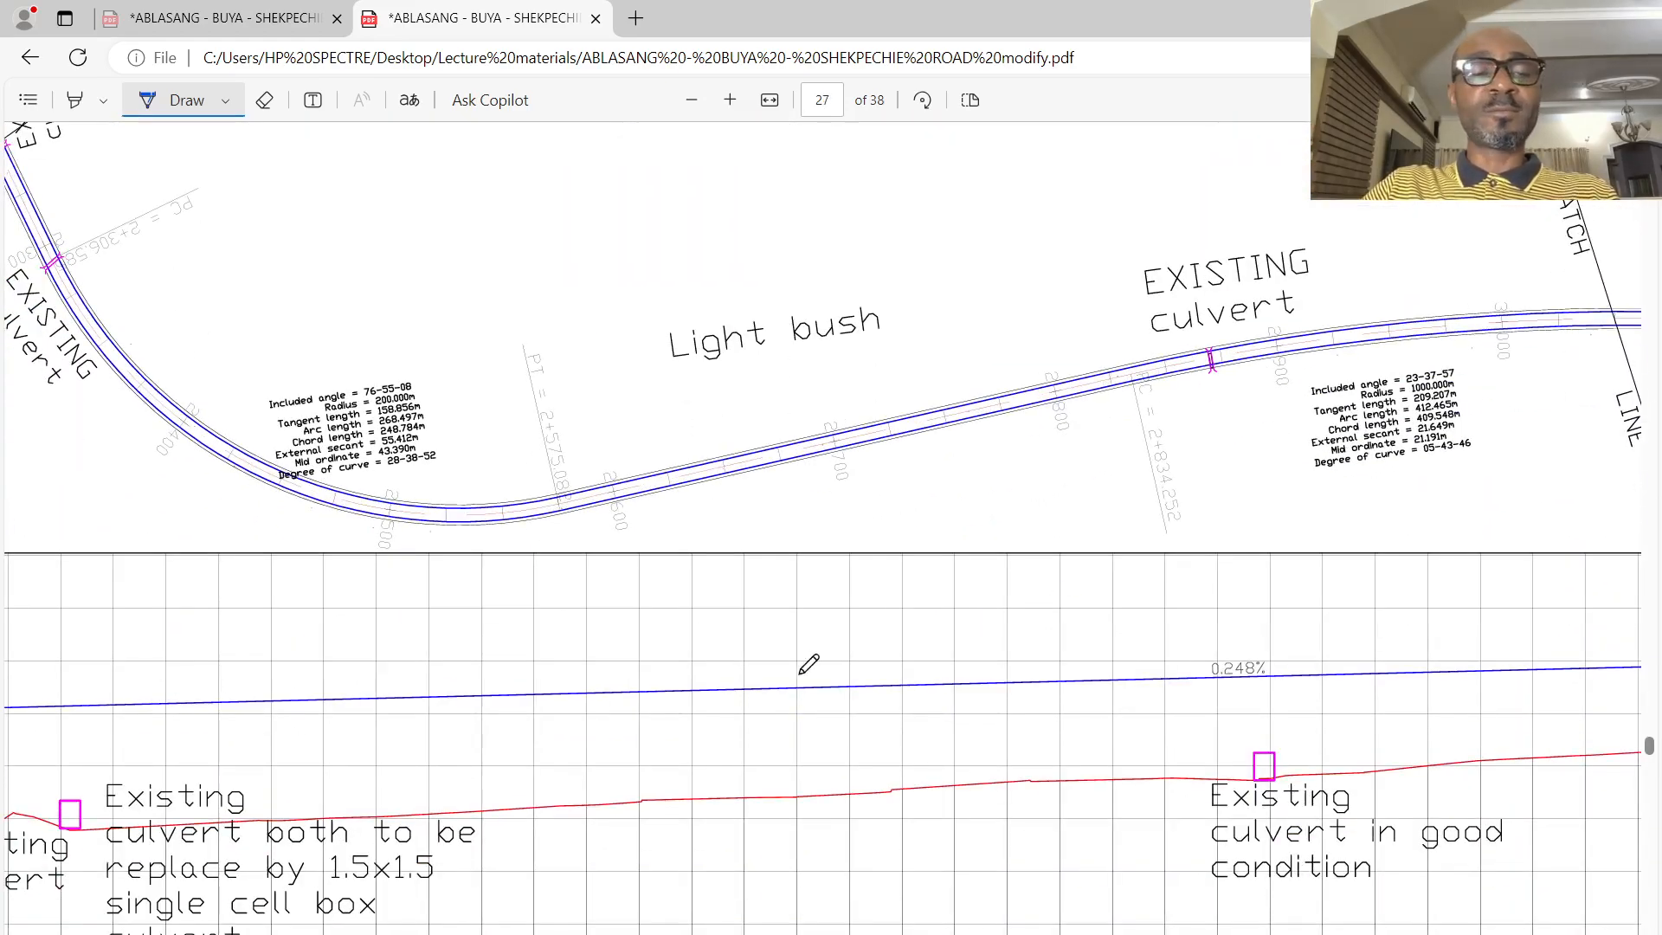
scroll(819, 690, "down", 3)
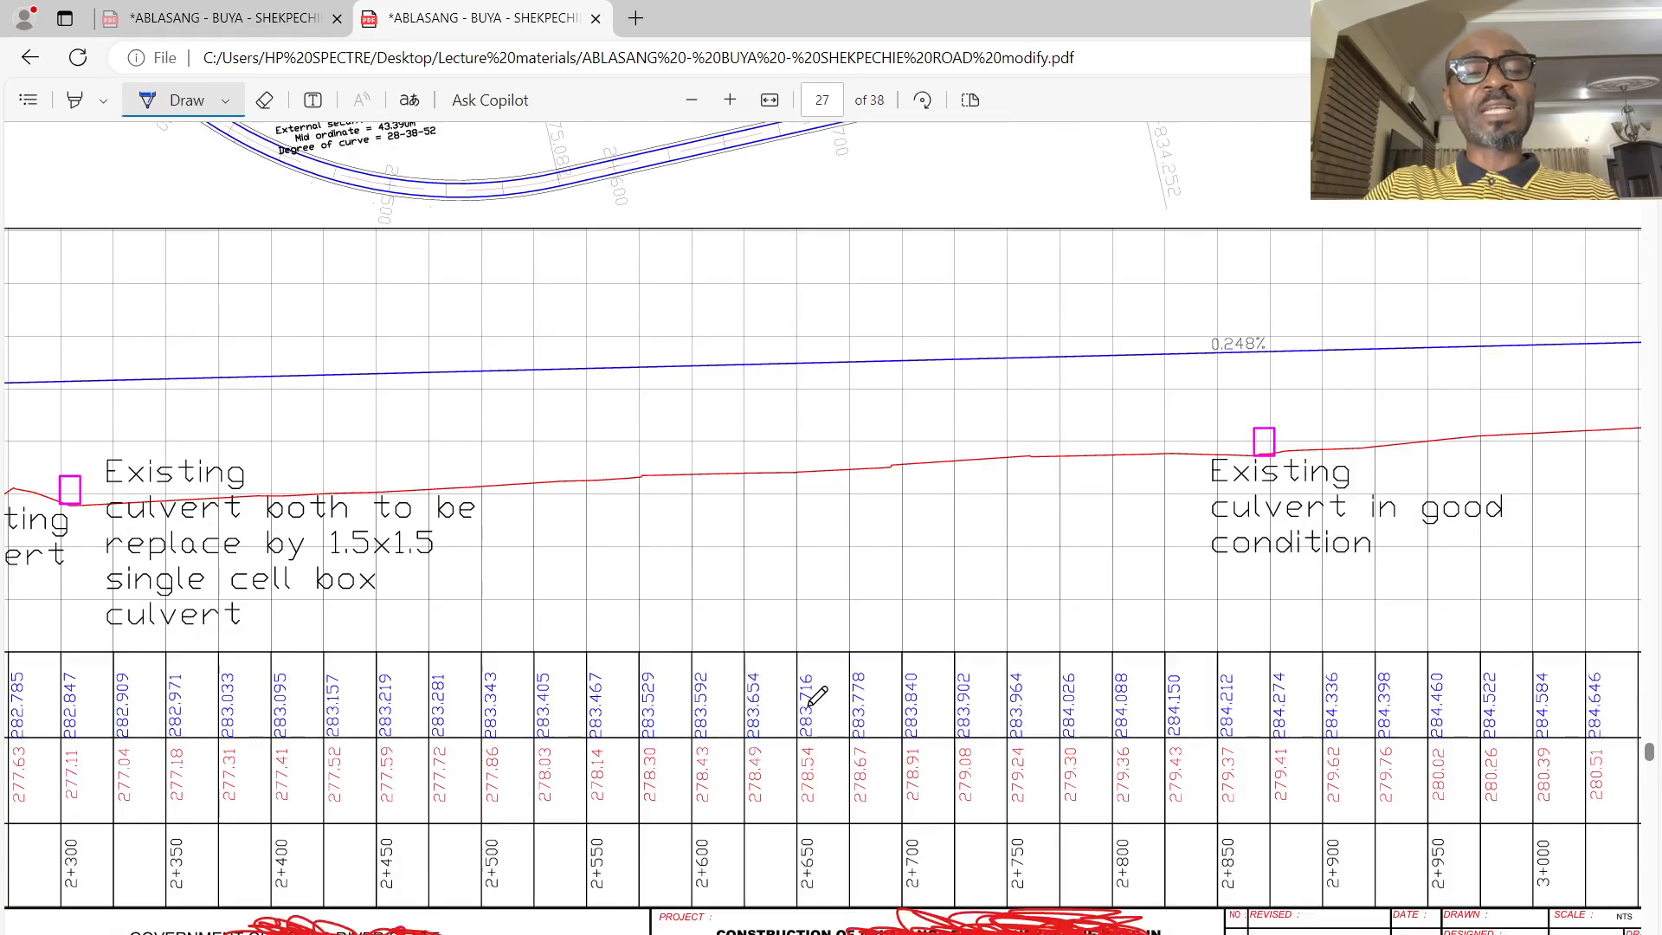
- Turn off the Draw pen and examine the levels and chainages across the last plan and profile sheet on page 31
scroll(791, 658, "down", 12)
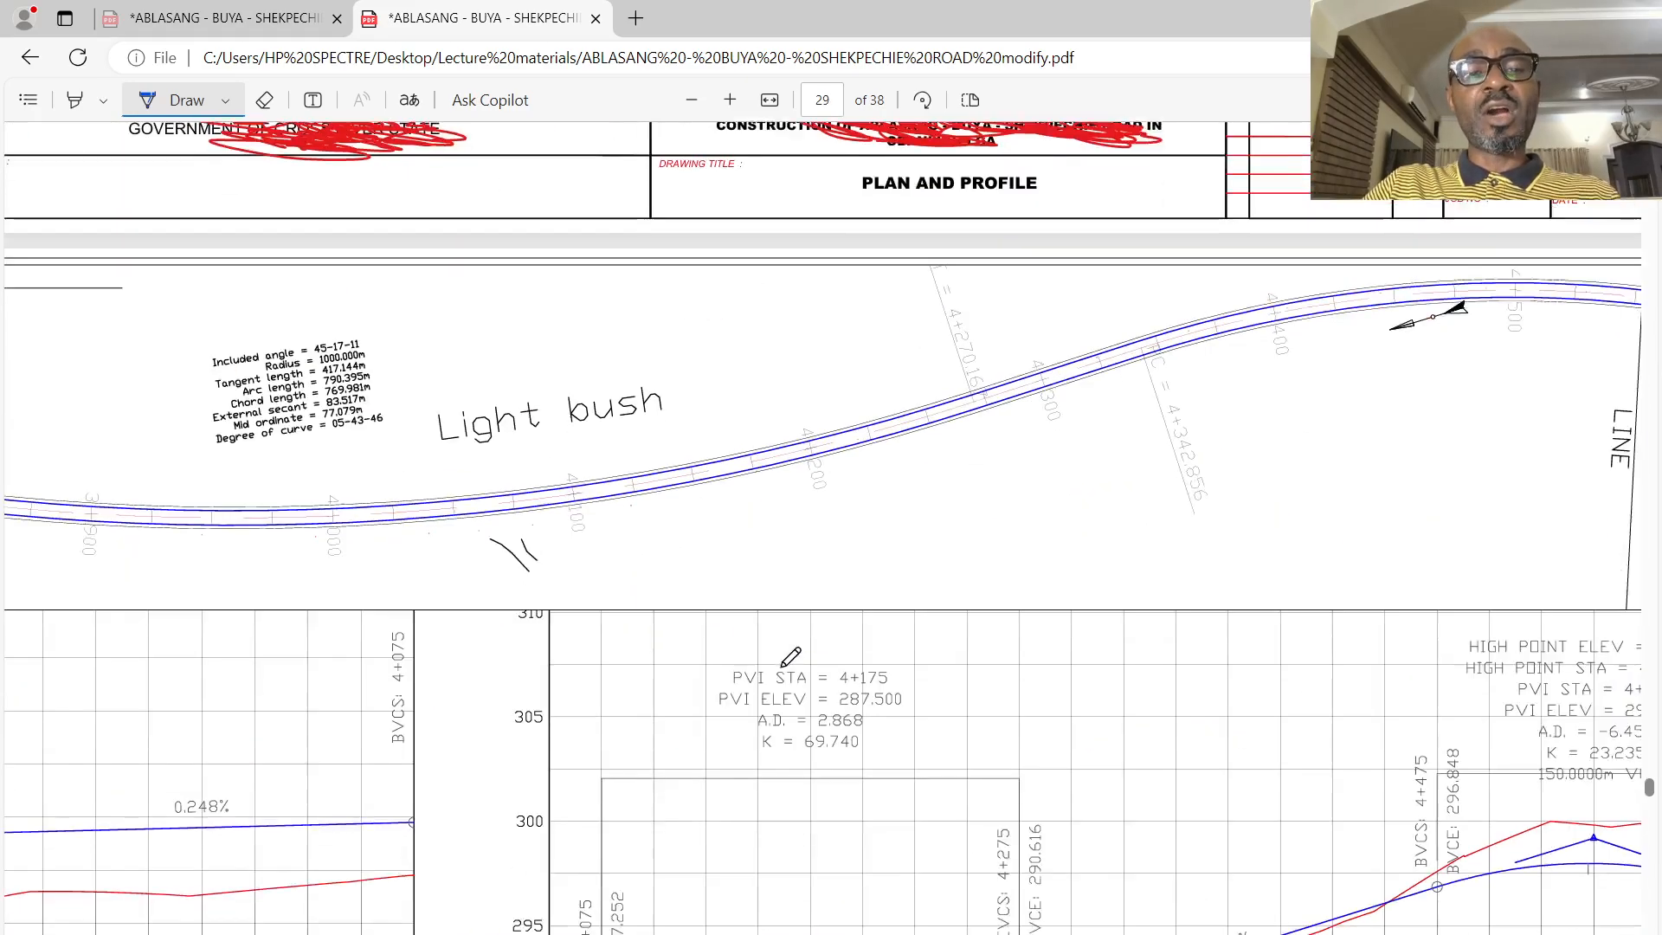
scroll(791, 658, "down", 15)
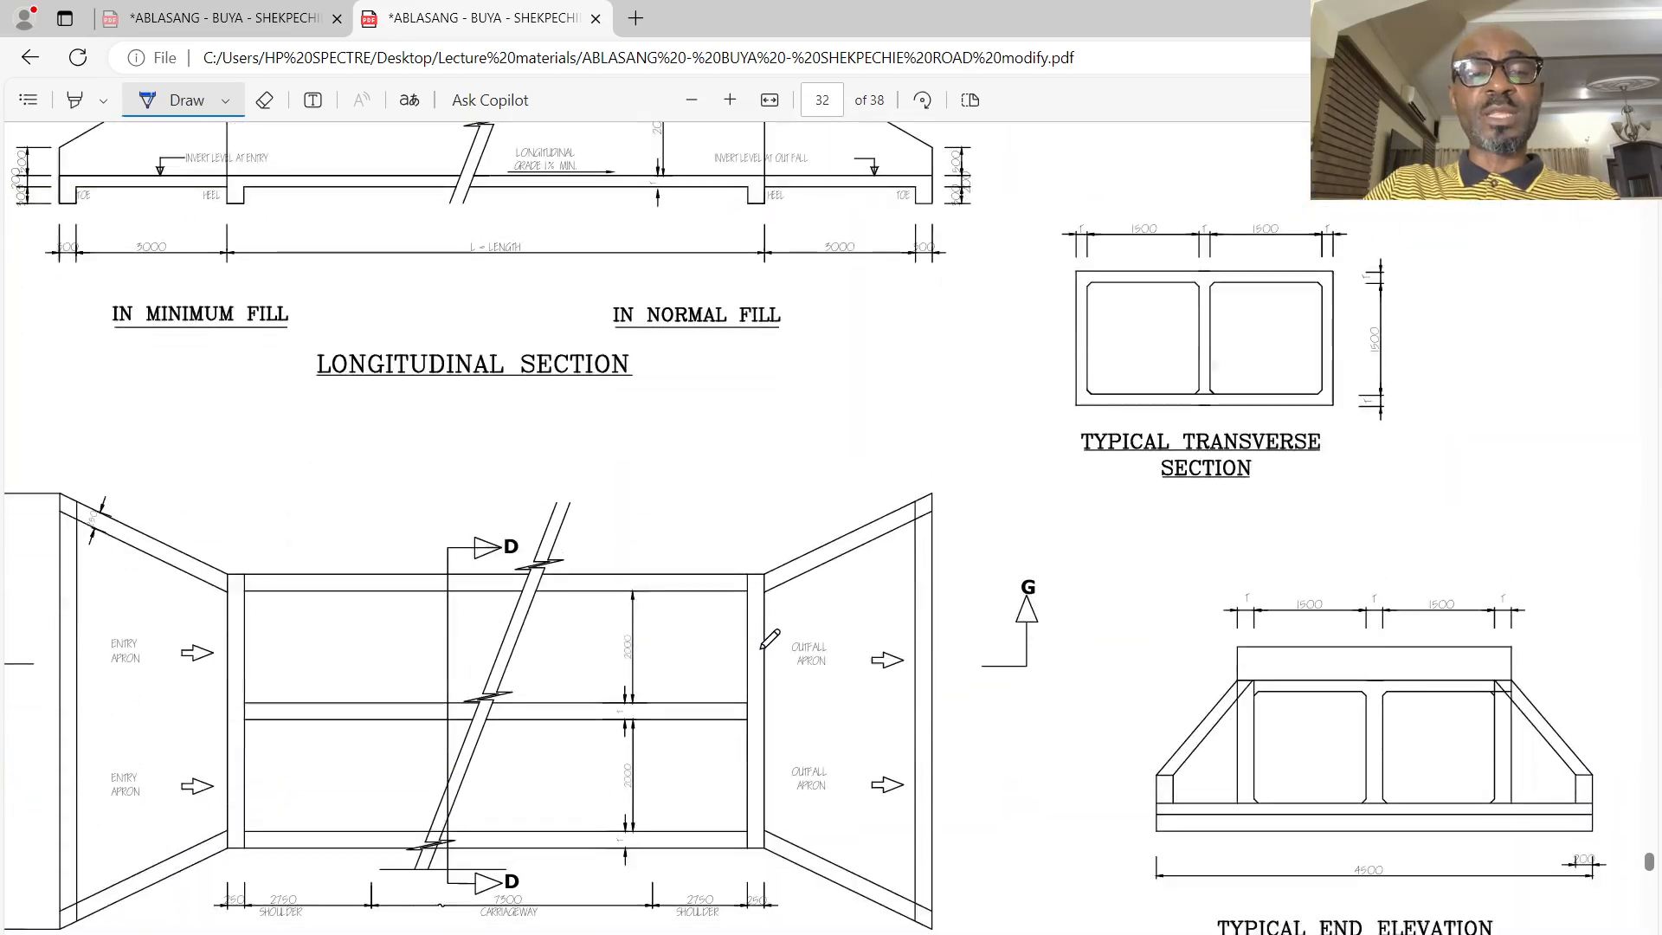
scroll(770, 638, "up", 5)
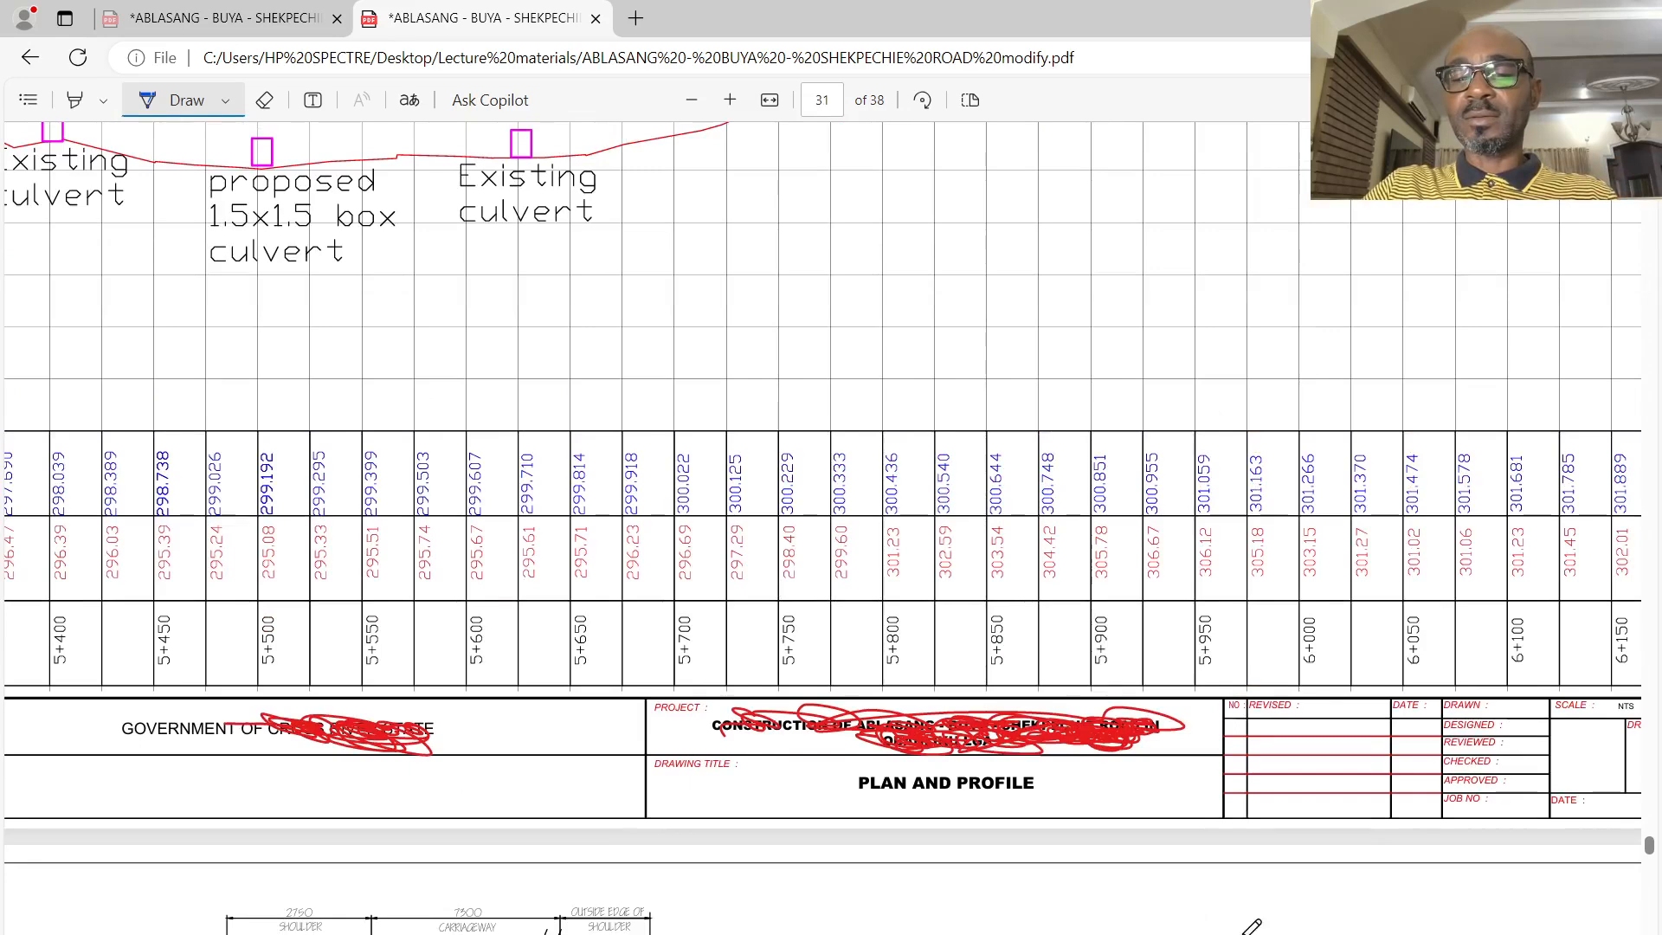
key("Escape")
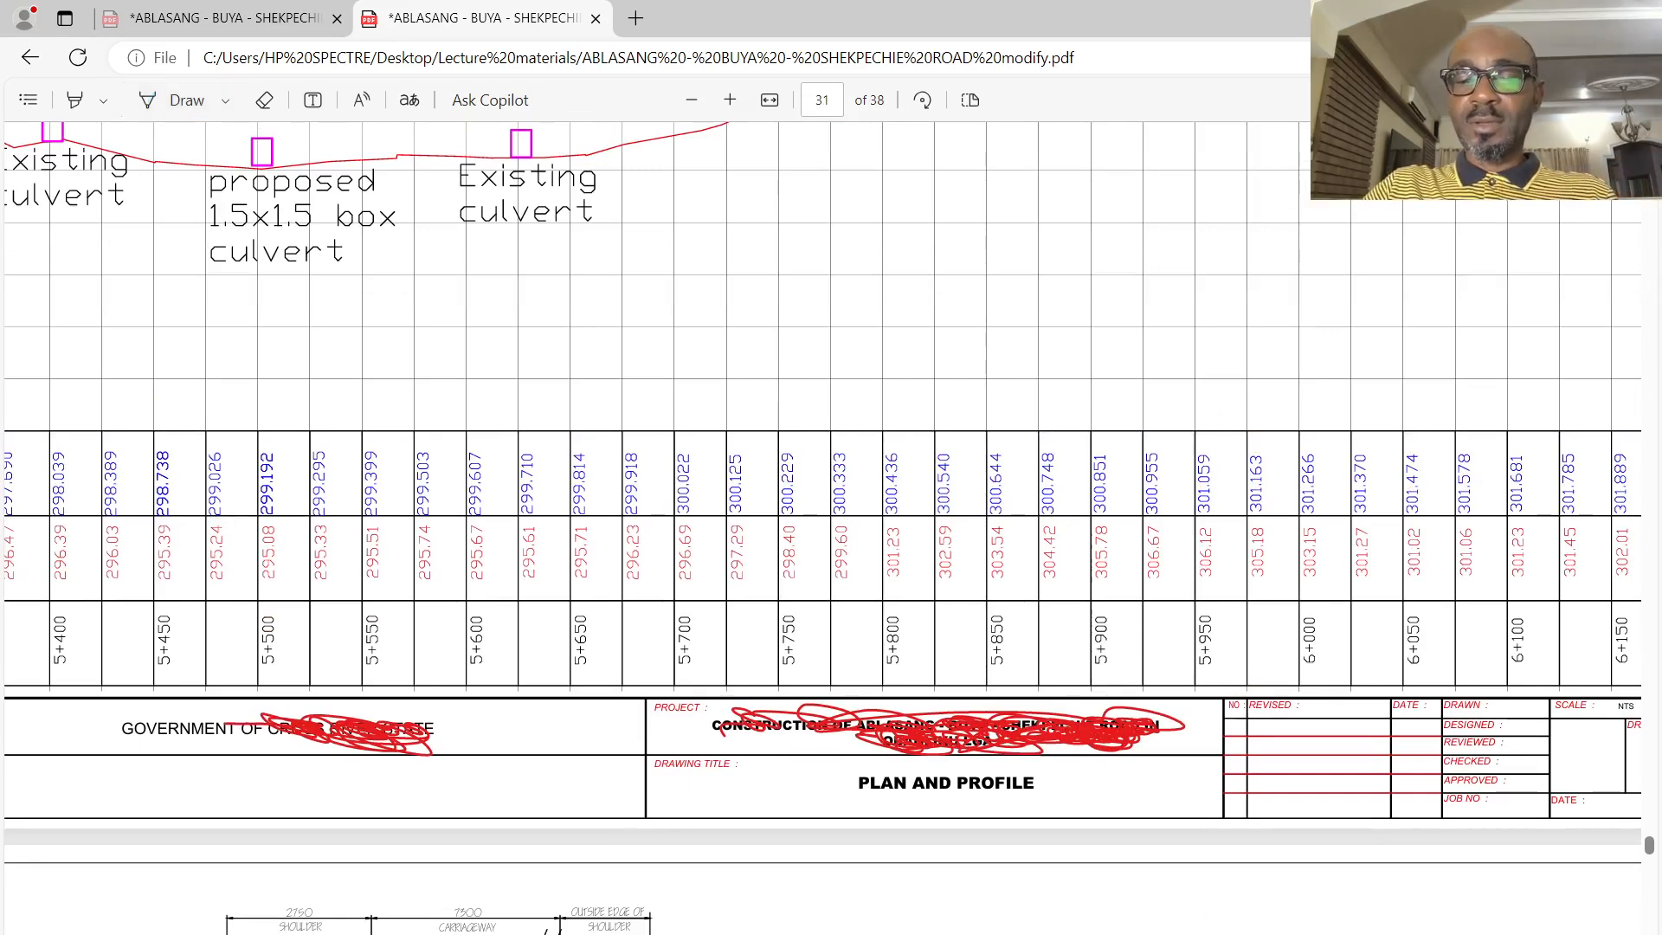
scroll(823, 519, "right", 3)
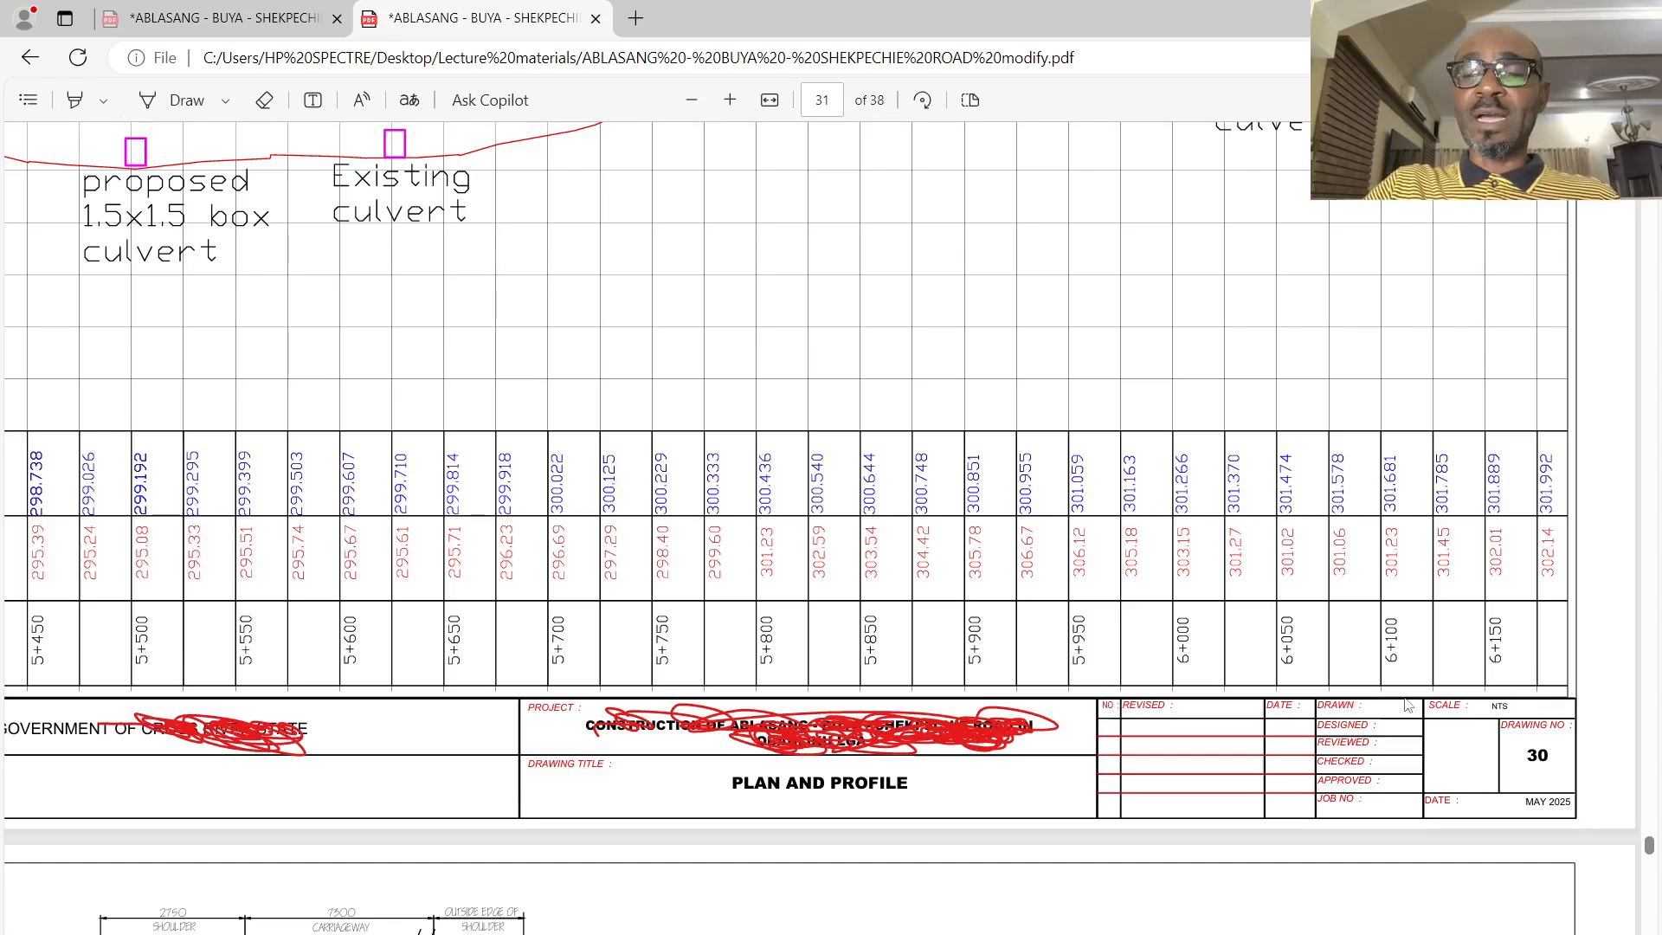
scroll(822, 519, "left", 3)
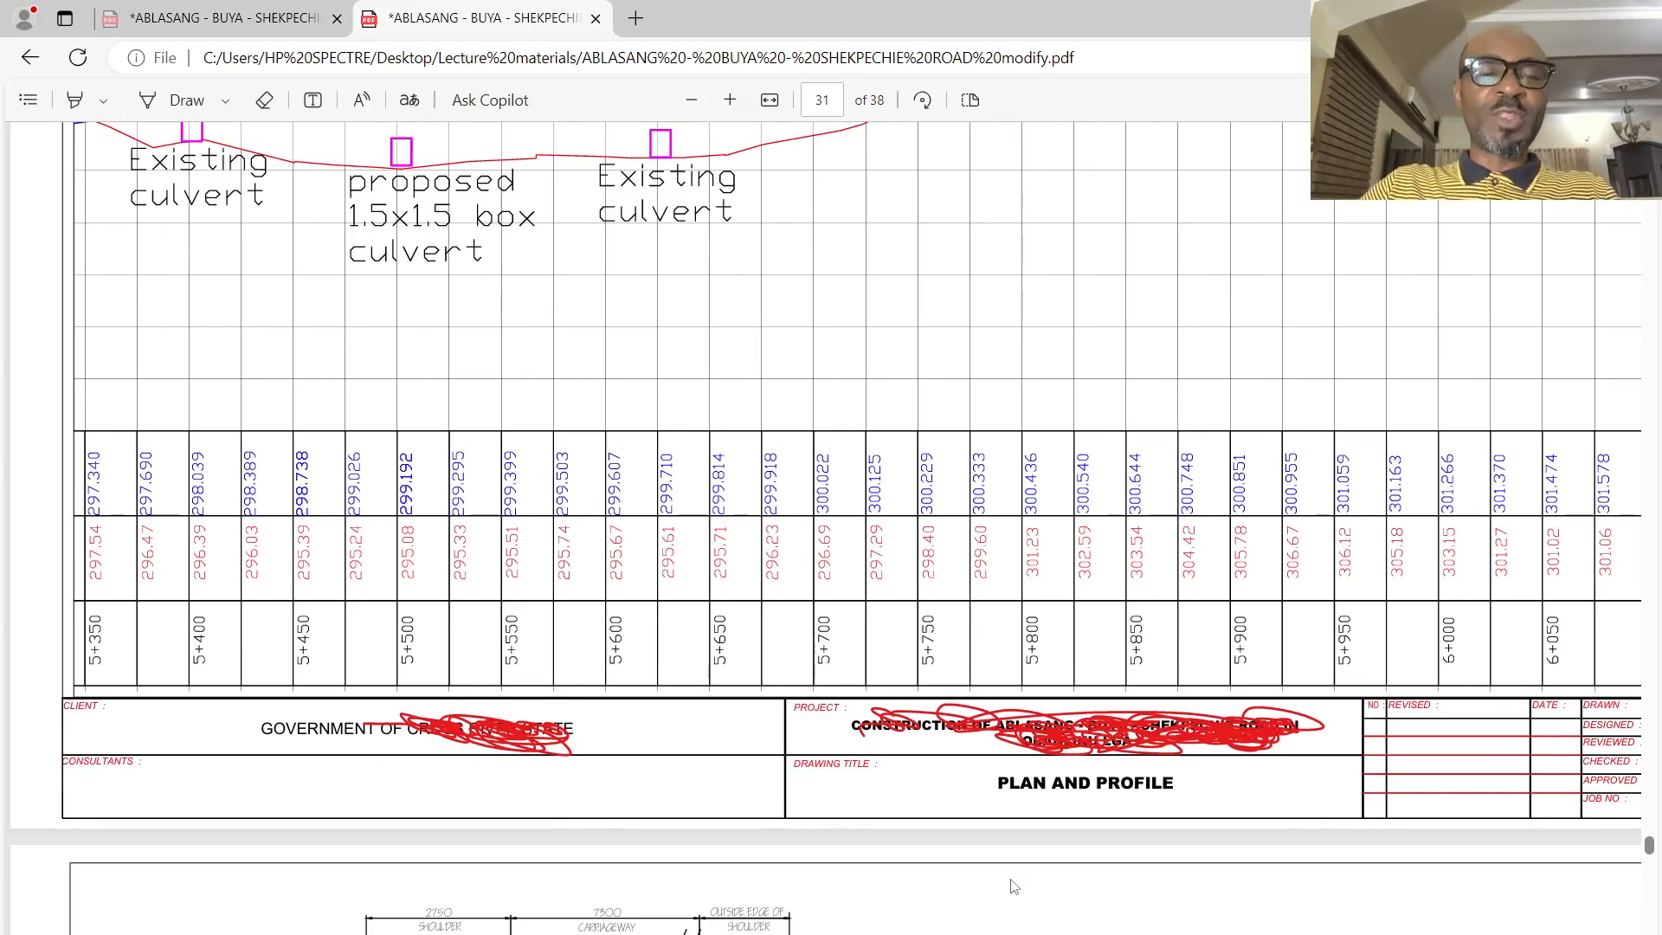
- Examine the road alignment, existing culverts, and finished and existing ground lines on the page 27 plan and profile sheet
scroll(1015, 883, "up", 15)
scroll(1045, 836, "up", 20)
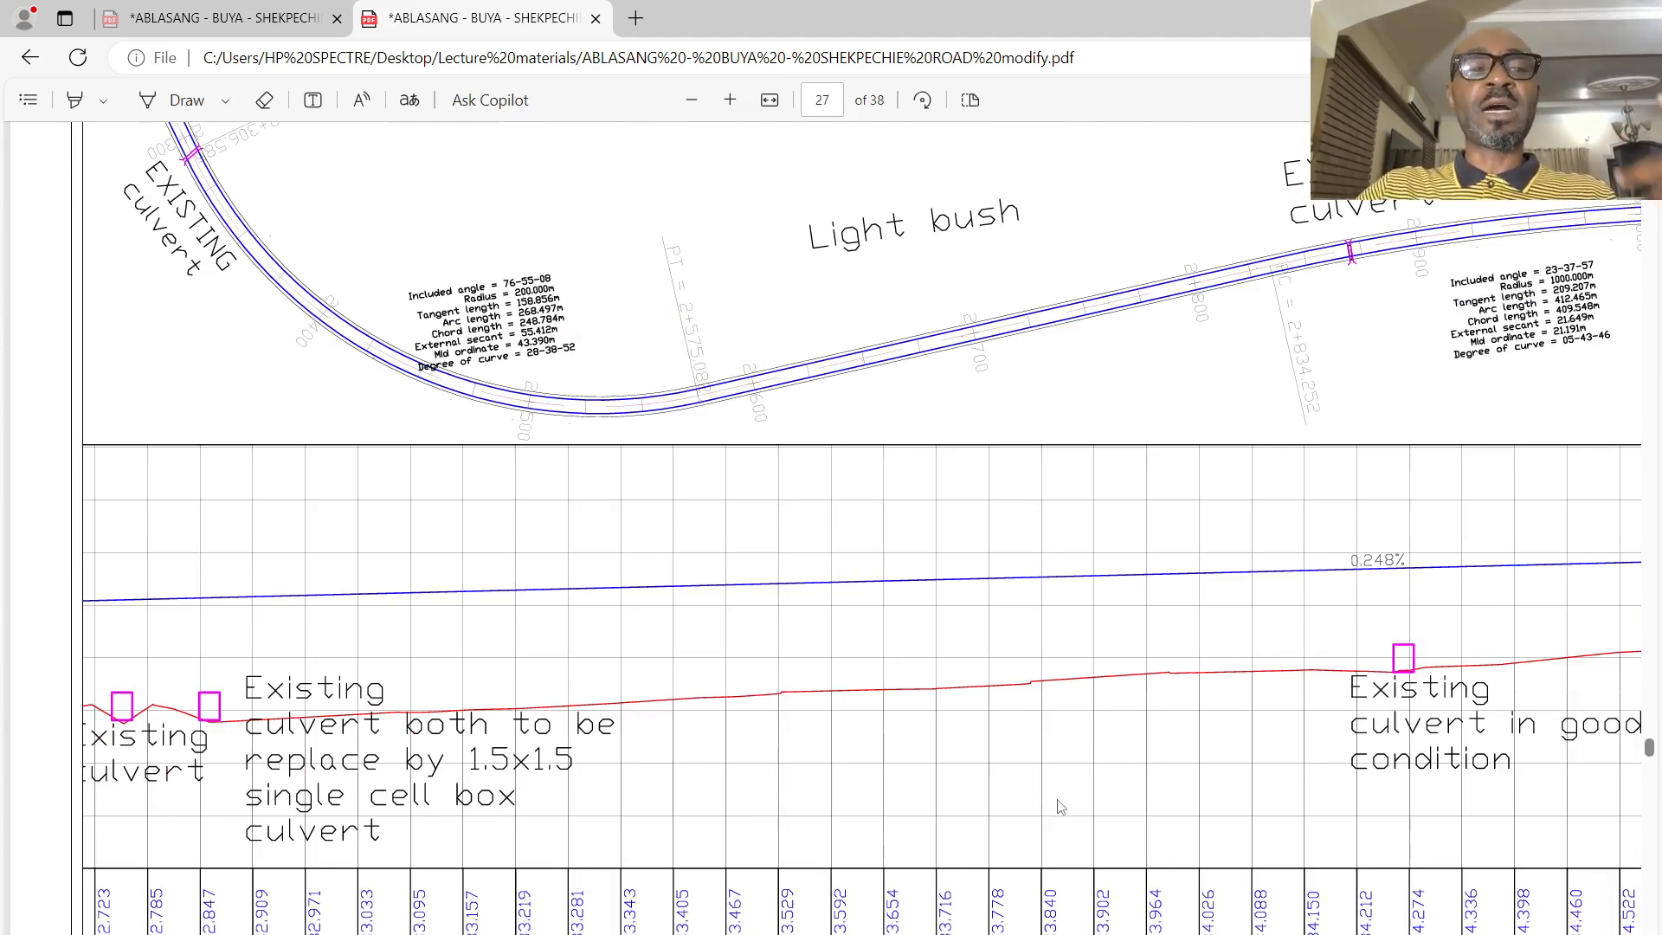
scroll(637, 565, "up", 4)
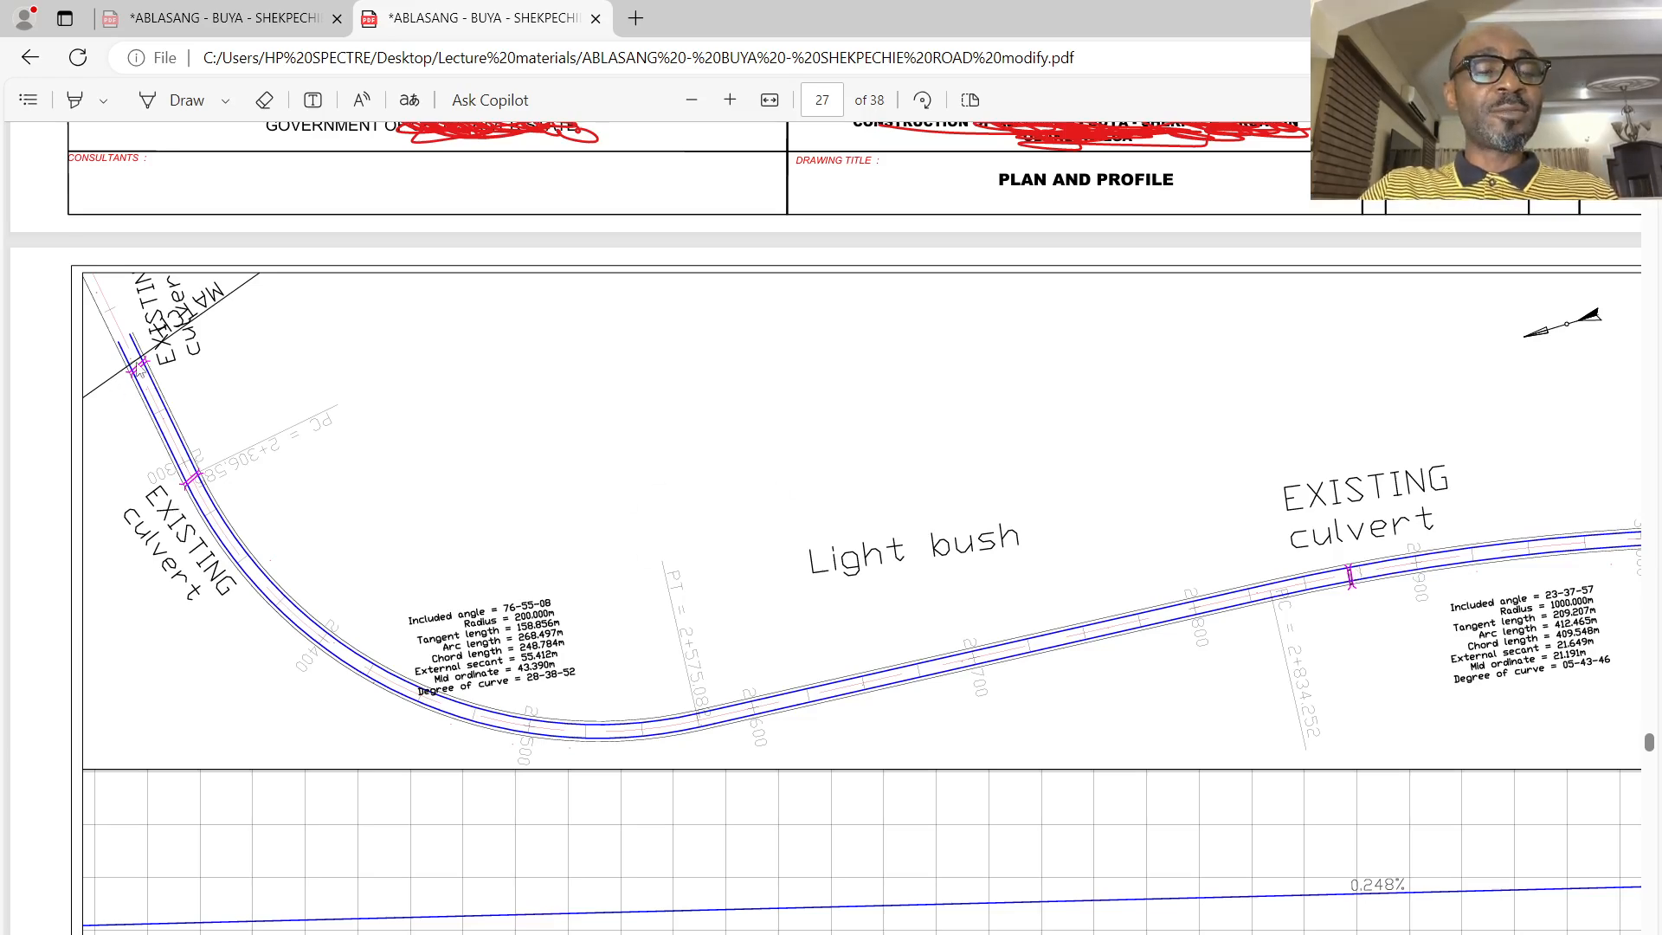
scroll(141, 370, "down", 5)
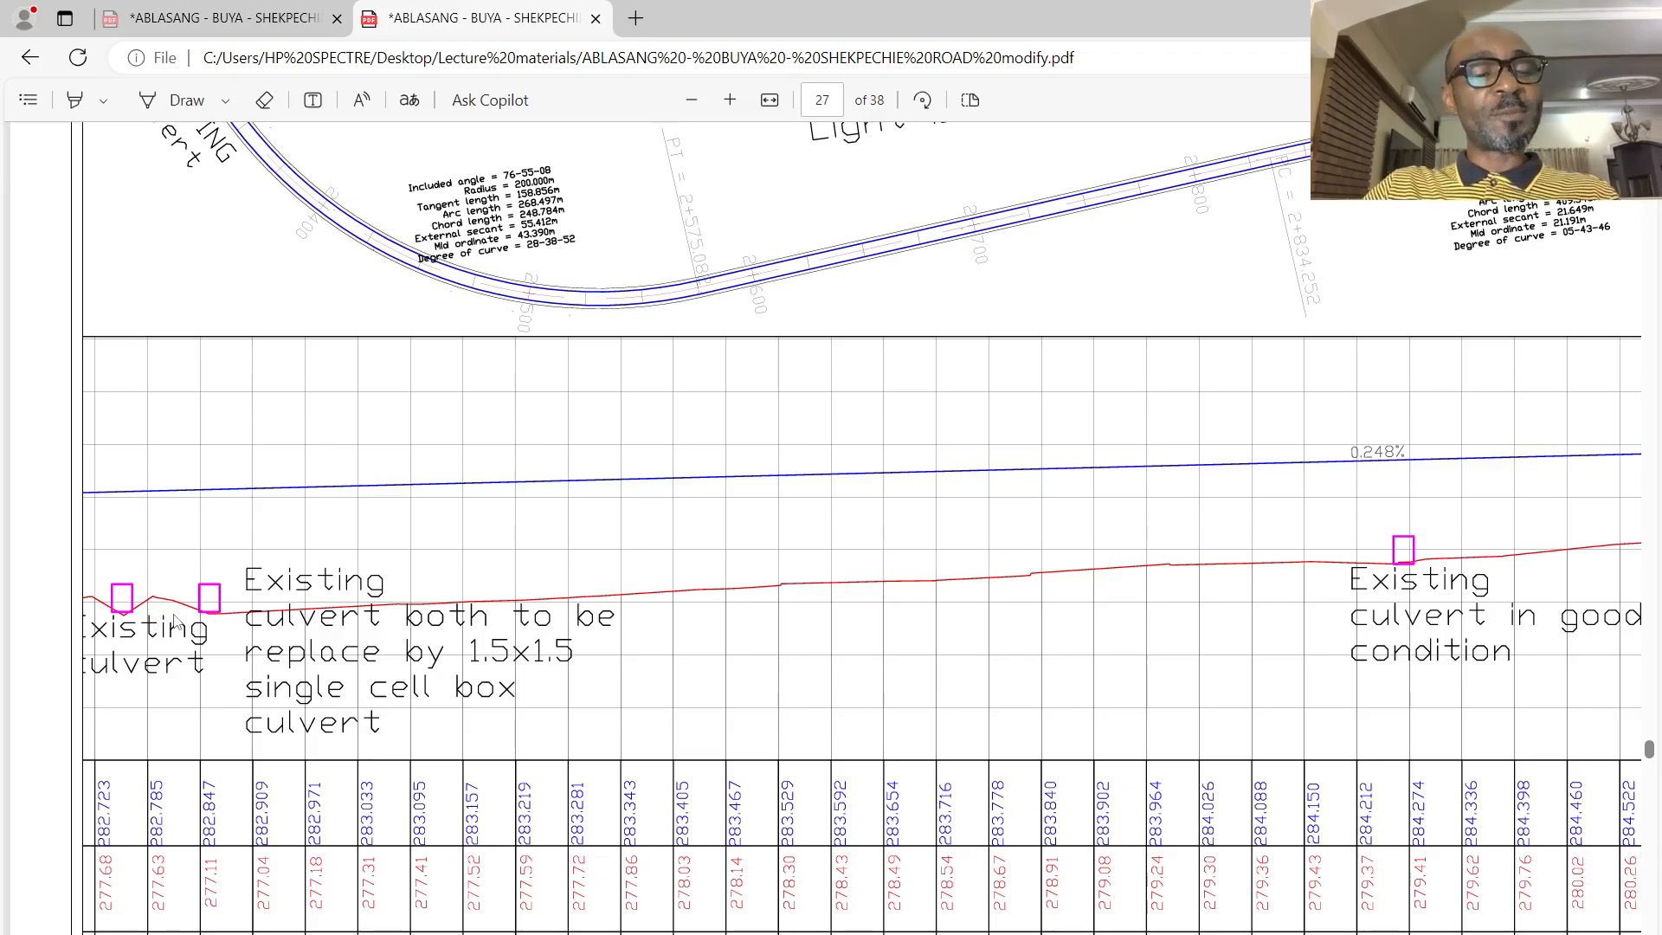
scroll(186, 606, "up", 1)
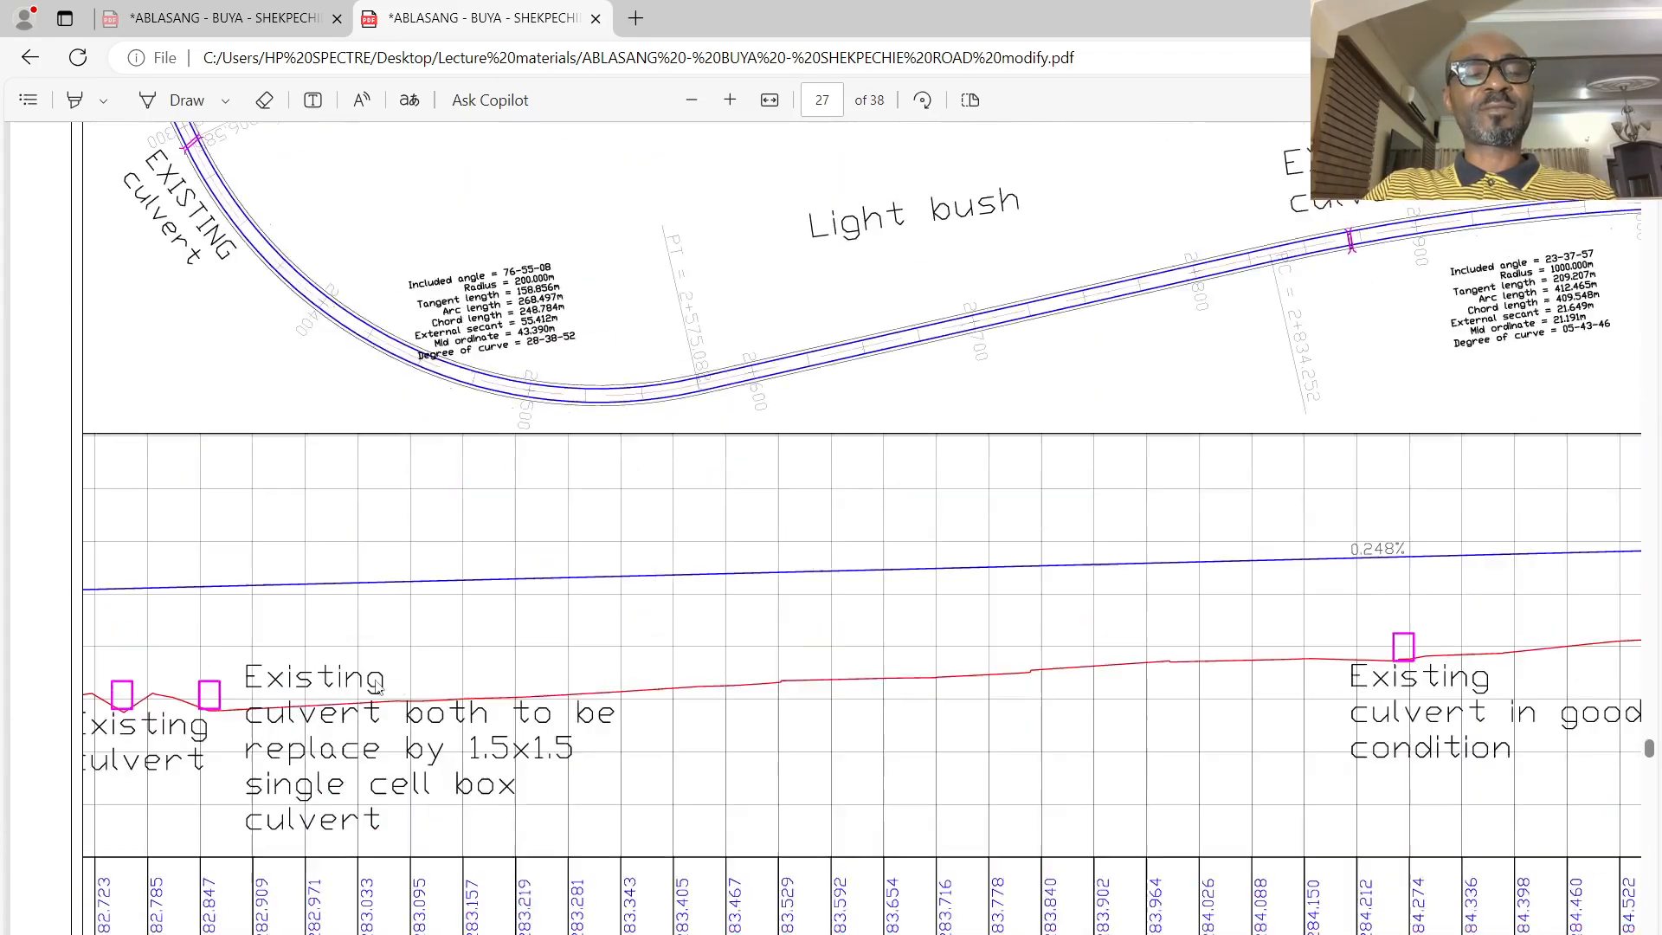
- Examine the page 24 profile from chainage 0+000, comparing its finished level, existing level and chainage rows with the ground lines
scroll(378, 687, "up", 20)
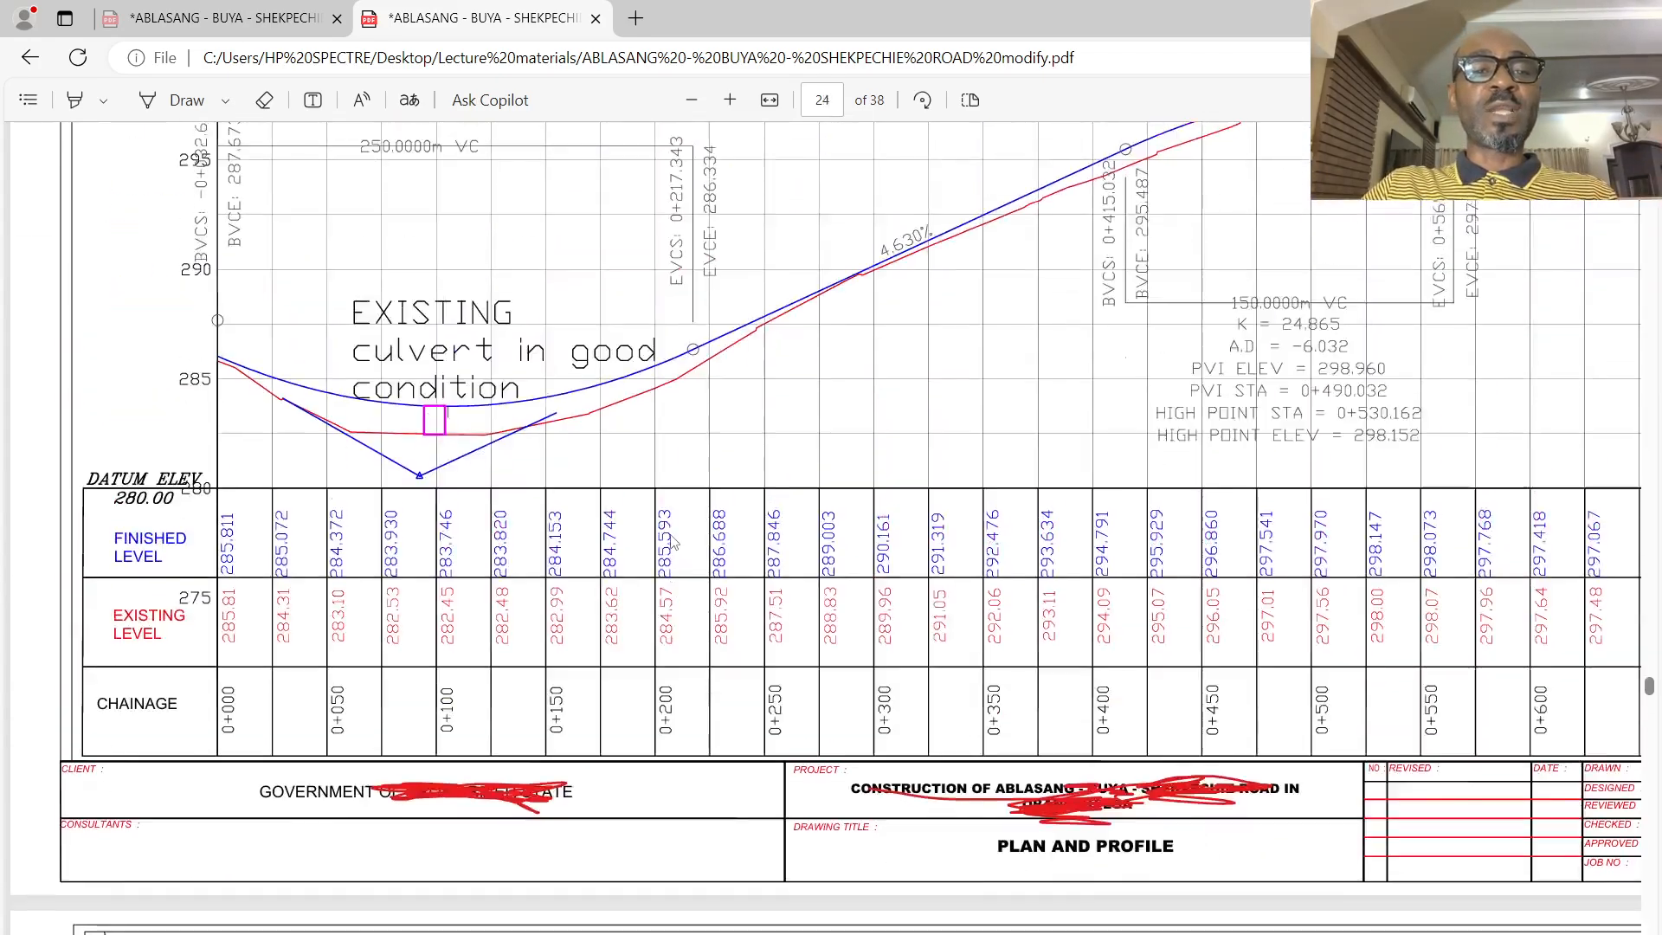
scroll(672, 544, "up", 17)
scroll(655, 589, "down", 15)
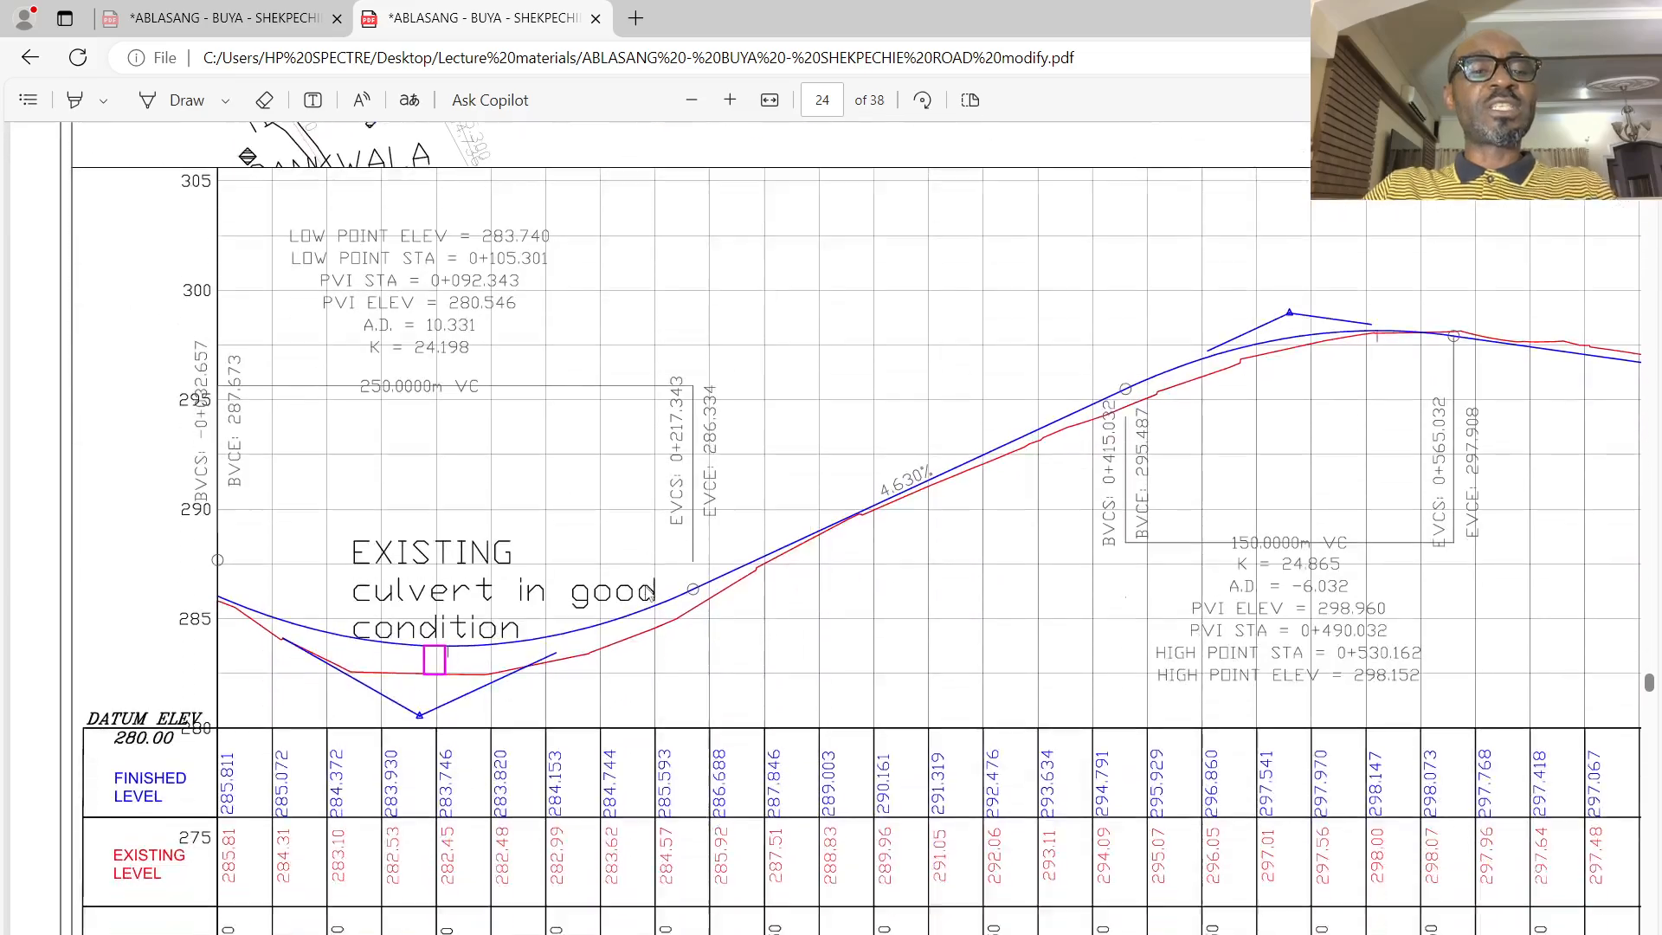
scroll(649, 593, "down", 12)
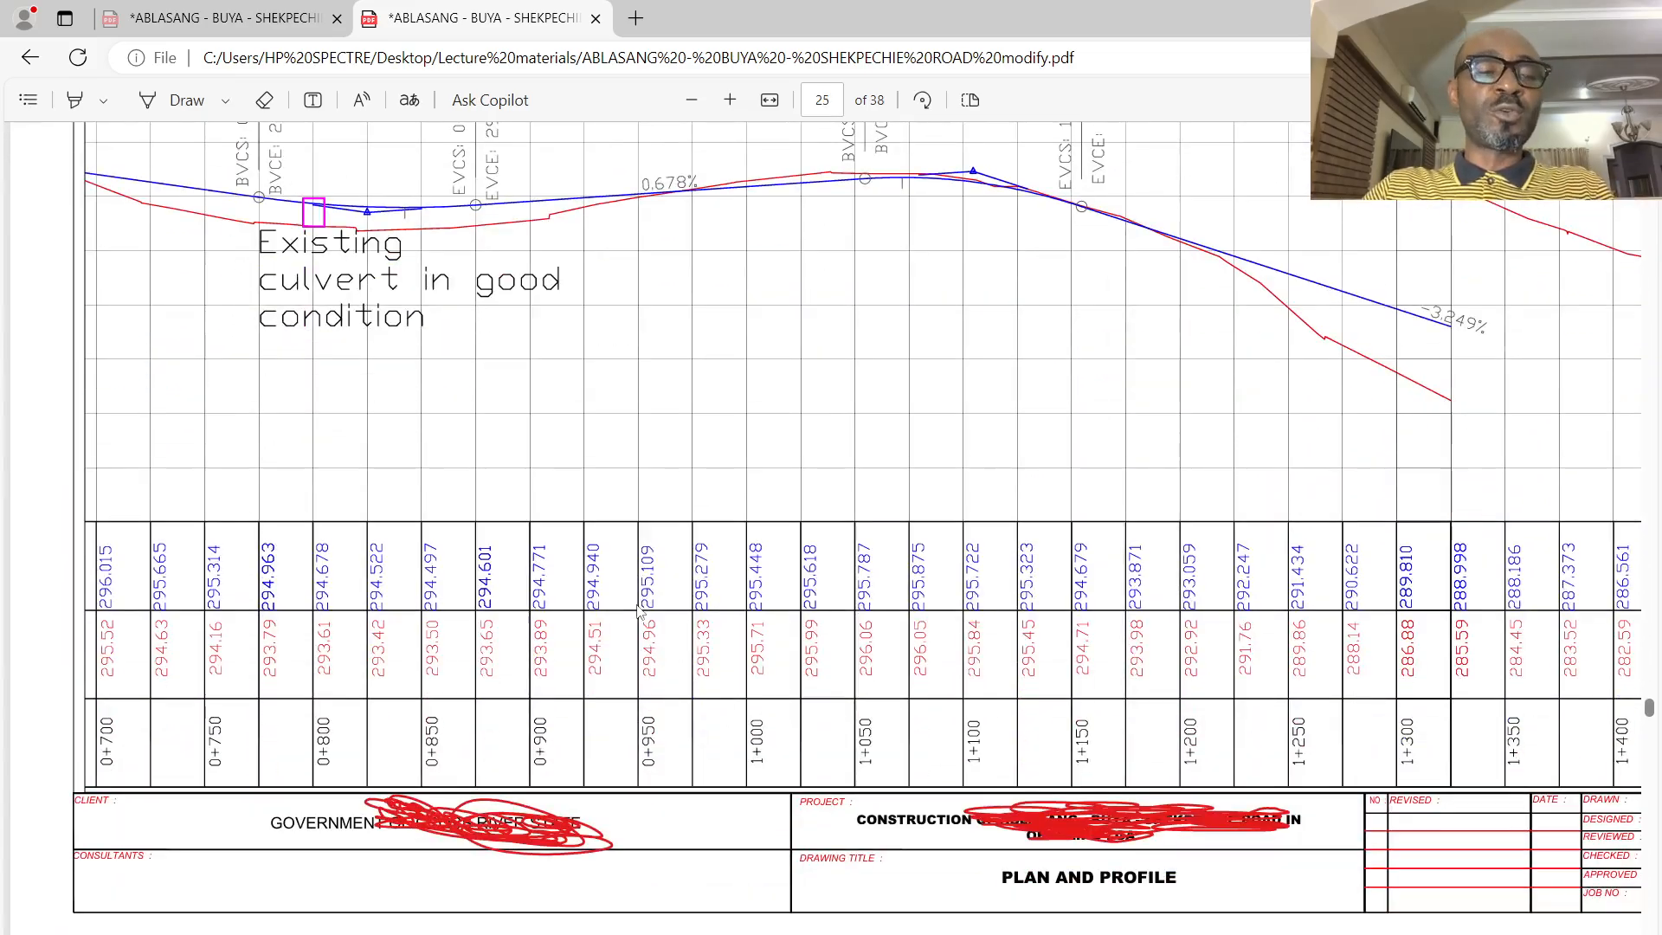
scroll(639, 611, "up", 12)
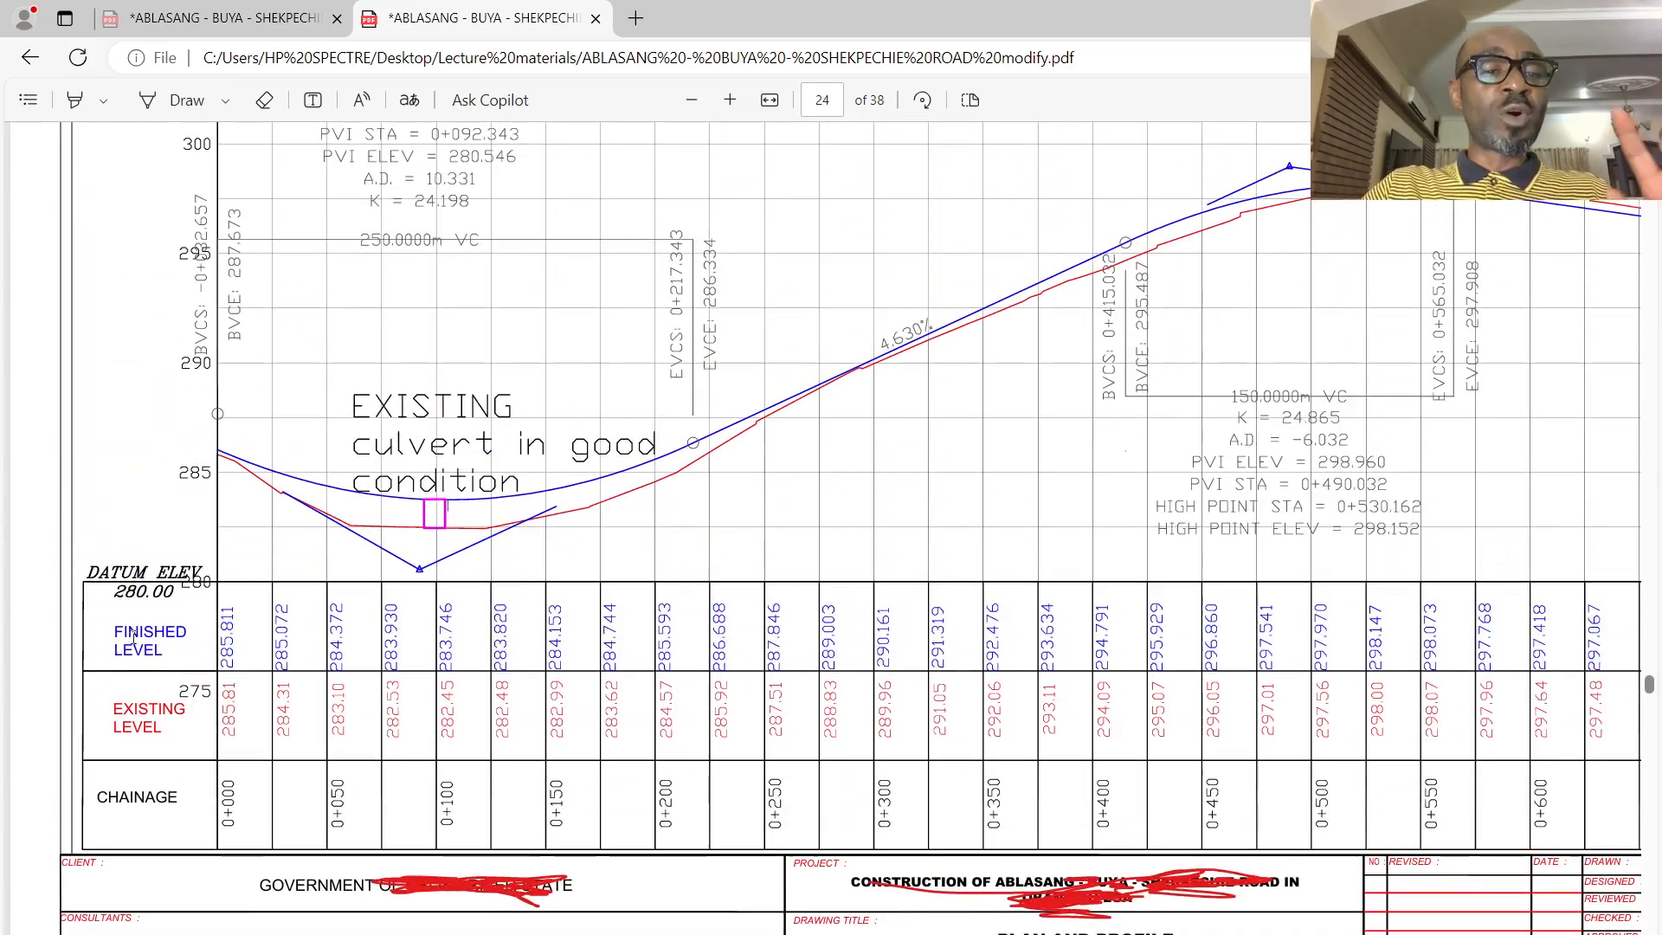
scroll(165, 593, "down", 3)
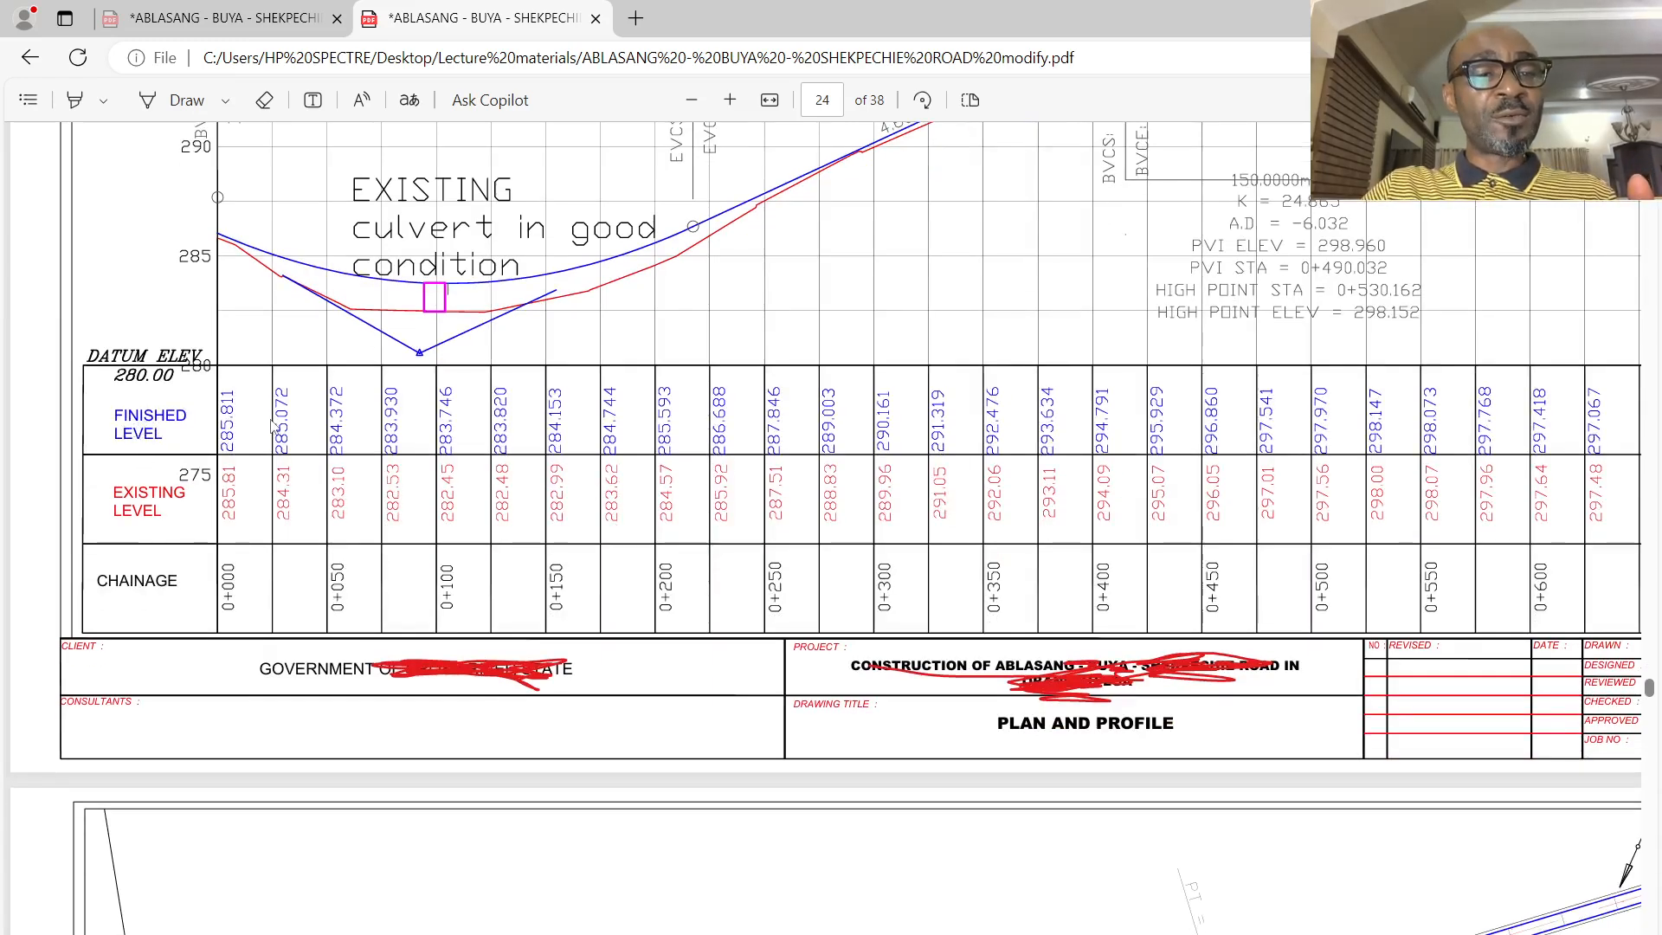
scroll(489, 290, "up", 5)
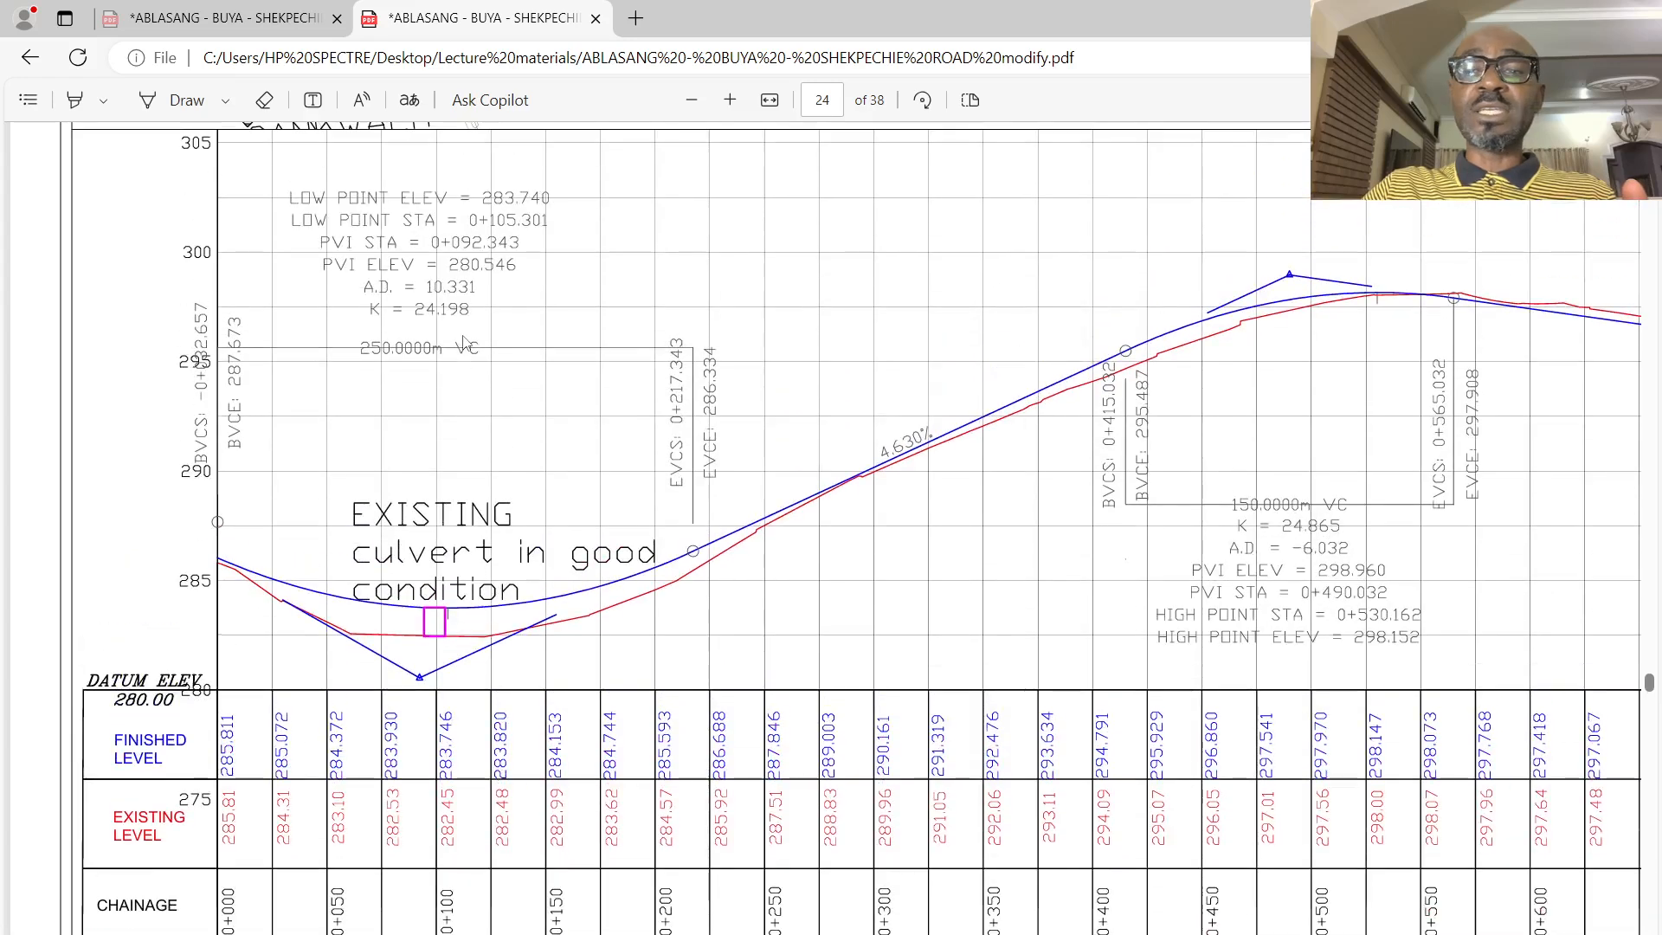
scroll(444, 692, "up", 2)
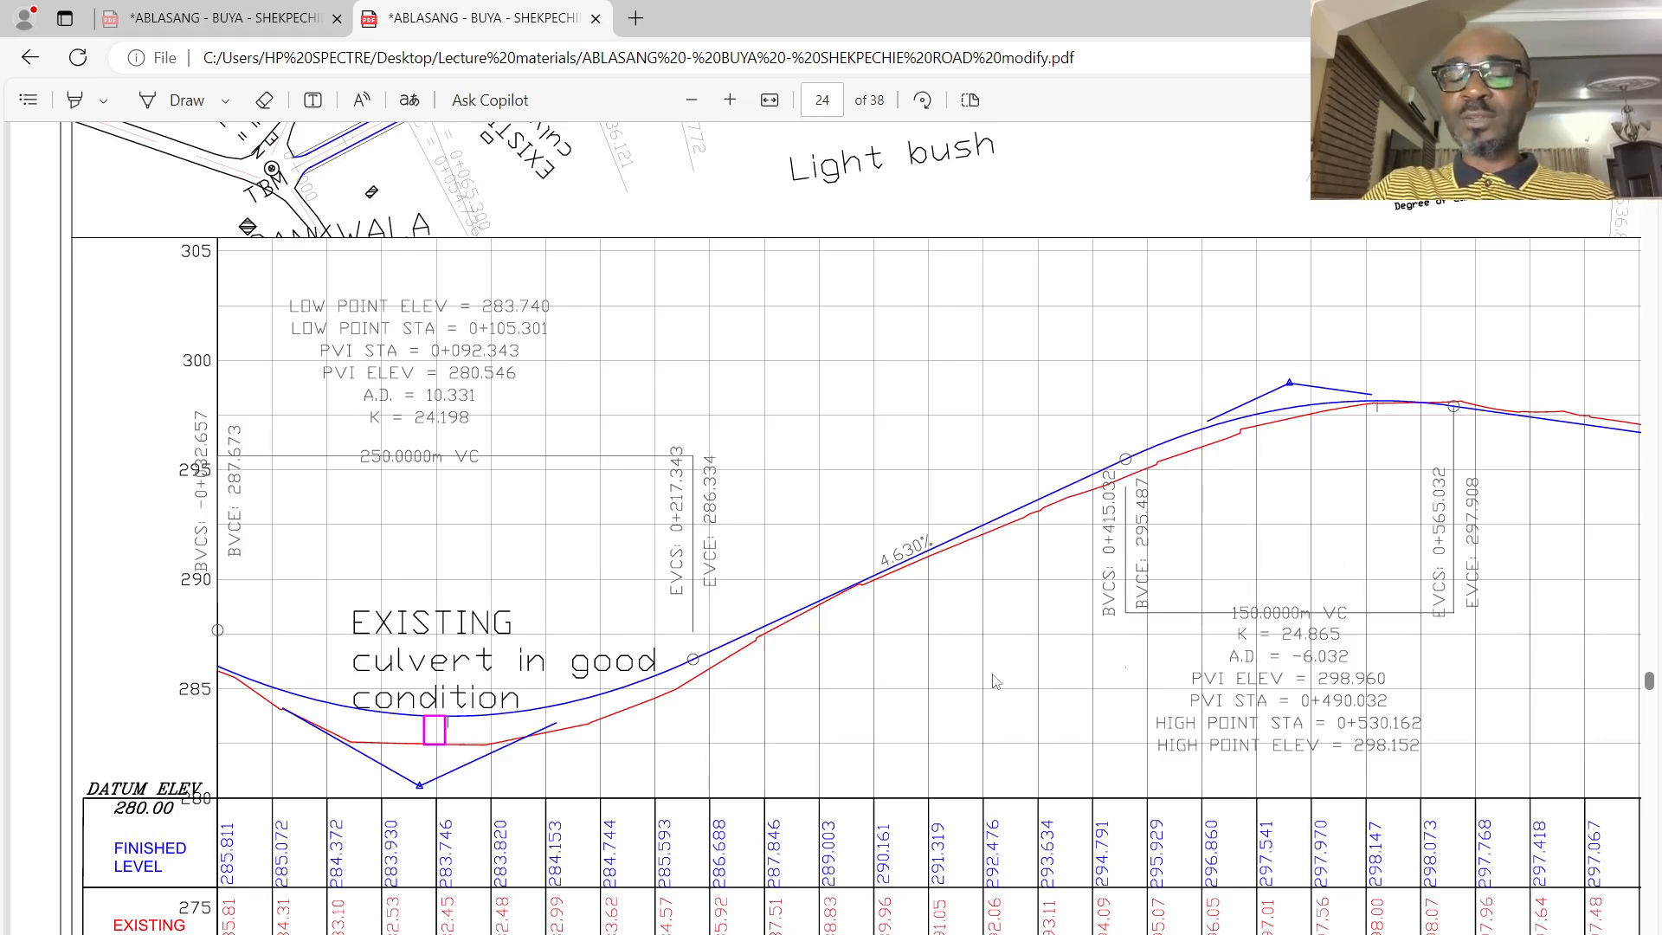
scroll(1039, 628, "down", 3)
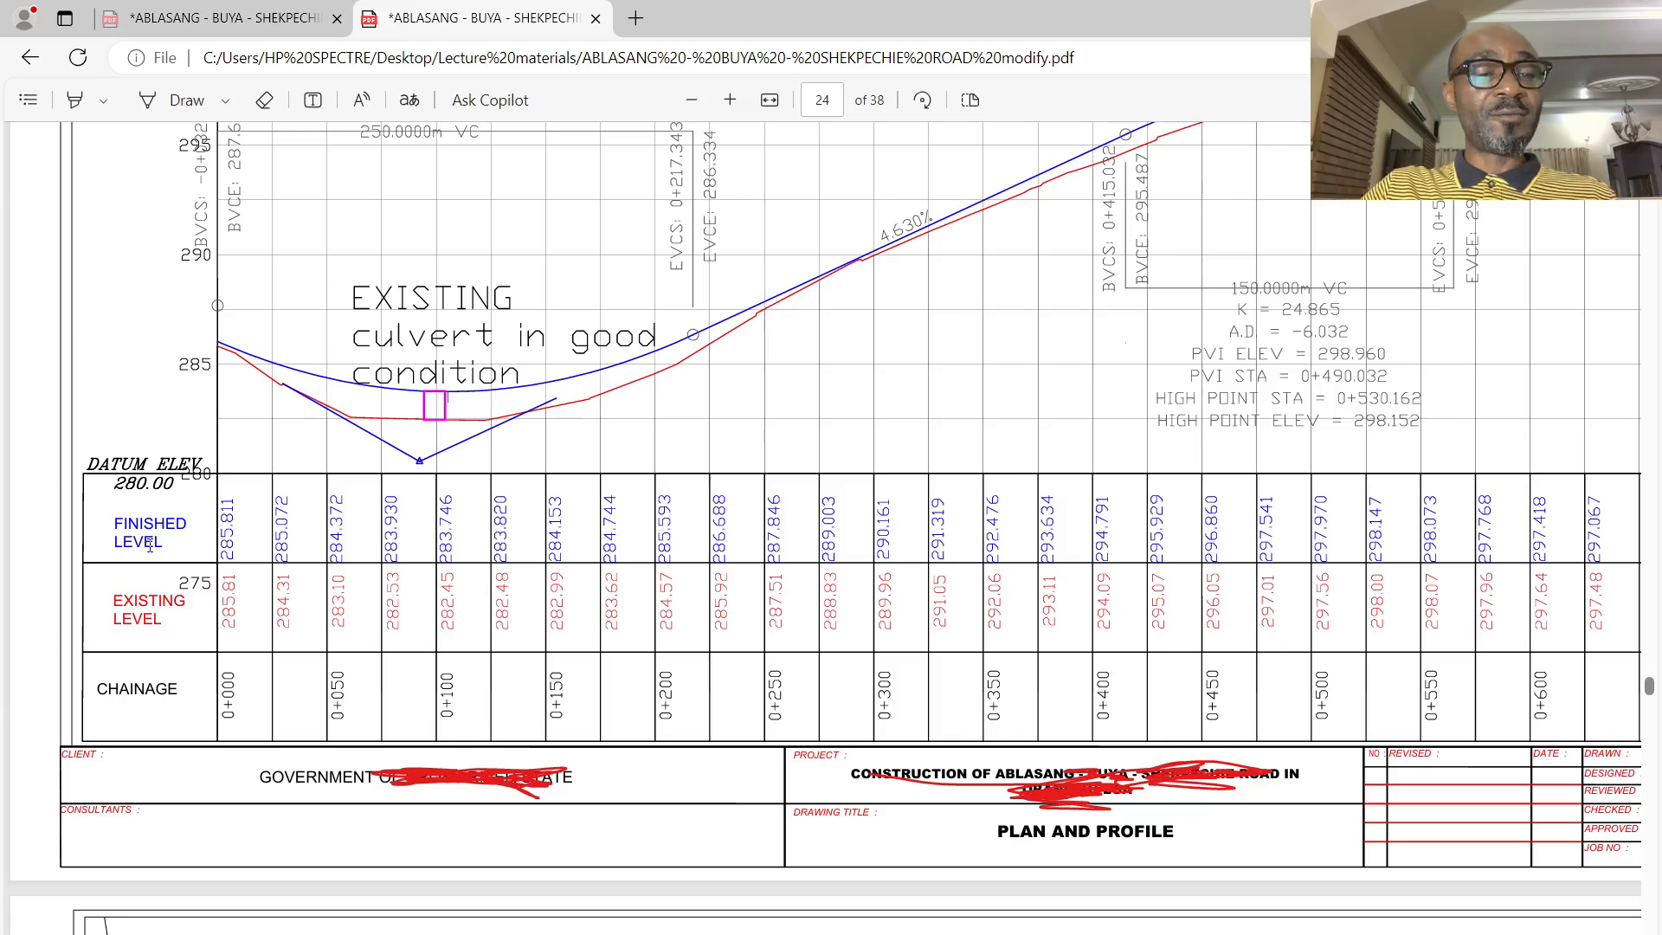
- Review the typical road cross sections in fill and in cut on page 21, including the carriageway, shoulders and 1:3 side slopes
scroll(531, 545, "up", 15)
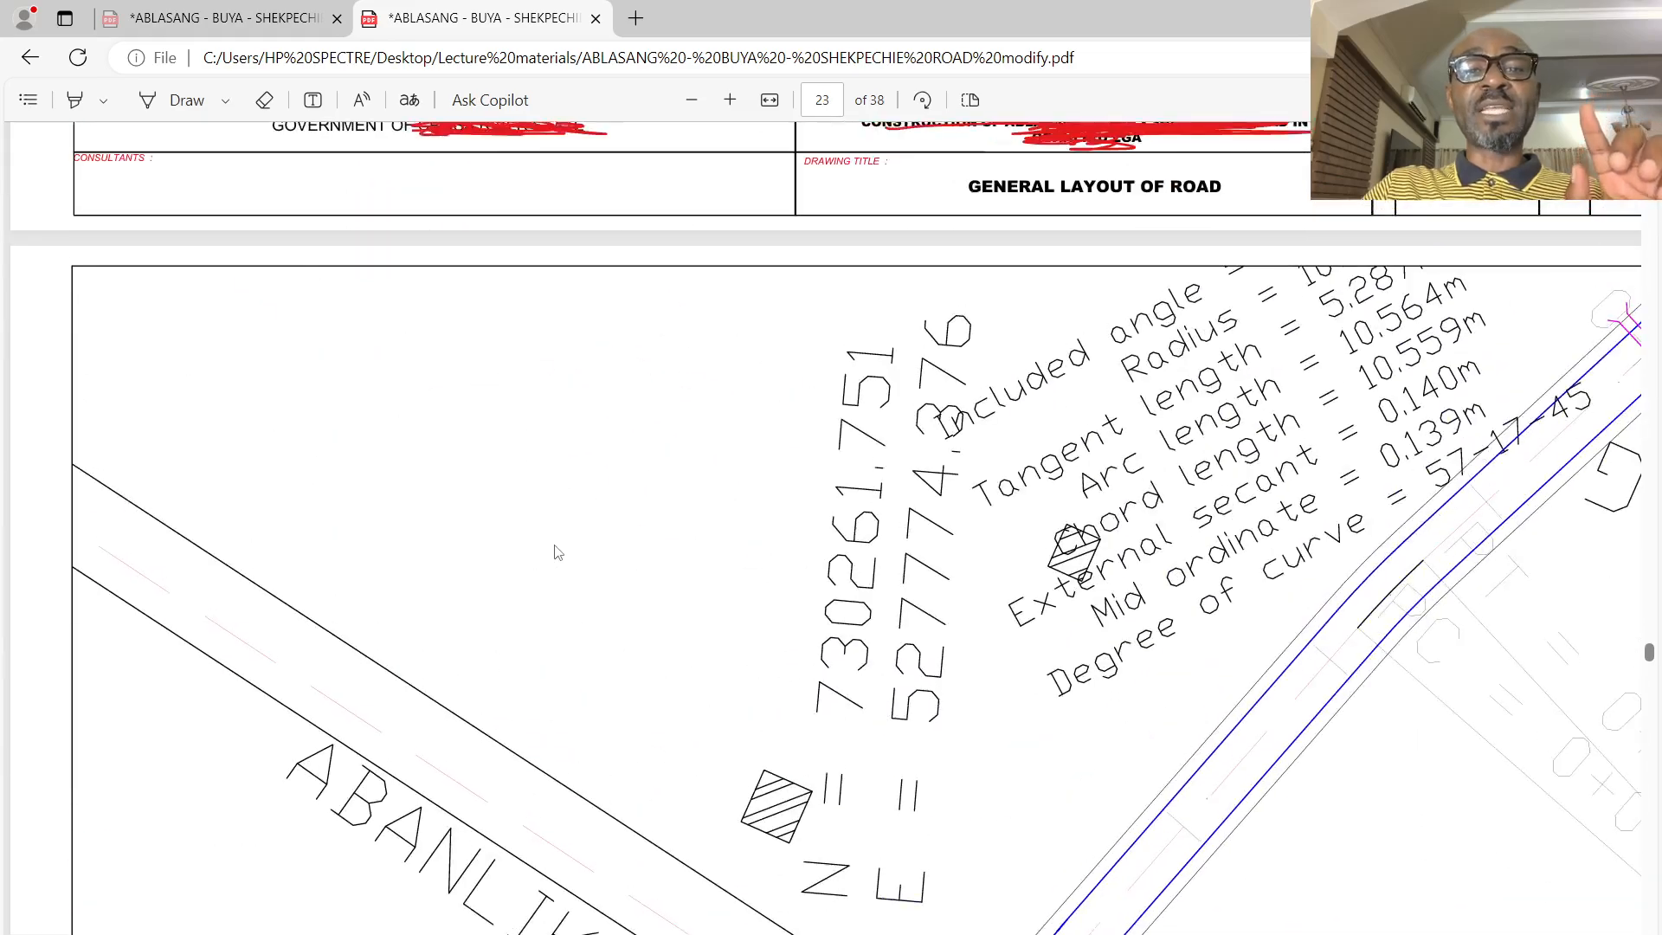
scroll(561, 551, "up", 10)
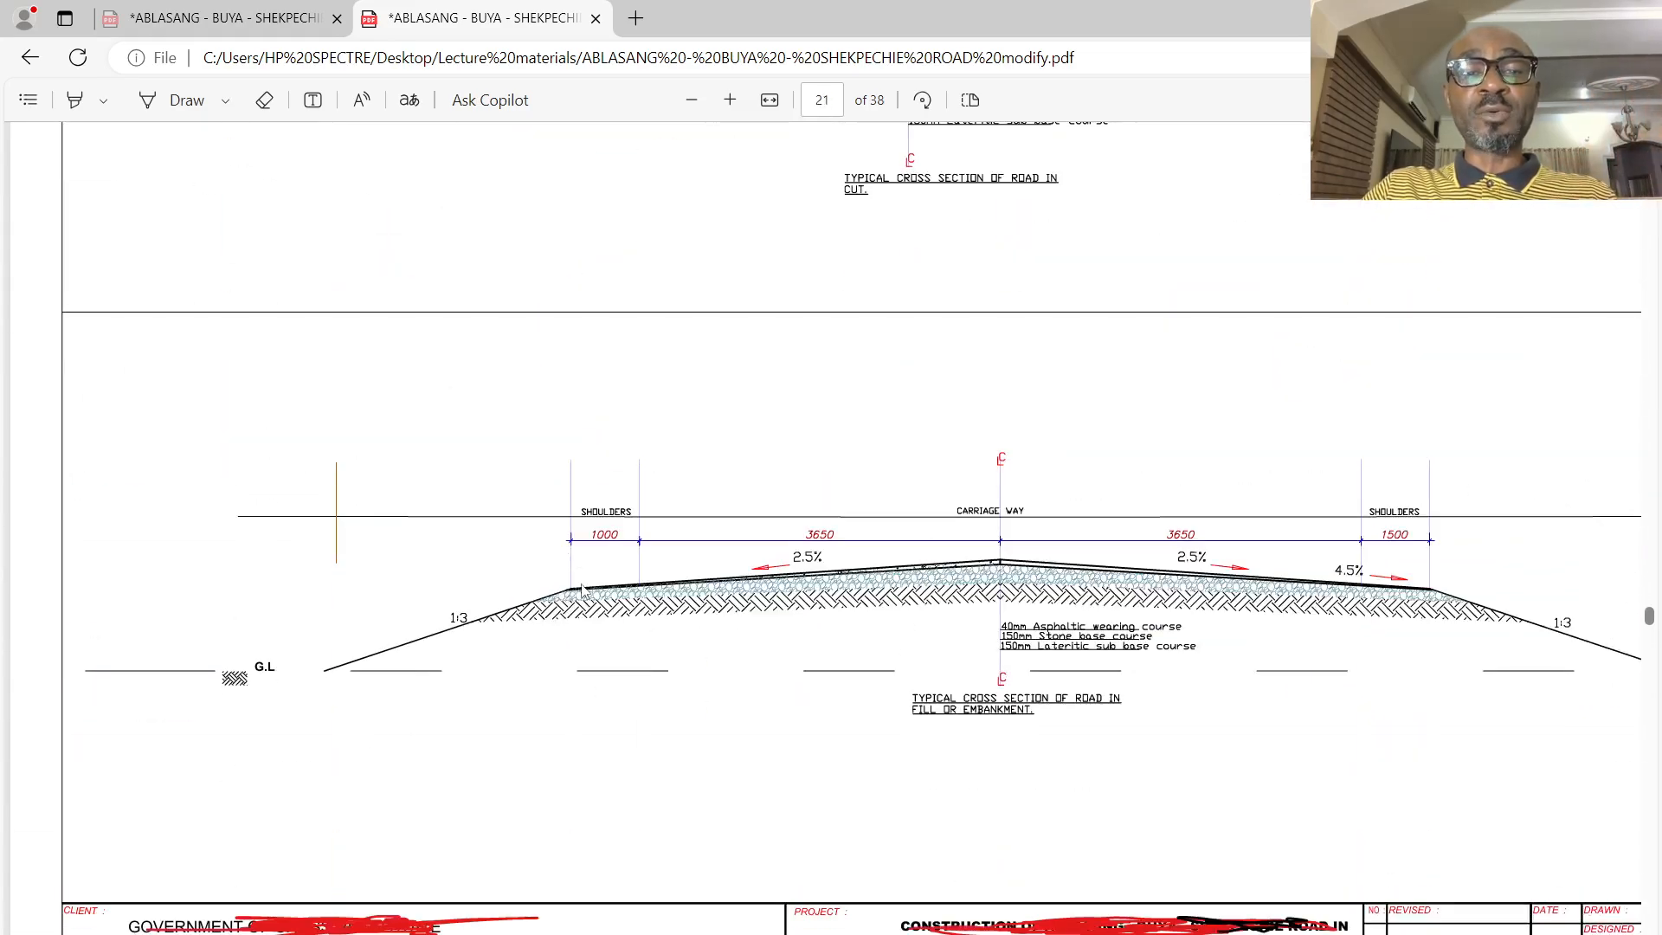
scroll(871, 539, "up", 5)
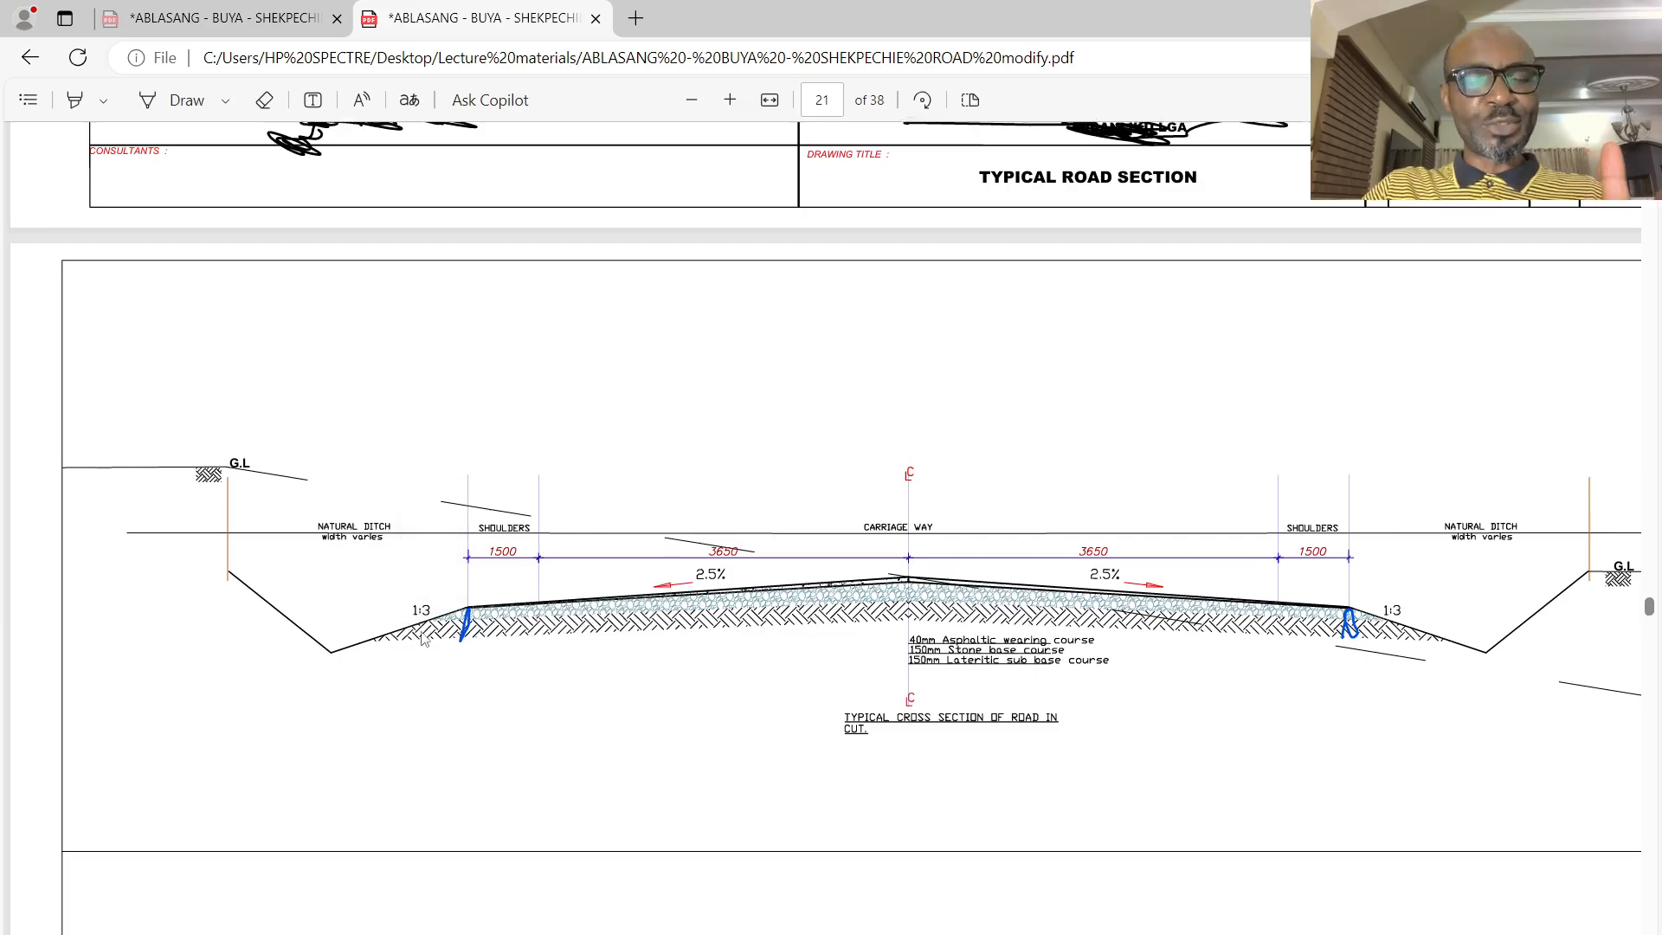
- Return to the page 24 plan and profile sheet and review its finished level, existing level and chainage table
scroll(411, 657, "down", 20)
scroll(406, 679, "down", 20)
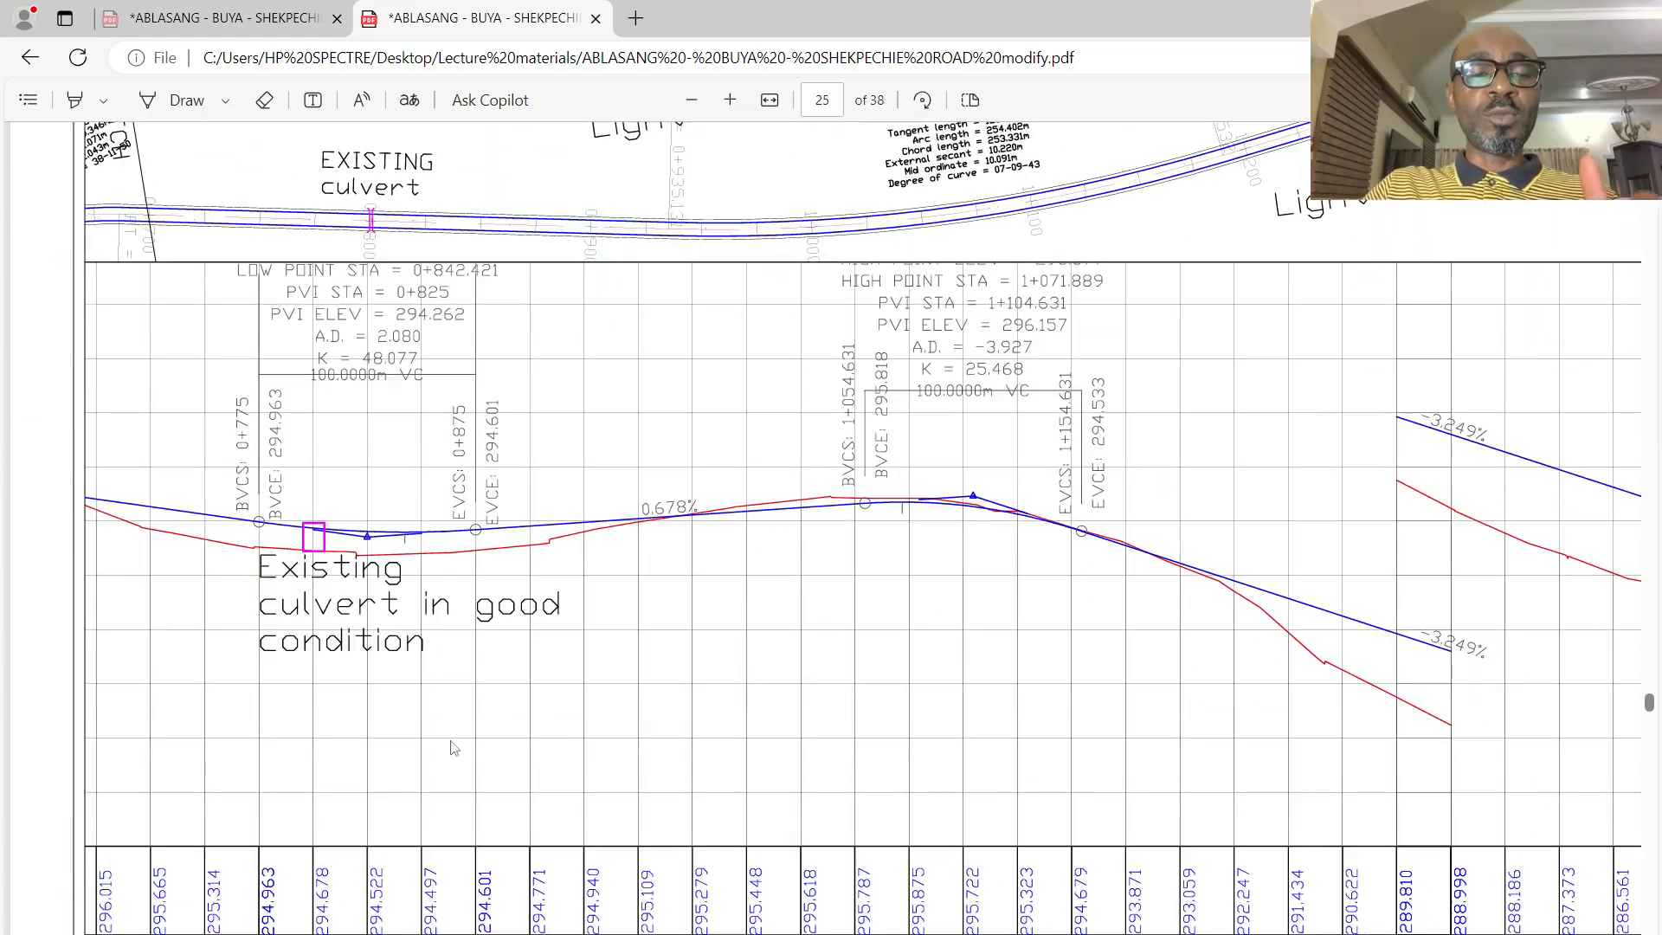
scroll(446, 739, "up", 5)
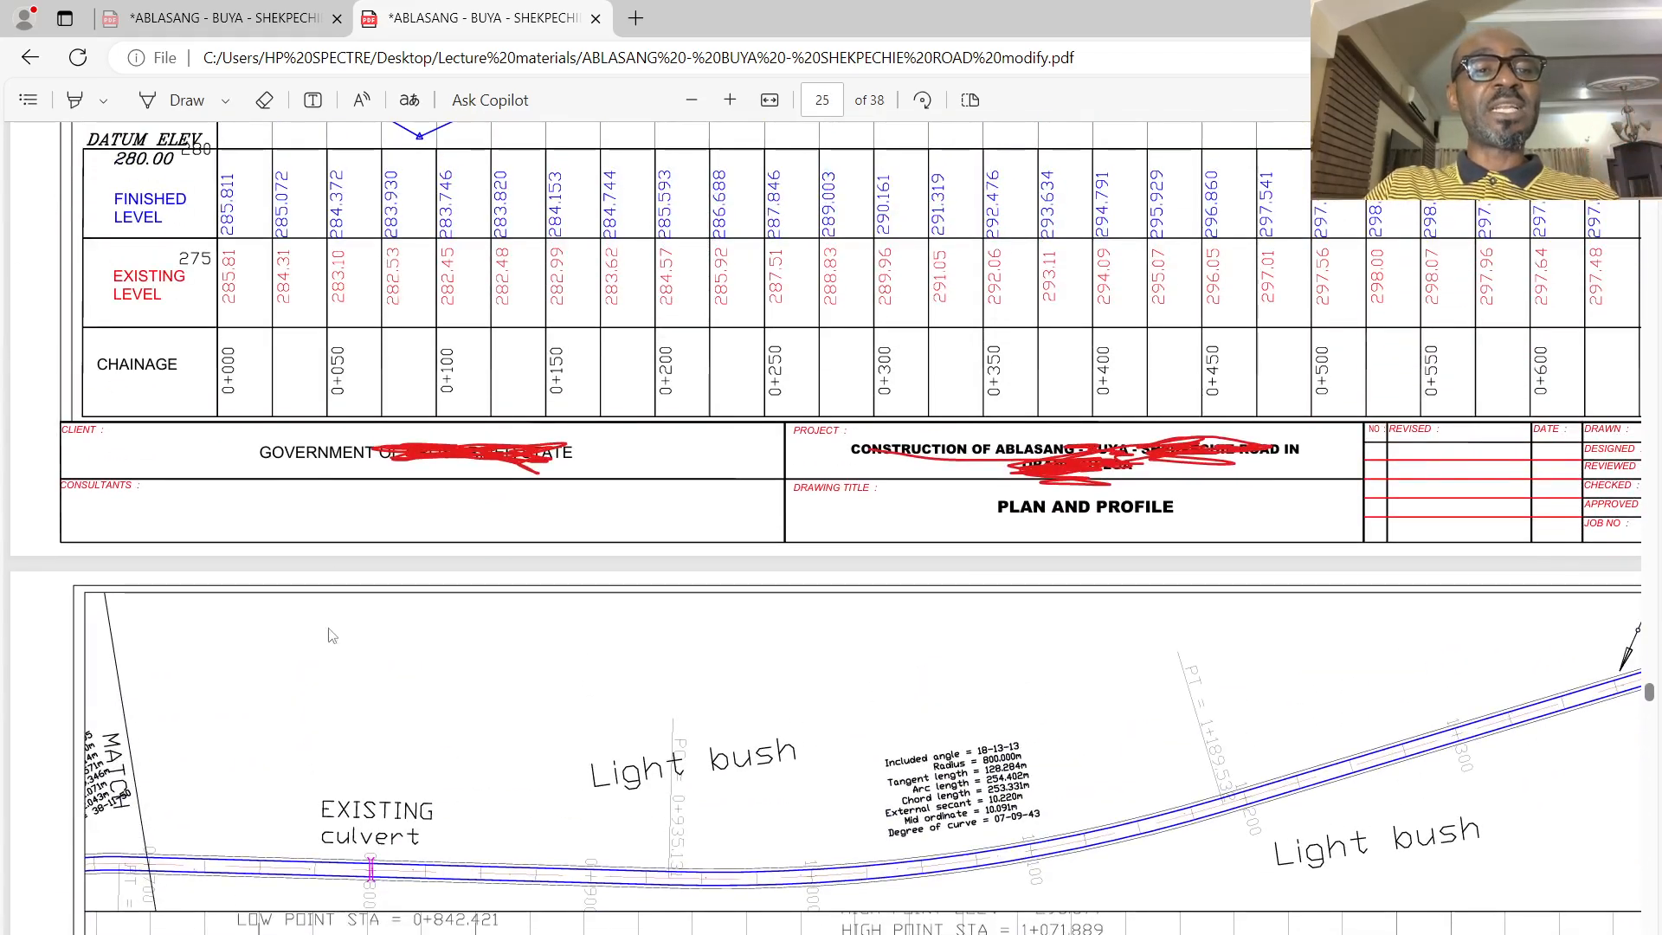
scroll(446, 738, "up", 3)
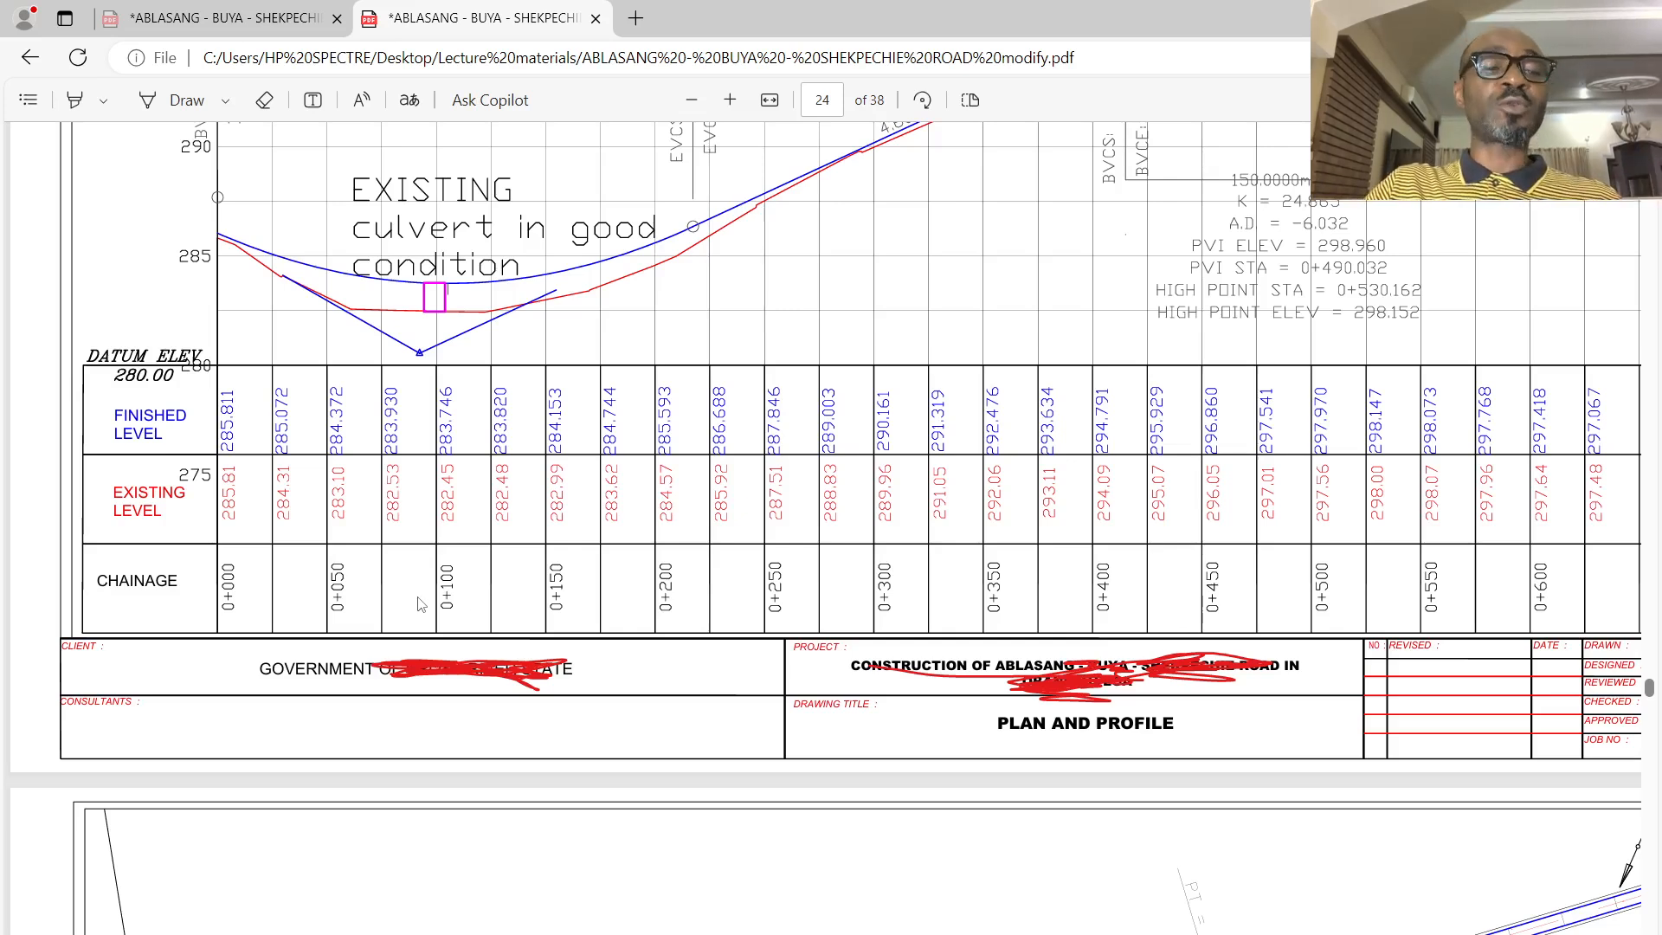
scroll(432, 651, "down", 4)
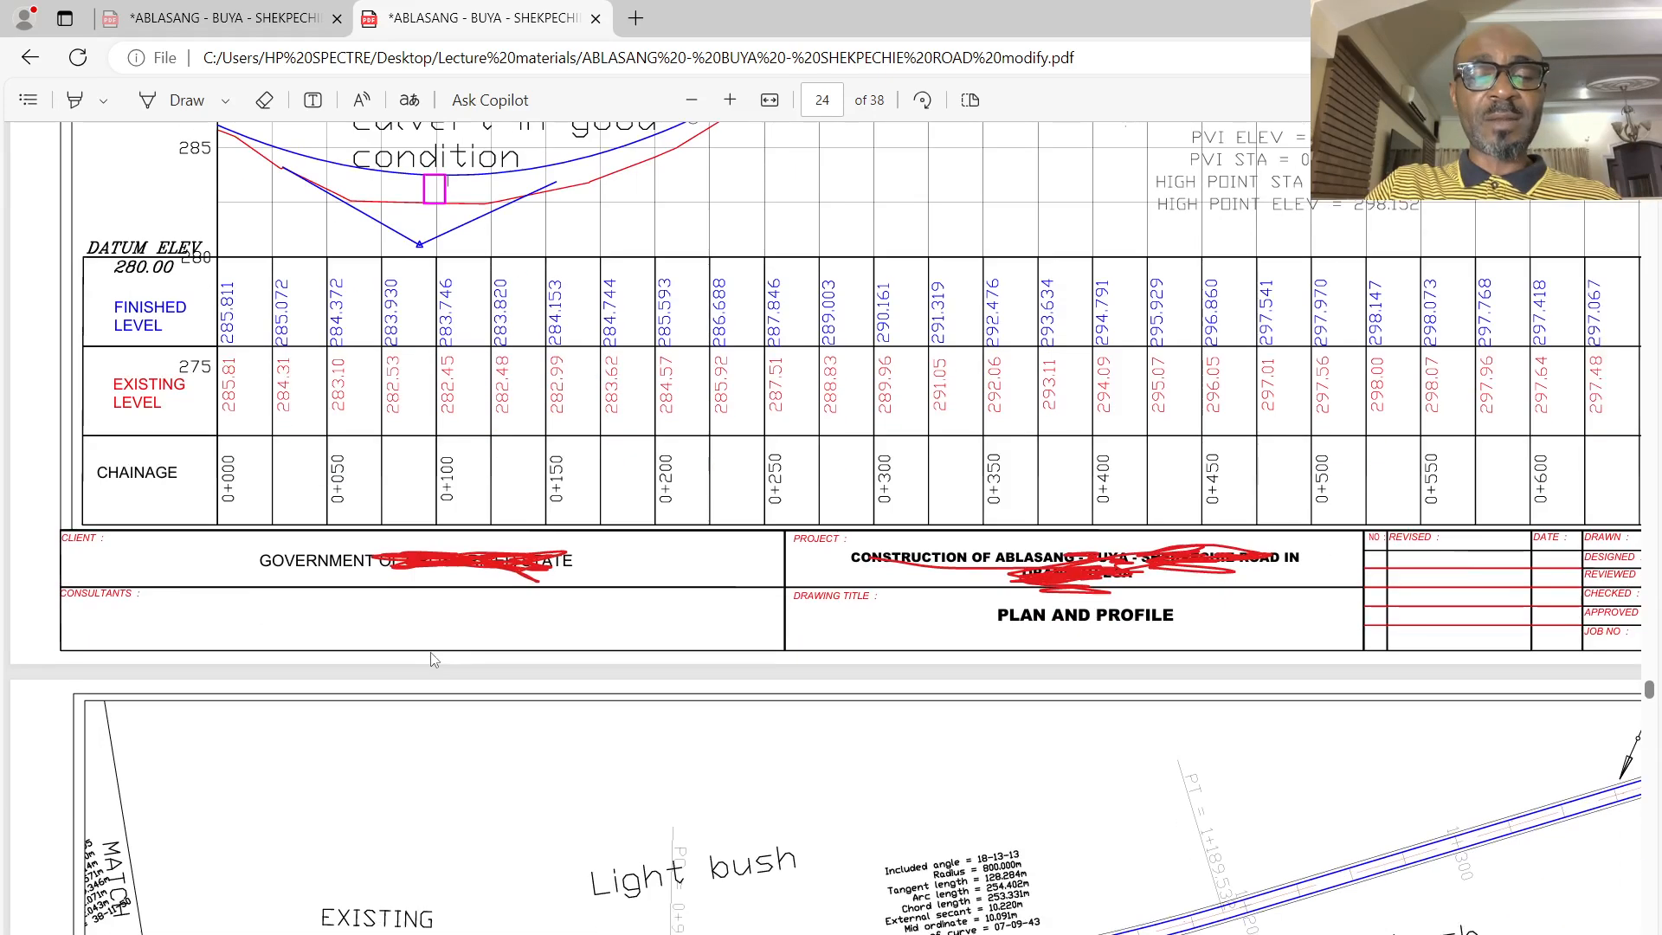
scroll(433, 651, "up", 1)
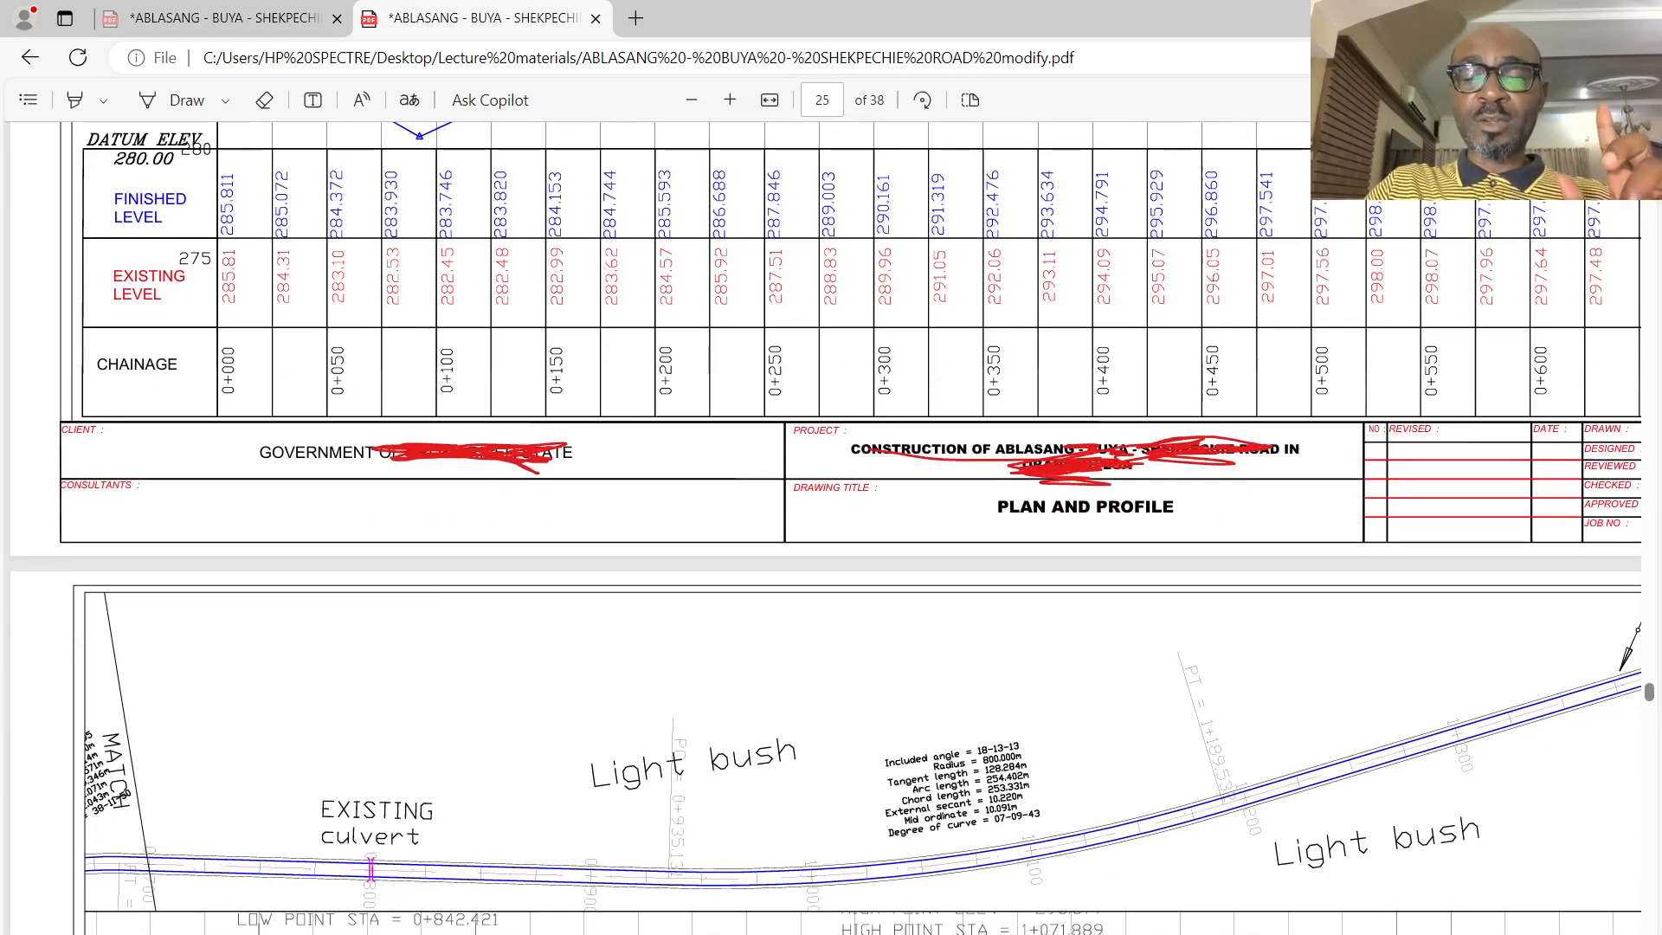
- Switch to the Earth works cut and fill workbook in Excel and inspect the road distance headings from 0+000 to 0+075
left_click(1096, 930)
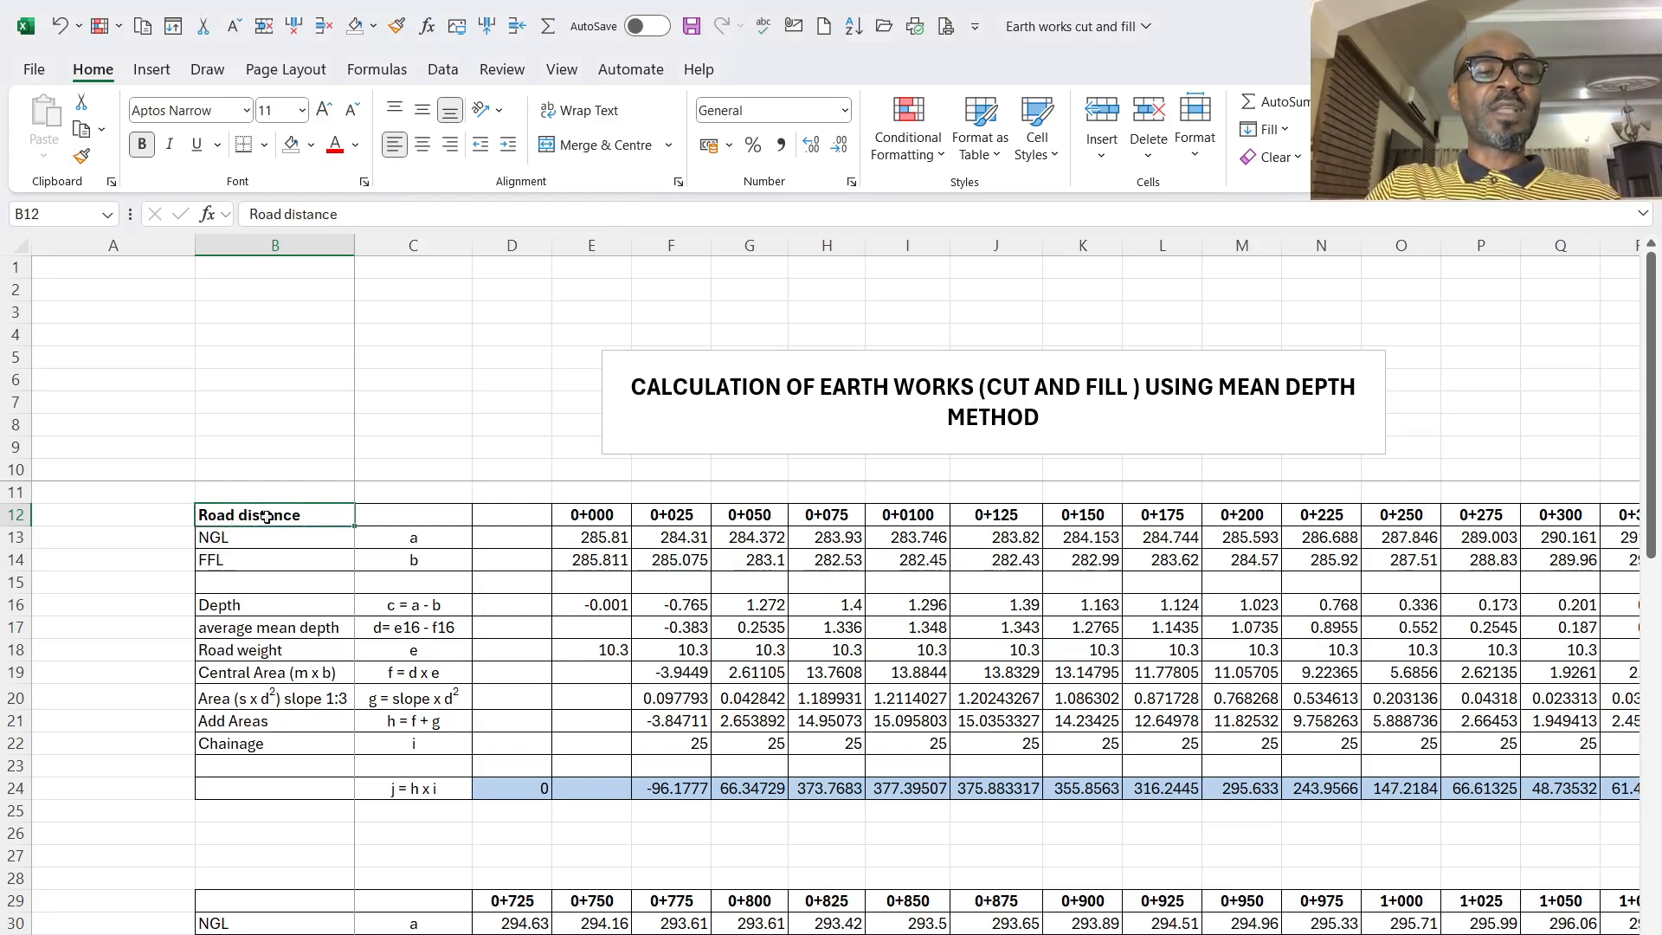
left_click(596, 518)
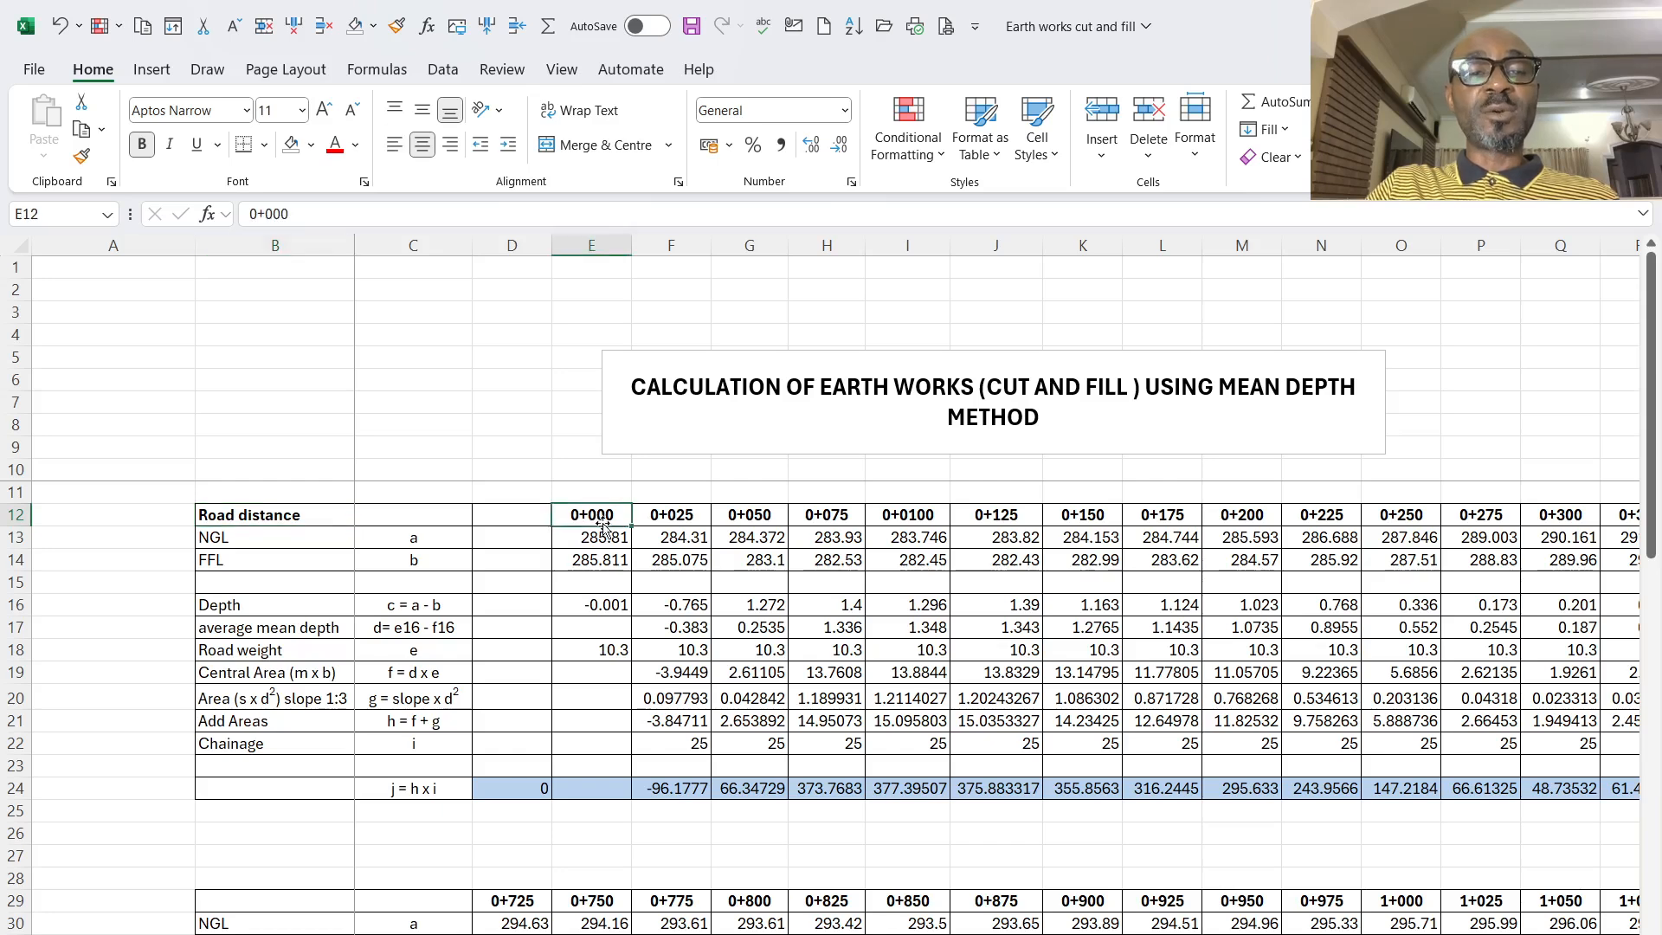
left_click(684, 524)
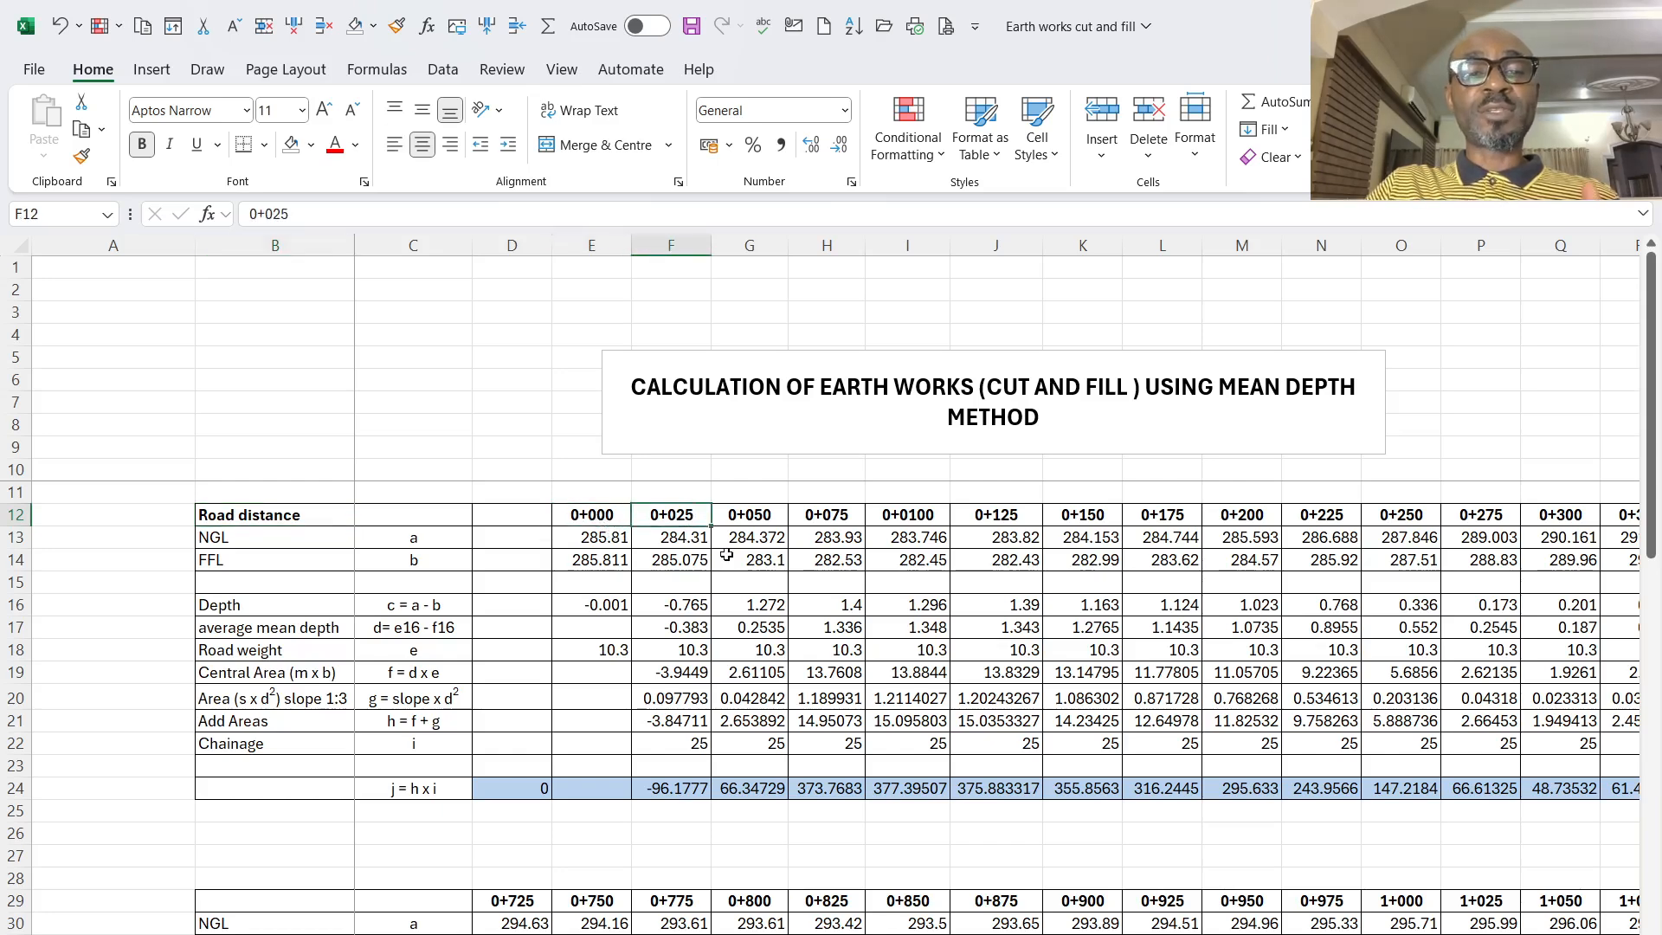
left_click(753, 523)
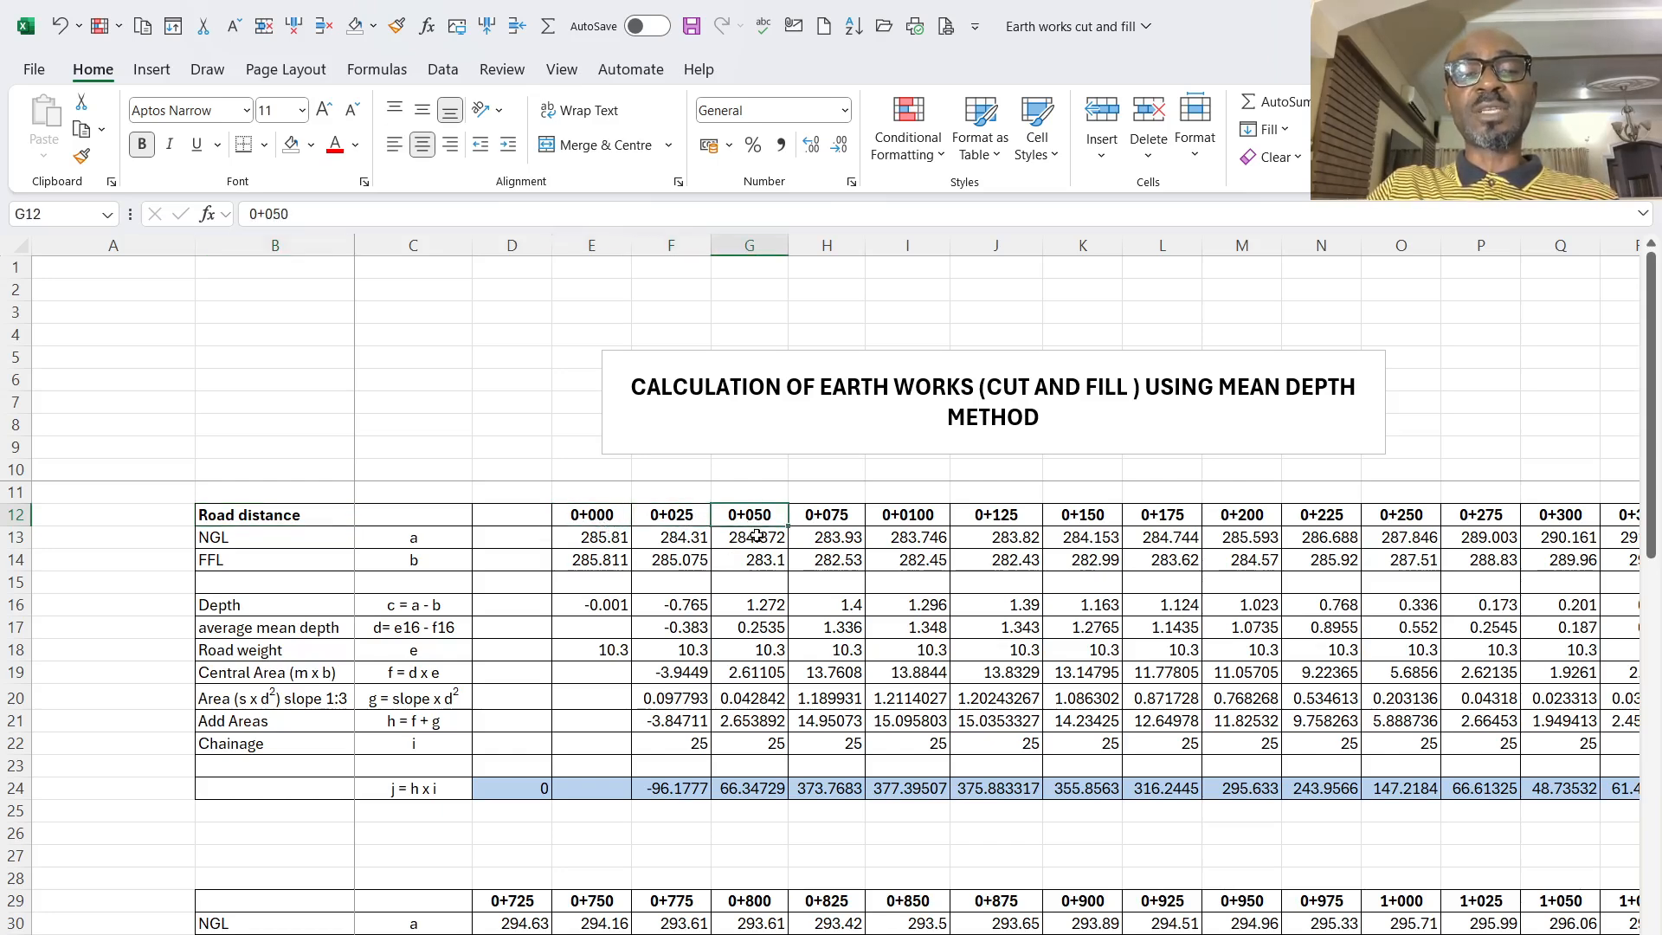
left_click(851, 517)
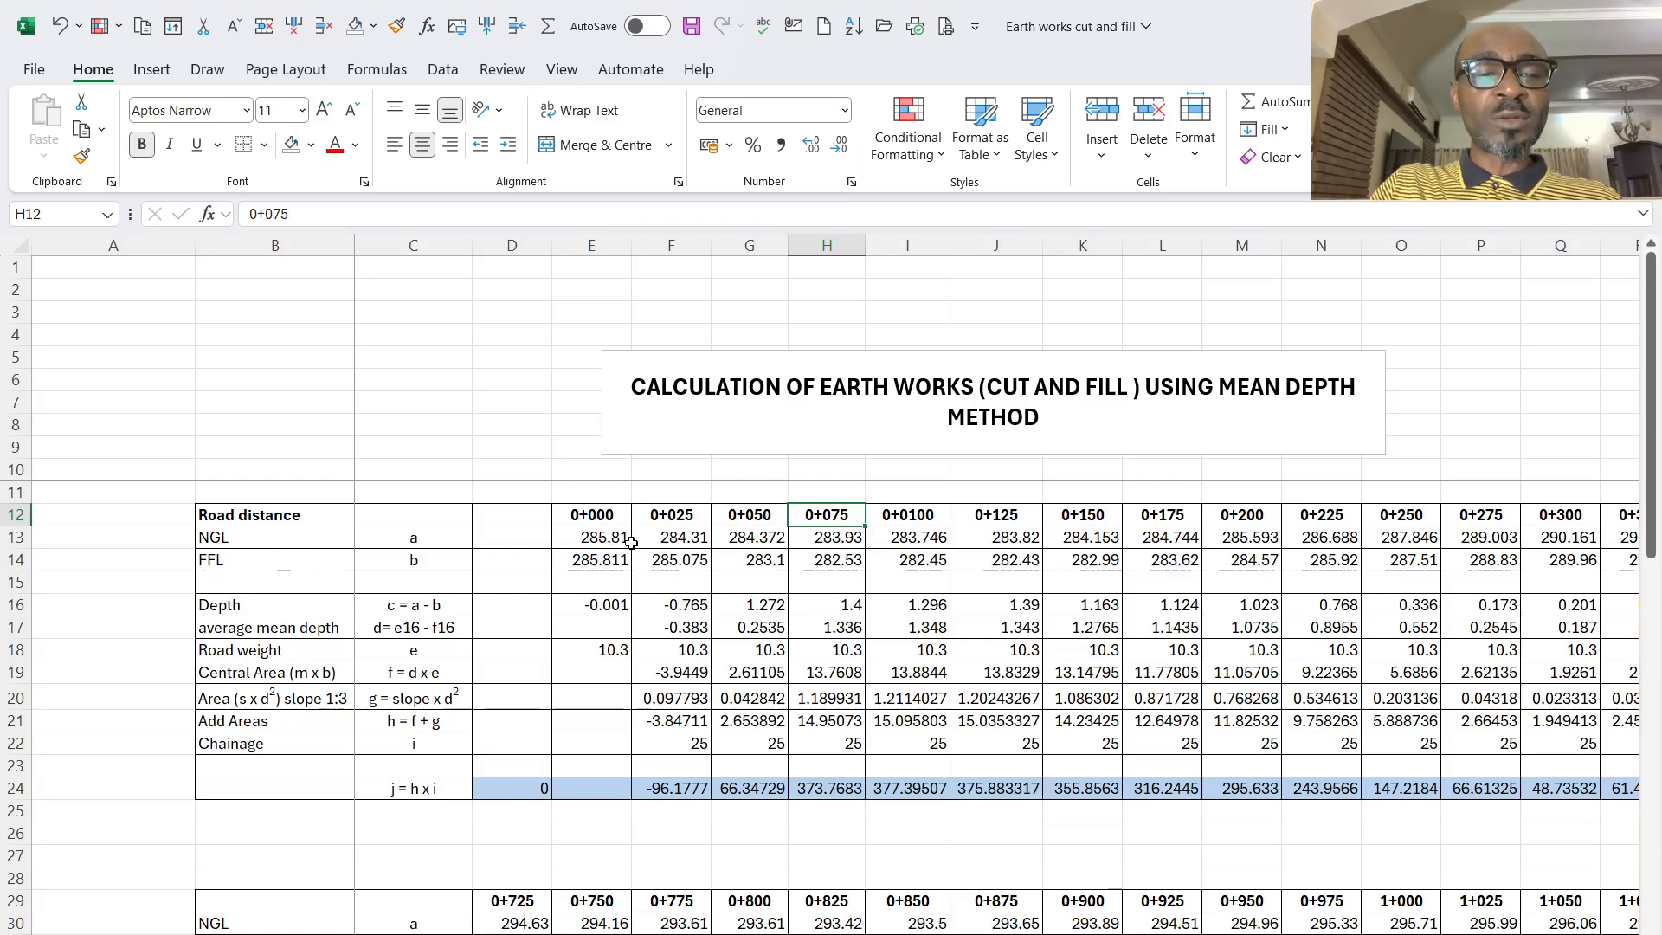
- Inspect the FFL and depth formula at 0+000, the NGL at 0+025, and the FFL at 0+050
left_click(608, 564)
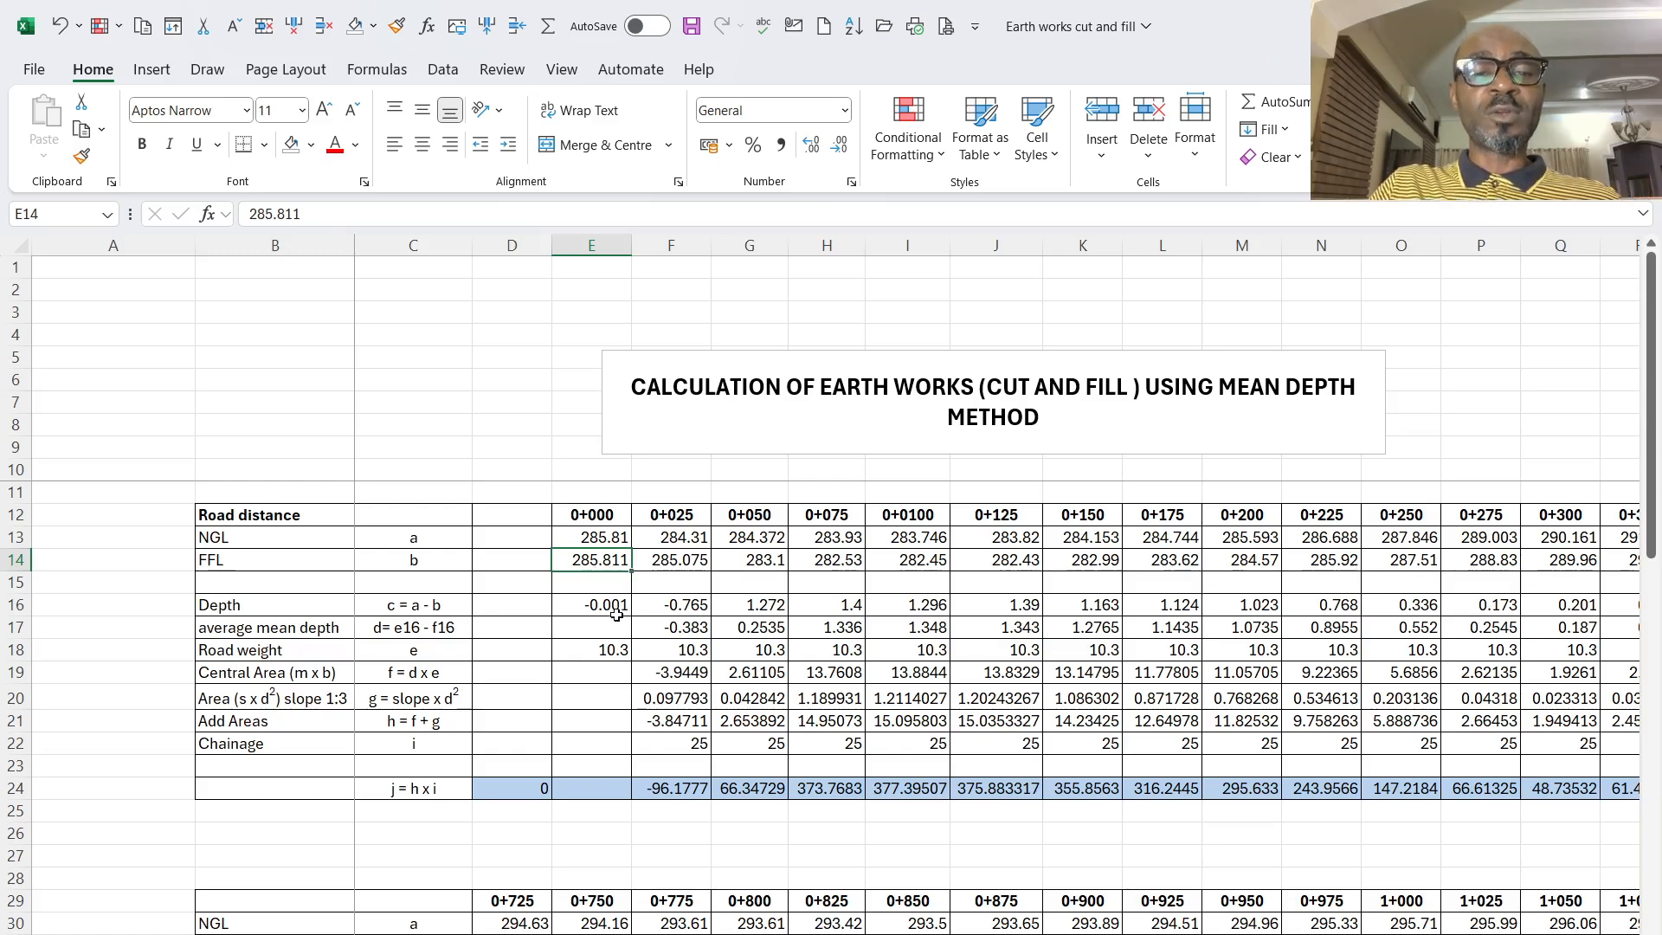
left_click(615, 605)
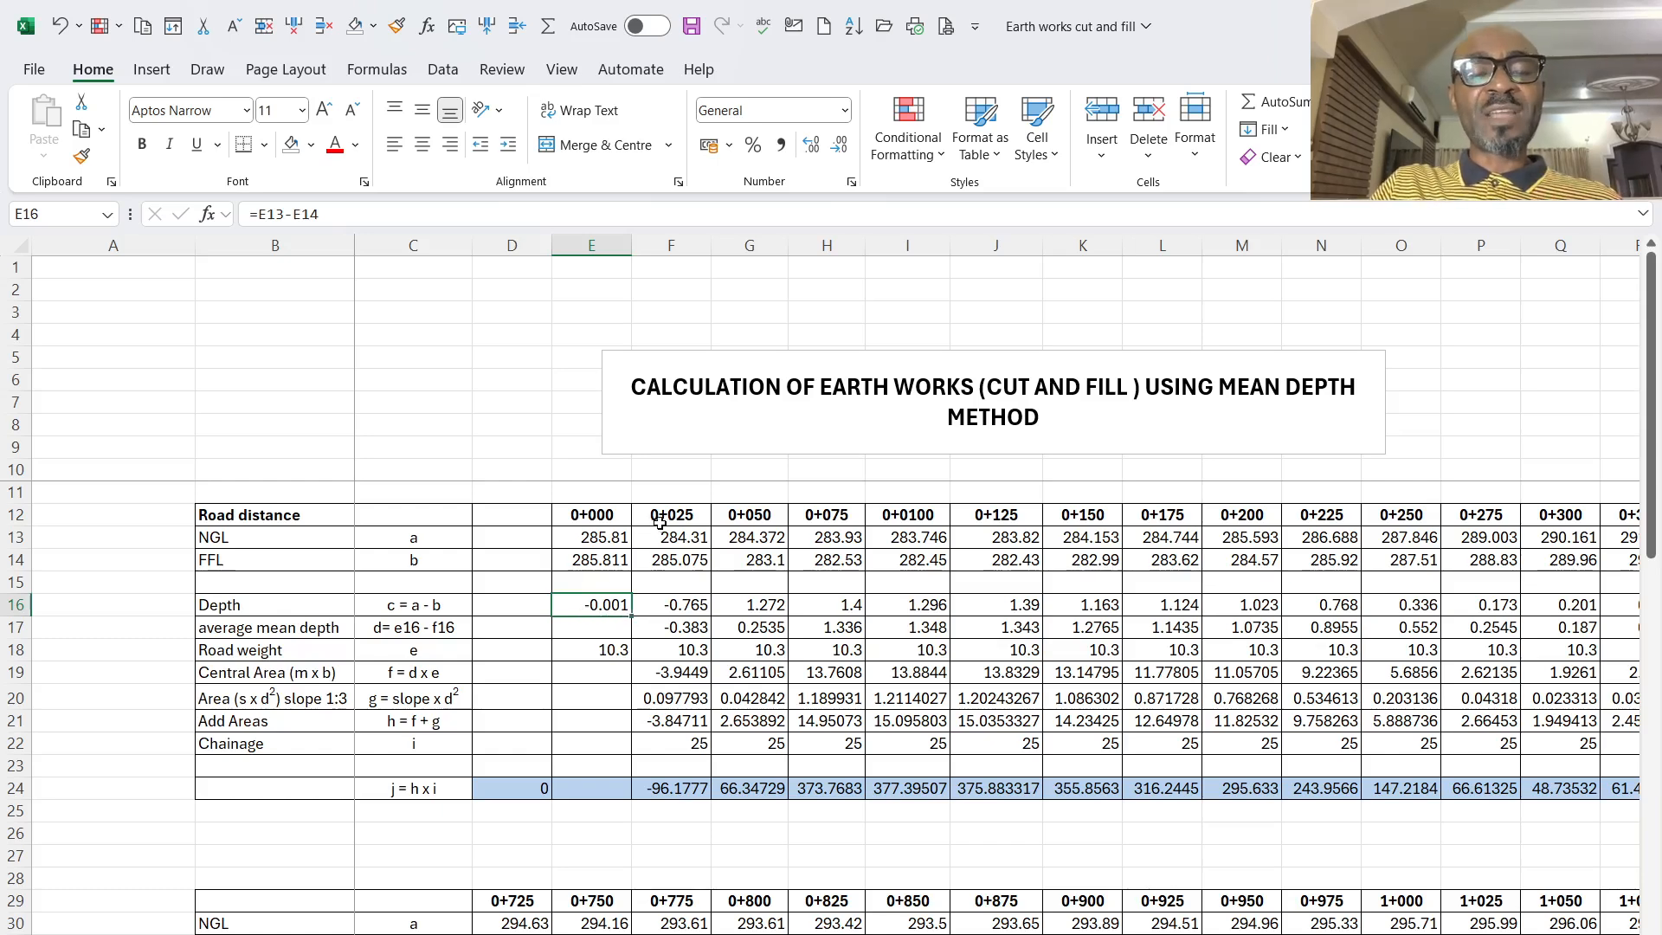
left_click(696, 545)
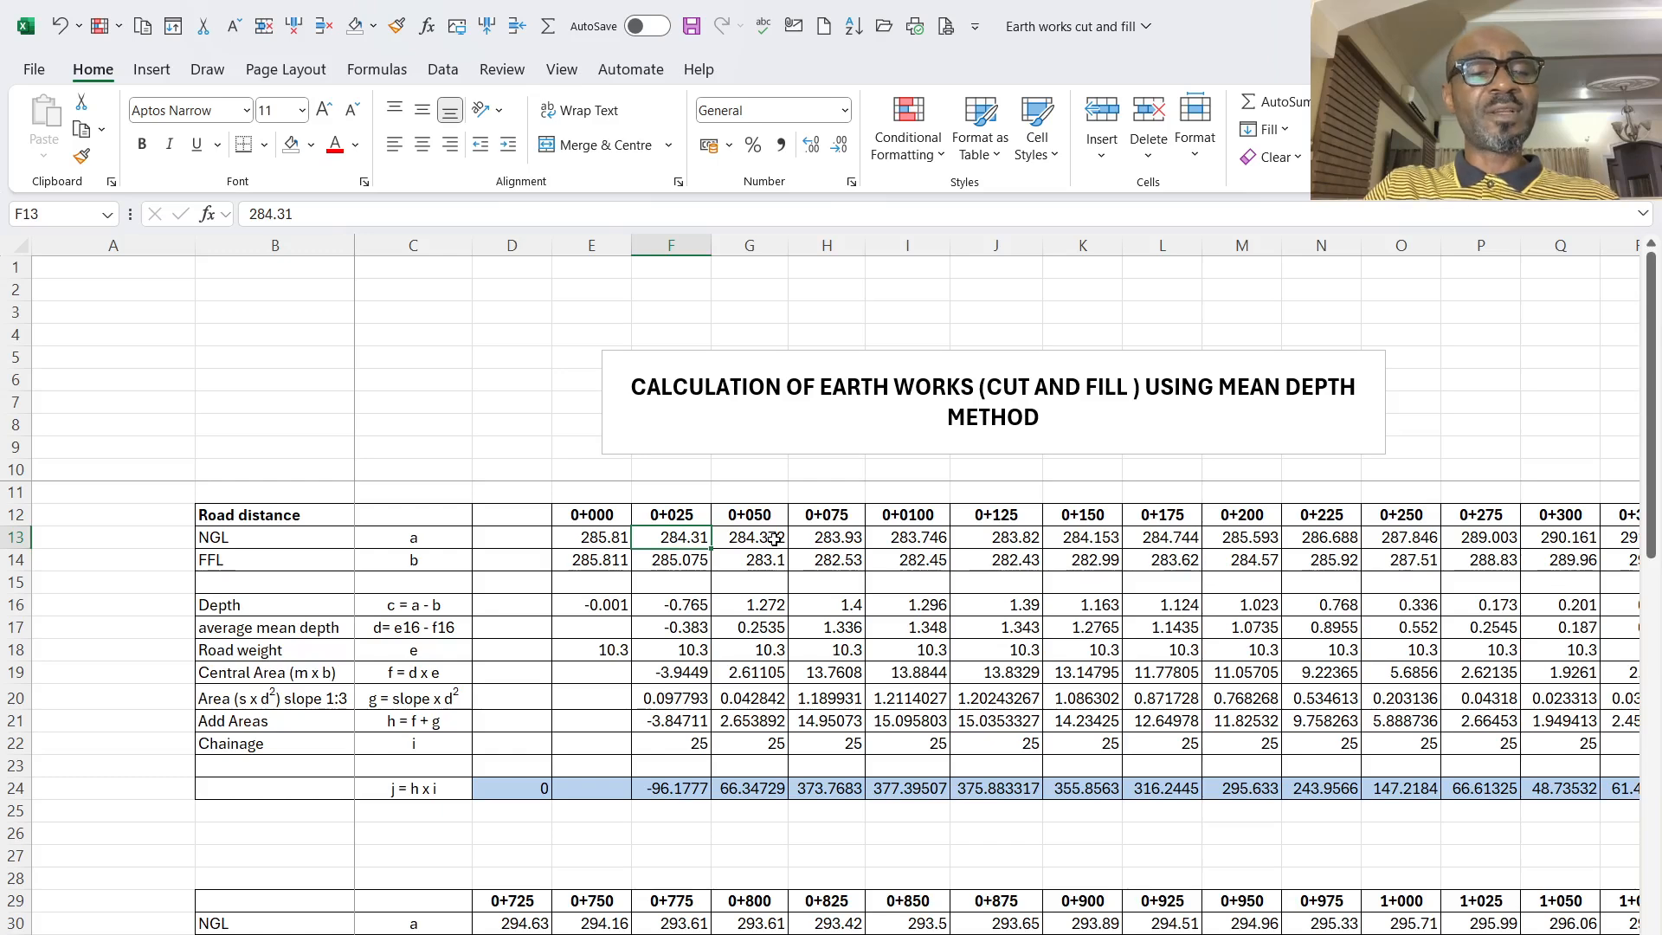
left_click(764, 563)
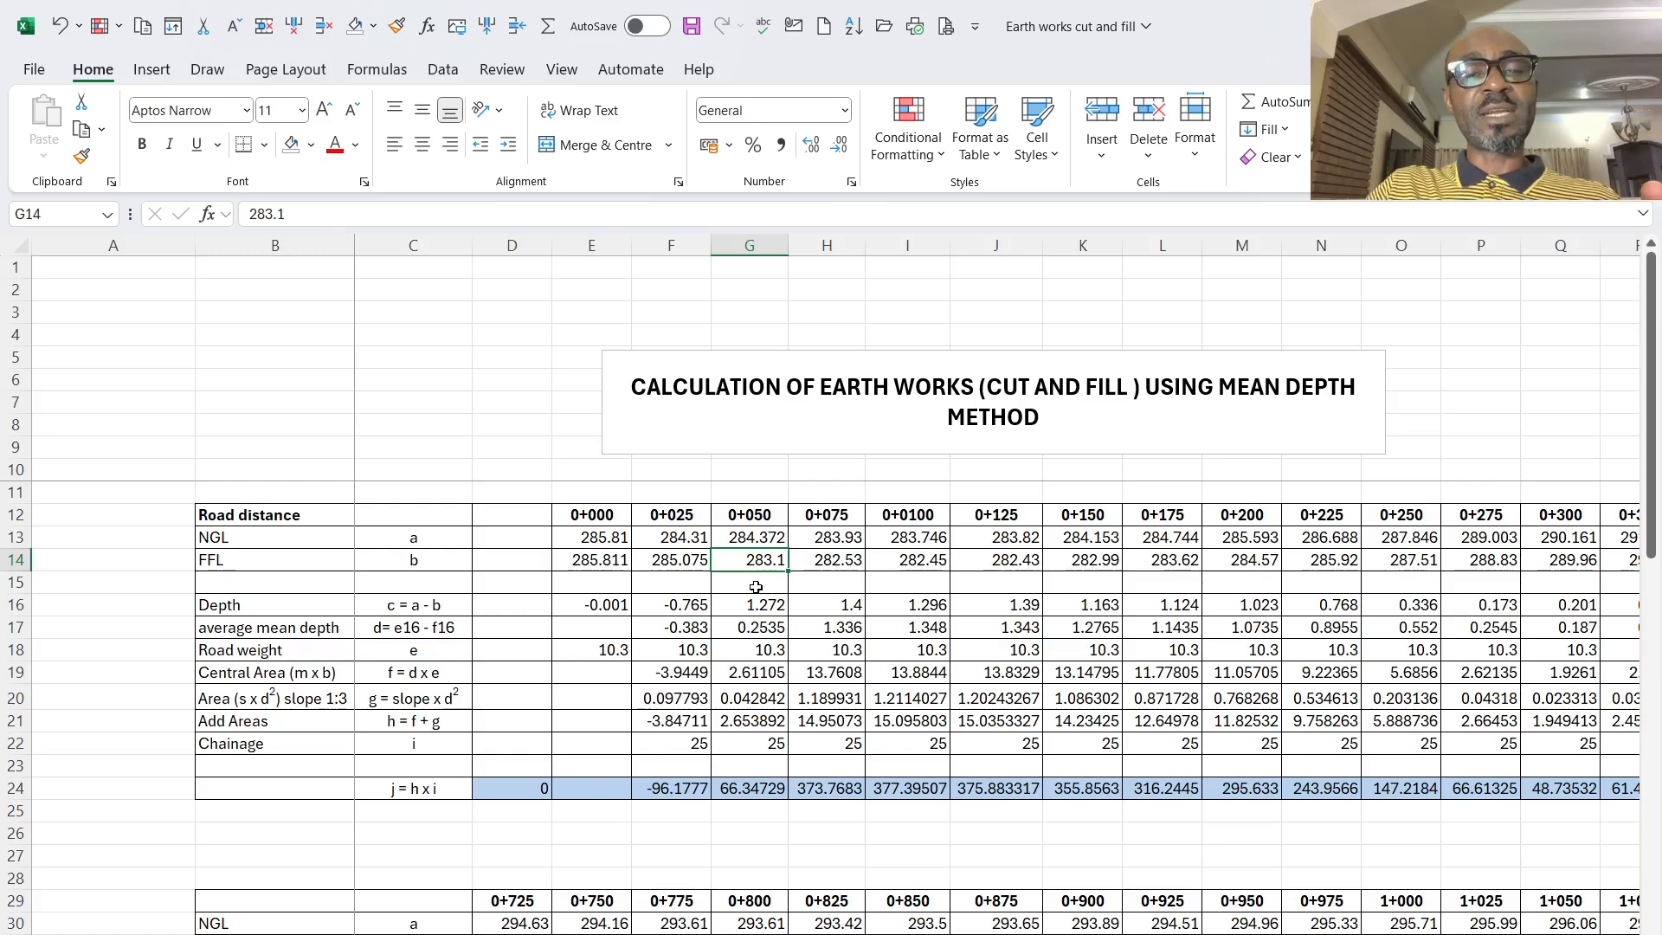
- Inspect the depth formulas at 0+050 and 0+075 and the FFL and NGL at 0+075, and look across the table's remaining chainages
left_click(750, 604)
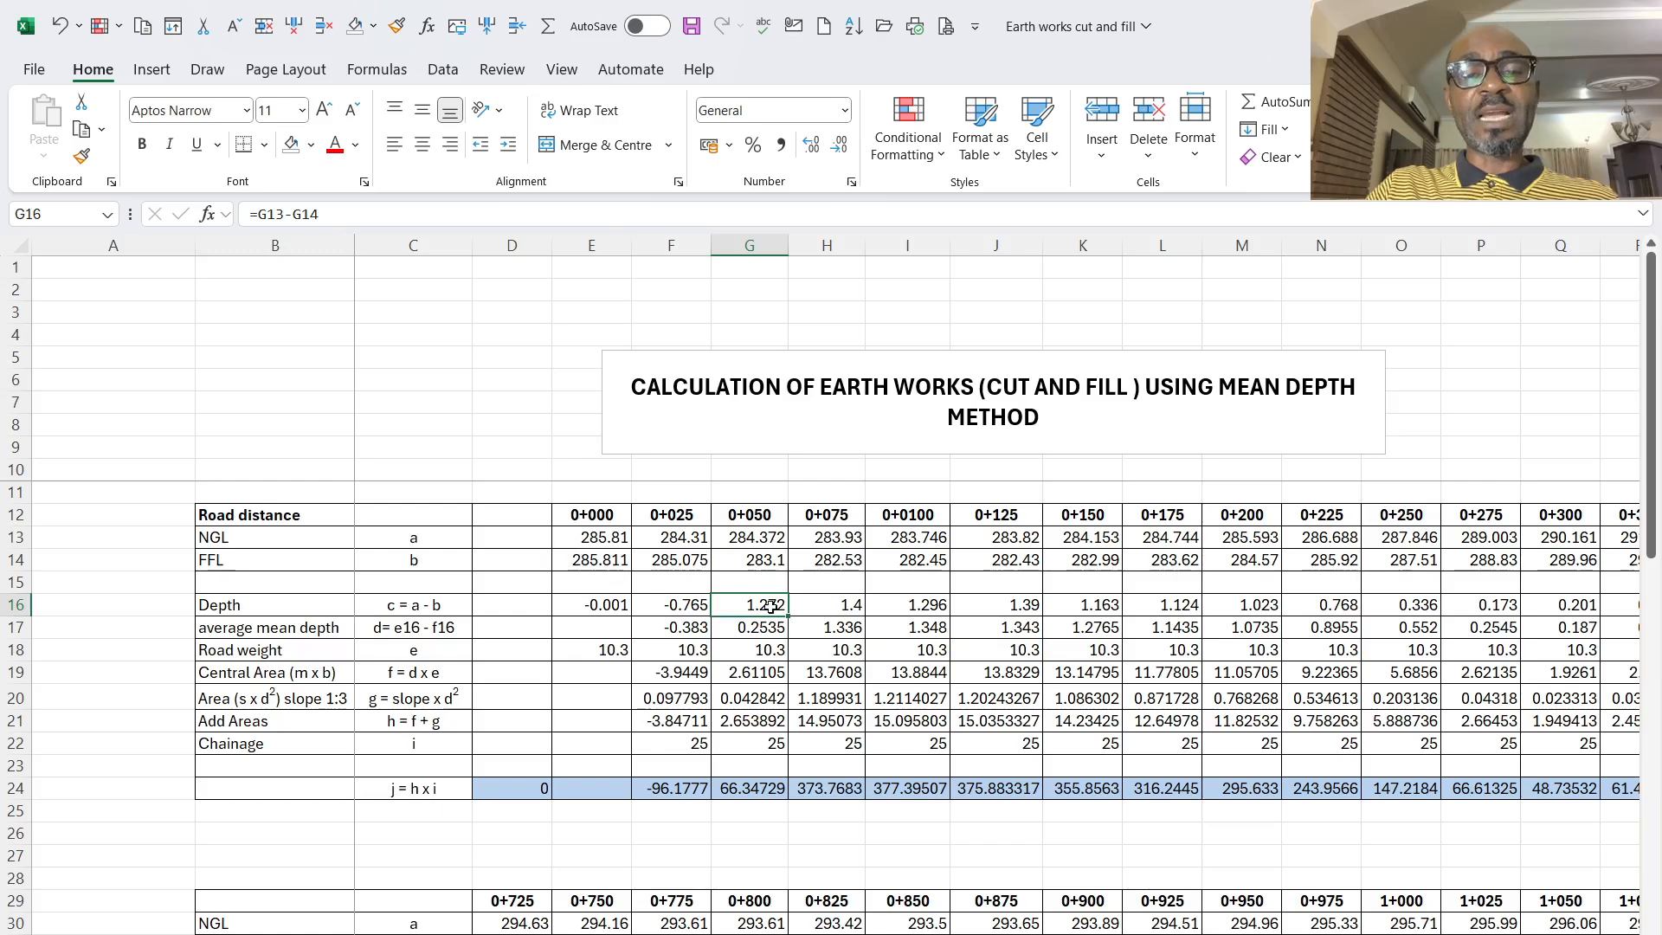
left_click(844, 607)
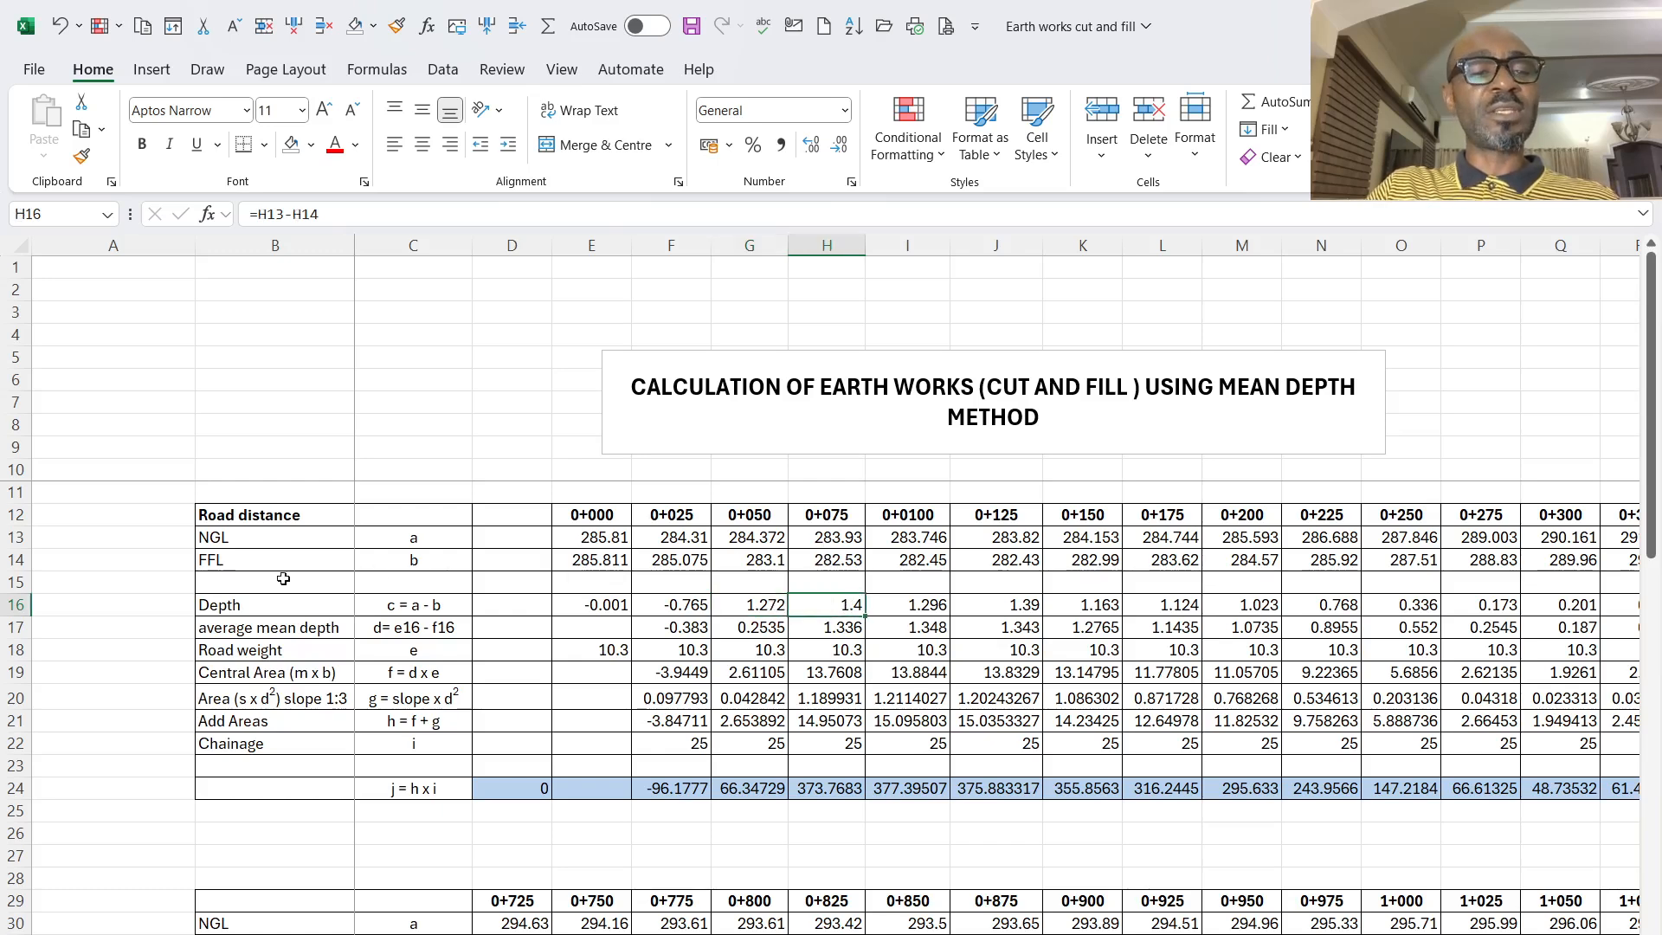
left_click(861, 565)
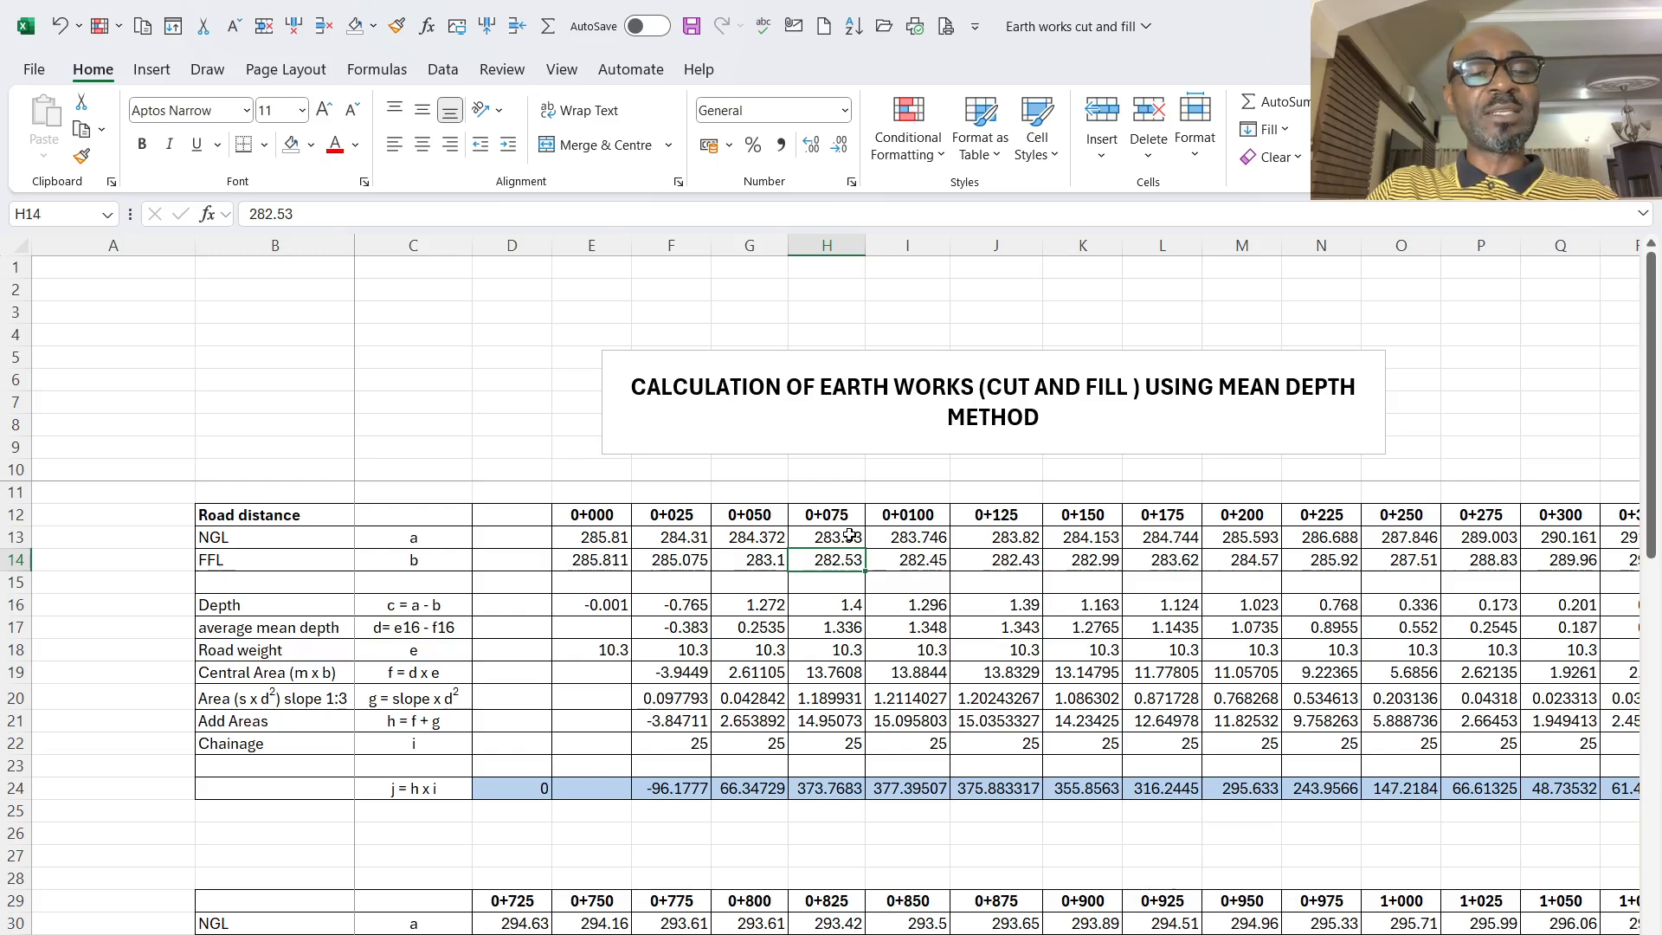
left_click(850, 537)
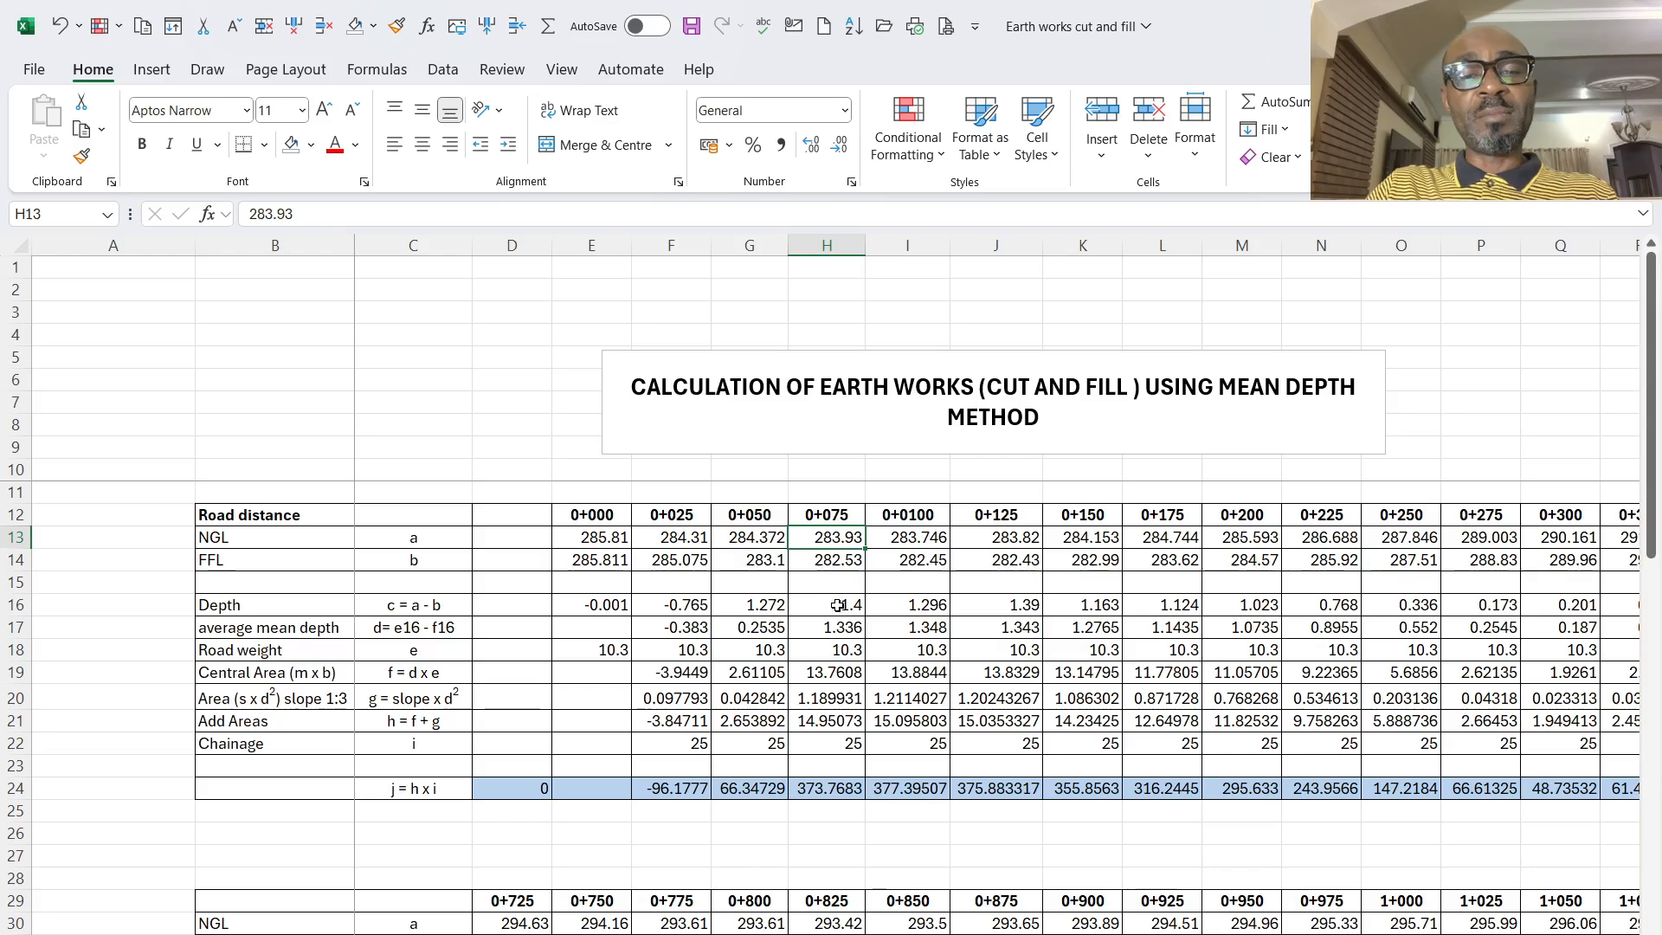
scroll(996, 606, "right", 10)
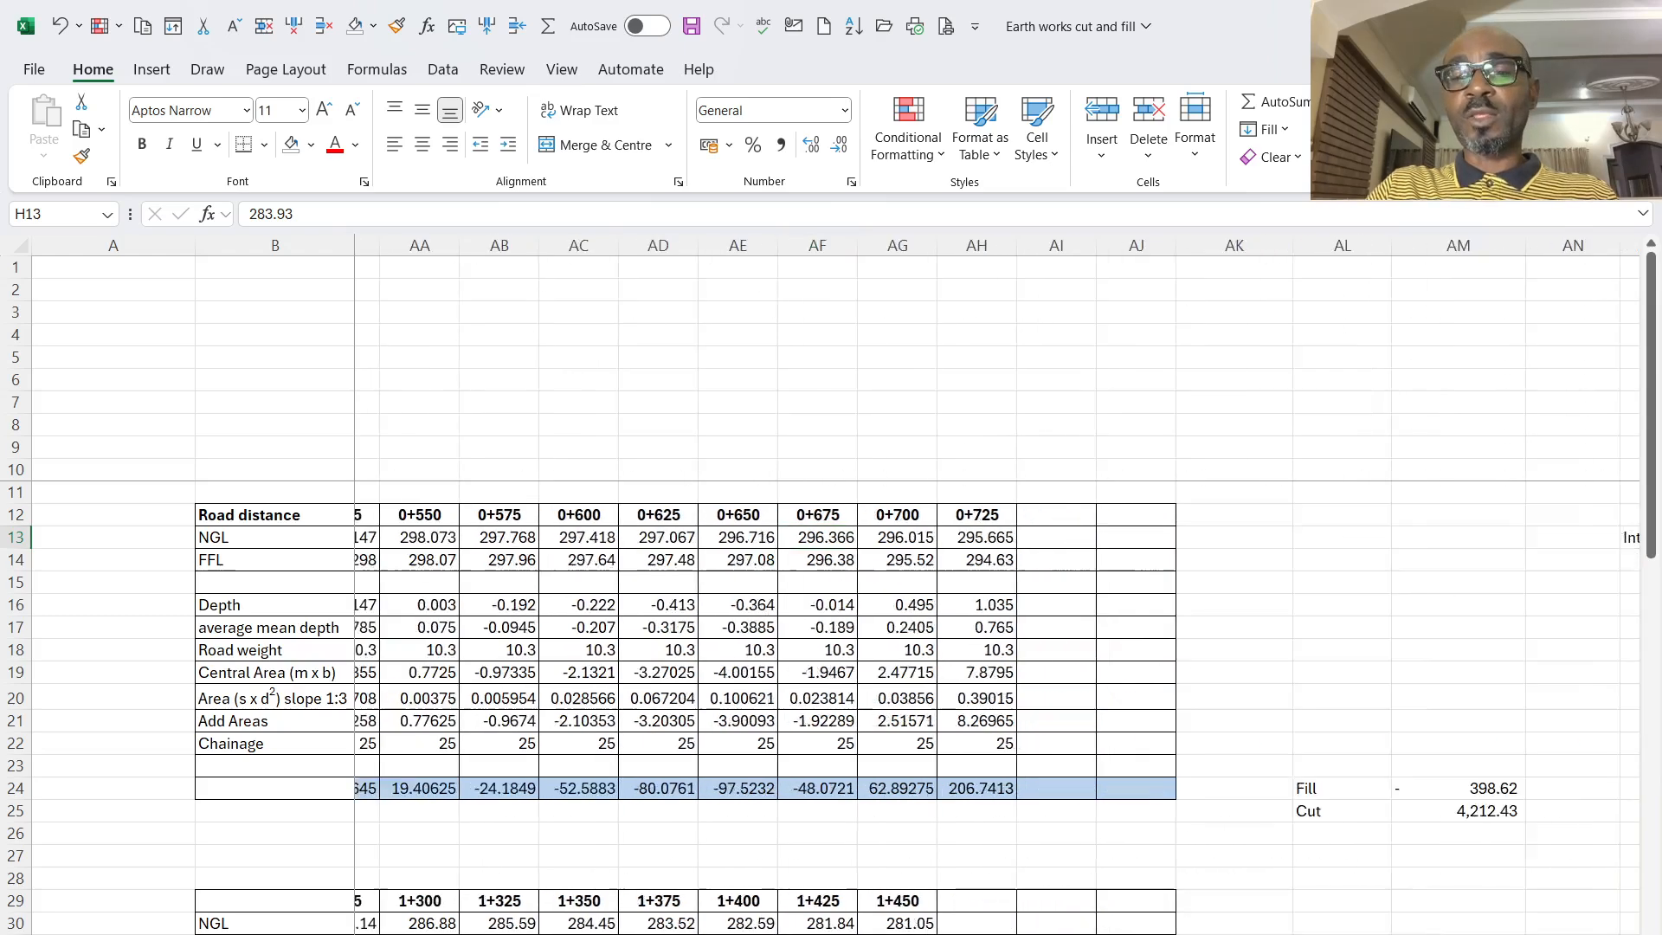
scroll(996, 606, "left", 3)
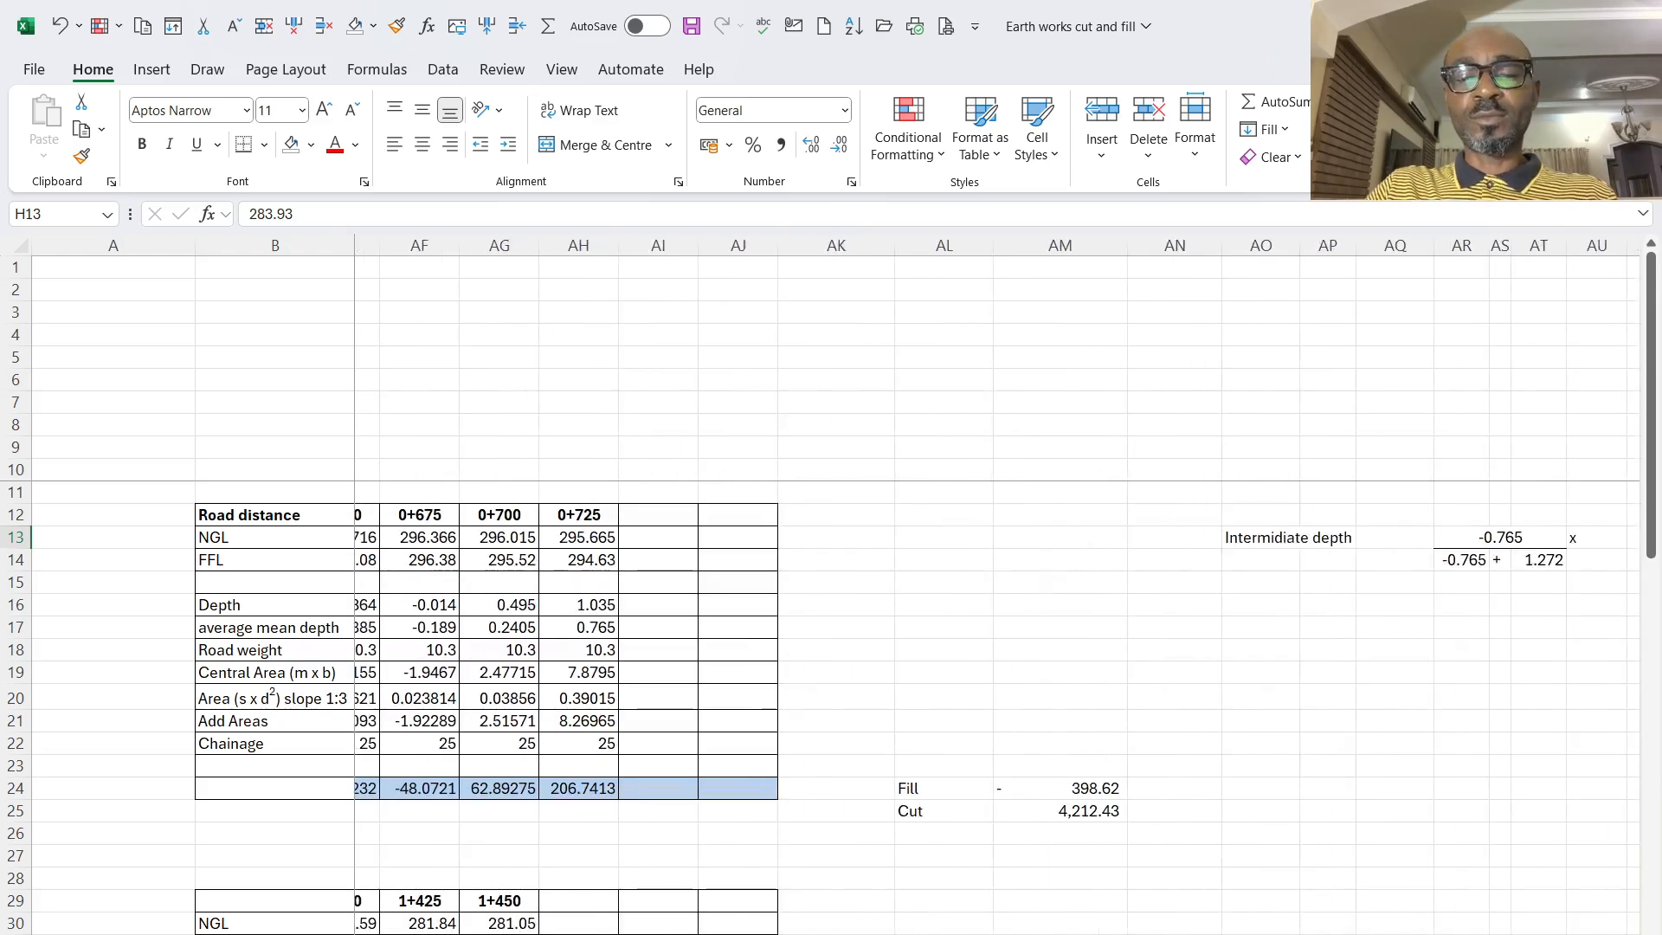
scroll(996, 606, "left", 9)
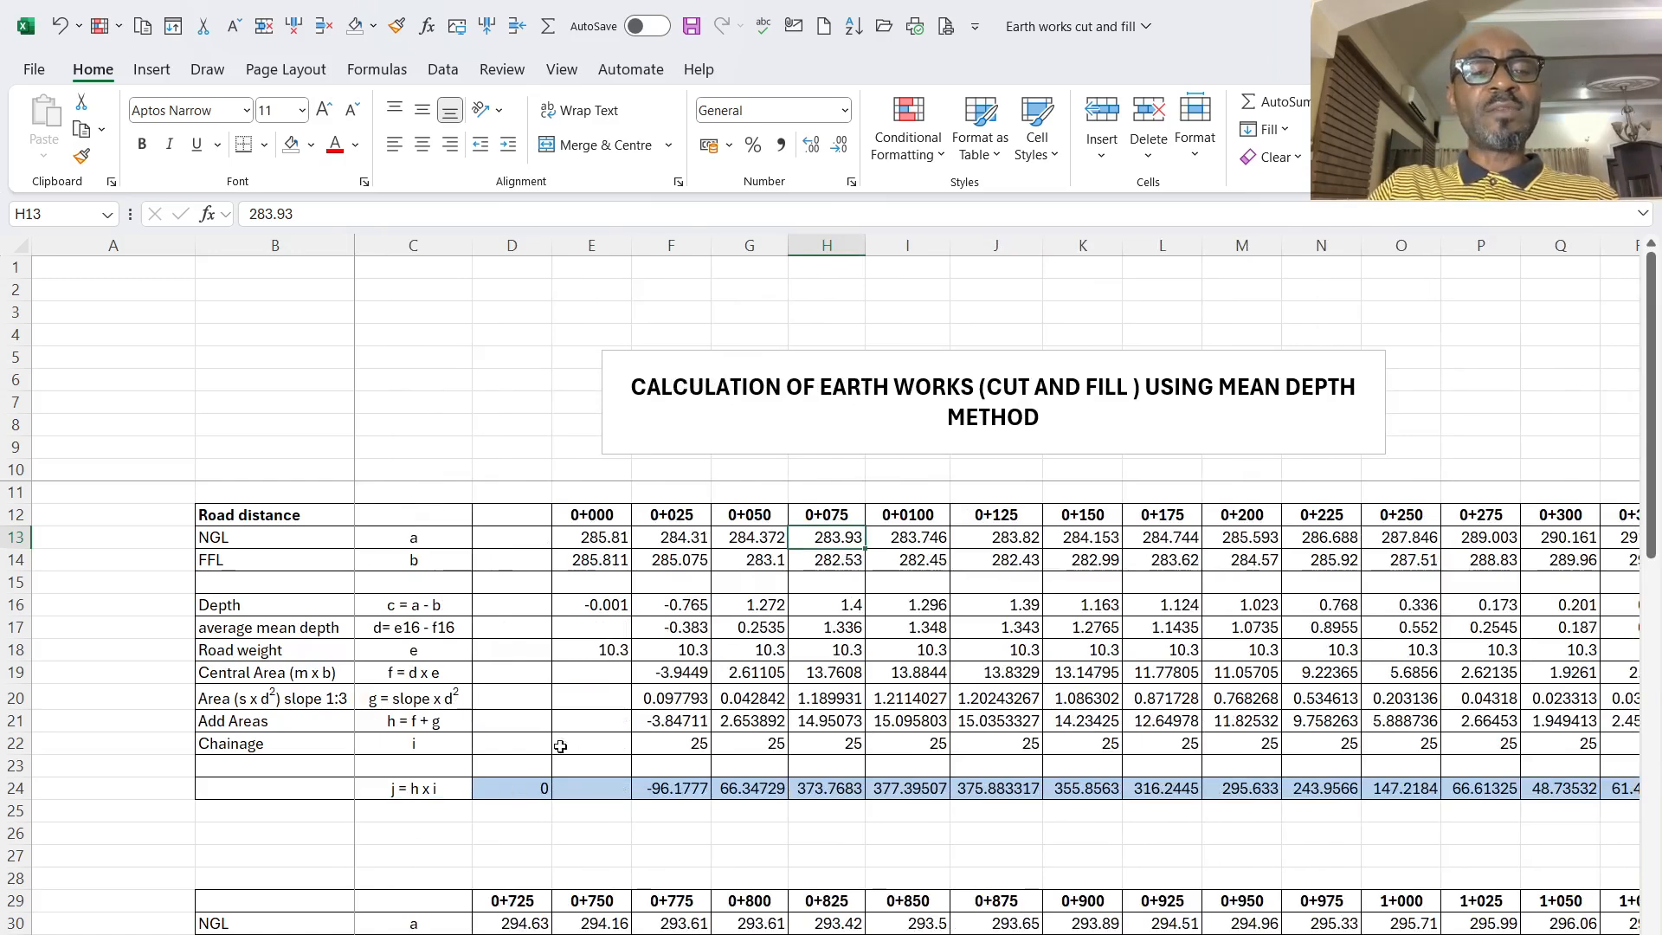
- Check the depth formula =E13-E14 at 0+000 and fill it across the Depth row to chainage 0+725
left_click(604, 605)
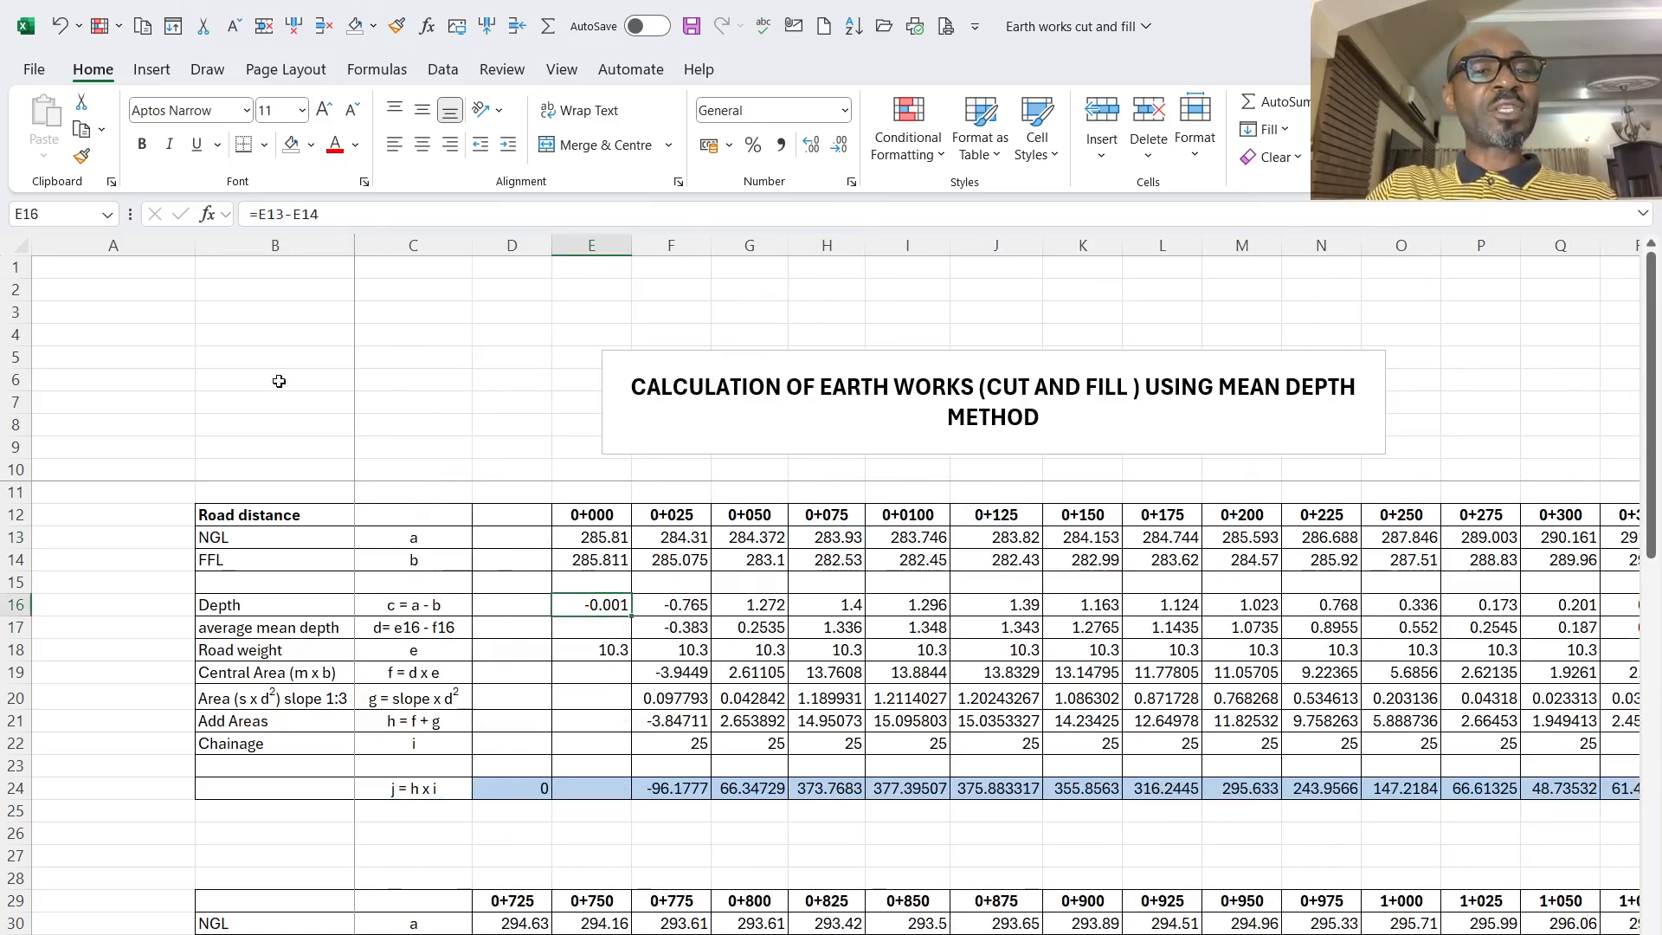
key("F2")
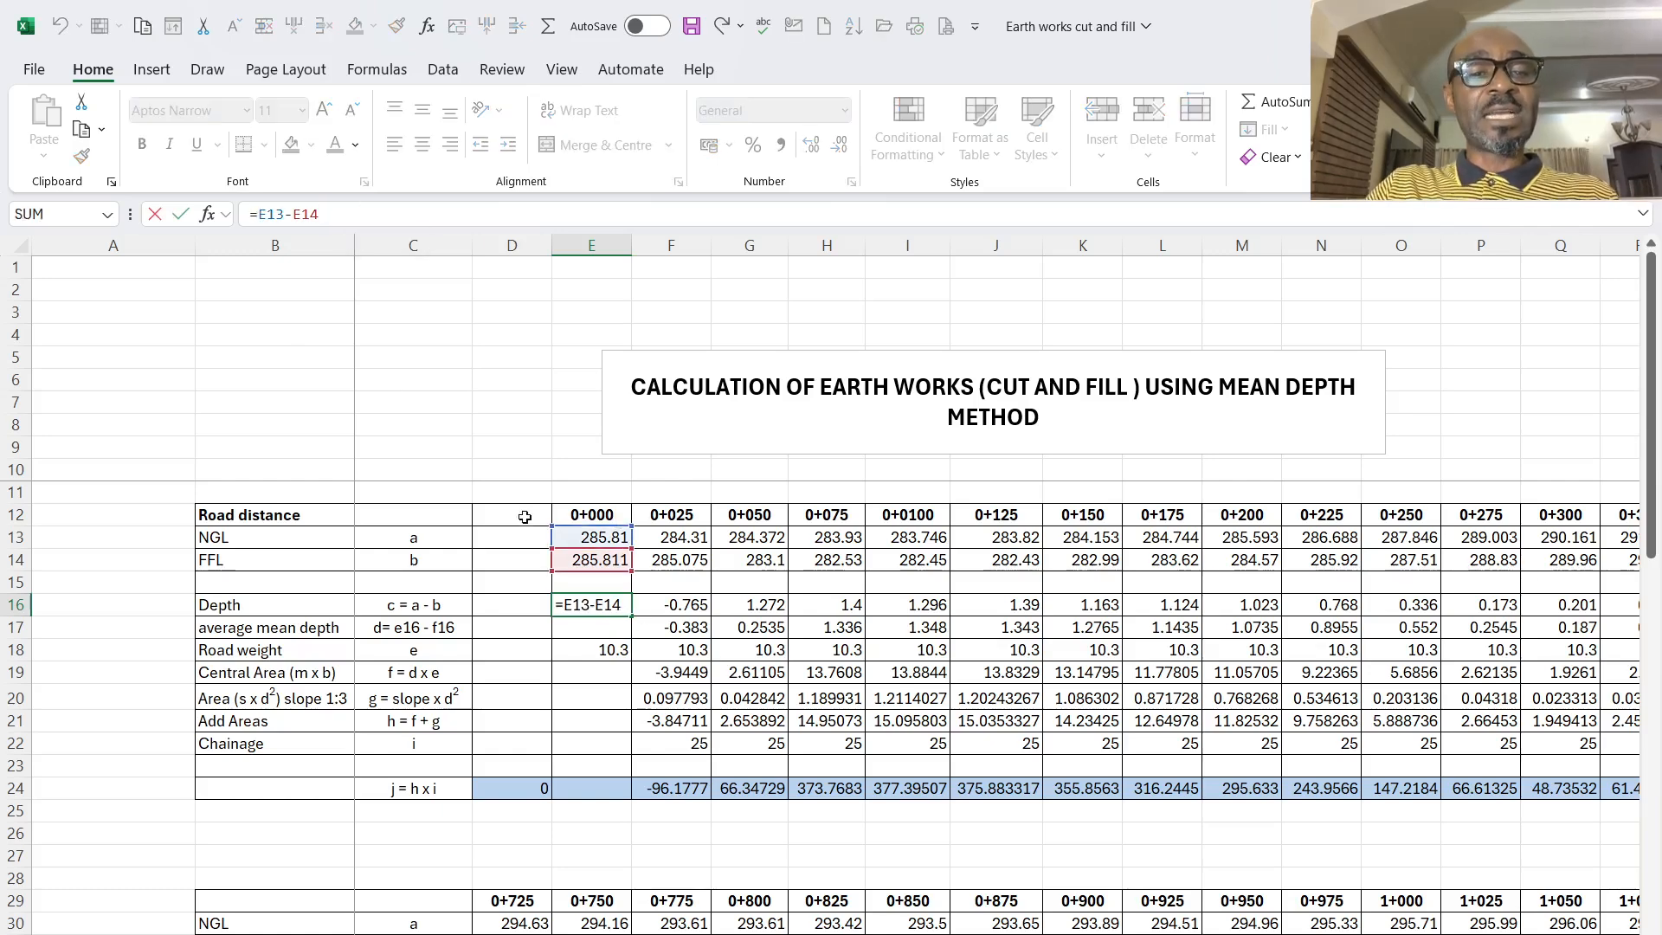
left_click(316, 223)
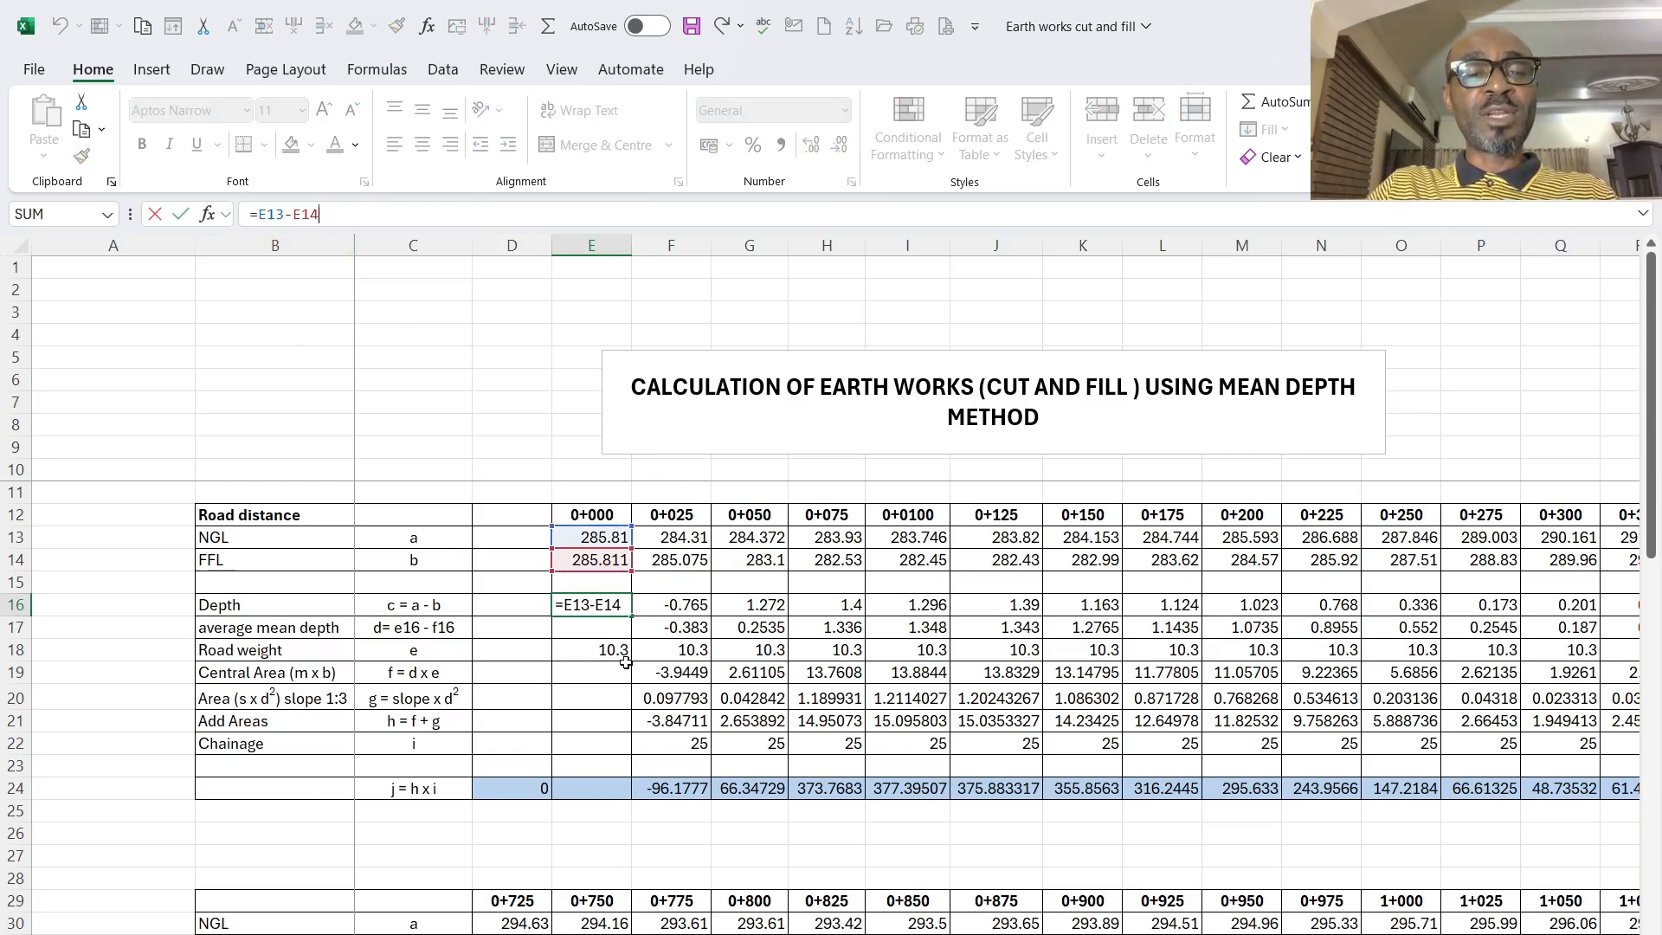
left_click(601, 609)
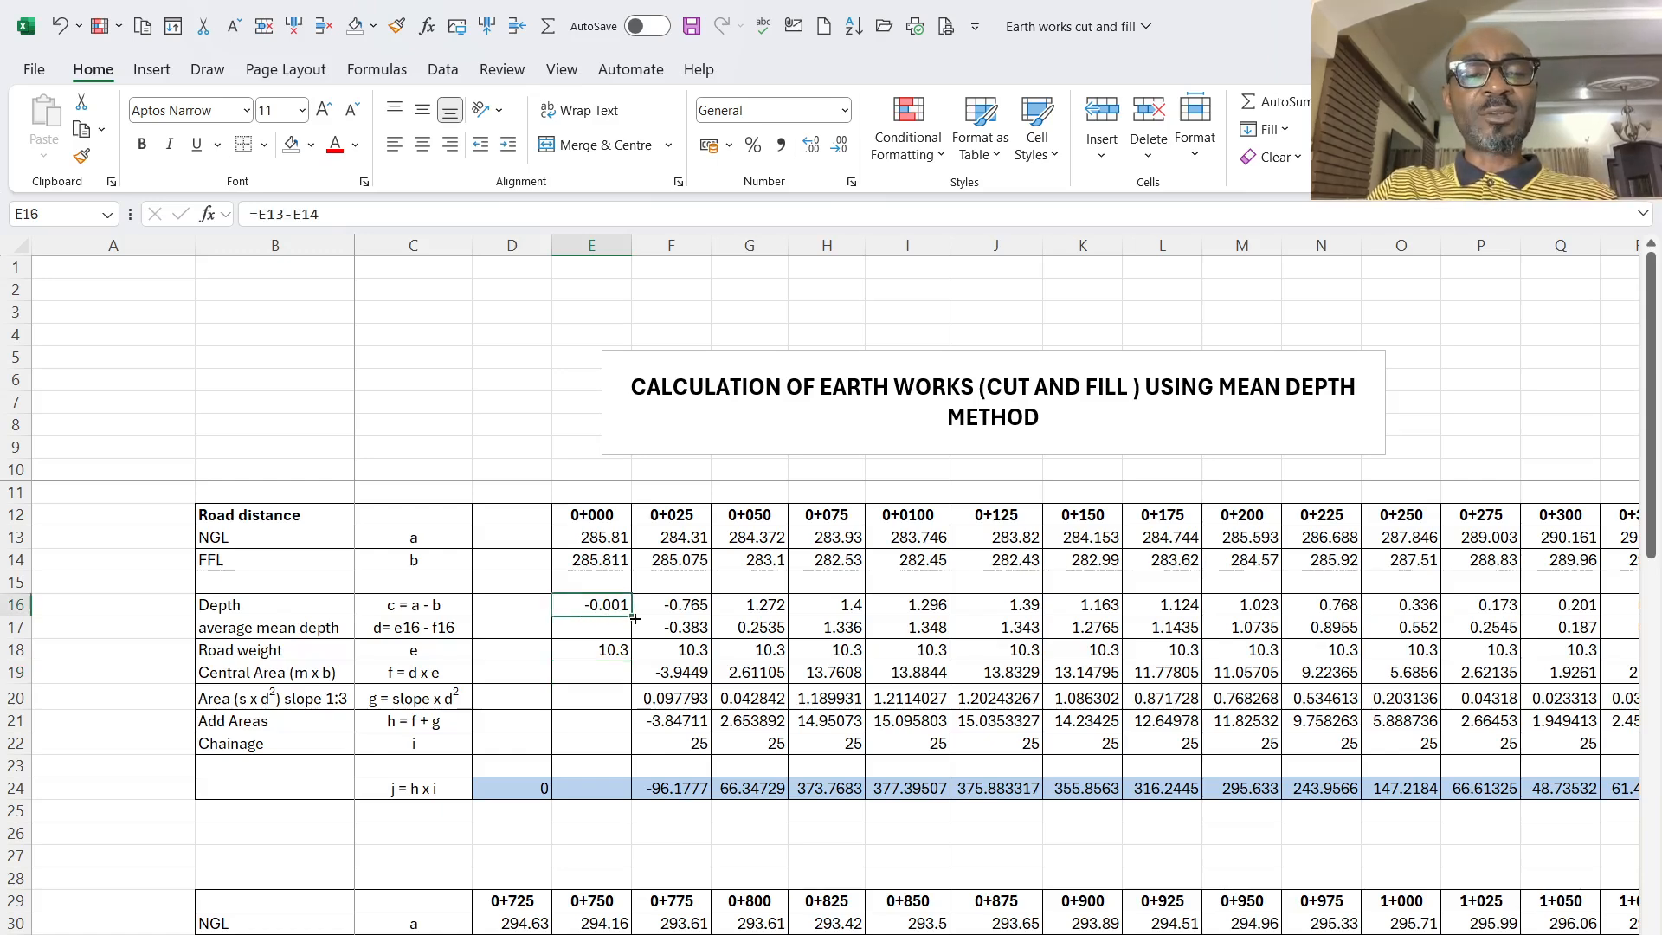
mouse_move(636, 618)
left_mouse_down()
mouse_move(1645, 631)
mouse_move(1658, 667)
mouse_move(1564, 657)
left_mouse_up()
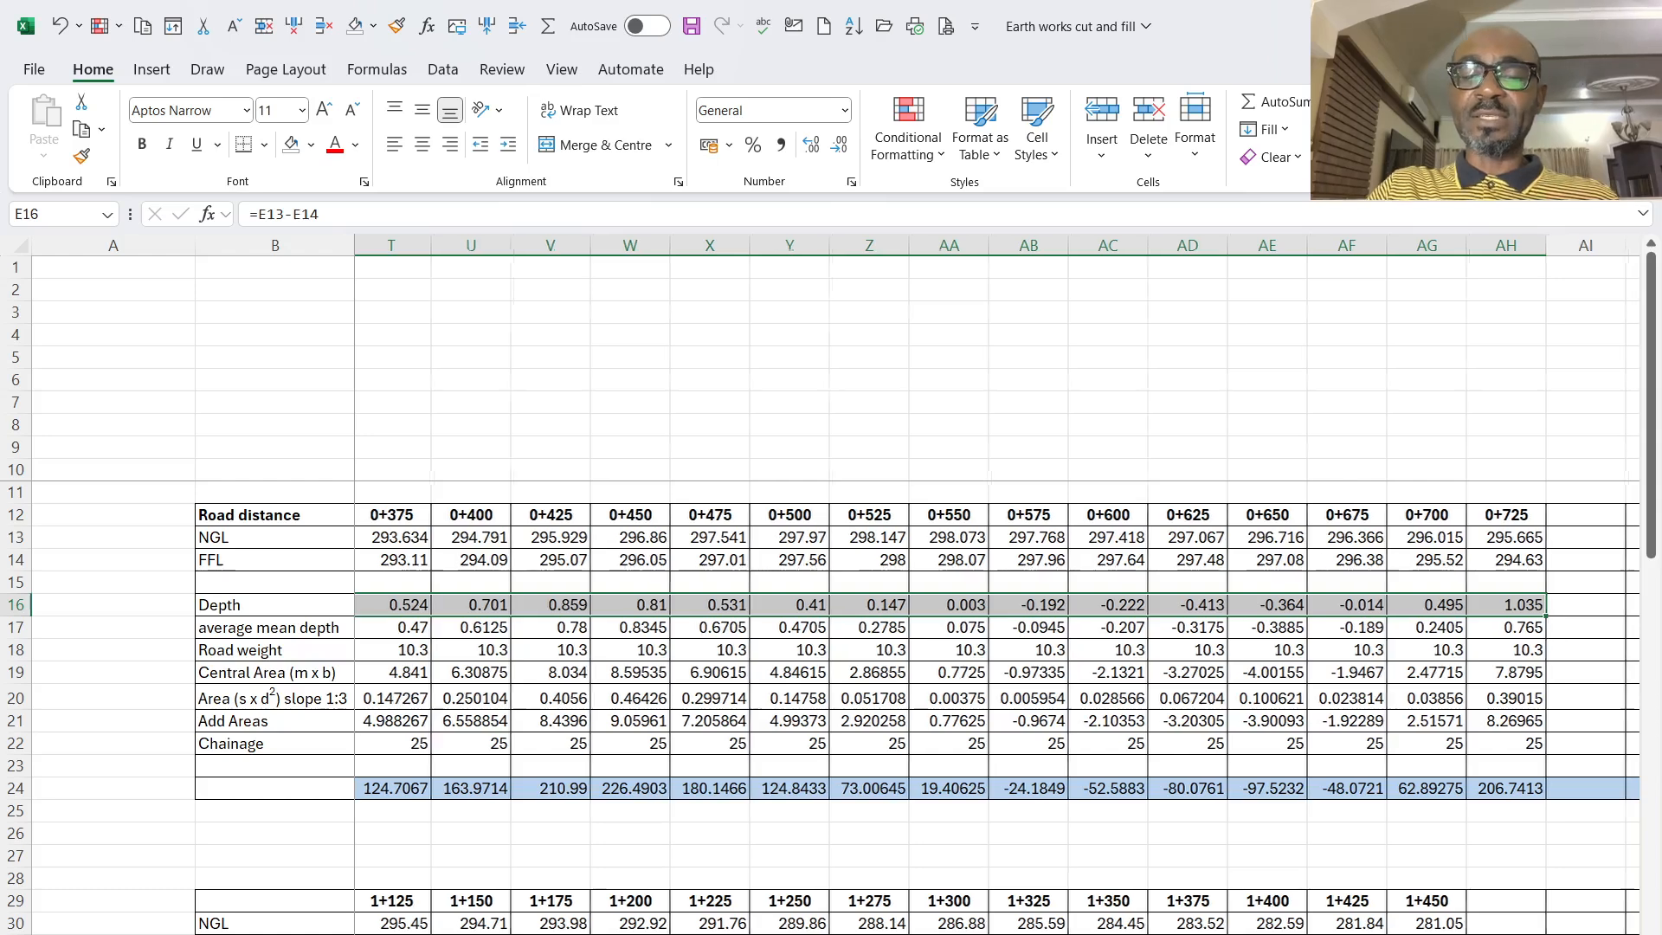
scroll(745, 857, "left", 15)
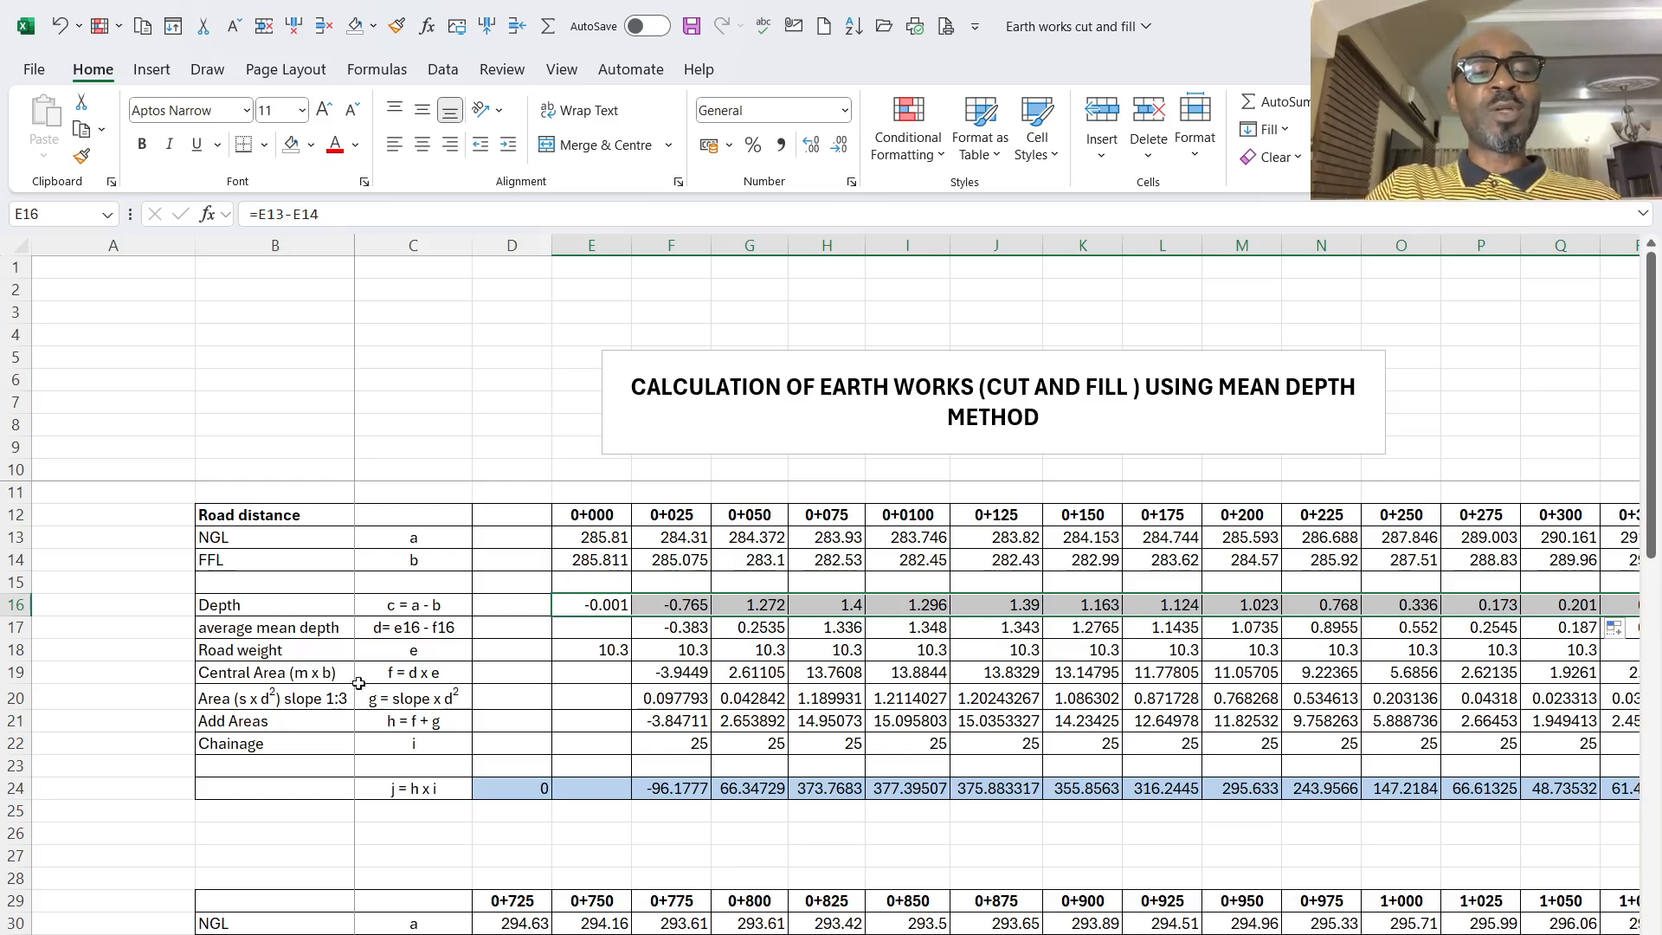
- Inspect the depths at 0+000 and 0+025 and the average mean depth formula at 0+025 that combines them
left_click(613, 634)
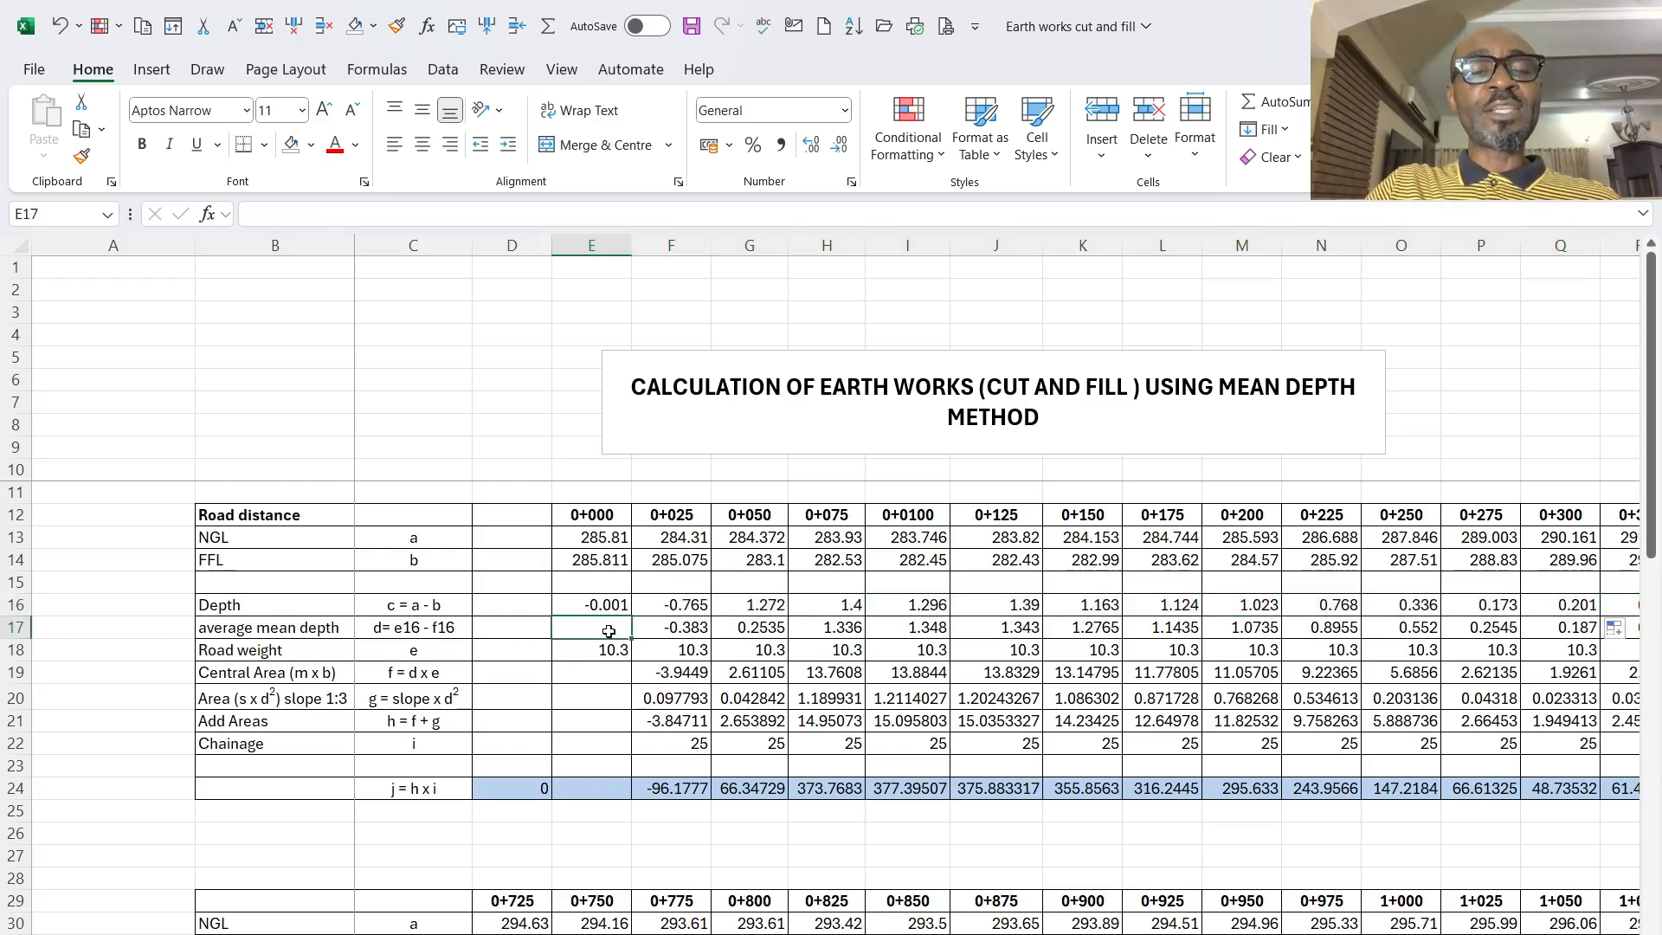
left_click(604, 604)
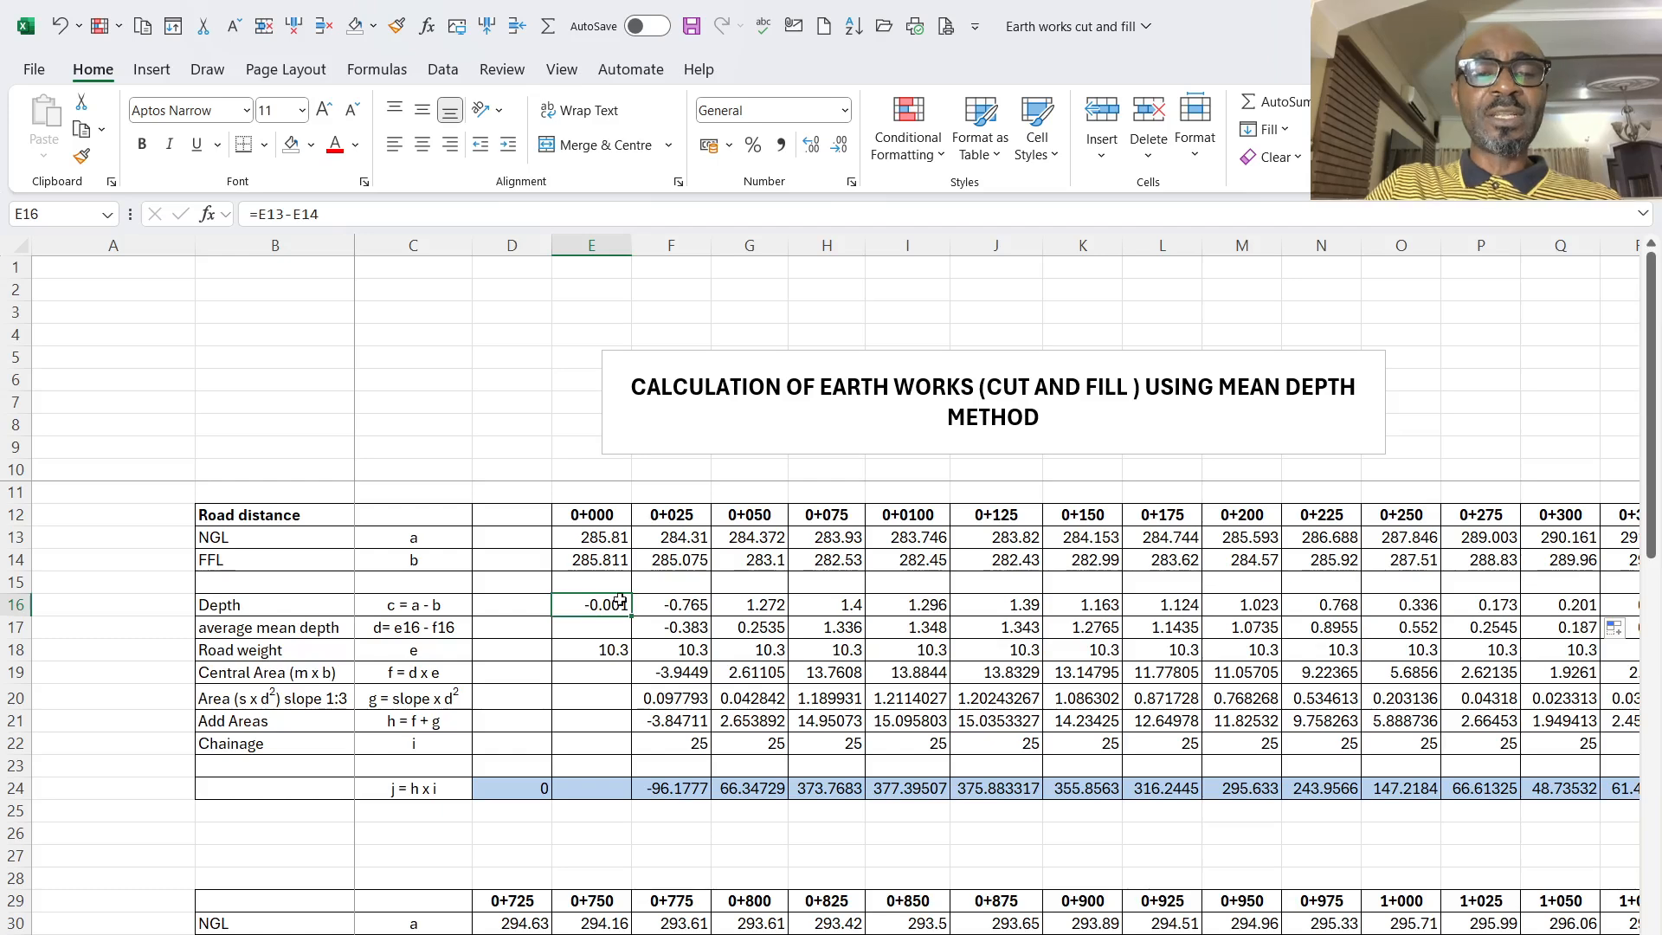
left_click(672, 603)
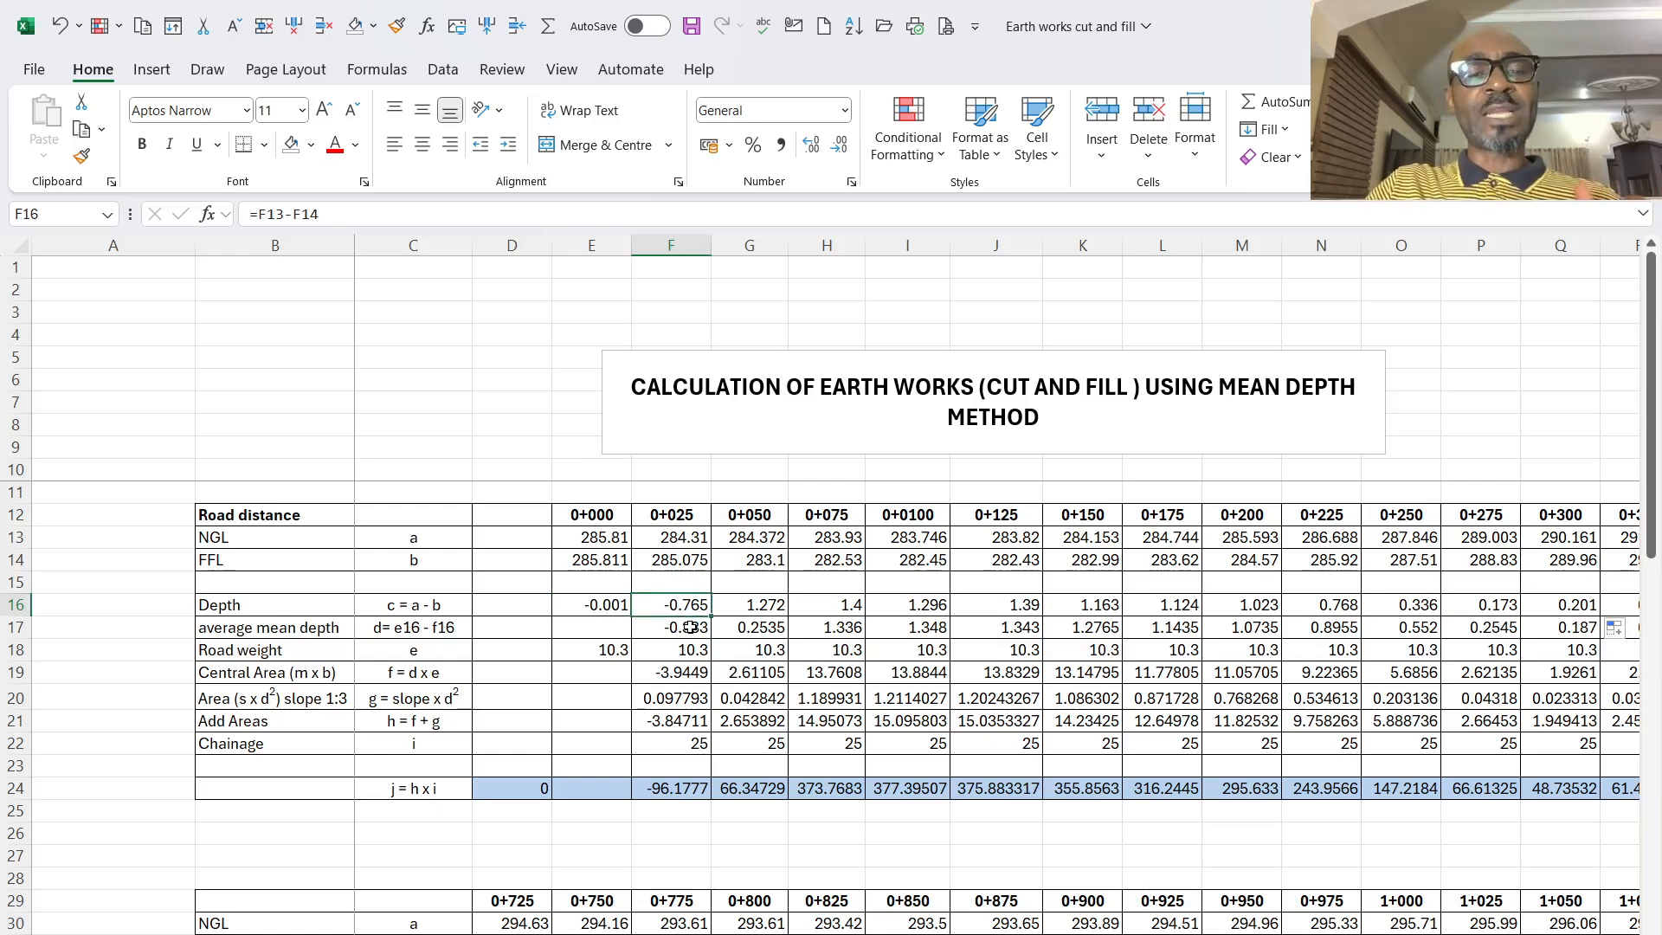
left_click(690, 627)
left_click(386, 214)
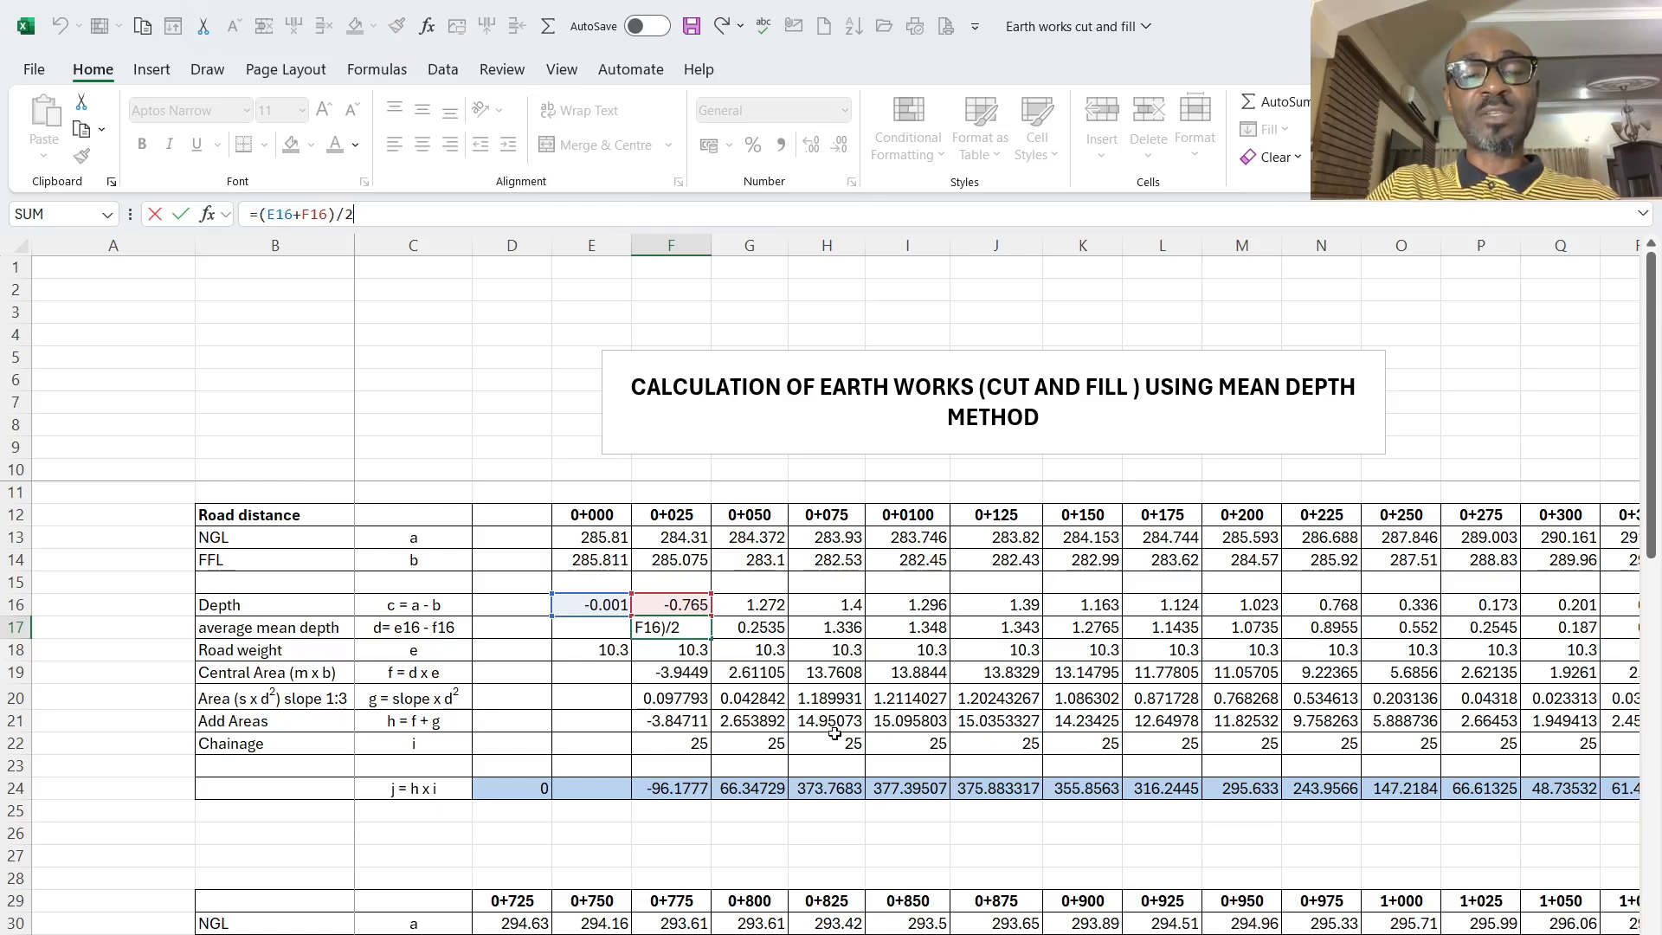
key("Return")
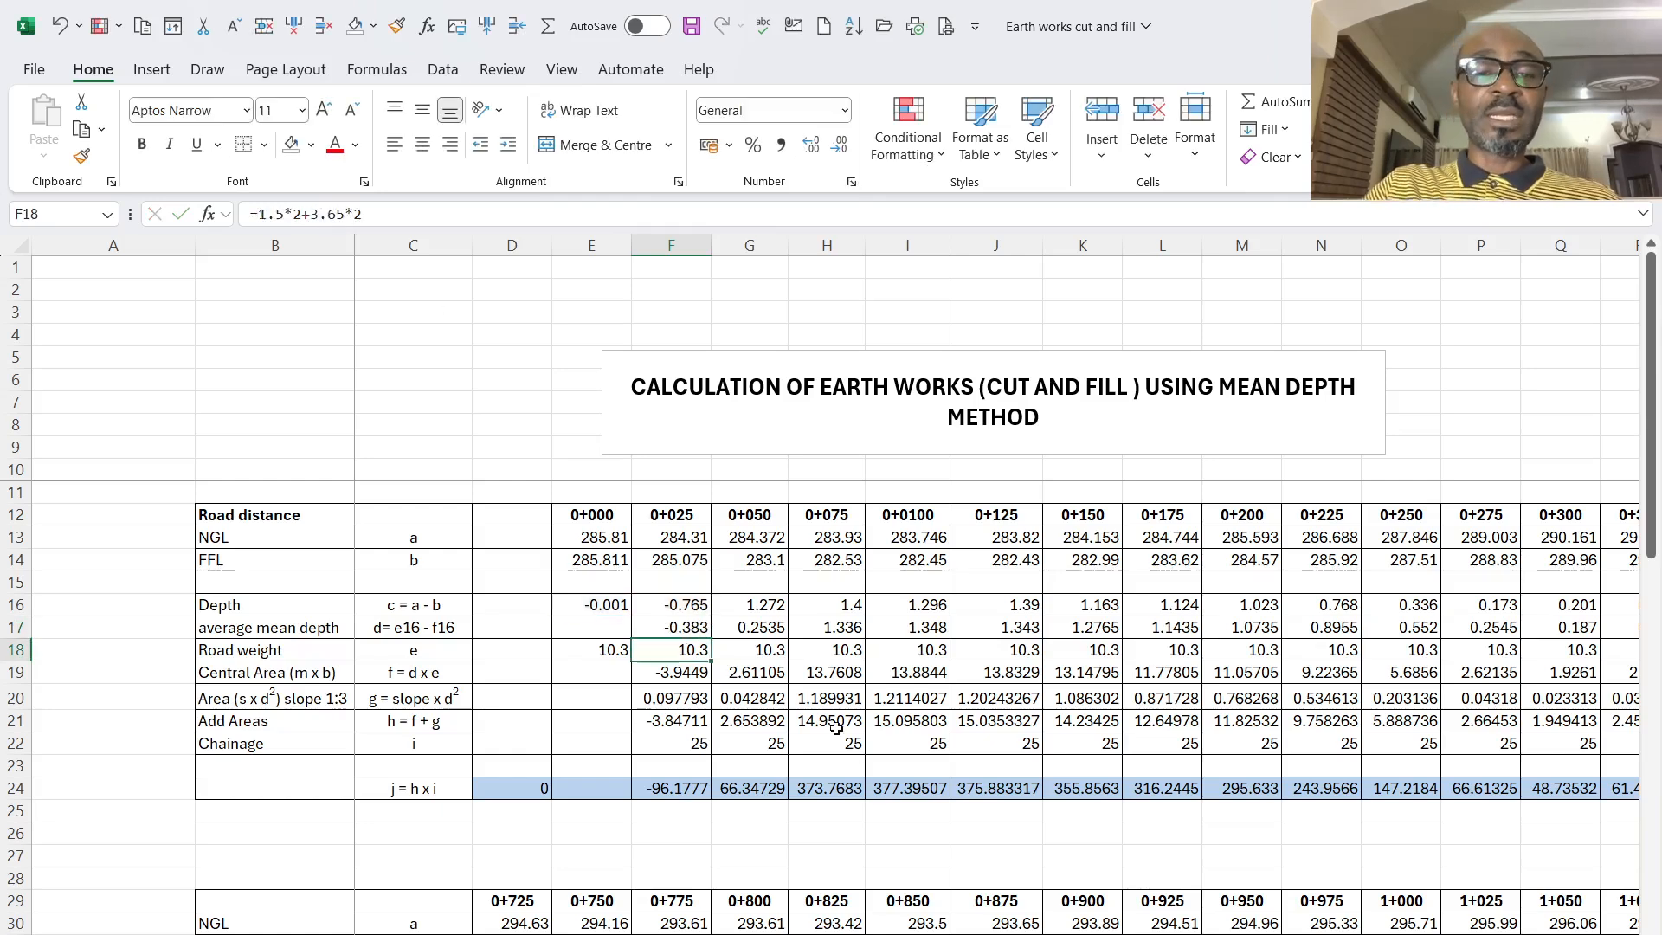
- Fill the average mean depth formula =(E16+F16)/2 from 0+025 across the row to chainage 0+725
left_click(675, 630)
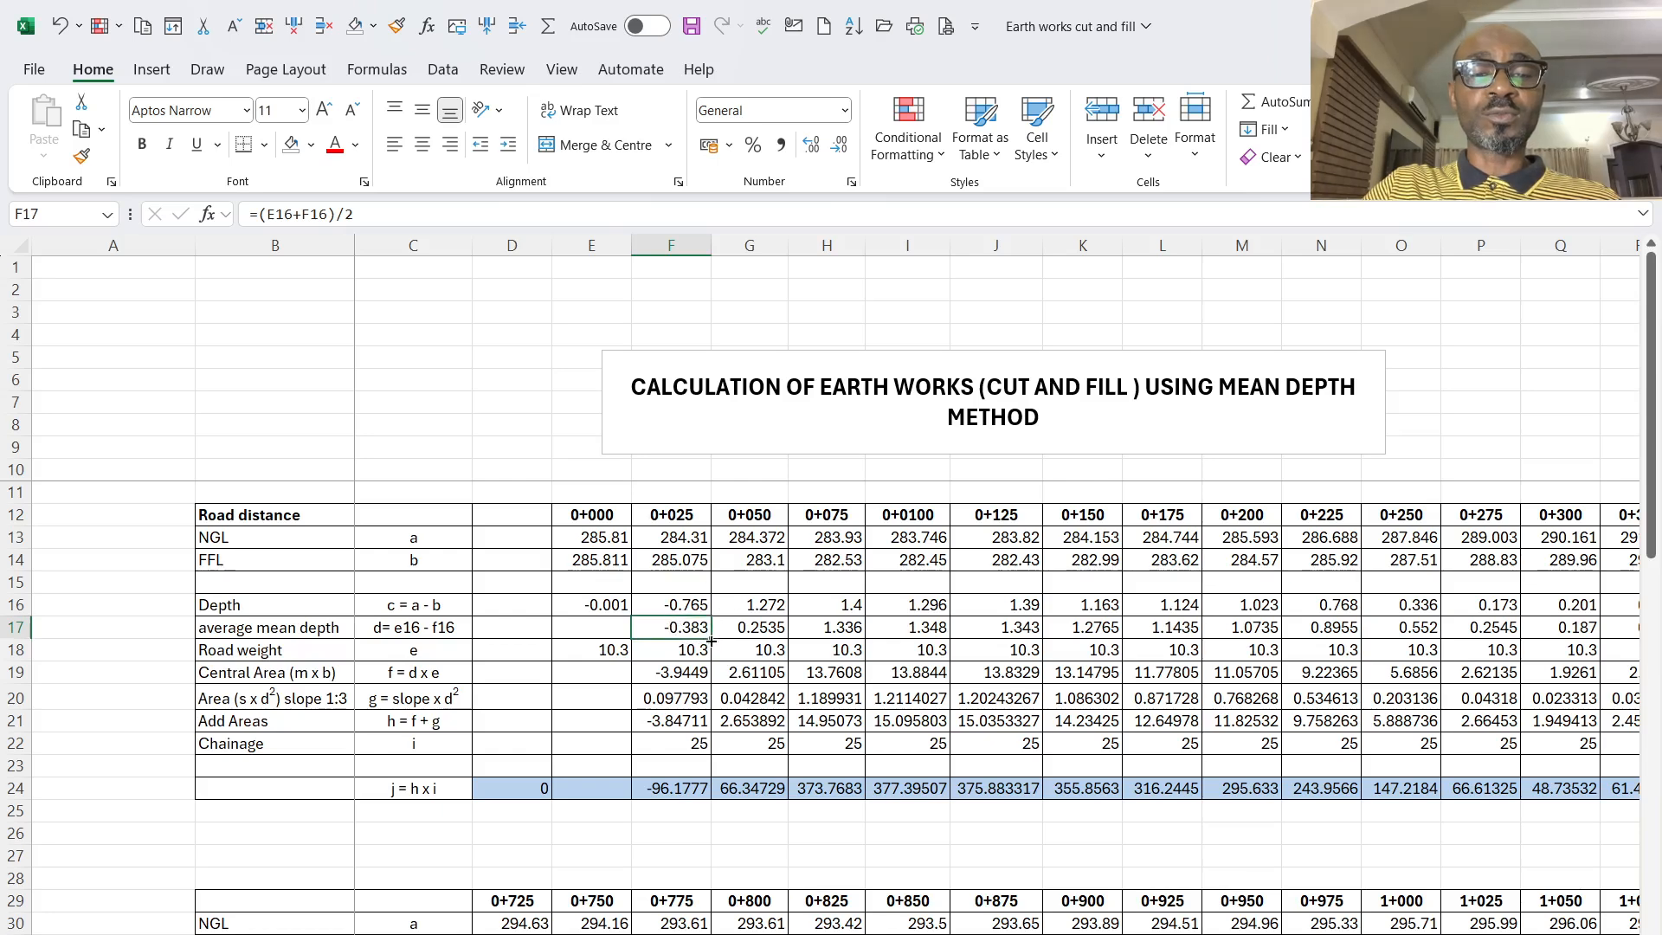
left_click_drag(711, 639, 1312, 641)
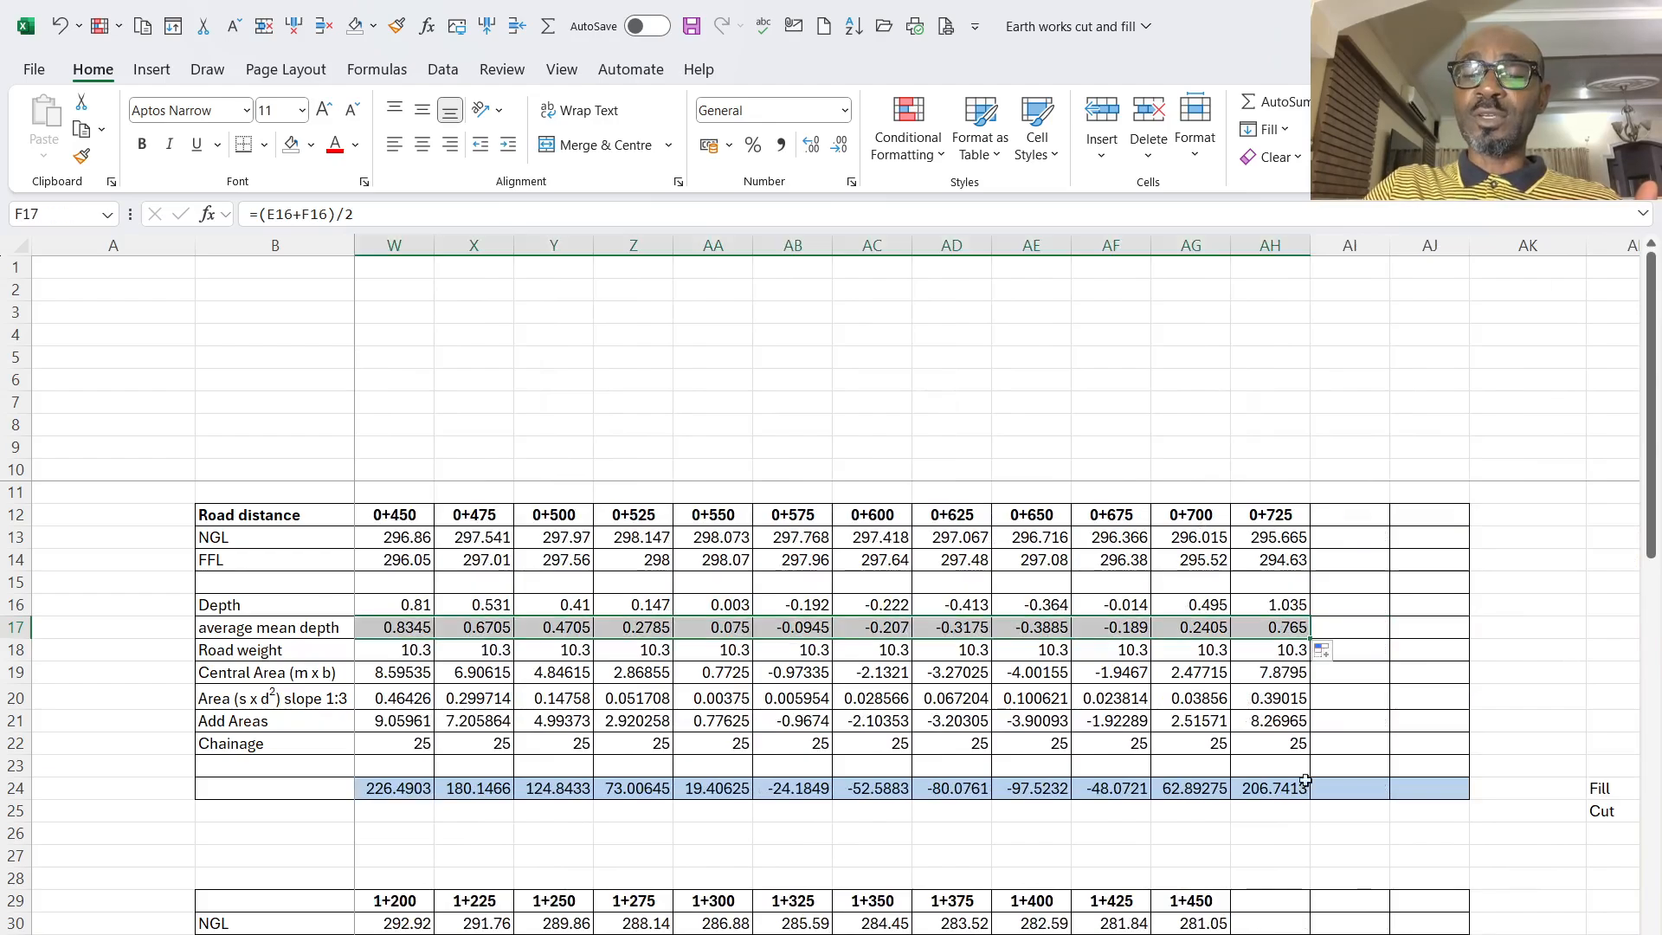
left_click_drag(1212, 934, 844, 934)
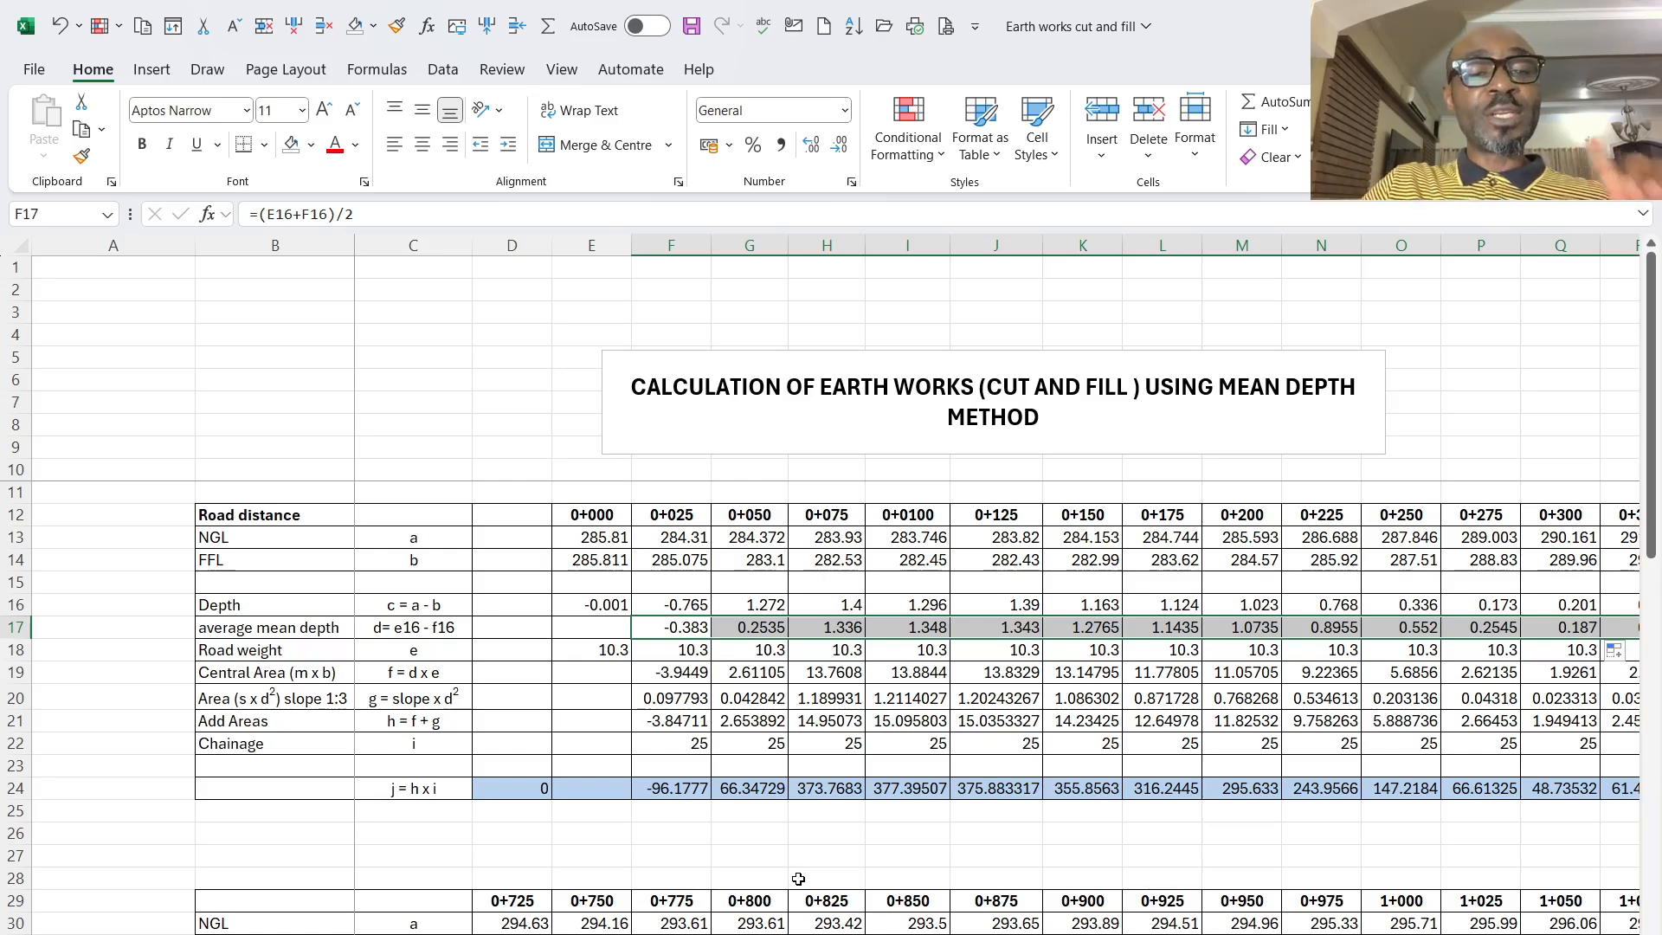
- Inspect the Road weight row and its formula at 0+000 made from the shoulder and carriageway widths
left_click(16, 651)
left_click(609, 649)
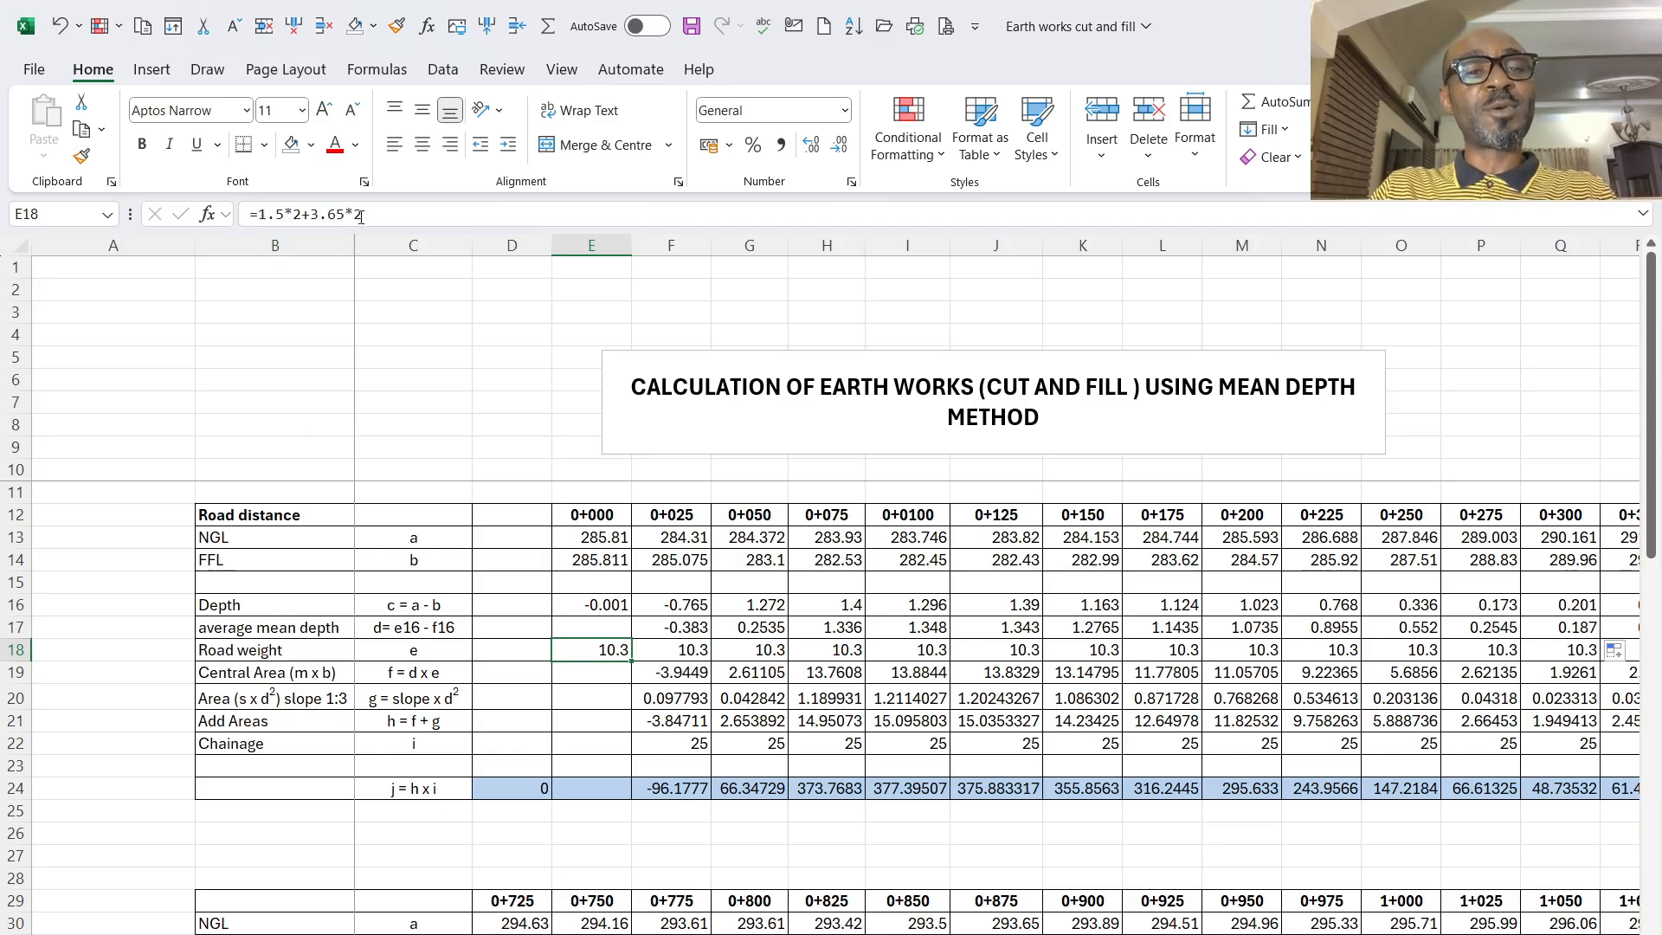
left_click(668, 700)
left_click(608, 651)
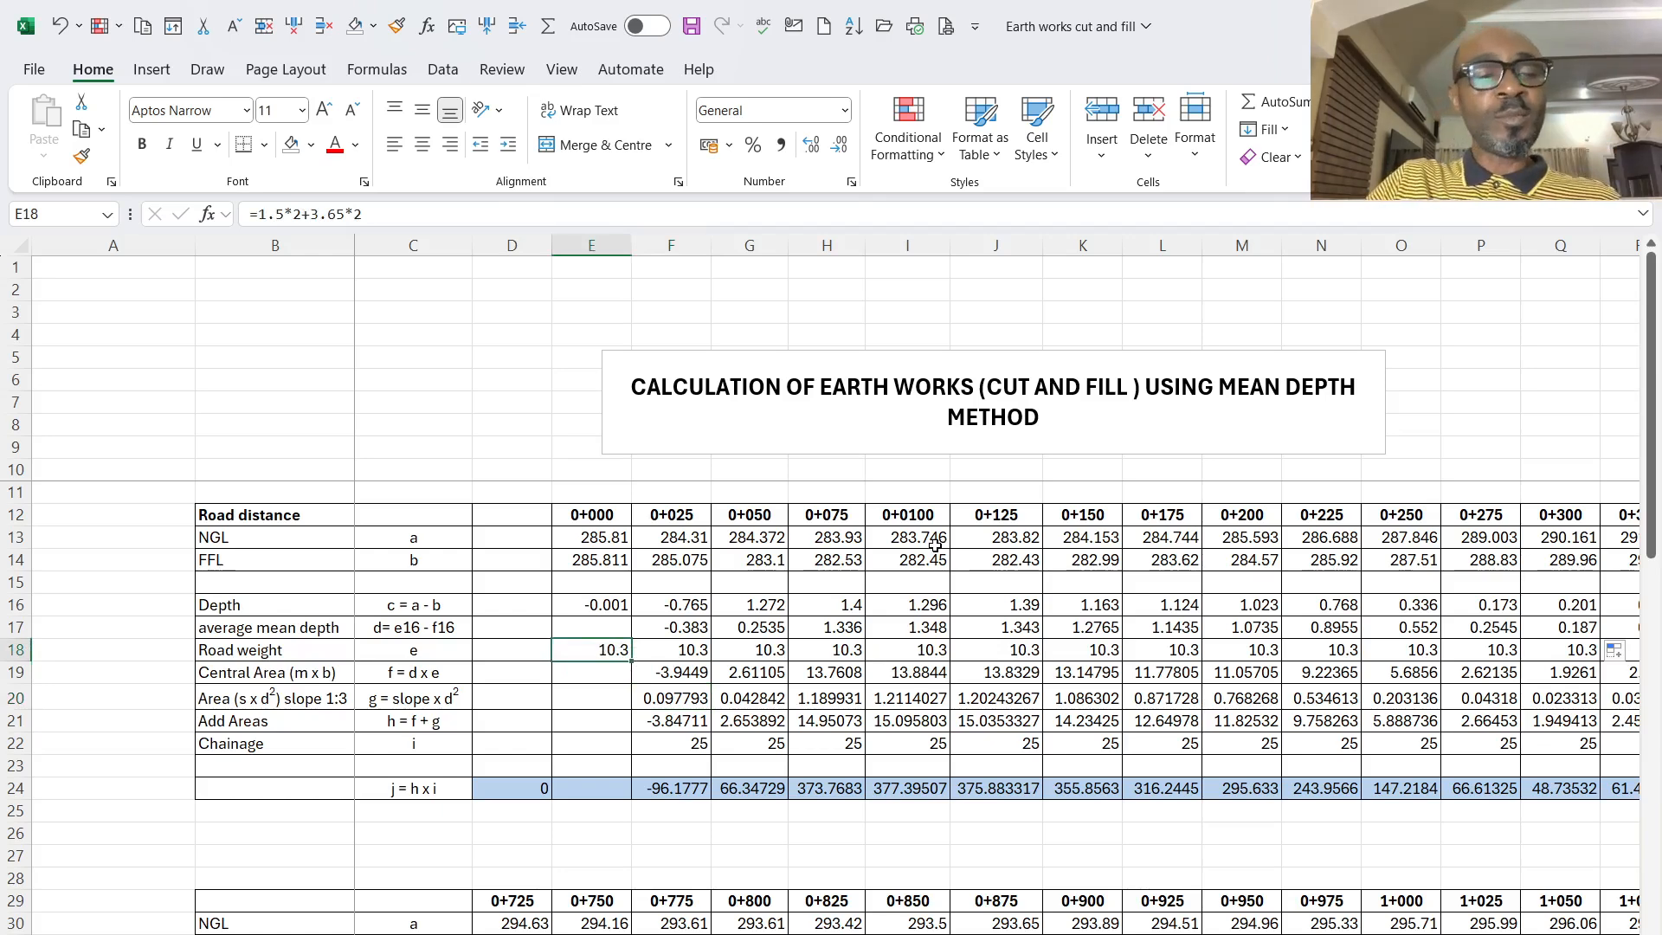
scroll(375, 708, "down", 2)
scroll(375, 708, "up", 1)
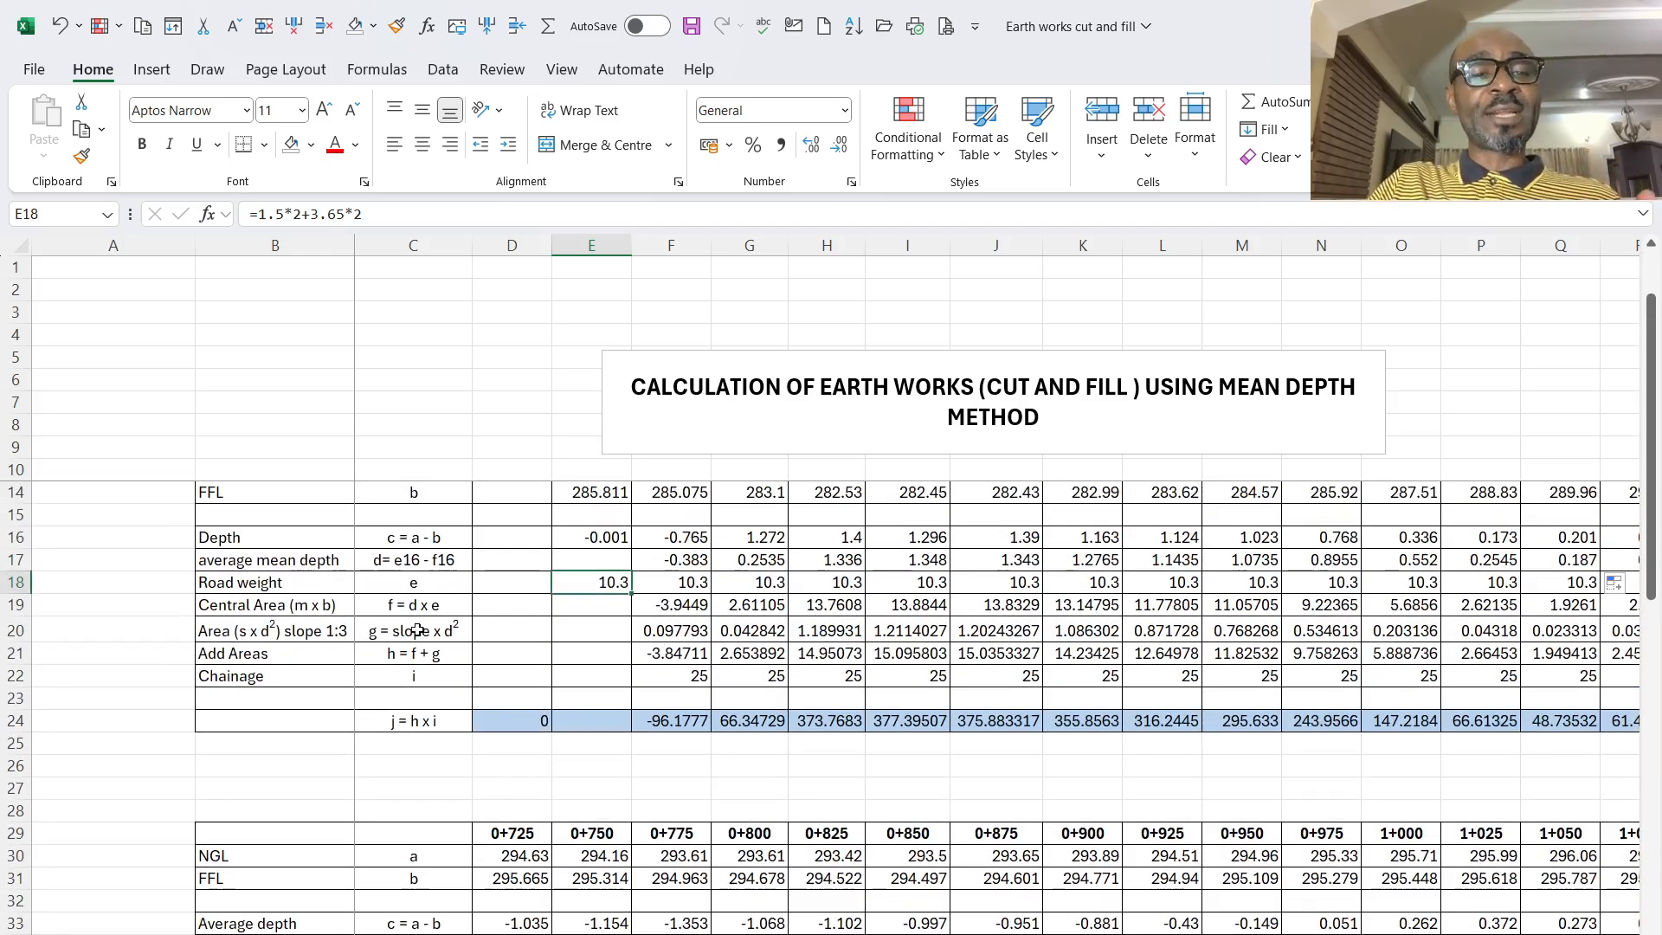
- Relate the Central Area (m x b) row to the road cross-section sketch below the tables, examining its central rectangle and side slope
left_click(330, 607)
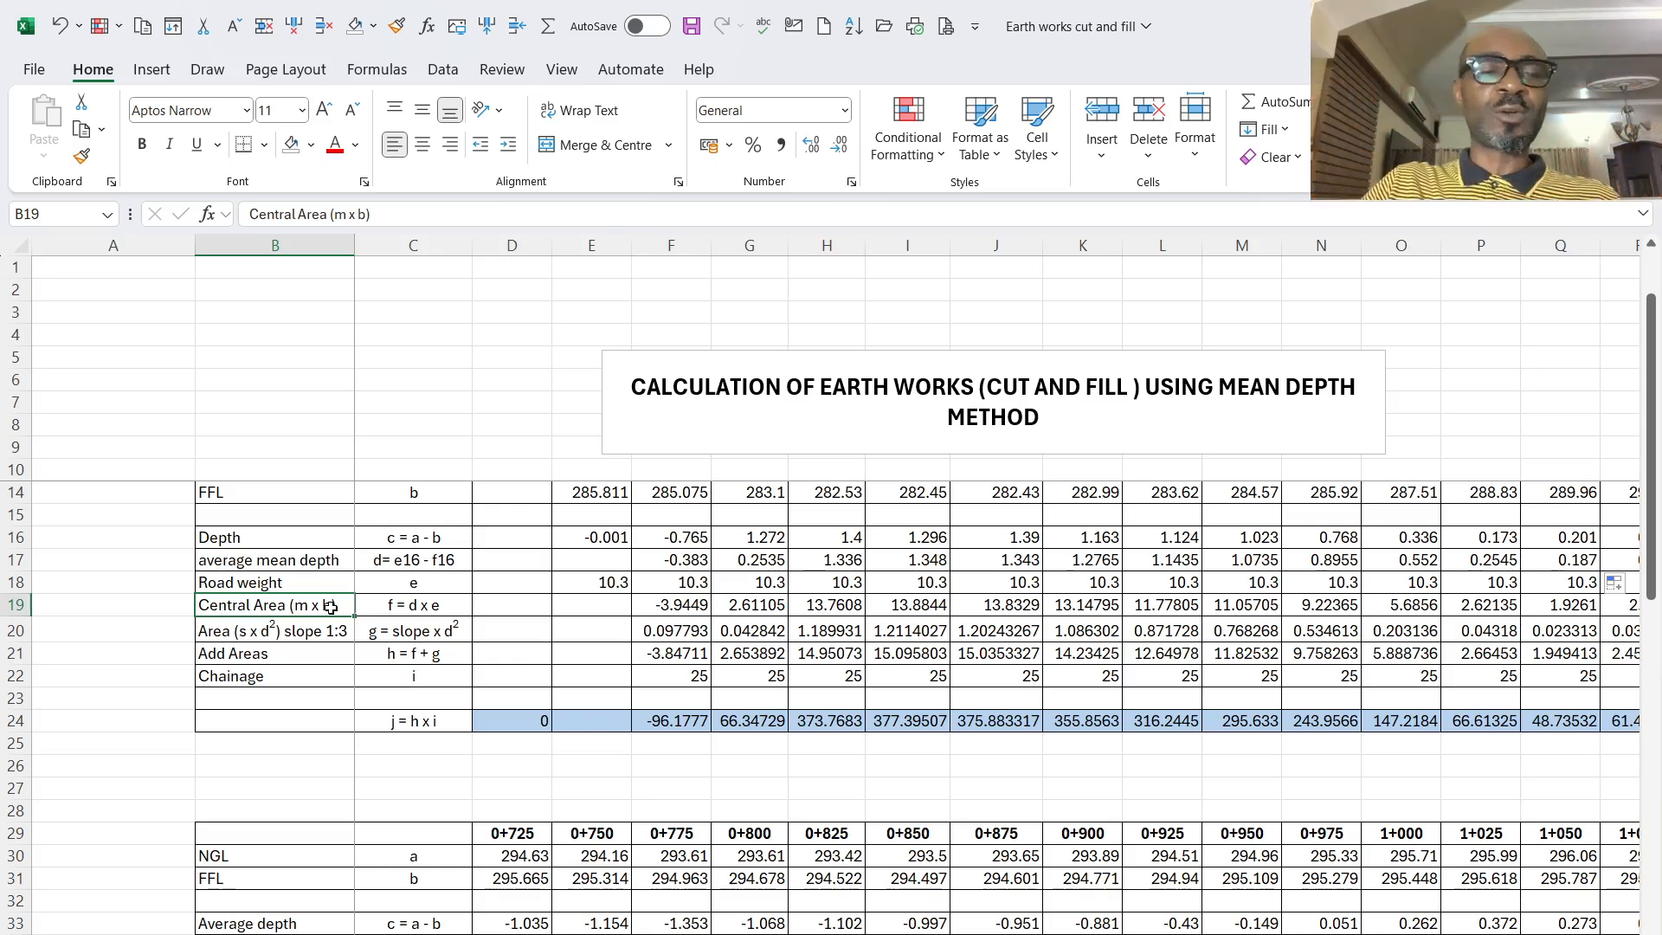
scroll(450, 688, "down", 1)
scroll(450, 688, "down", 8)
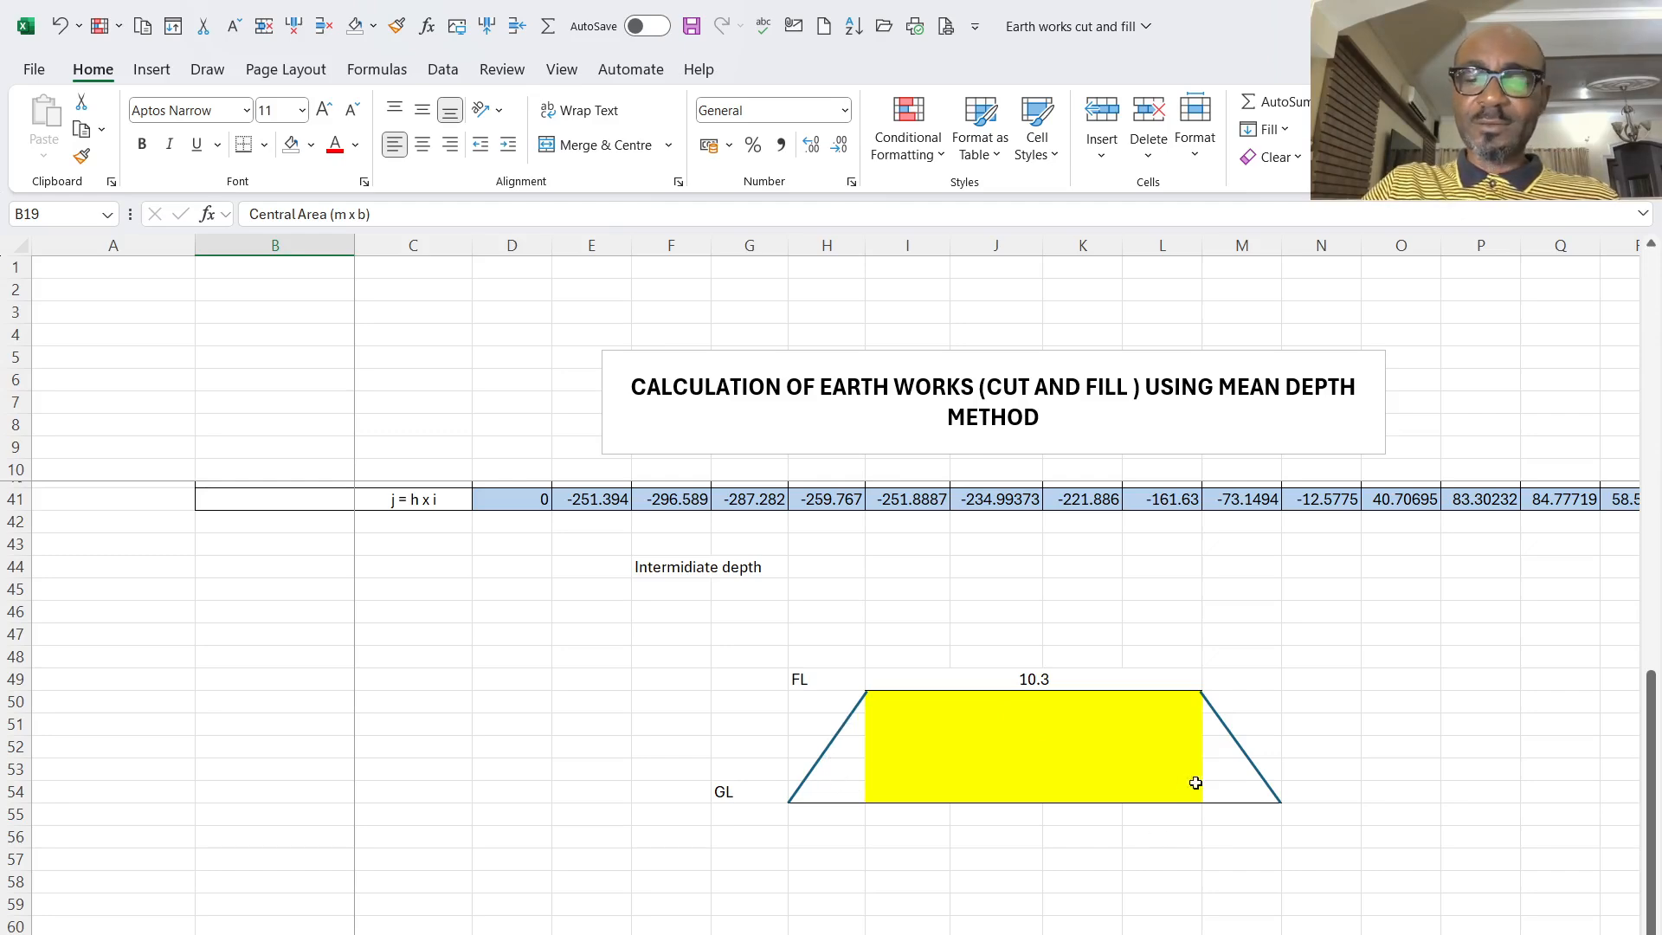
left_click(842, 776)
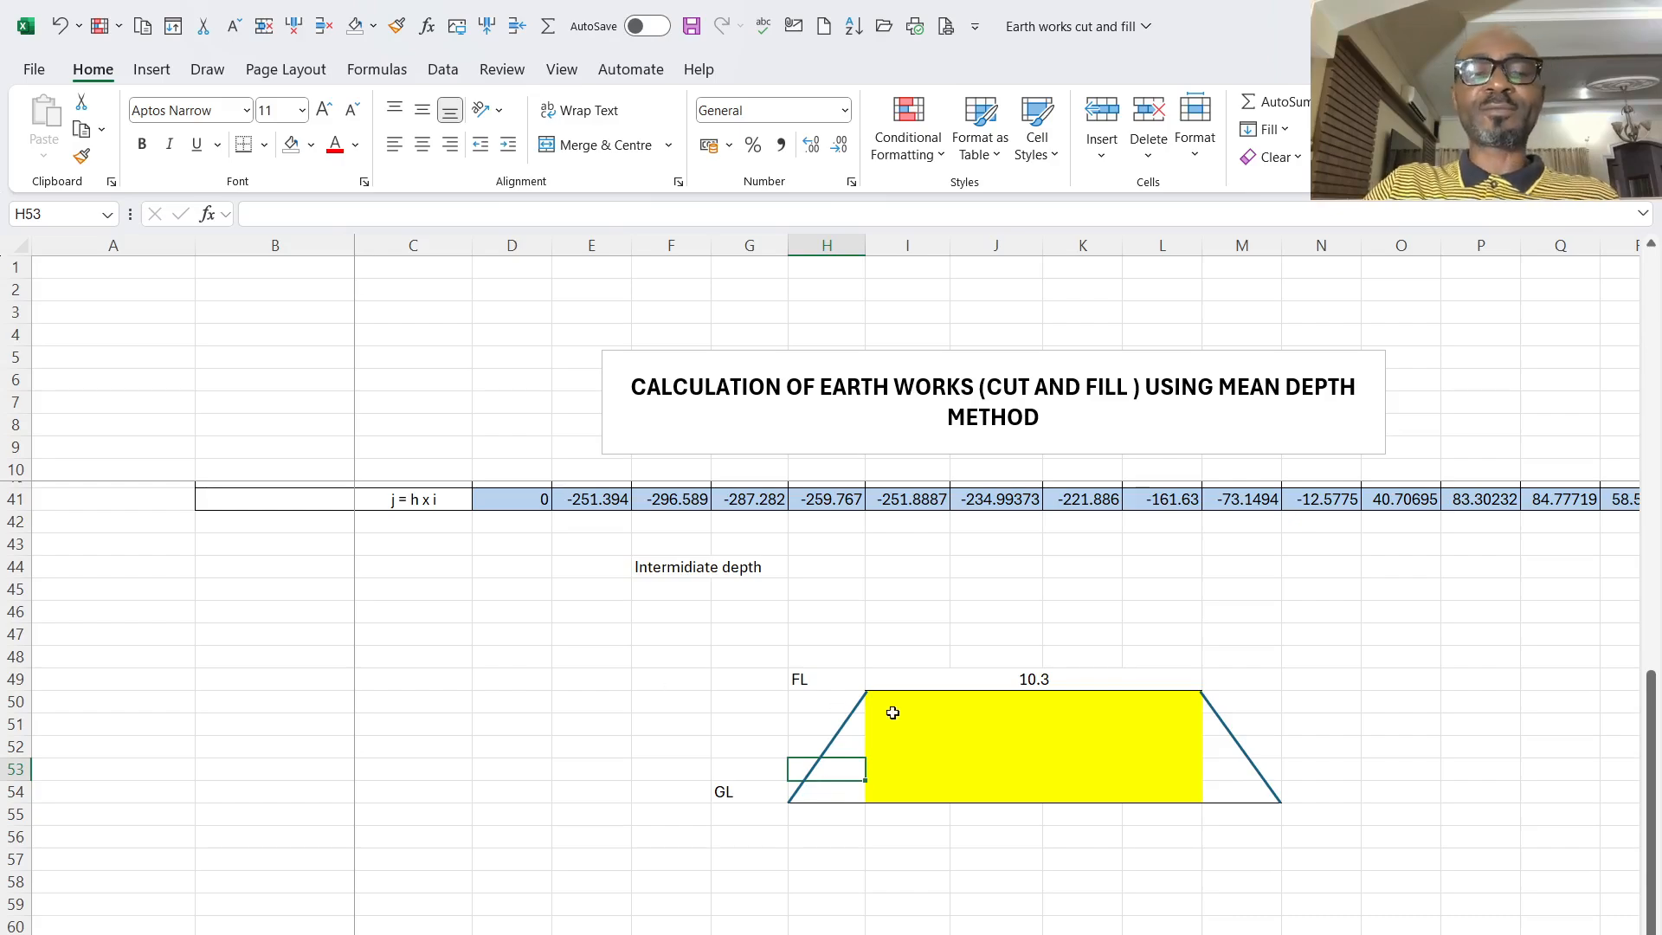
- Return to the first table's Central Area row and open the formula at 0+025 to examine the cells it multiplies
scroll(918, 780, "up", 4)
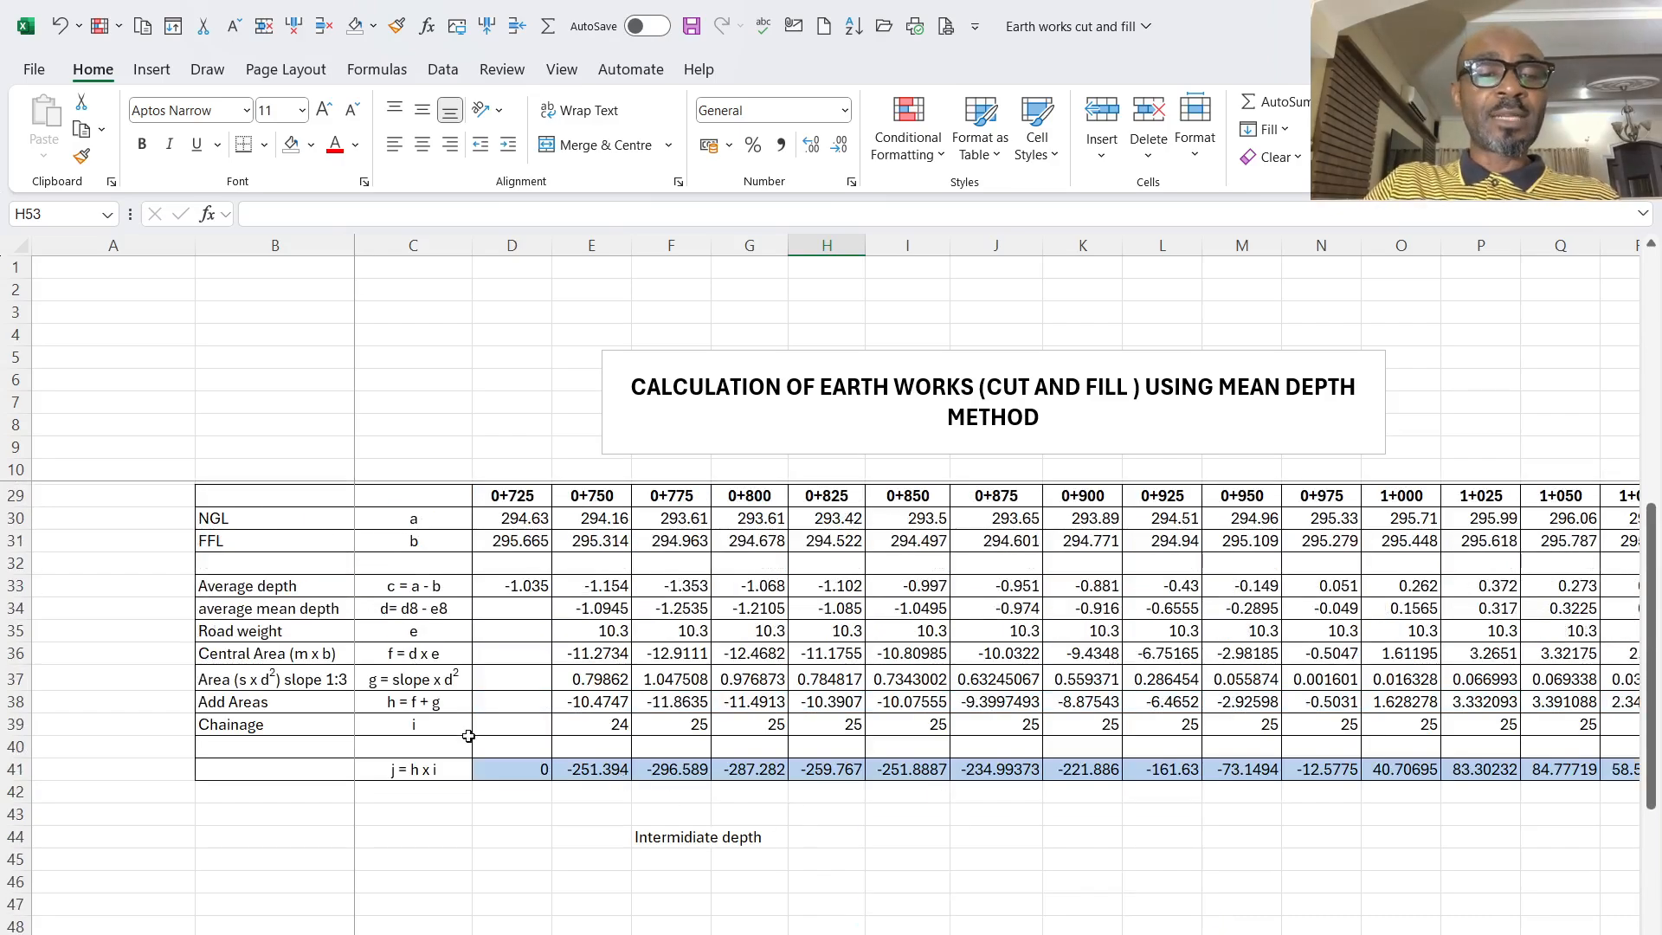
scroll(468, 736, "up", 2)
scroll(397, 738, "down", 2)
scroll(473, 666, "up", 6)
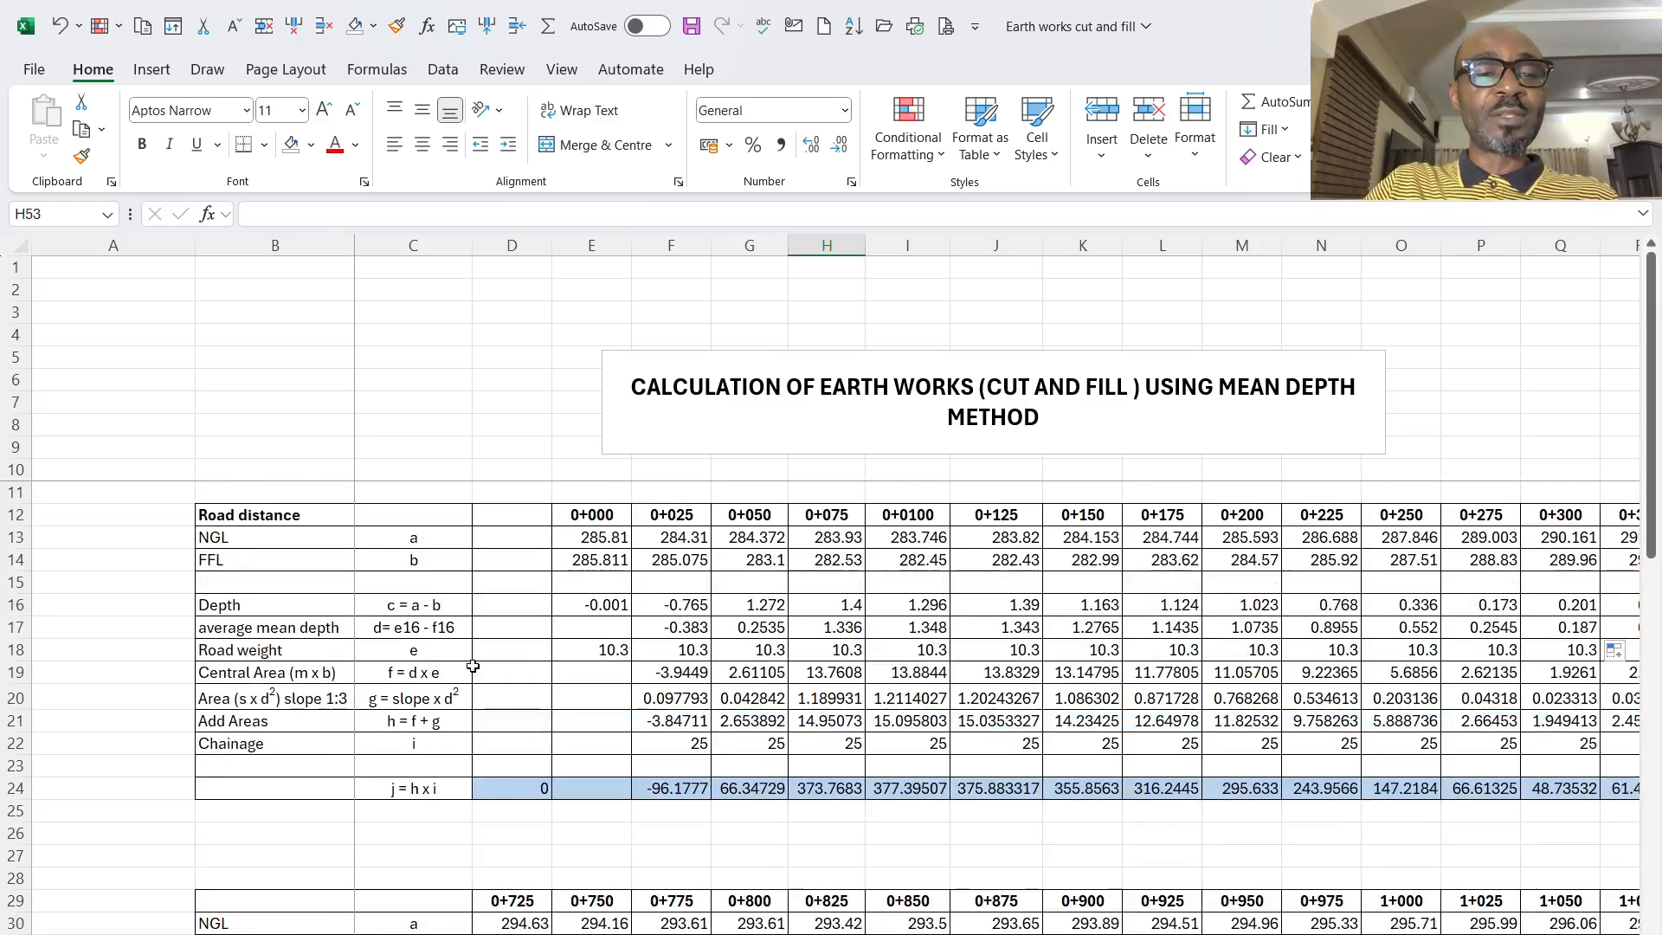
scroll(389, 641, "down", 1)
left_click(271, 612)
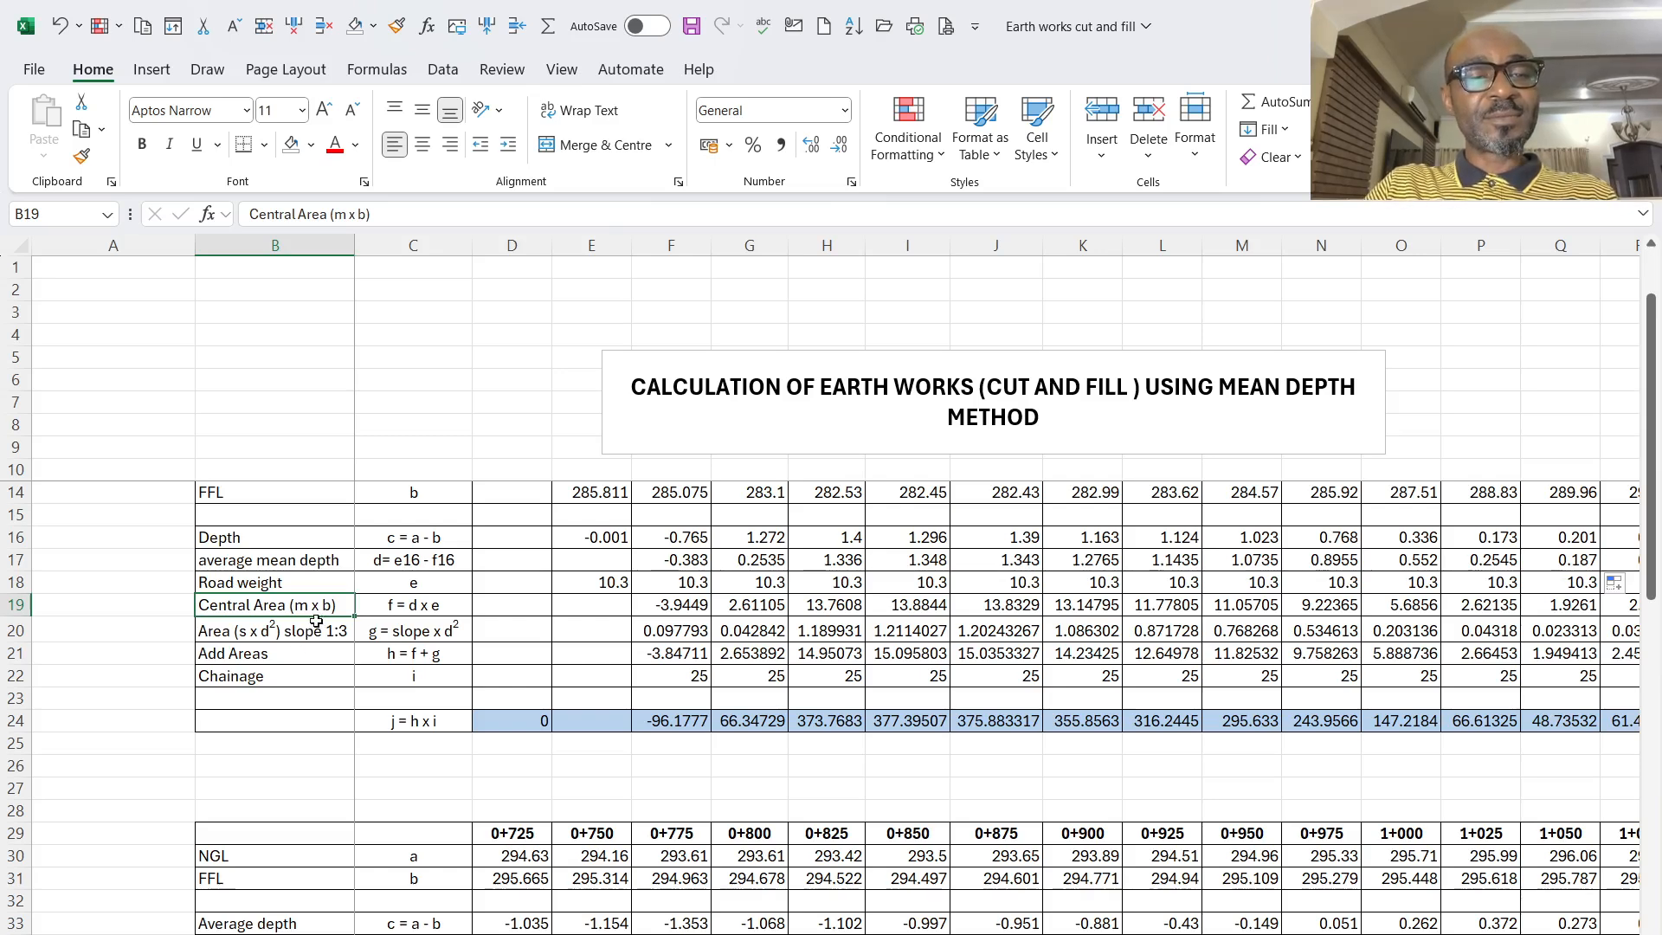
left_click(426, 611)
left_click(683, 606)
double_click(677, 601)
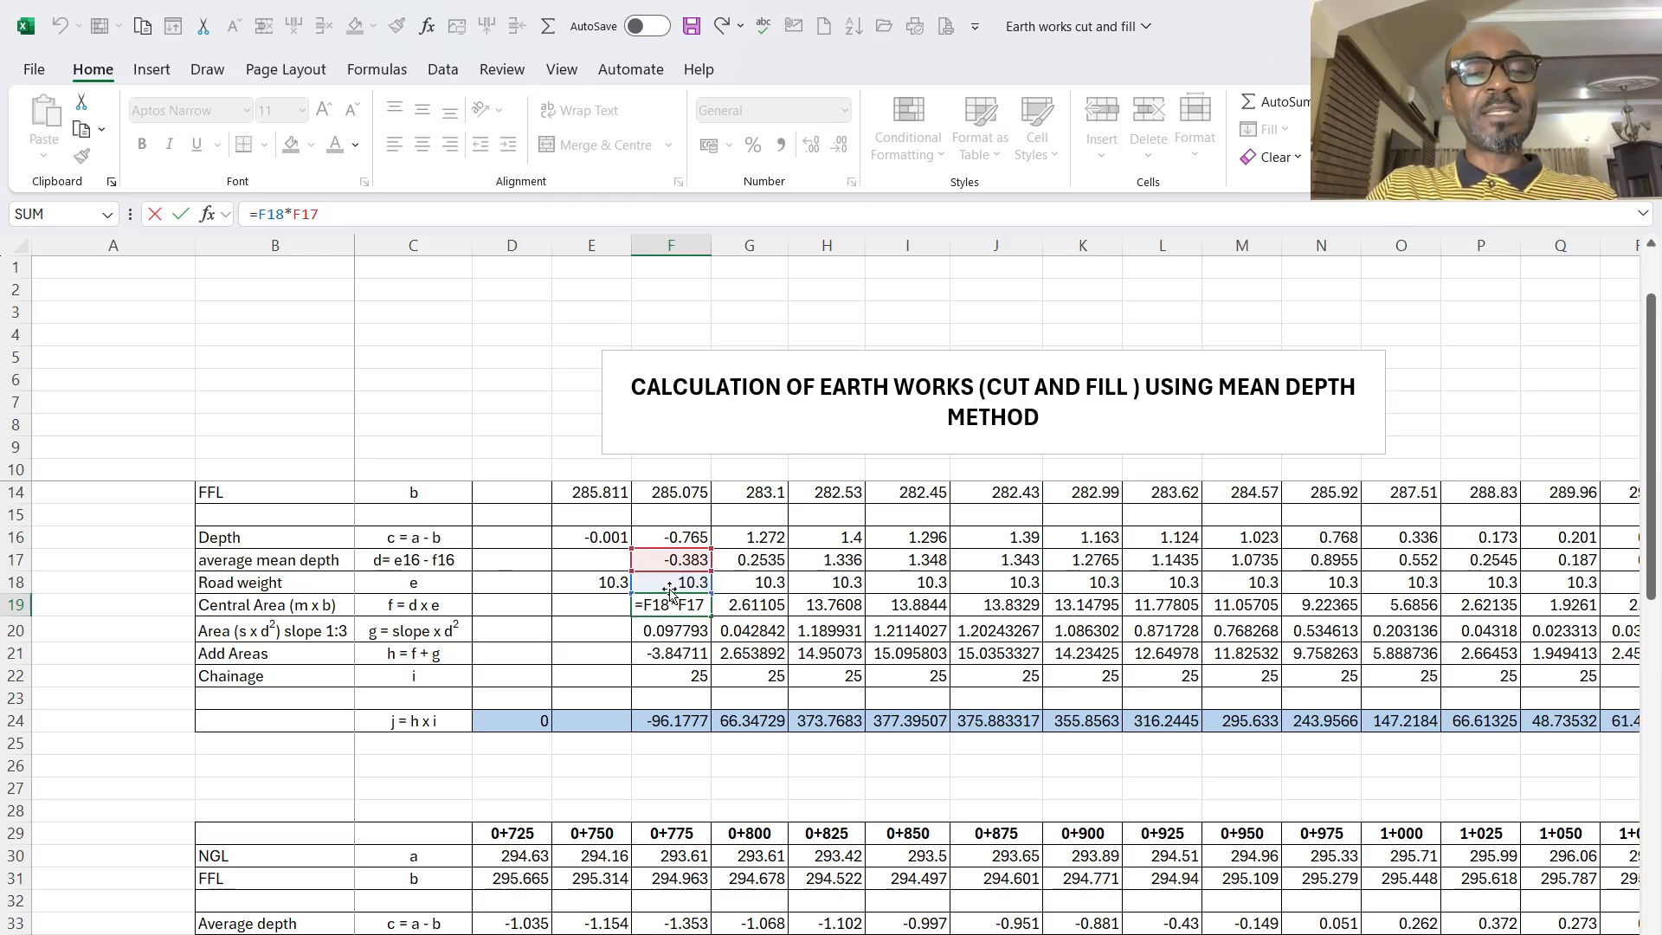
- Revisit the cross-section sketch and inspect the second table's Central Area formulas at 0+825 and 0+775
scroll(671, 595, "down", 6)
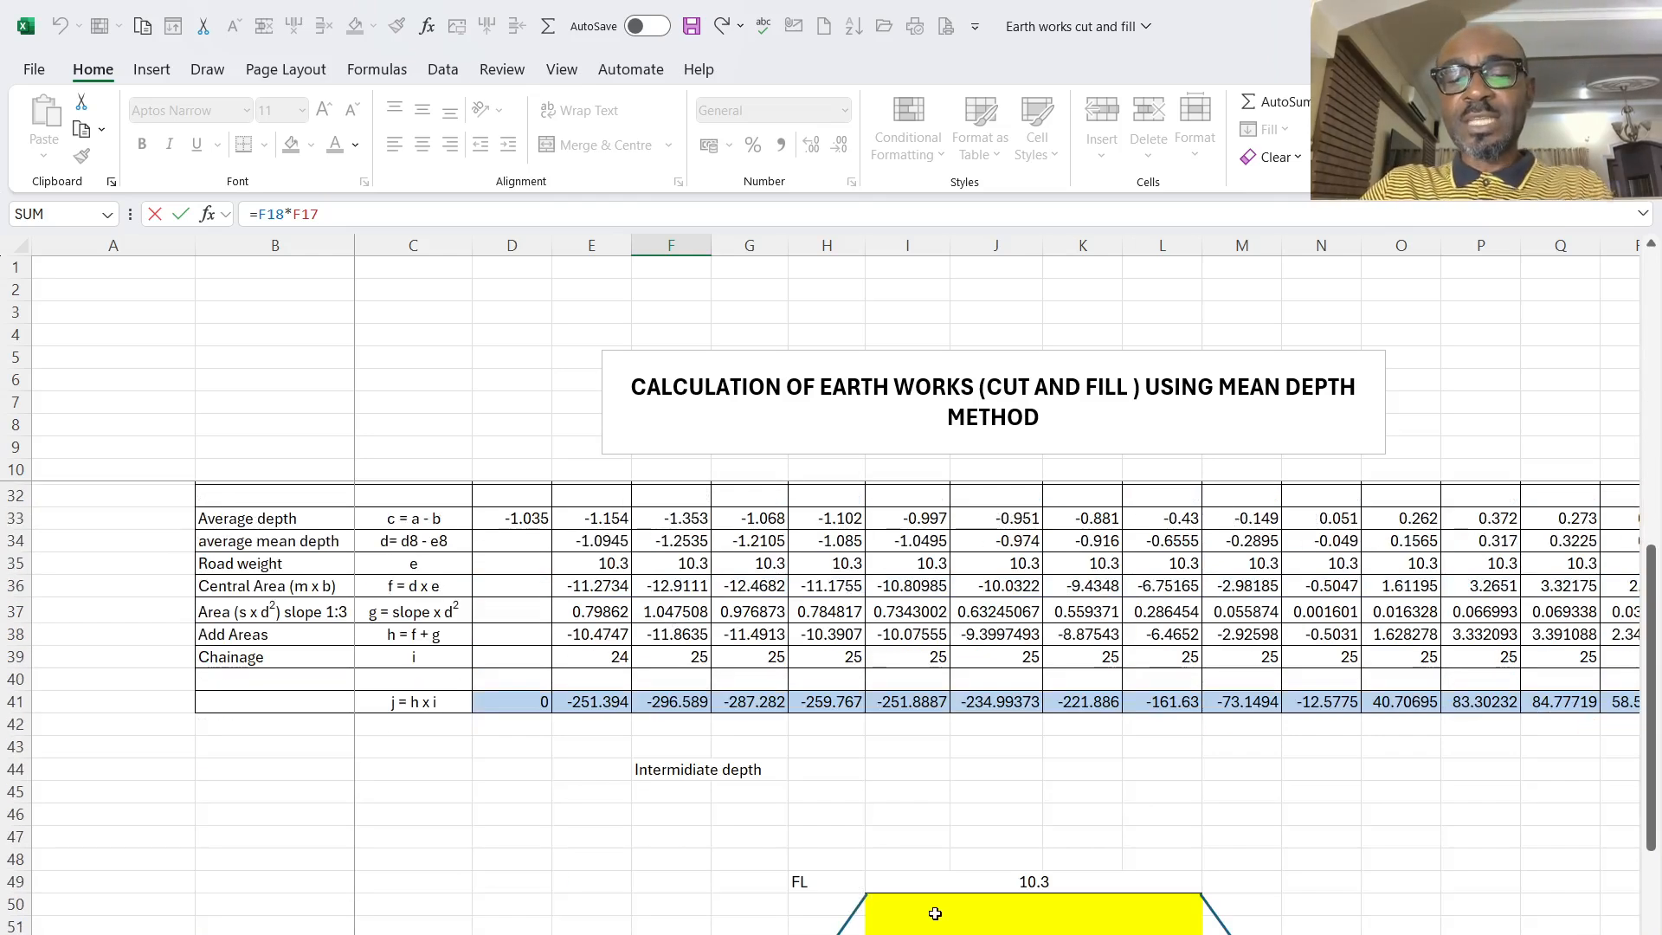
scroll(953, 904, "down", 2)
scroll(952, 905, "up", 5)
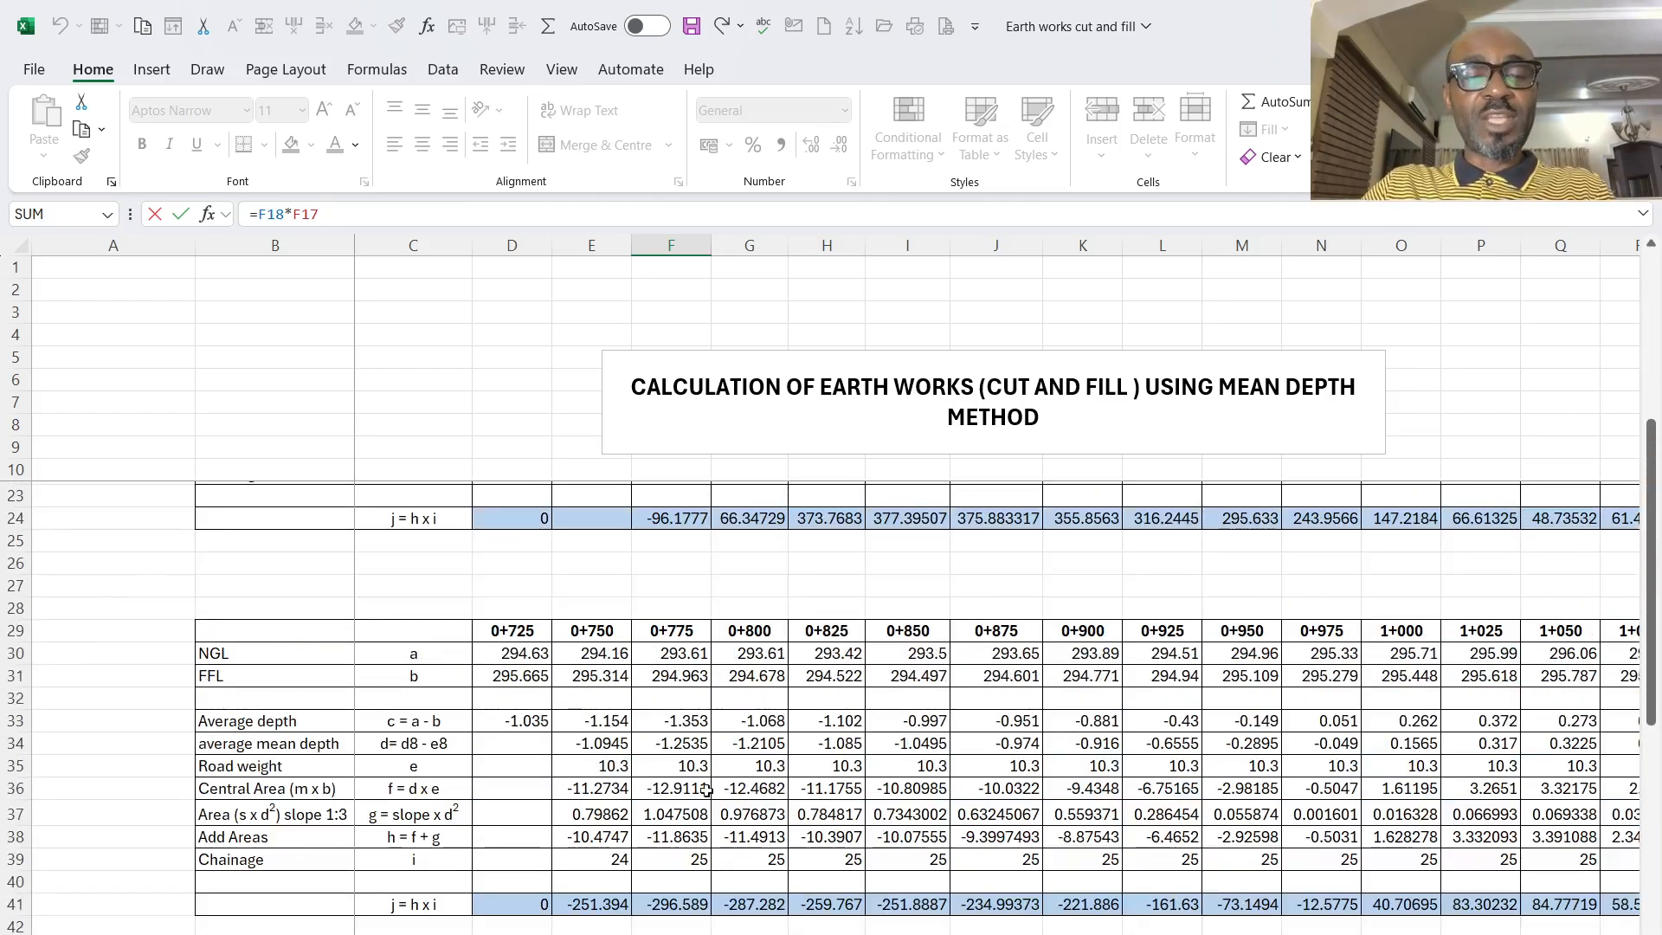
left_click(789, 784)
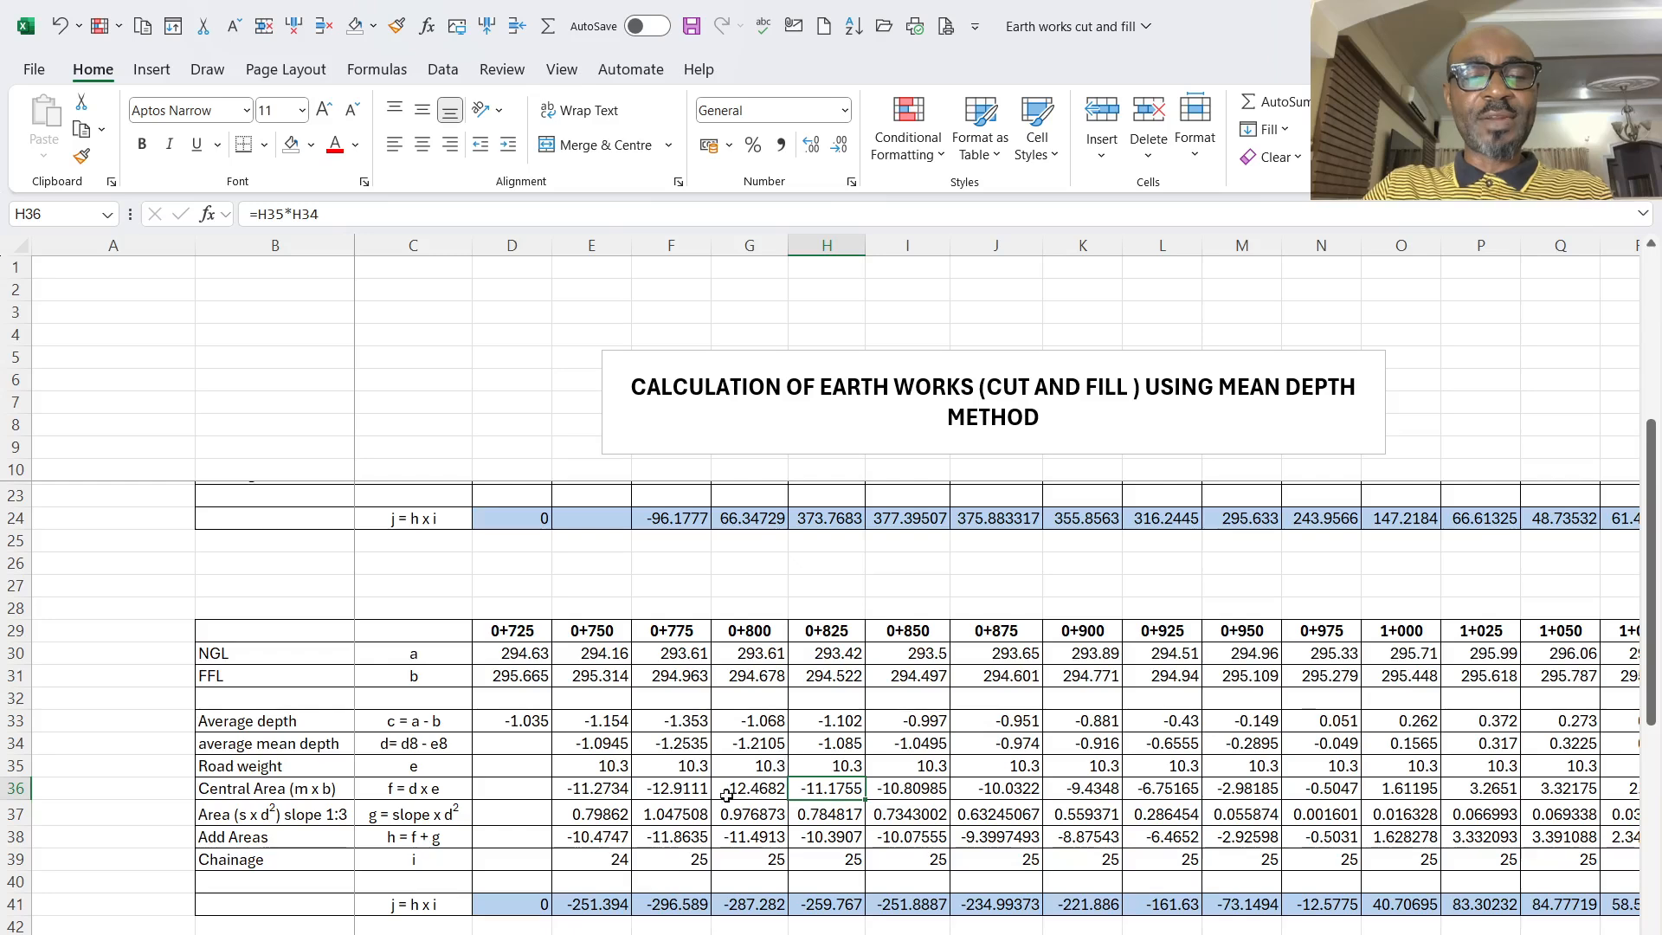
left_click(649, 790)
scroll(649, 789, "down", 2)
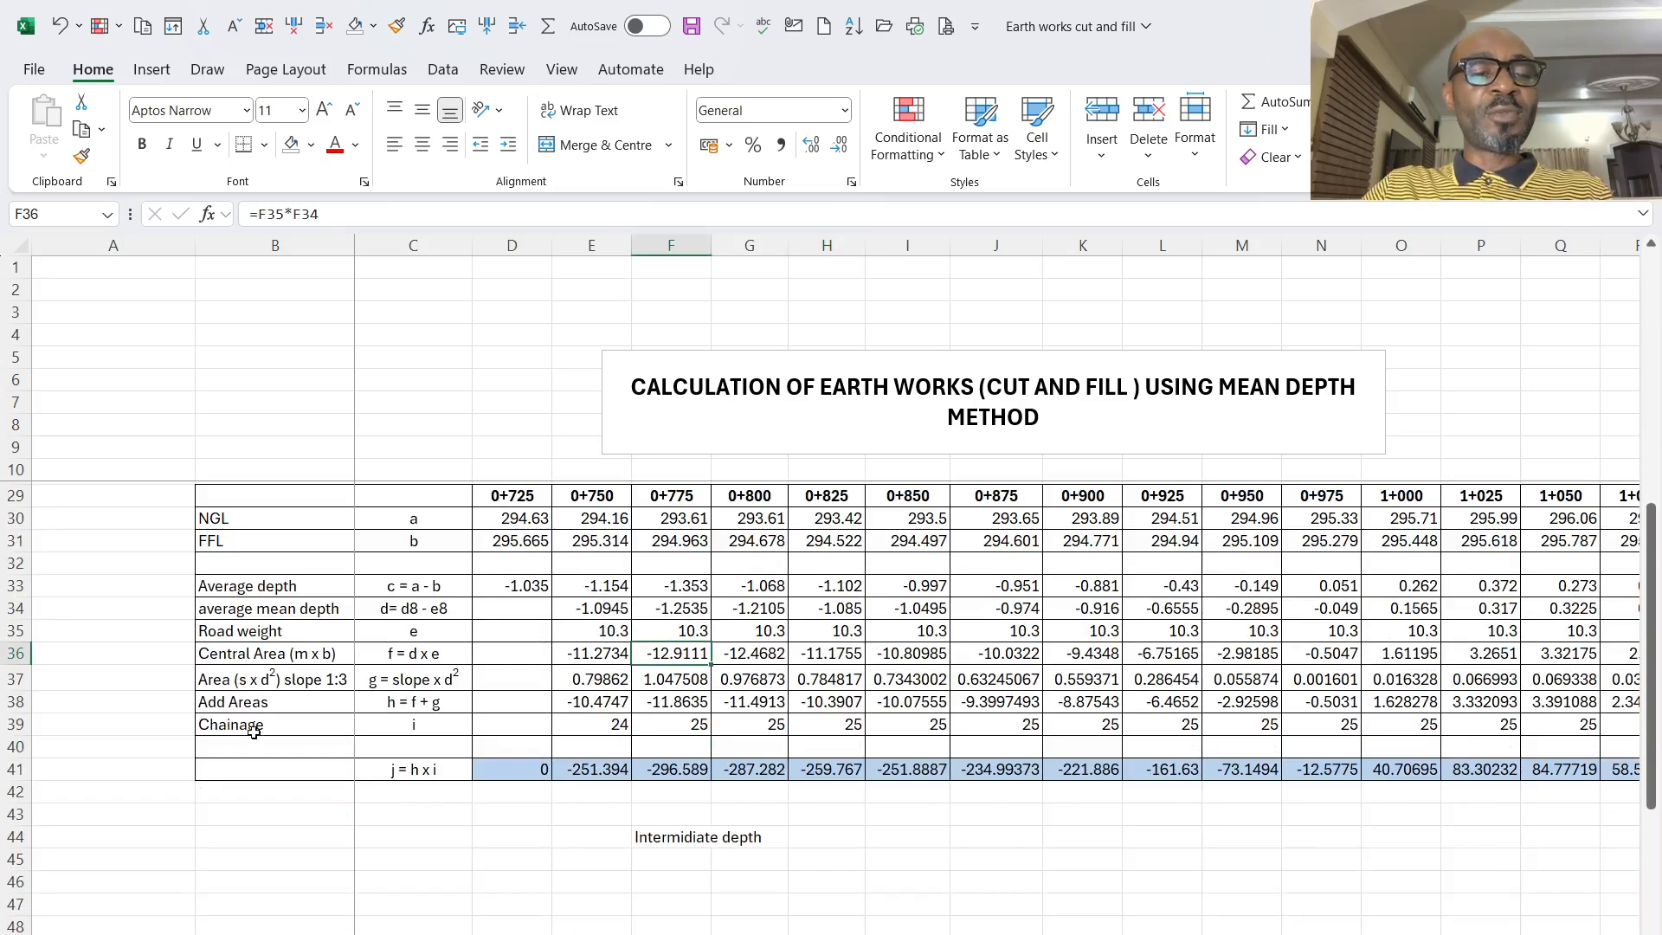
- Change the second table's Area (s x d²) slope 1:3 formula at 0+750 to =E34^2*(1/3), dropping the multiplication by 2
left_click(236, 679)
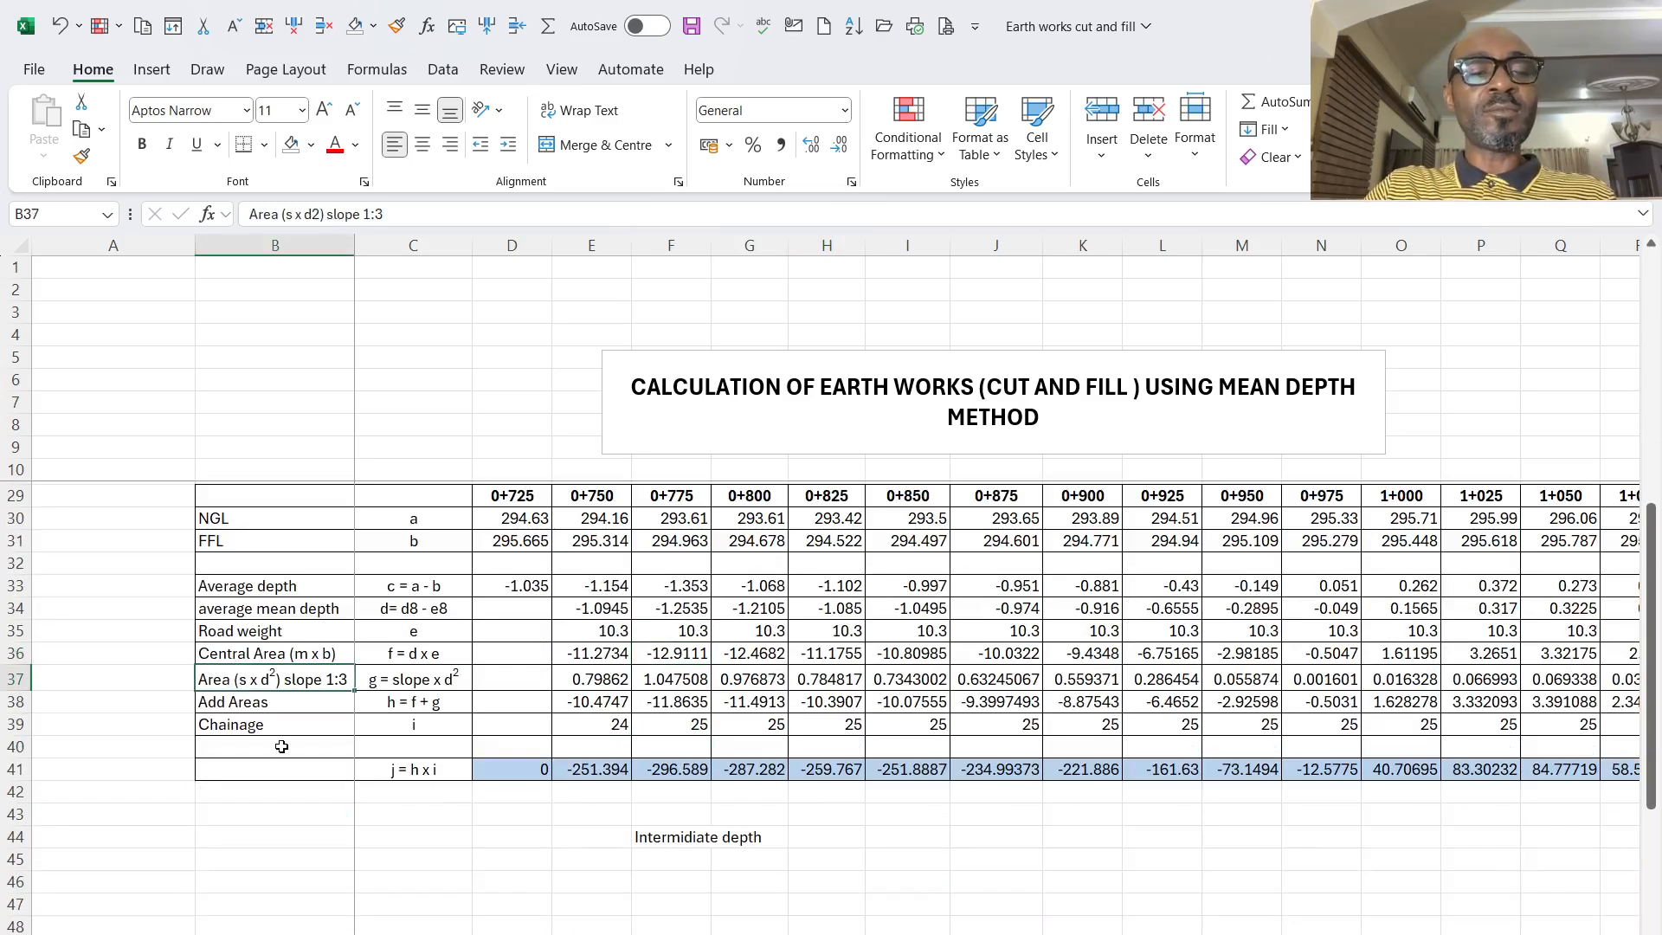
scroll(805, 894, "down", 3)
scroll(230, 706, "up", 4)
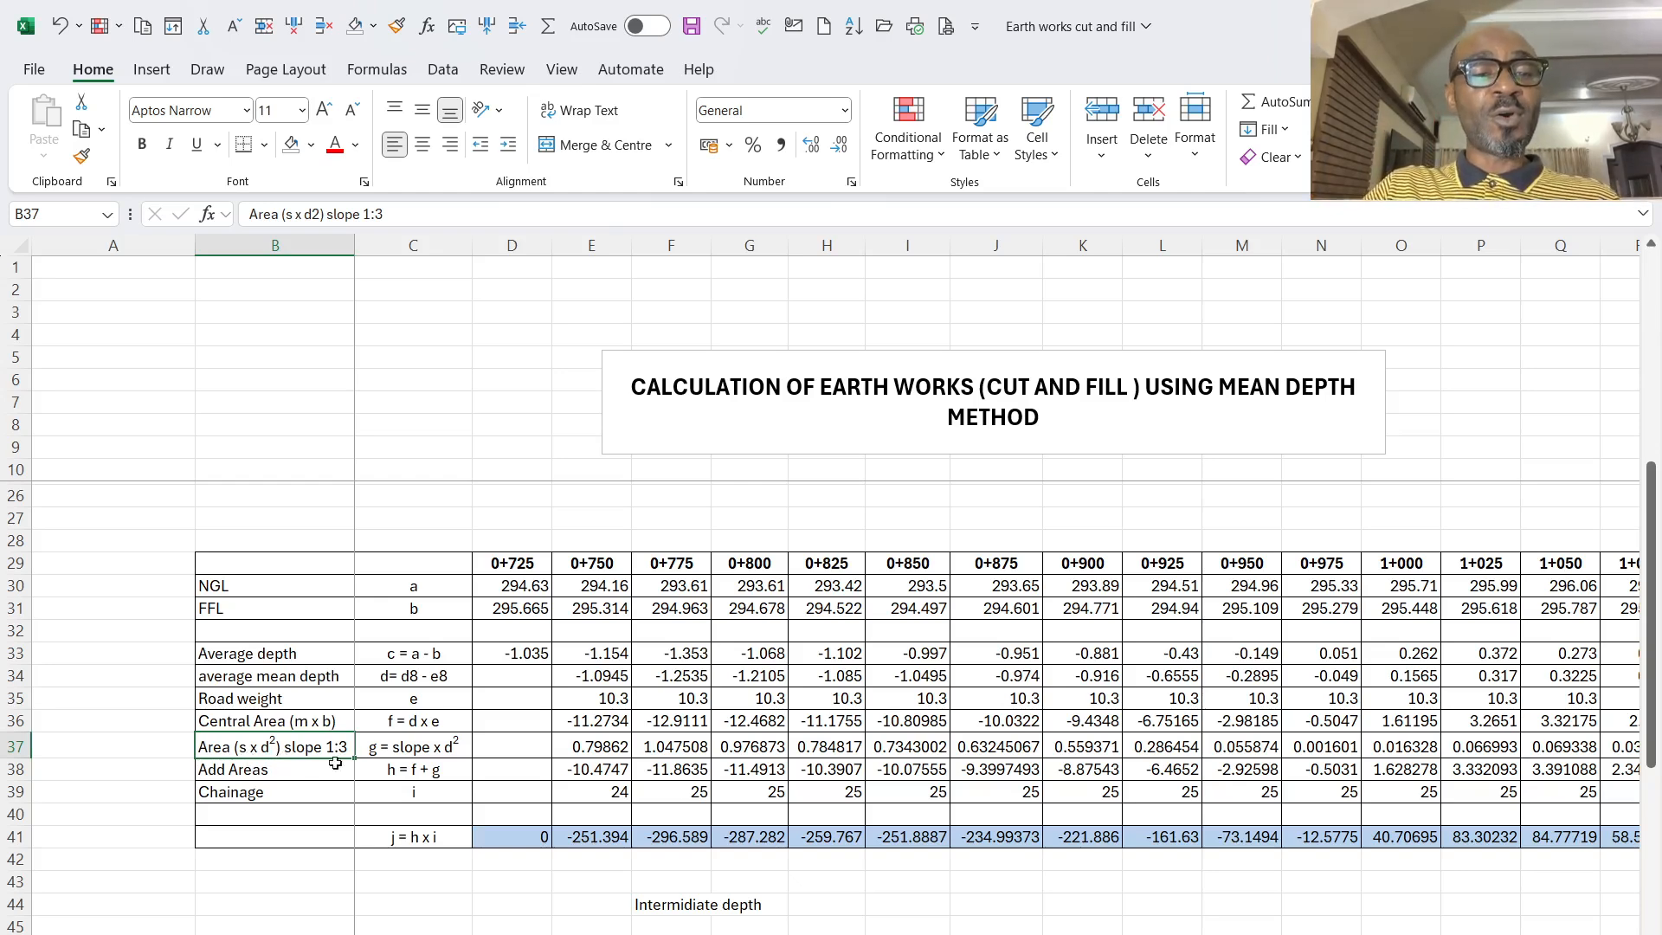
left_click(569, 741)
key("F2")
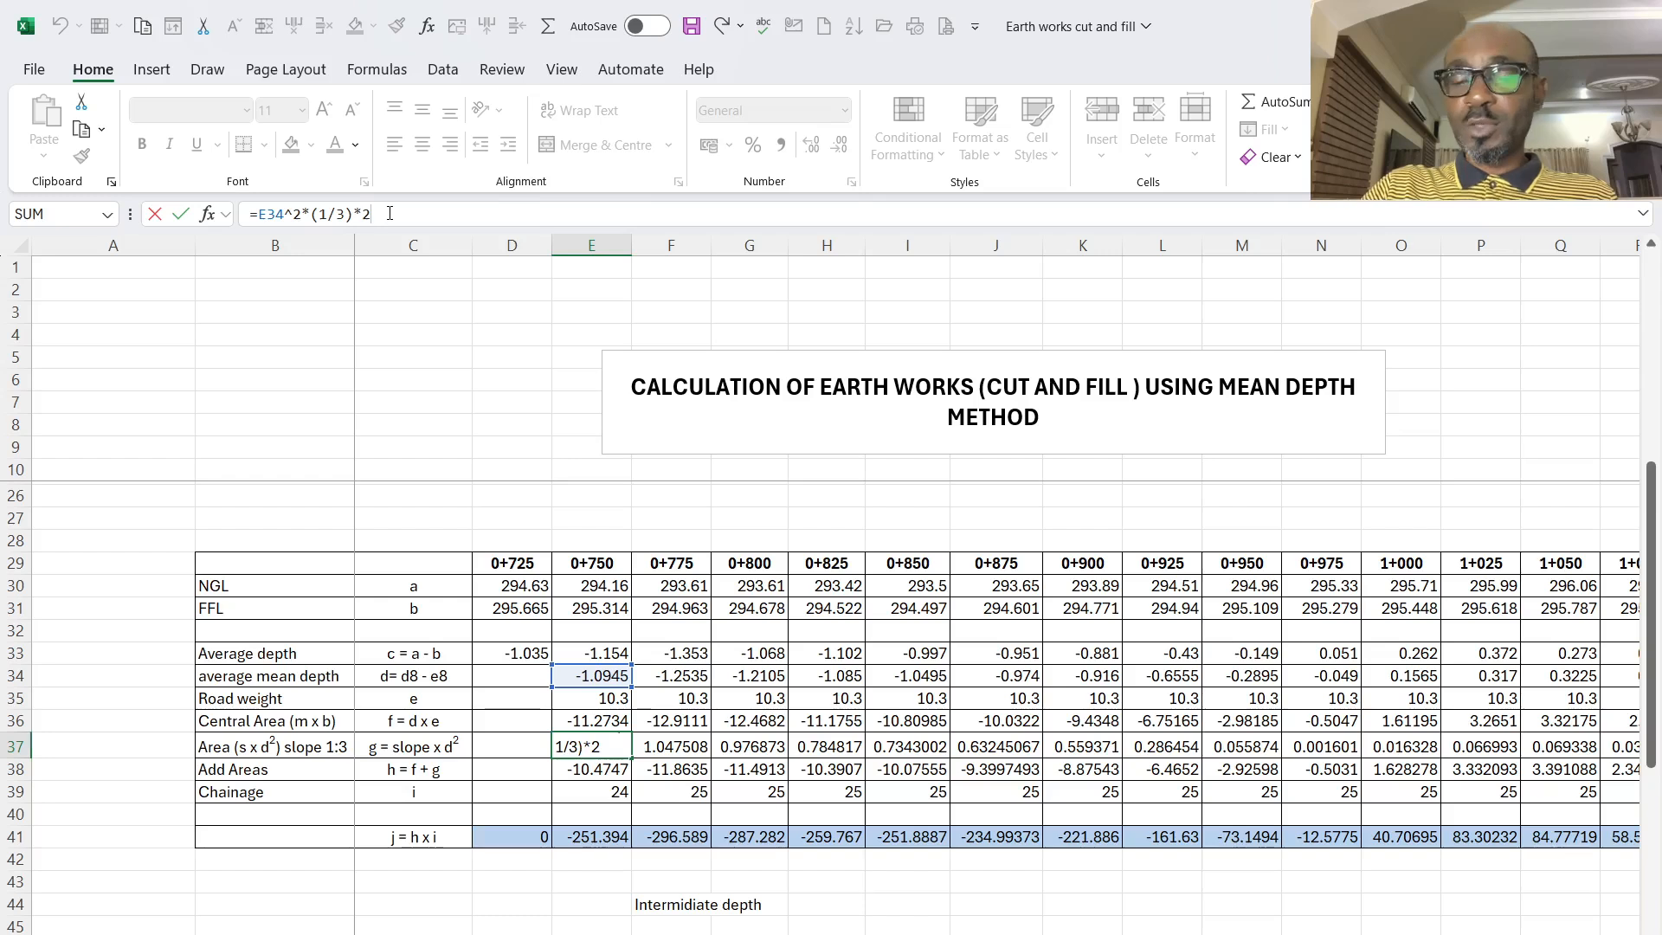
key("BackSpace")
key("BackSpace")
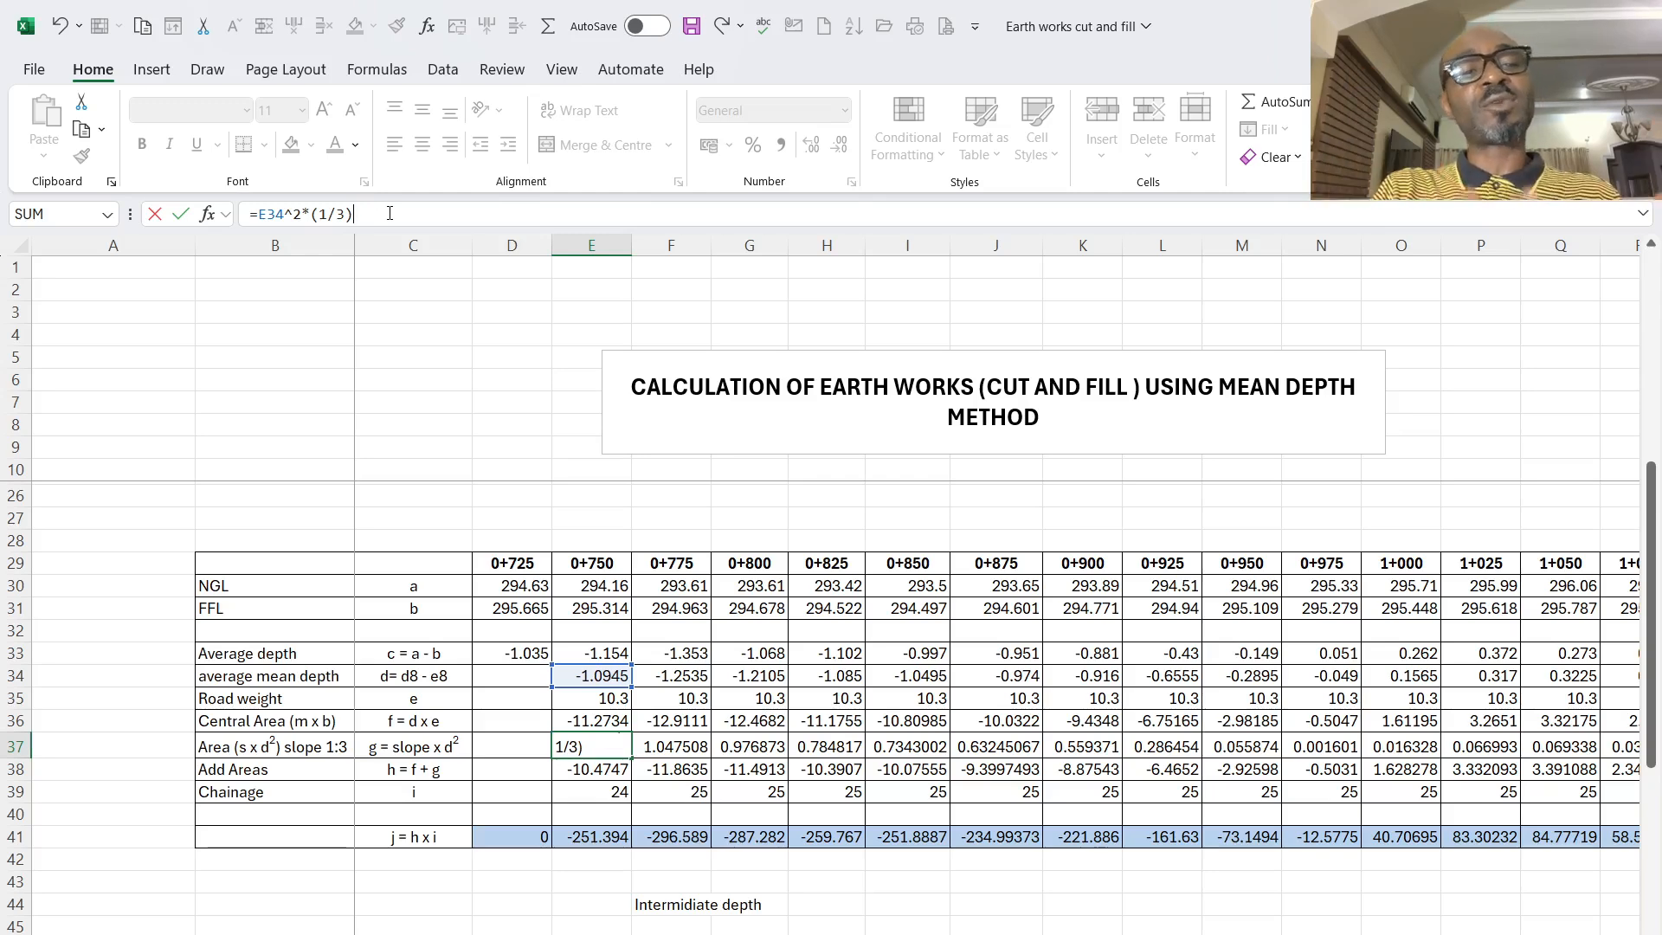
key("Return")
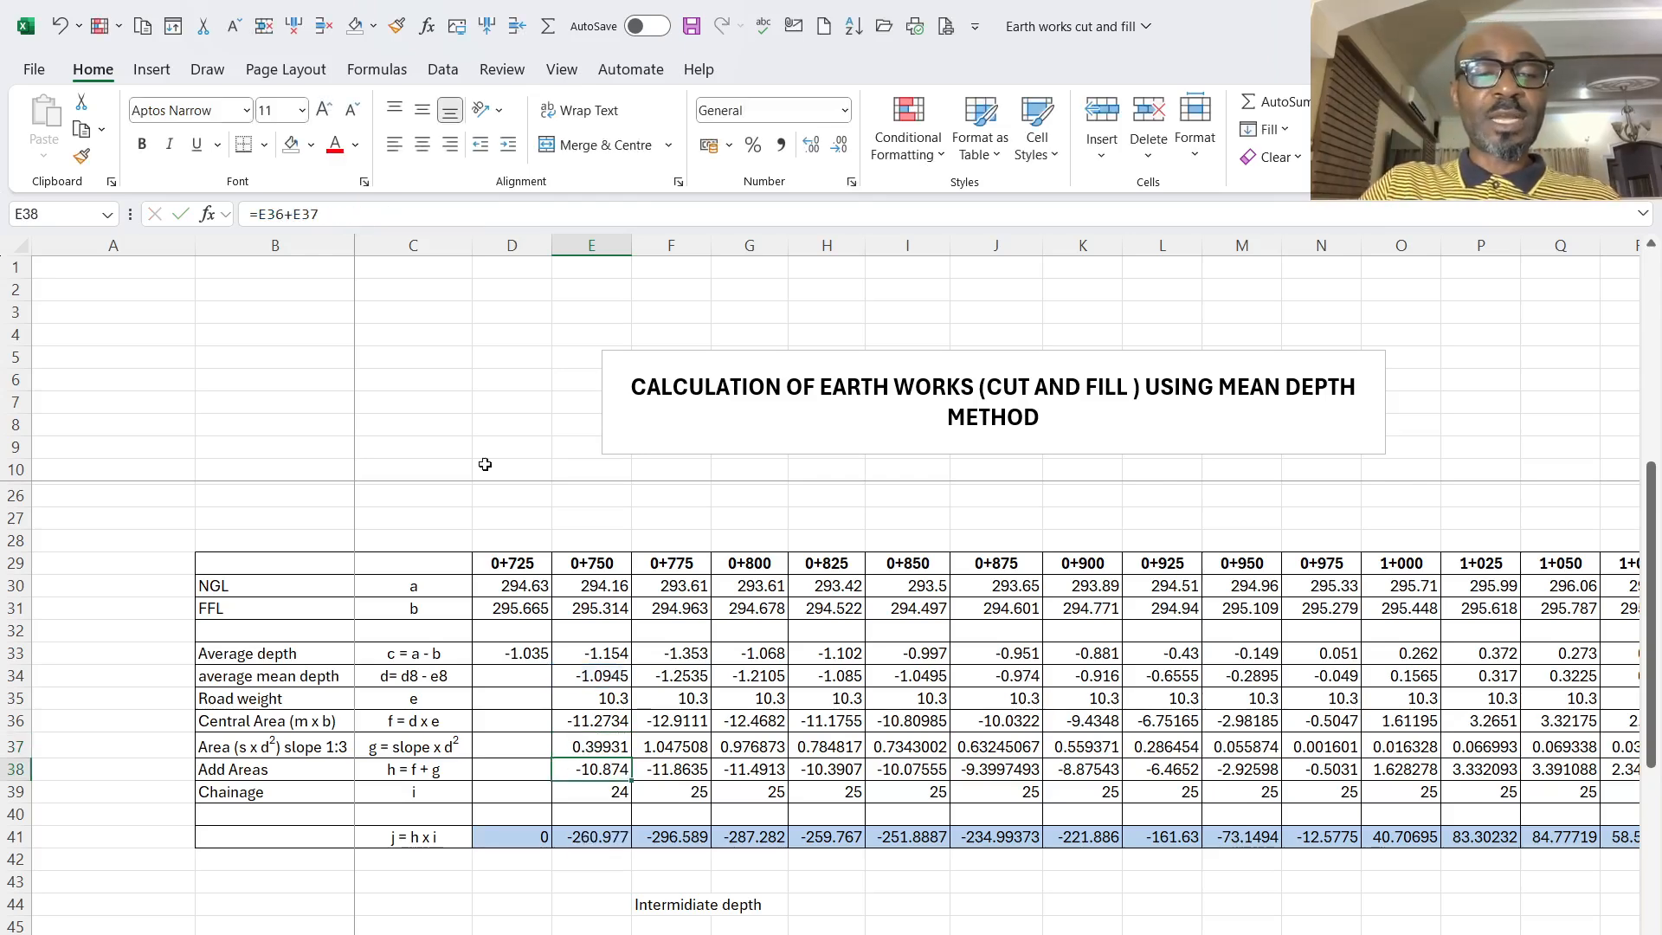
- Fill the slope area formula from 0+750 across the second table's row to chainage 1+450
left_click(601, 750)
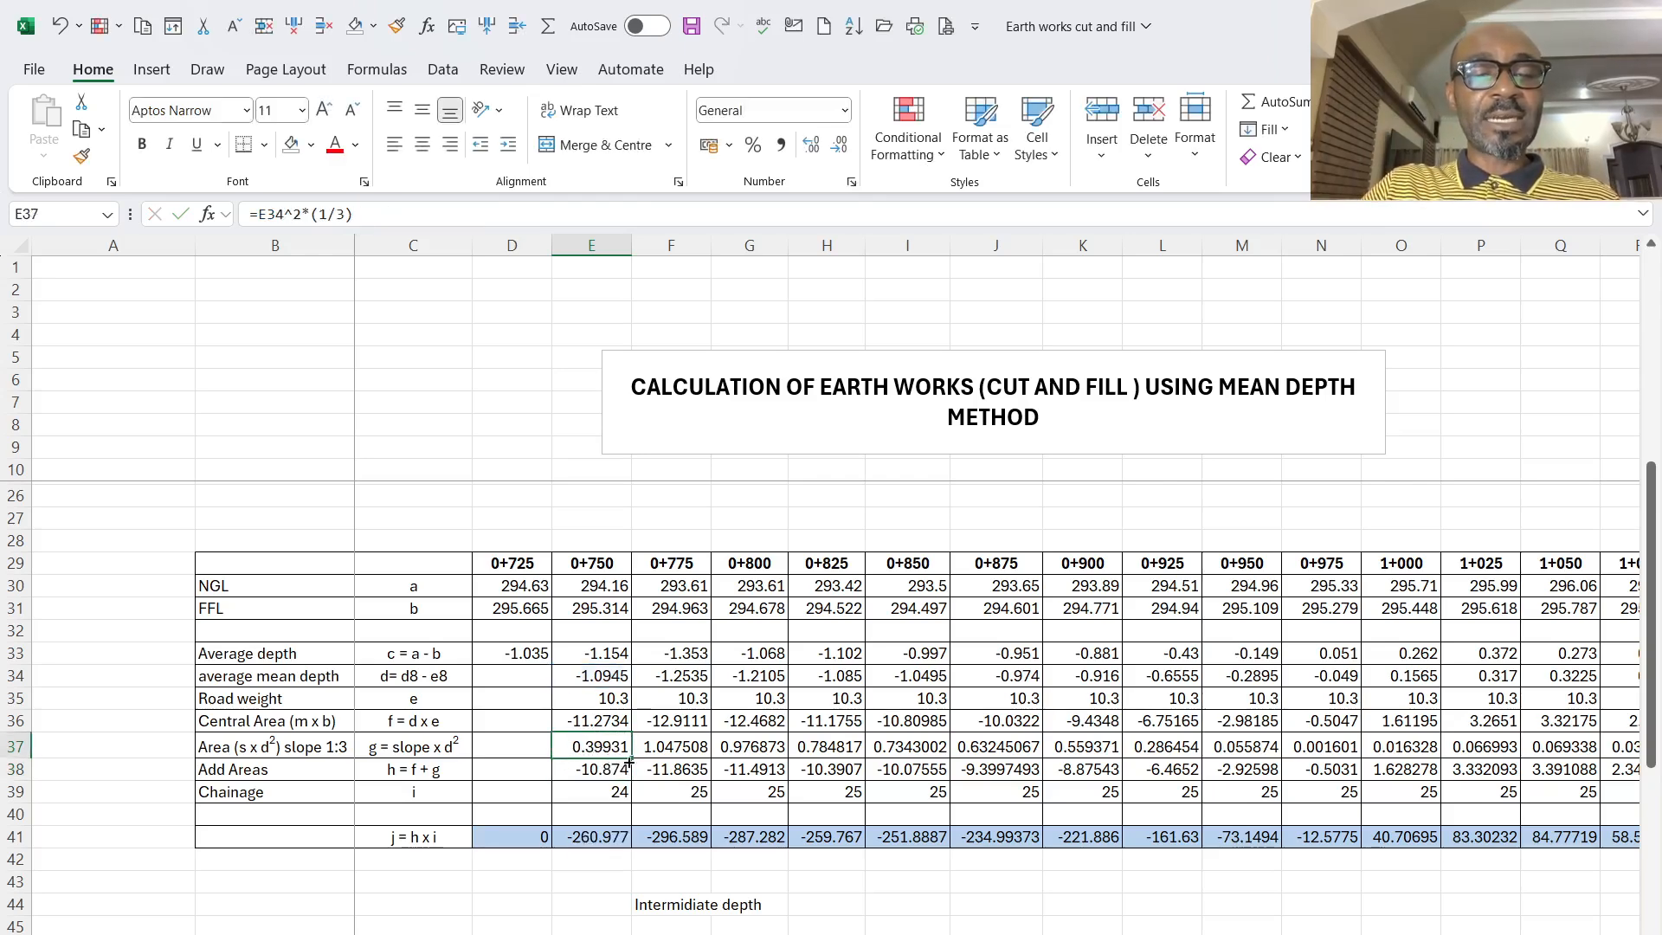
left_click_drag(632, 761, 1655, 900)
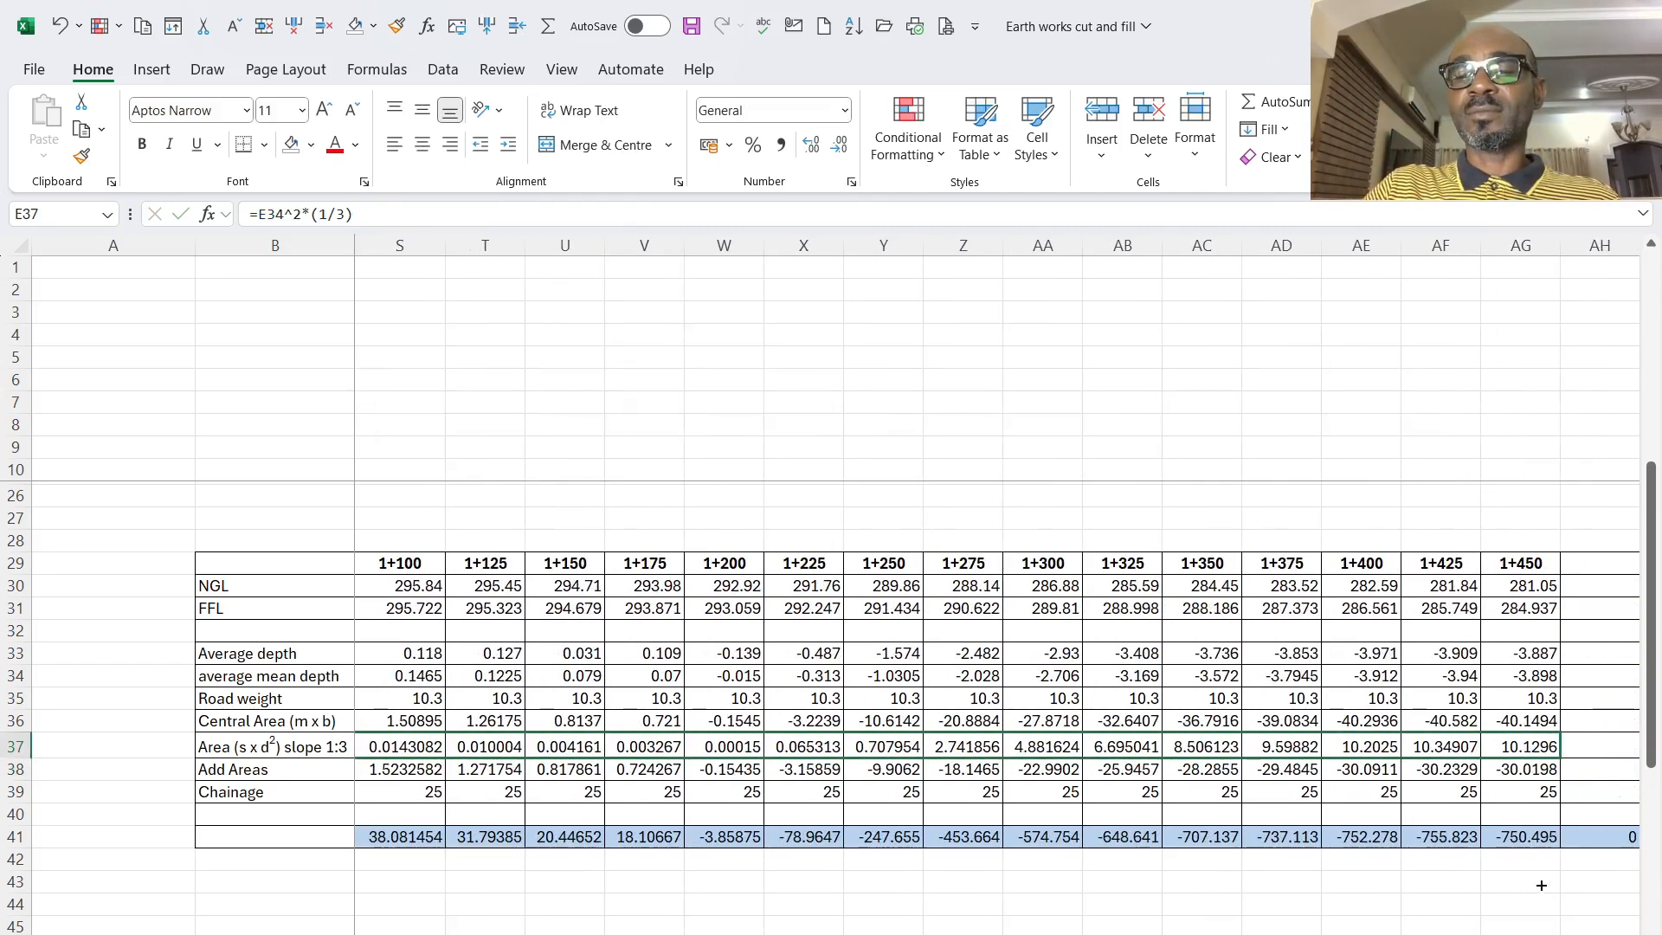
mouse_move(1542, 886)
left_mouse_down()
mouse_move(1552, 842)
mouse_move(1538, 832)
left_mouse_up()
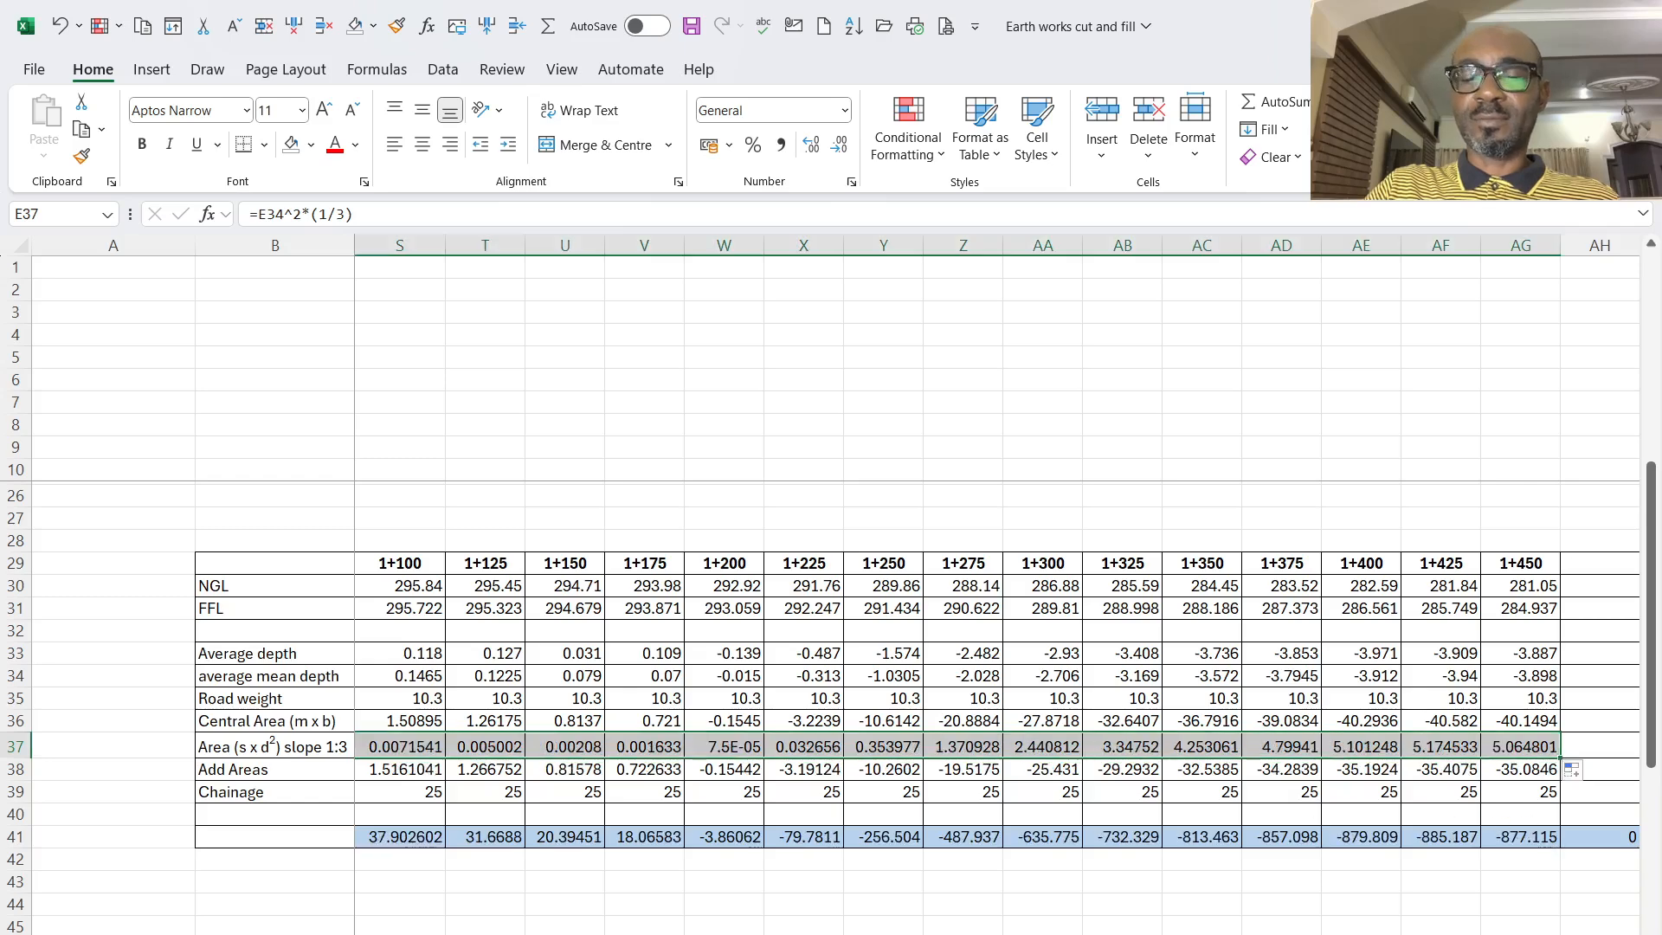
scroll(995, 693, "left", 5)
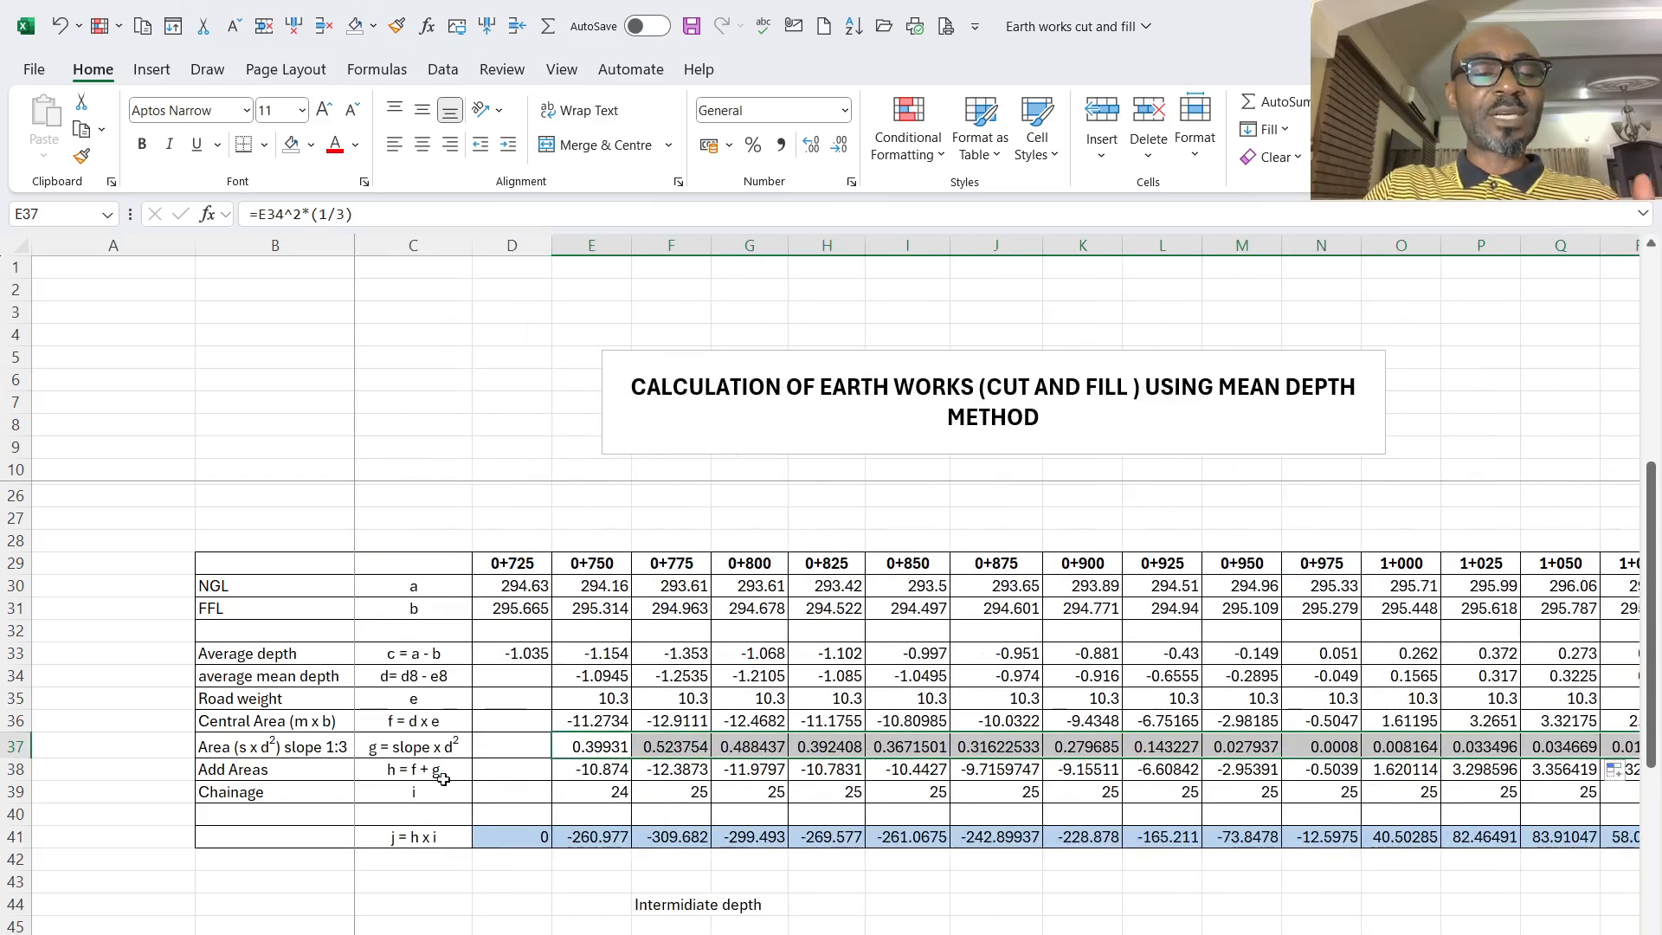
- Examine which cells the second table's Add Areas formula at 0+750 sums
left_click(595, 772)
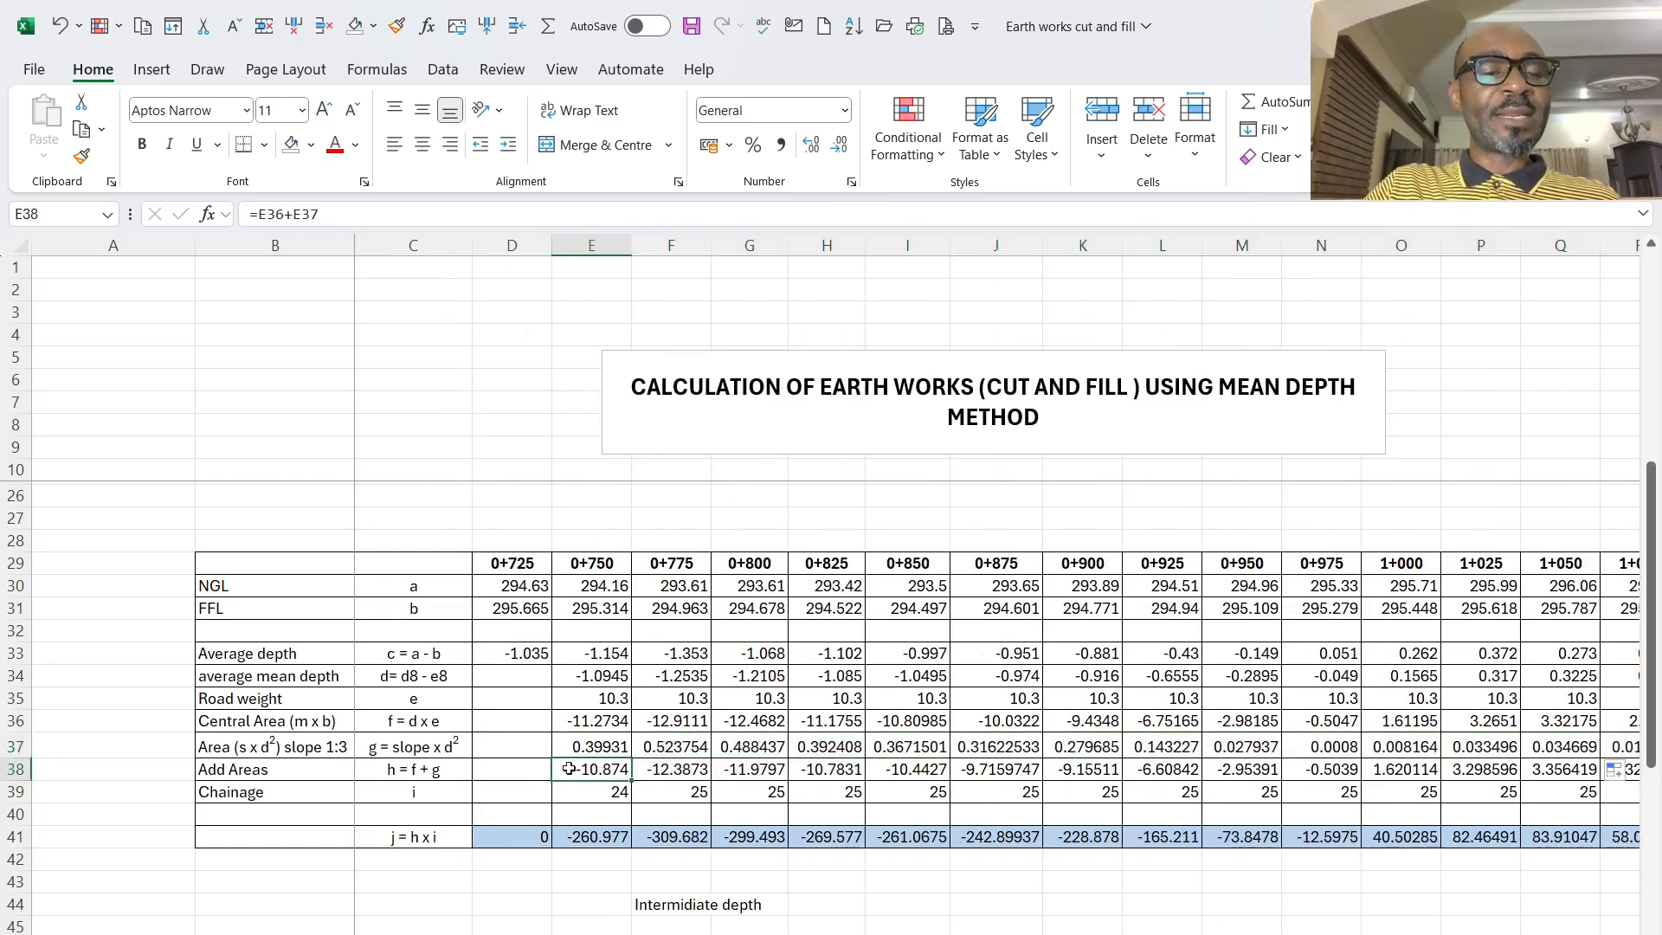
left_click(364, 214)
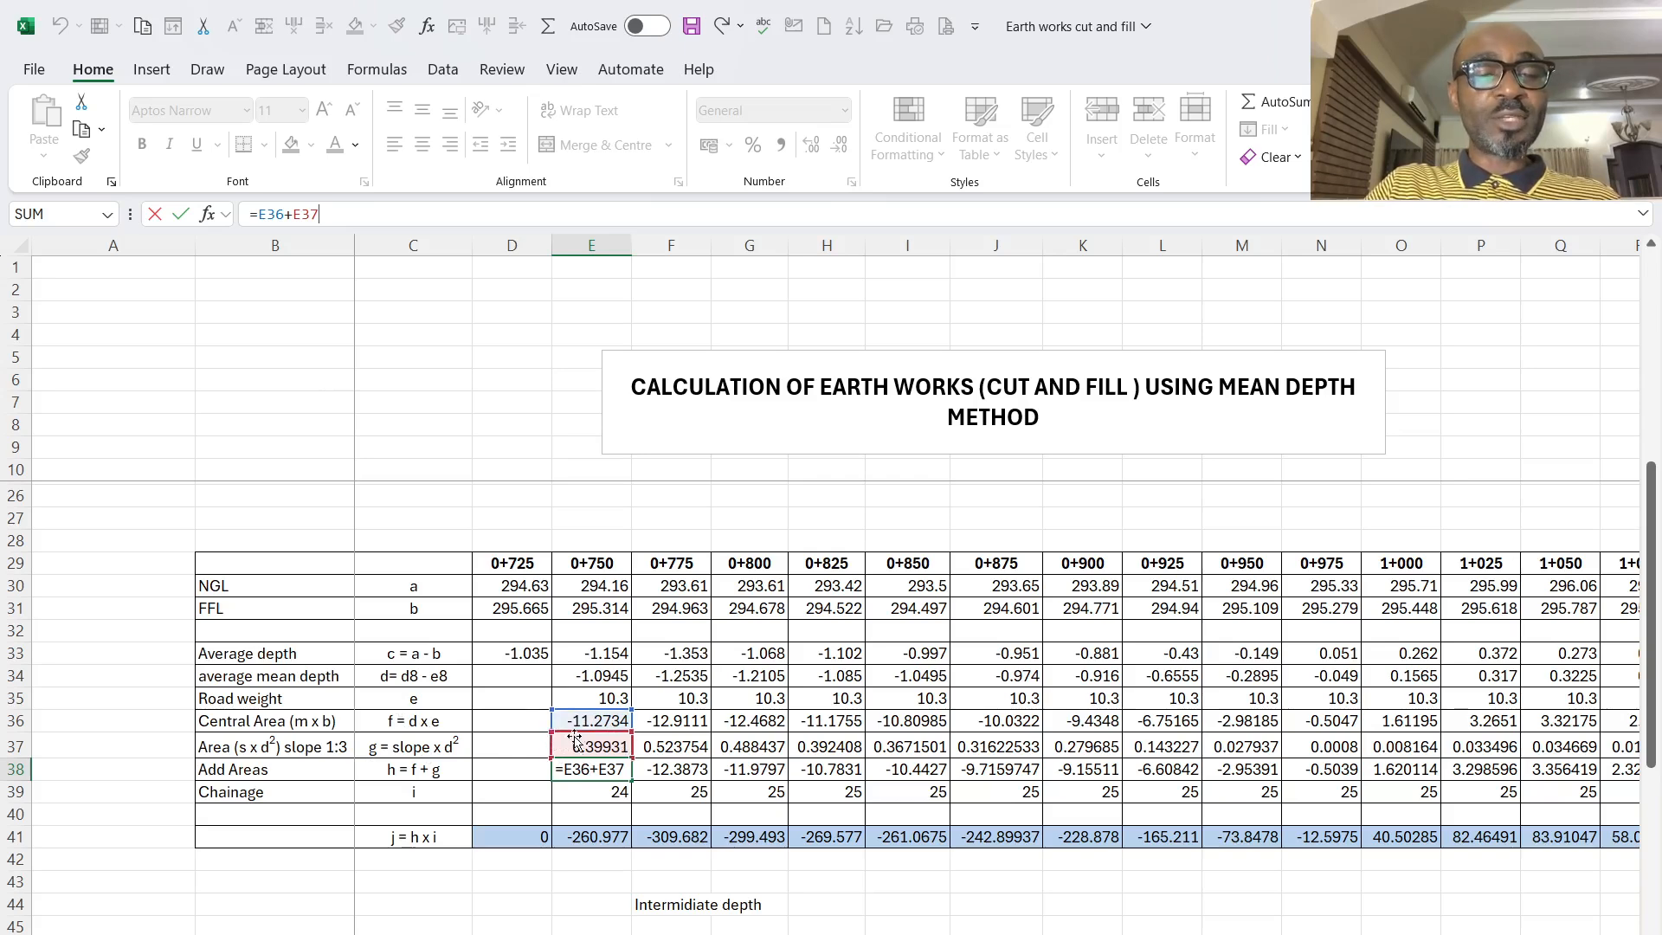
key("Return")
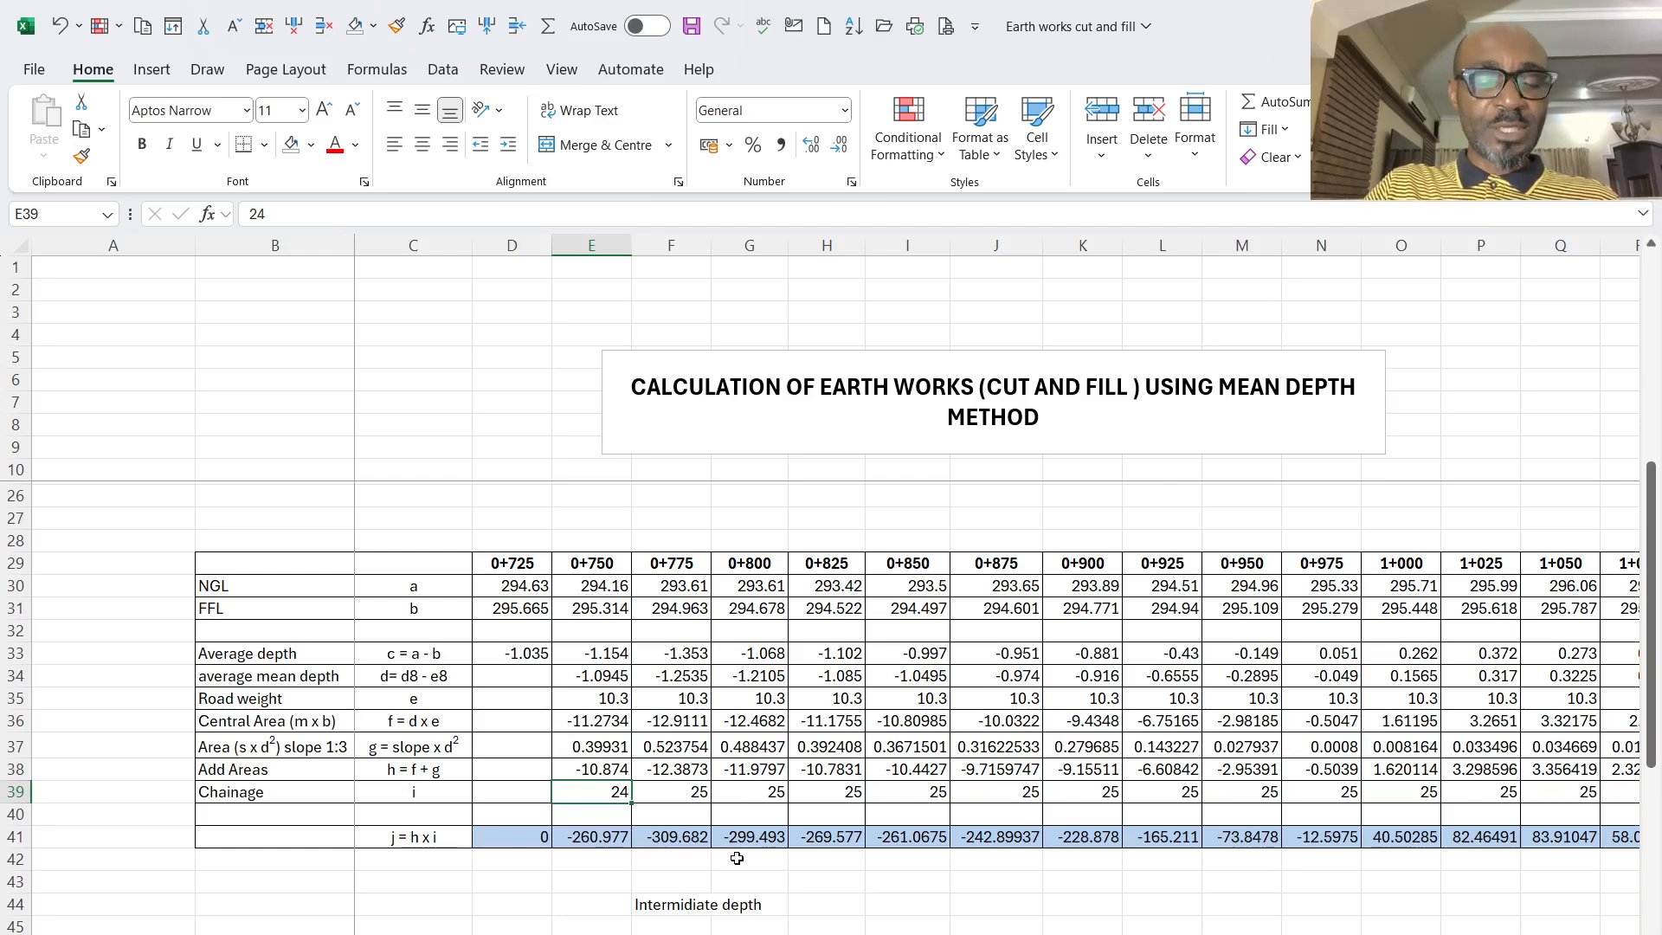
- Set the second table's Chainage value at 0+750 to 25 and check it against the rest of the row
type("25")
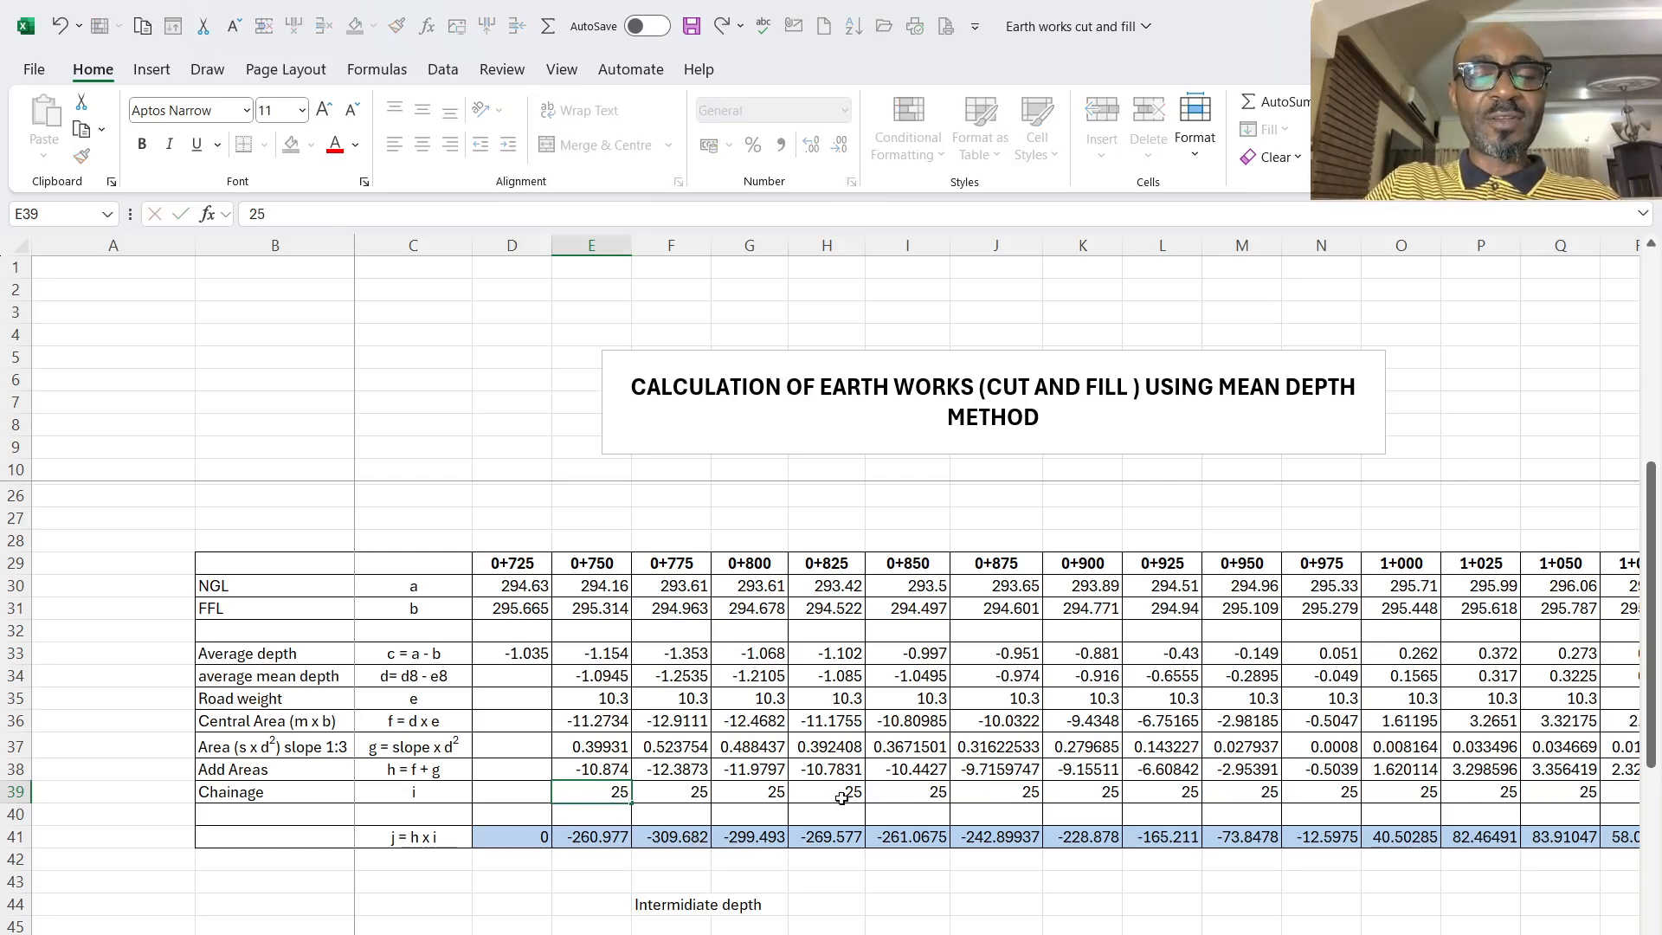
left_click(841, 797)
left_click(606, 800)
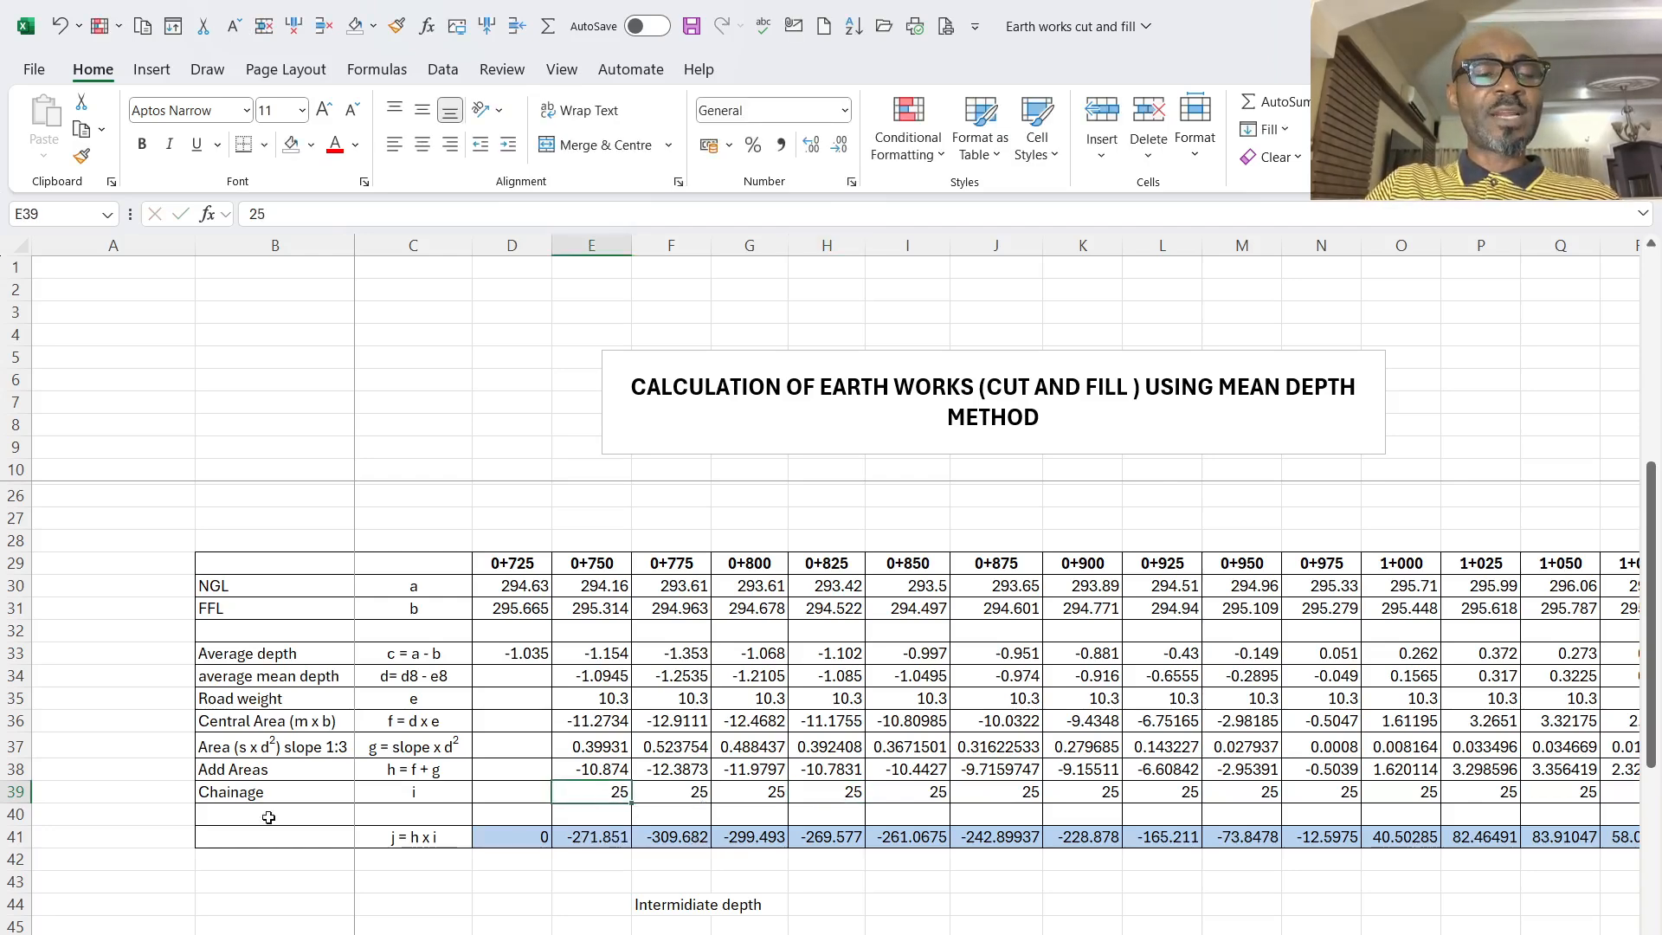
left_click(16, 792)
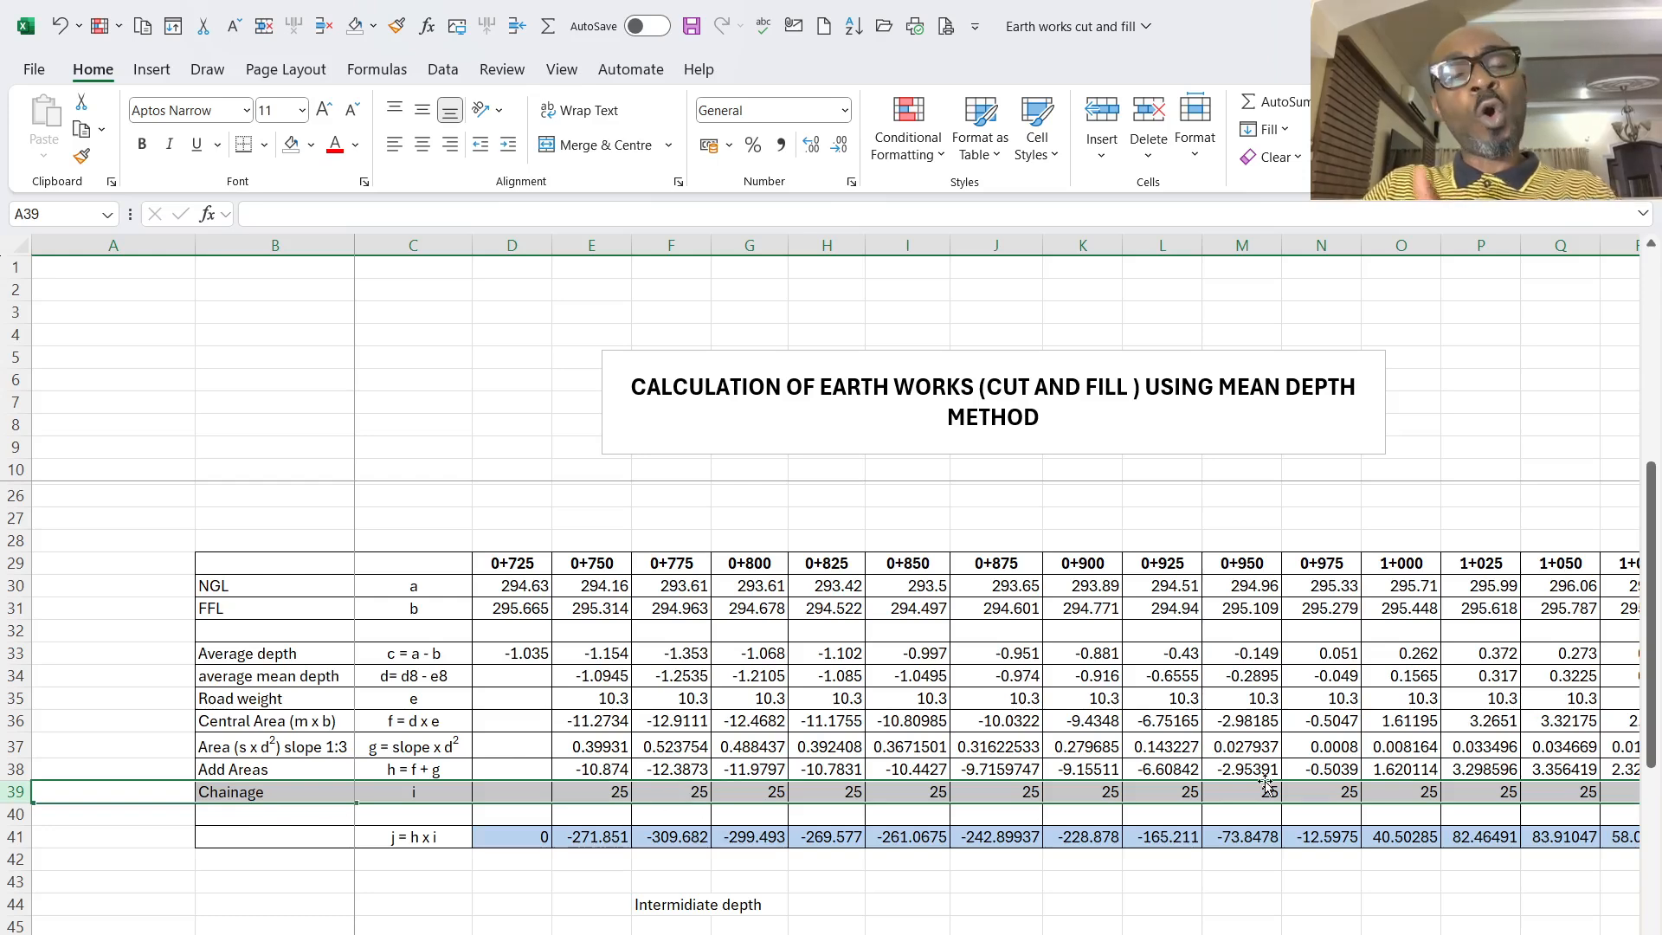
scroll(1266, 784, "down", 2)
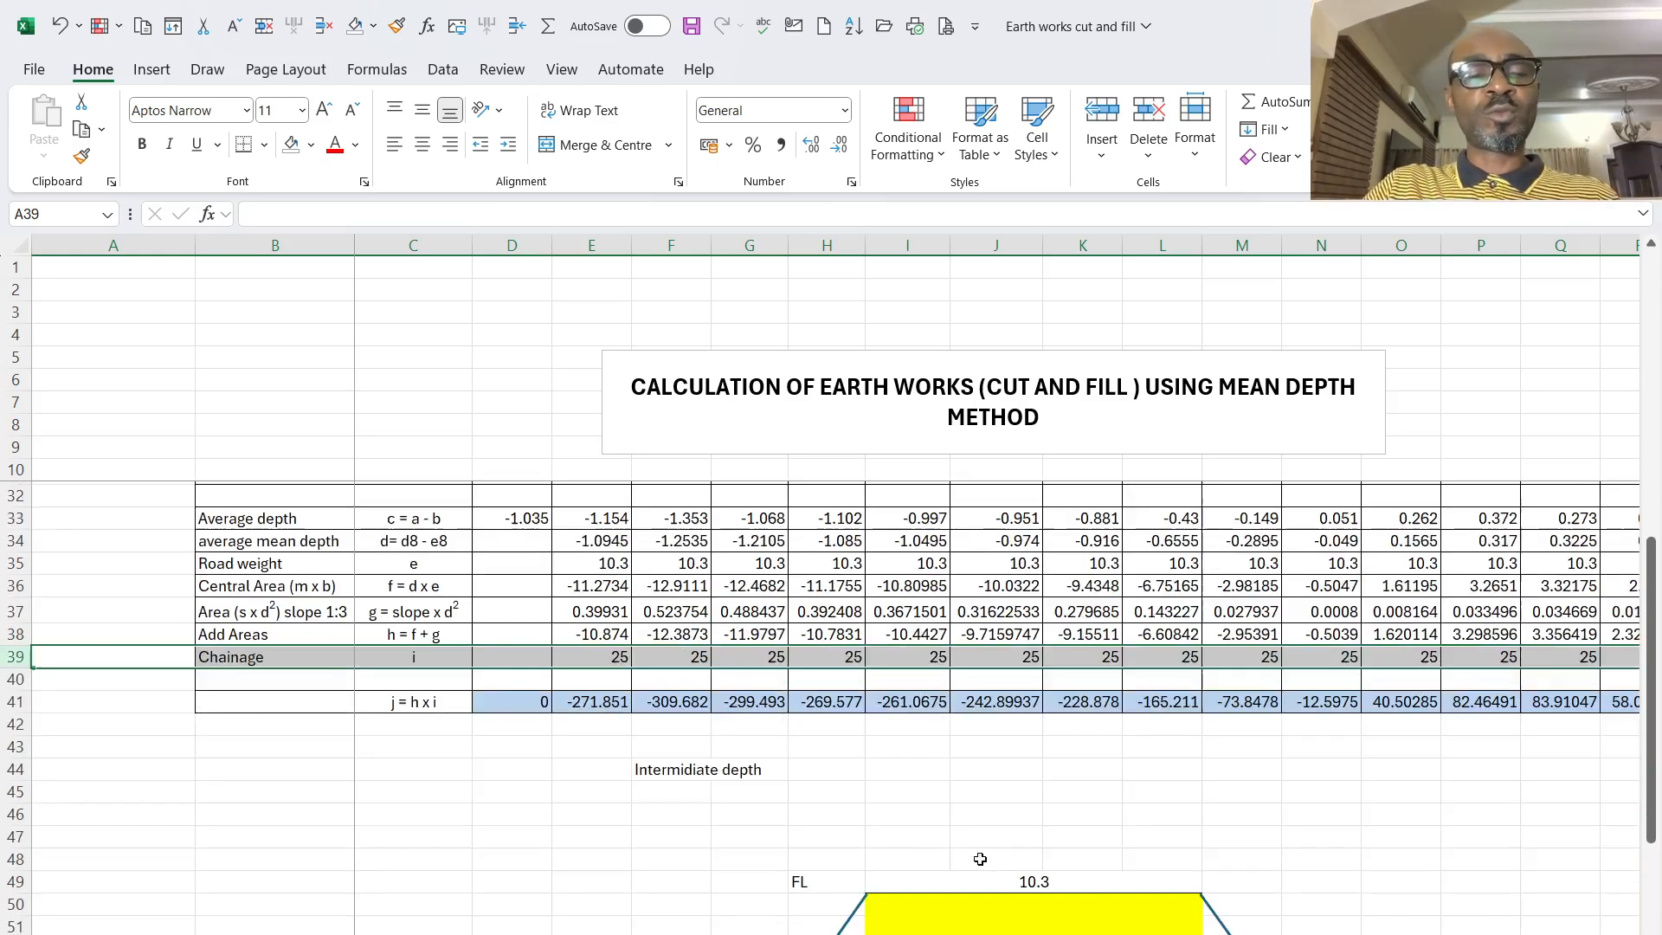
left_click(608, 651)
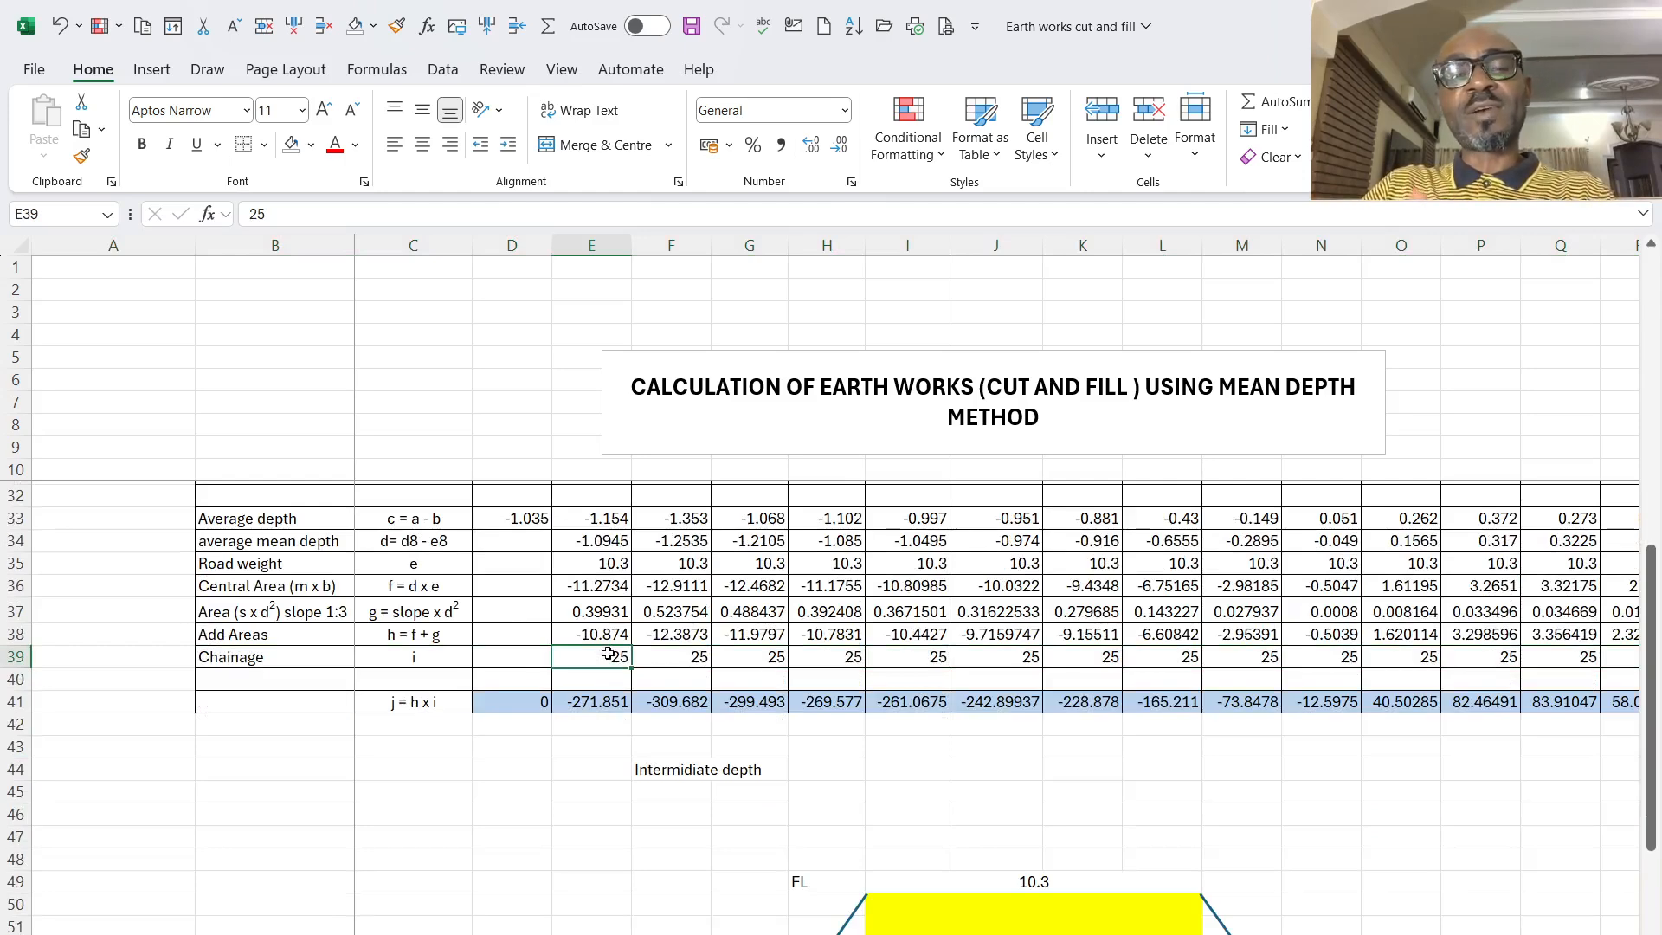
- Examine which cells the second table's j = h x i formula at 0+750 multiplies
left_click(610, 702)
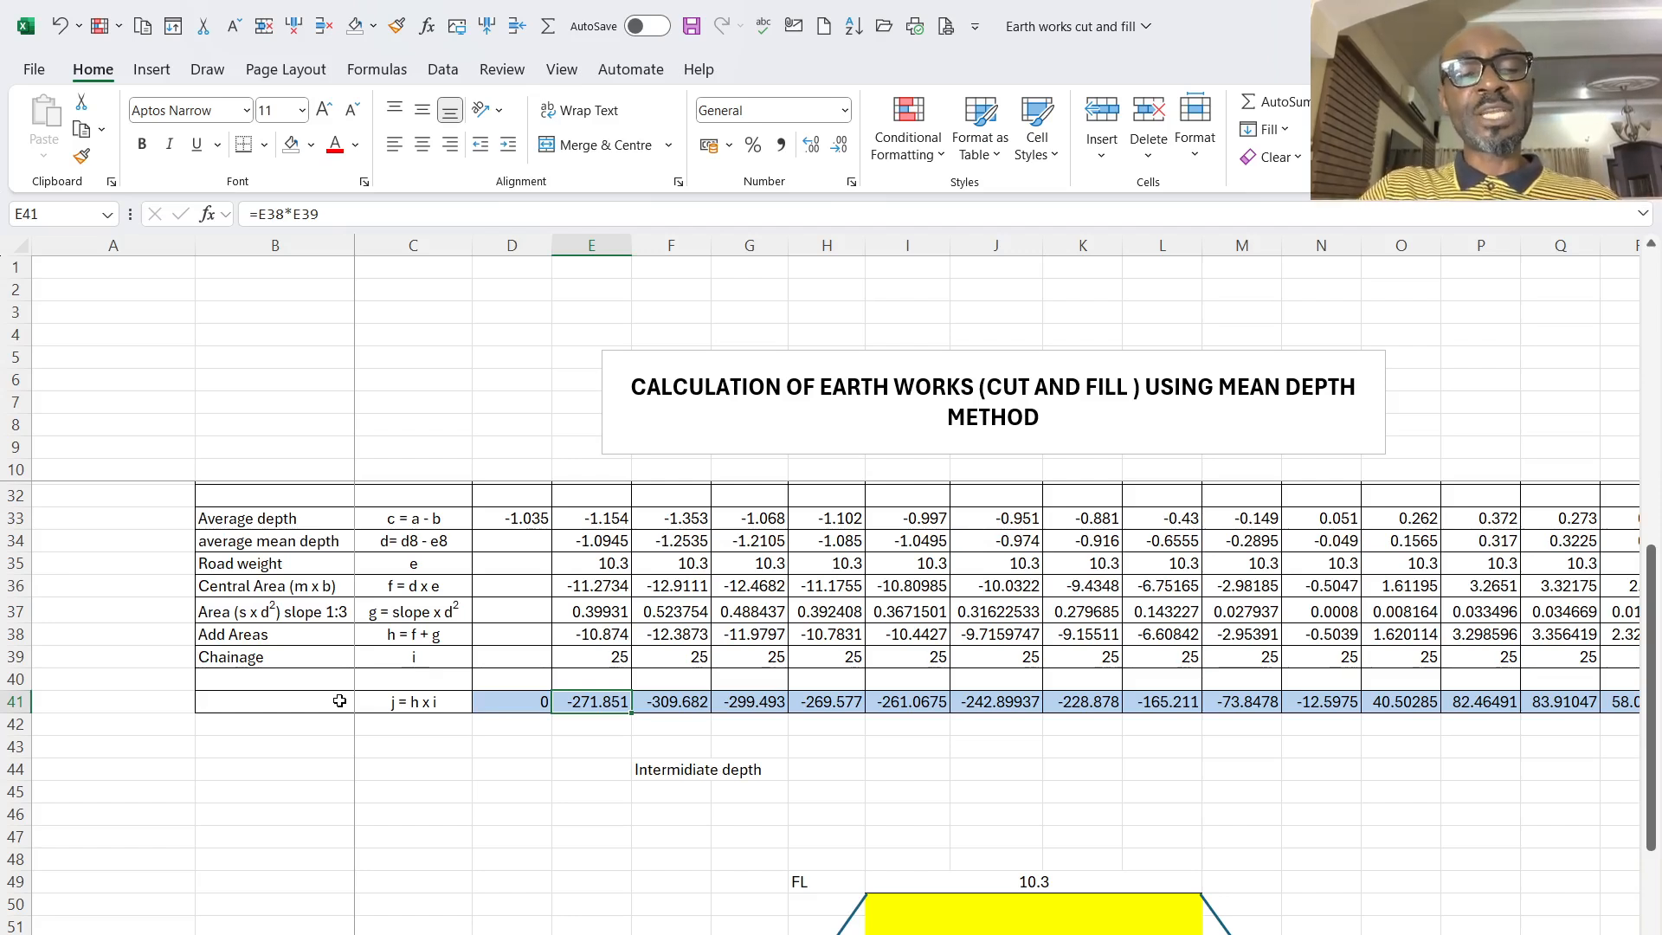
left_click(375, 224)
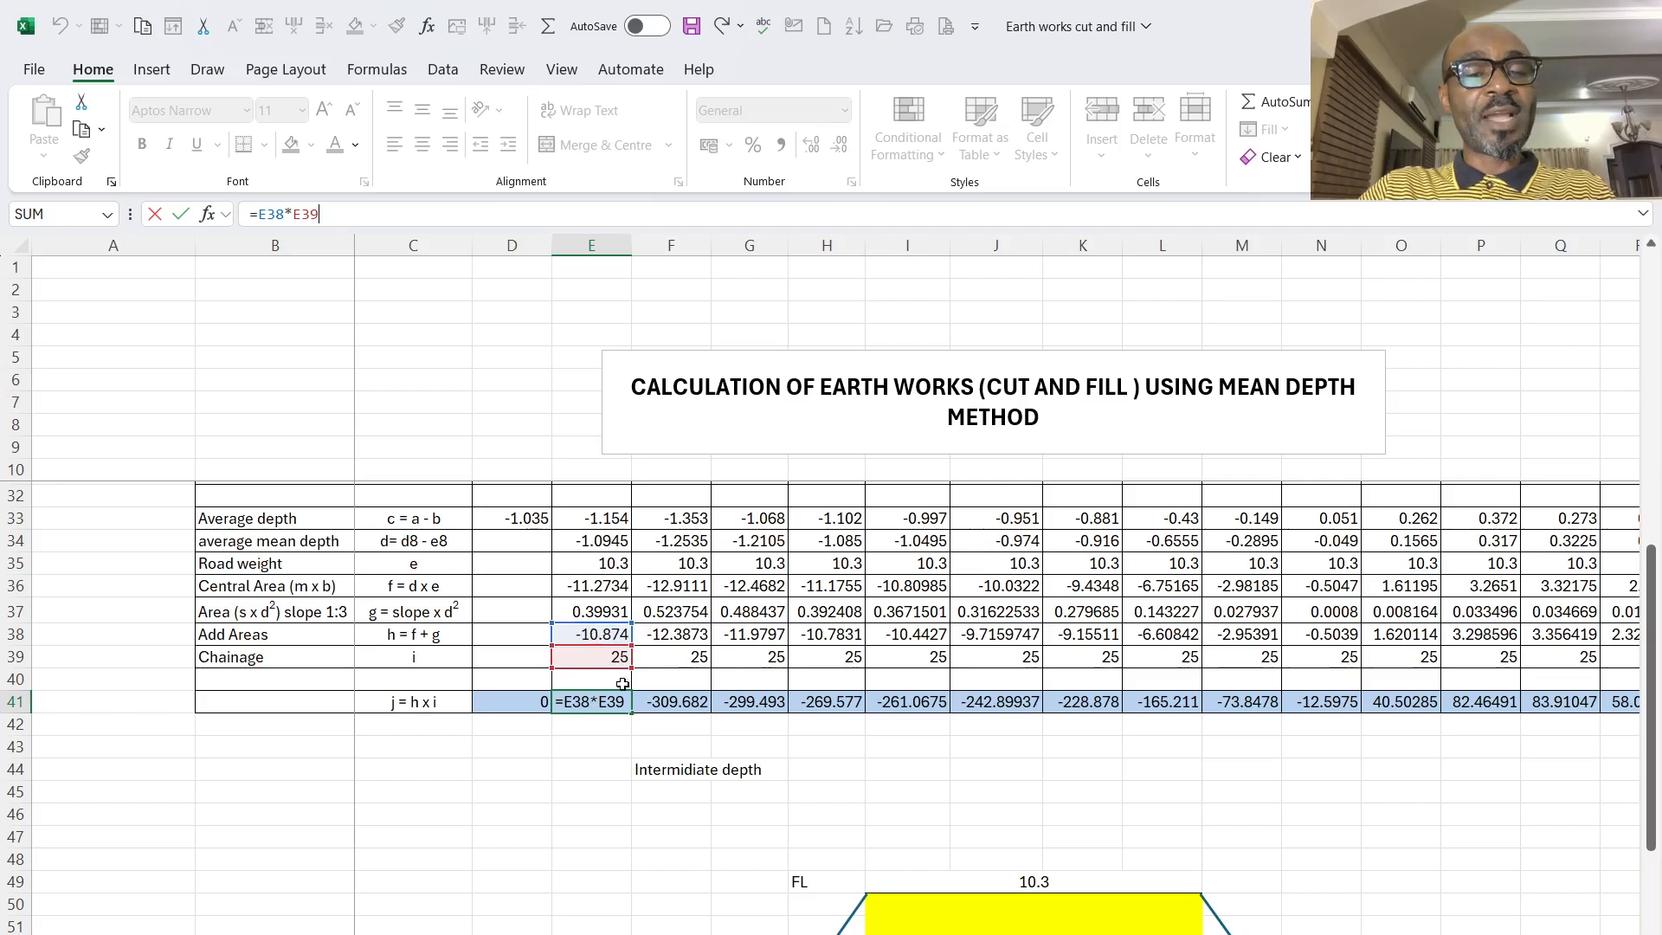
left_click(637, 741)
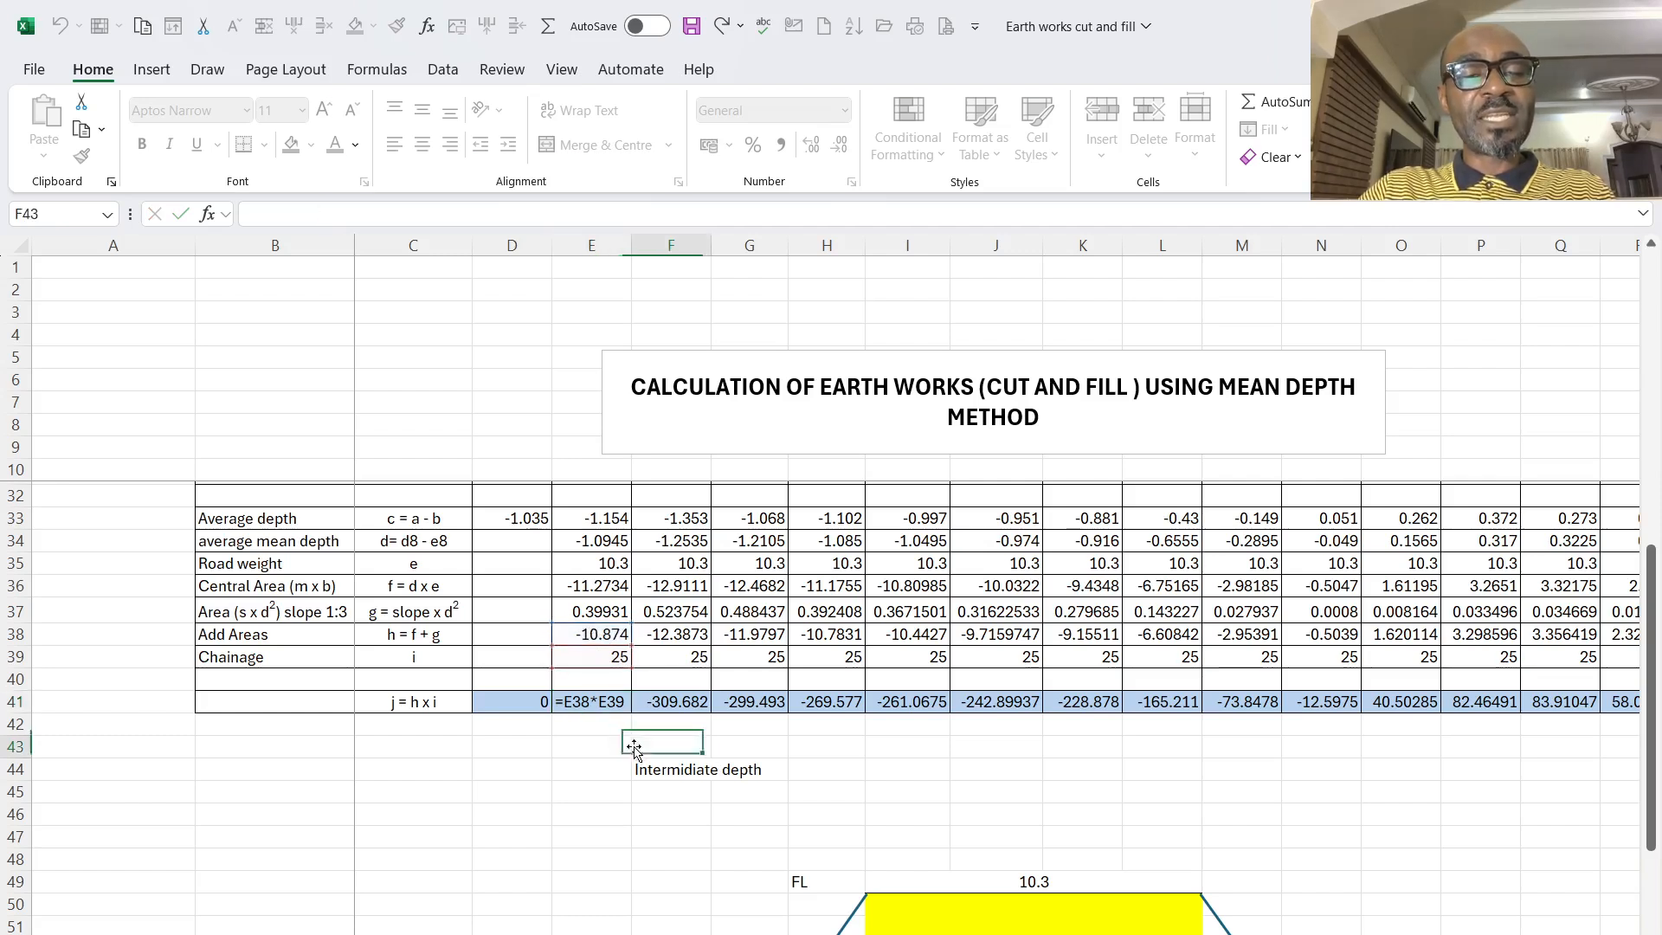
- Fill the j = h x i formula from 0+750 across the second table's row to chainage 1+450
left_click(588, 705)
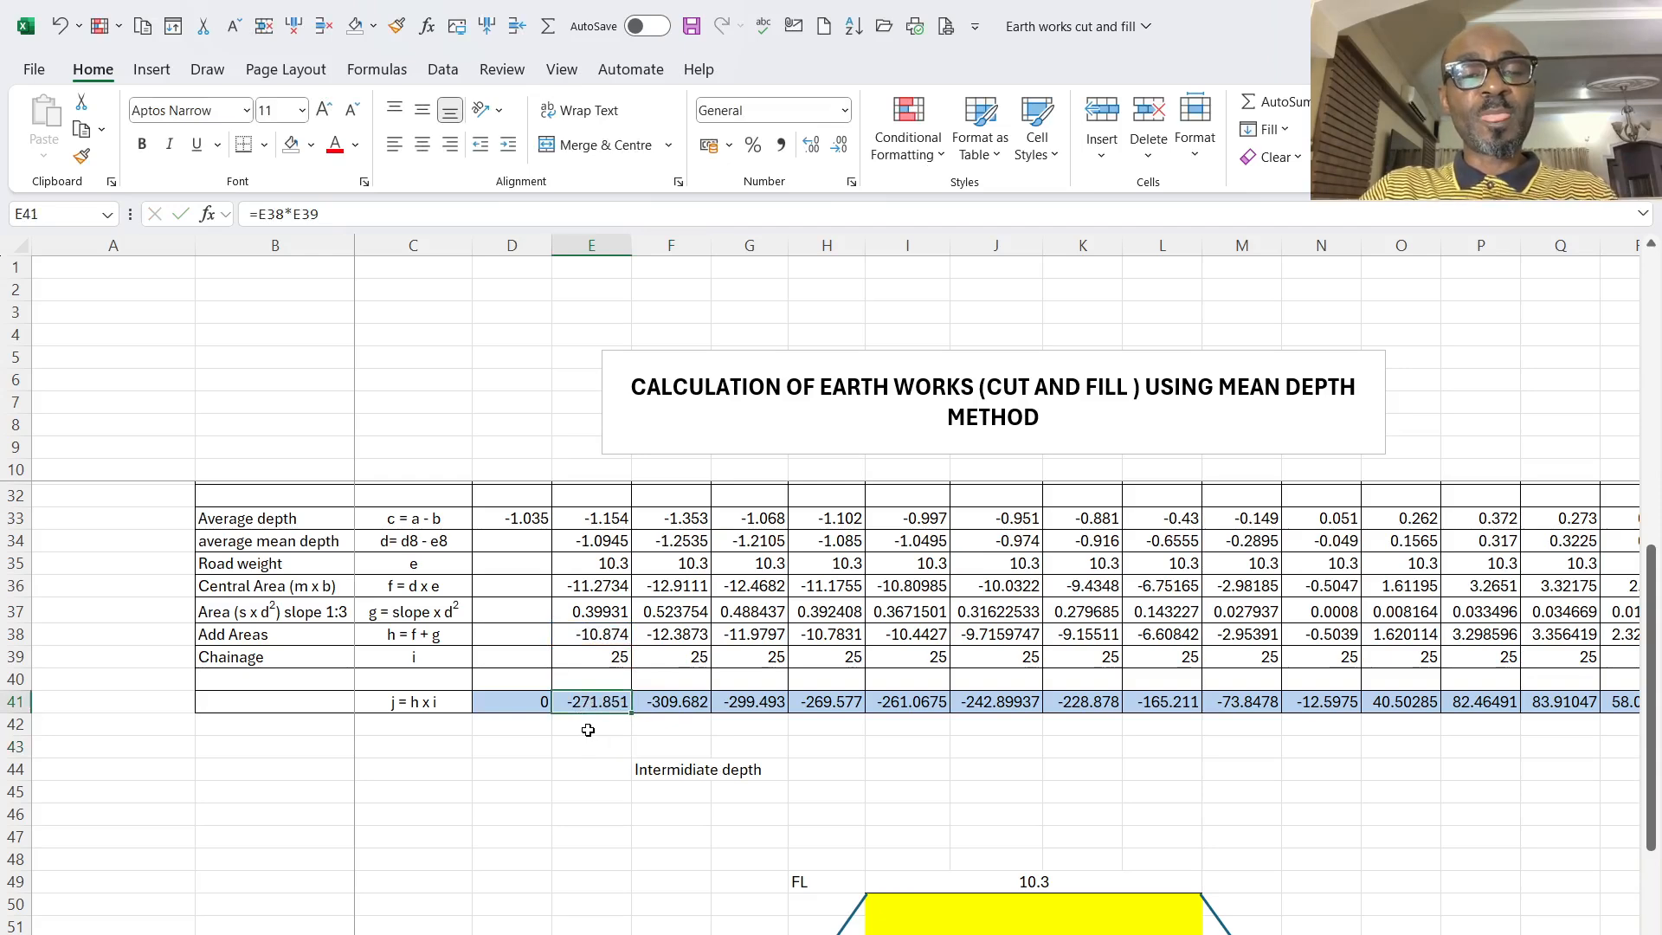
scroll(588, 729, "up", 2)
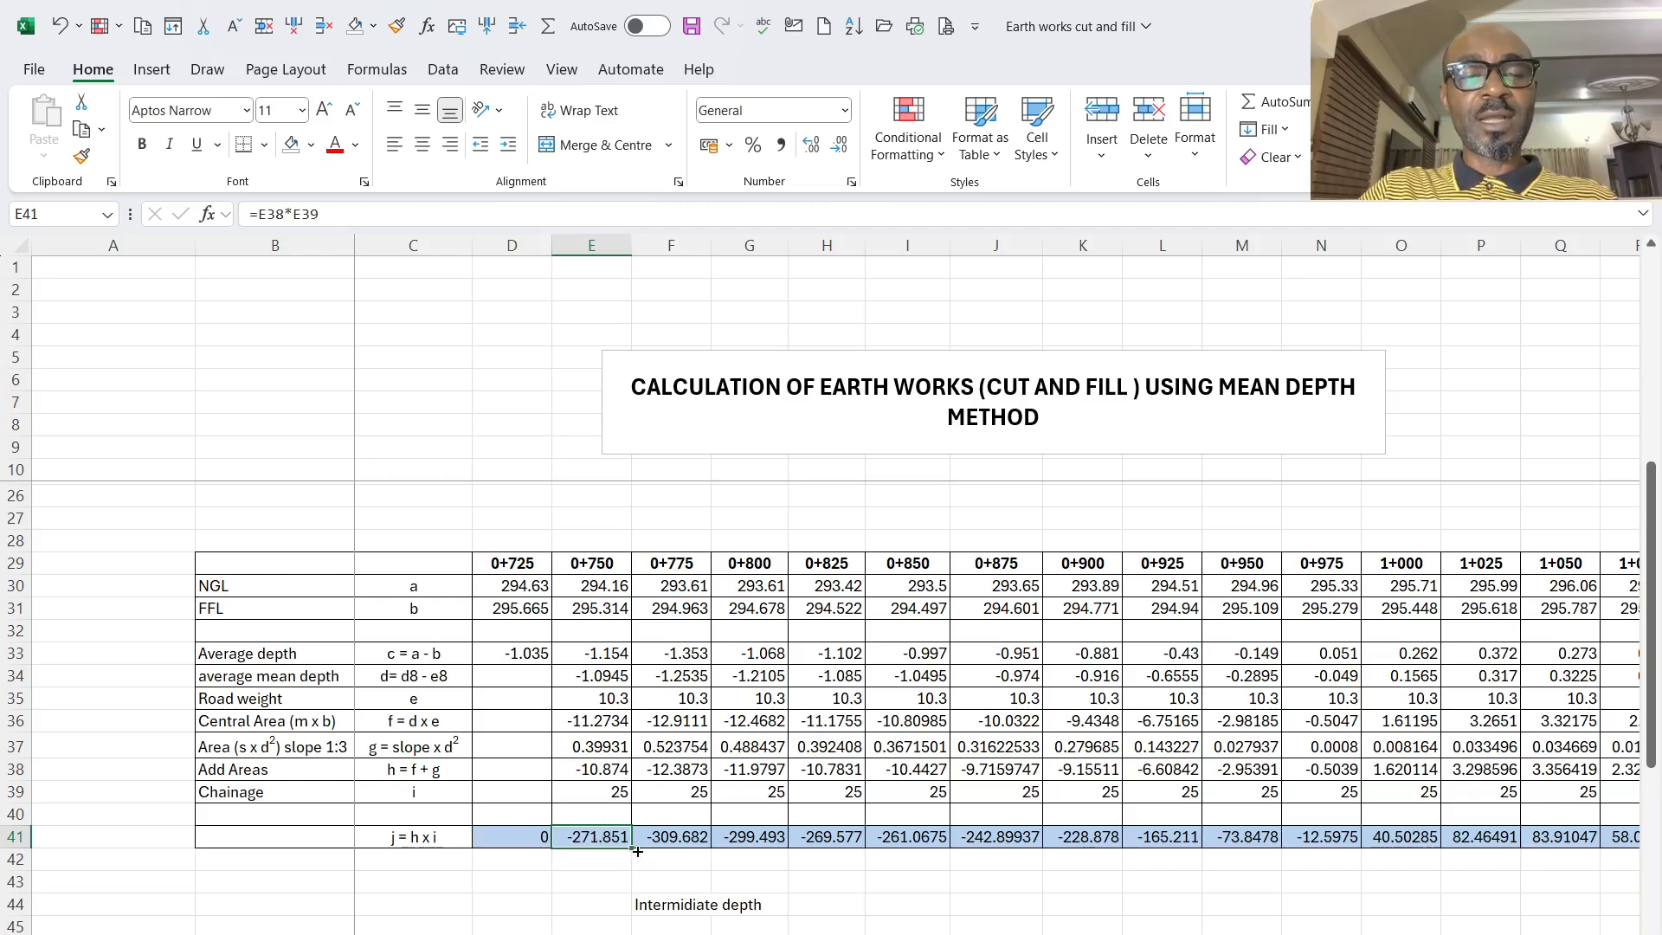
left_click_drag(635, 851, 1463, 892)
scroll(1344, 865, "down", 3)
scroll(1345, 865, "up", 4)
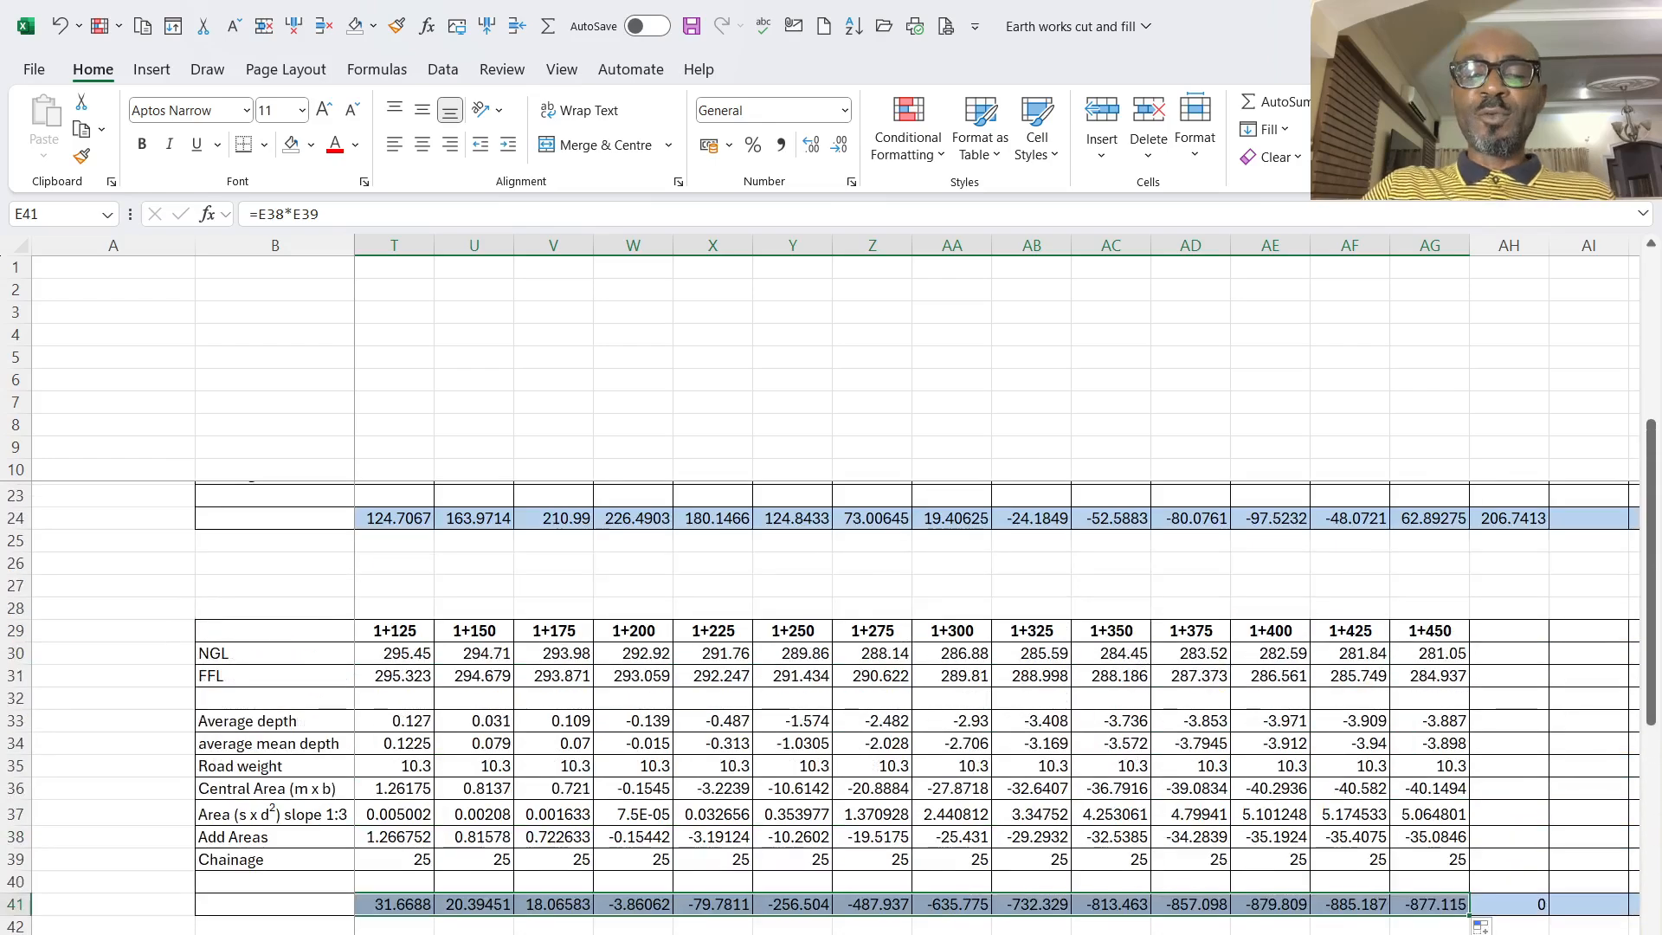
scroll(652, 868, "left", 8)
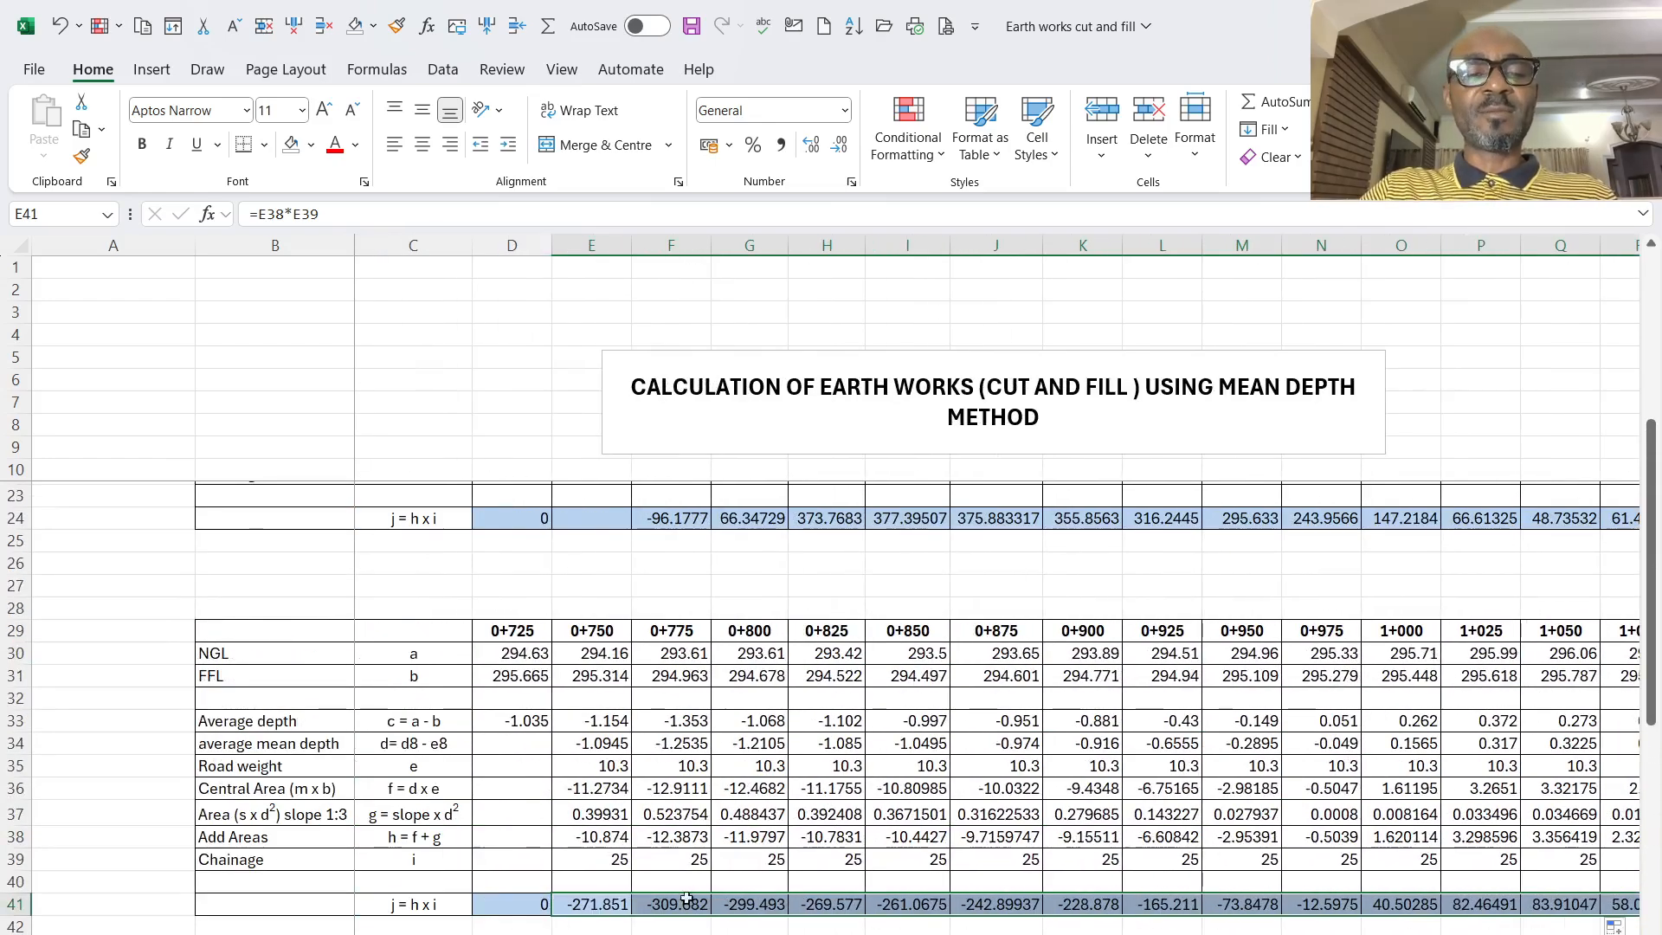
- Change the first table's Area (s x d²) slope 1:3 formula at 0+025 to =F17^2*(1/3), dropping the multiplication by 2
scroll(651, 869, "up", 4)
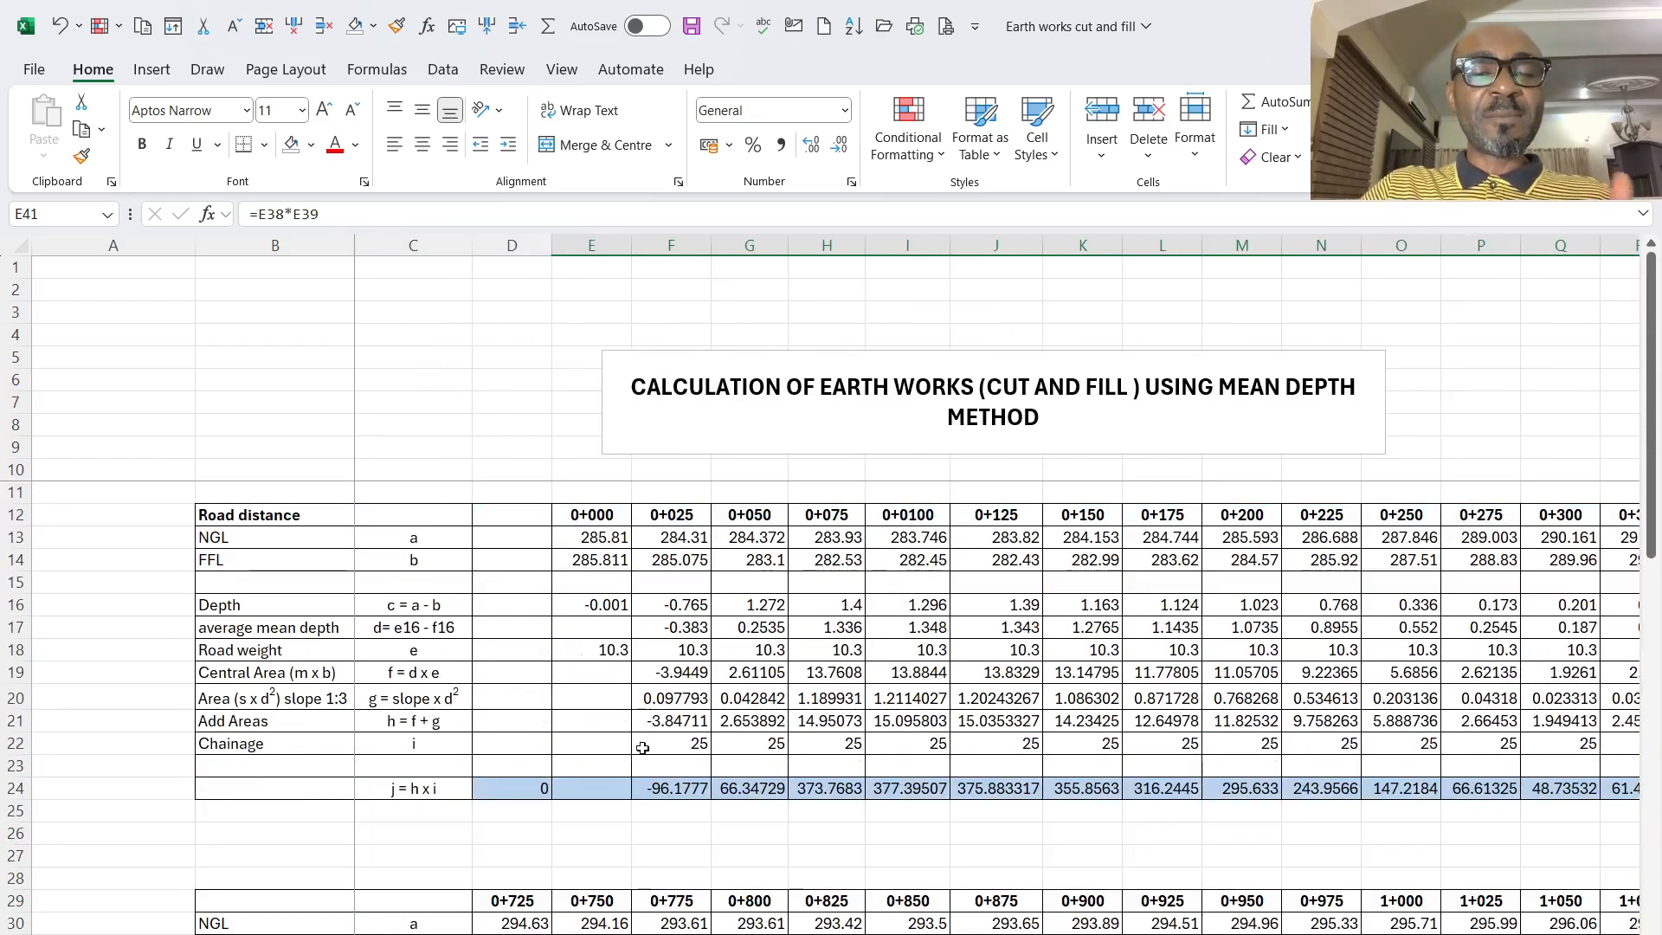
left_click(676, 703)
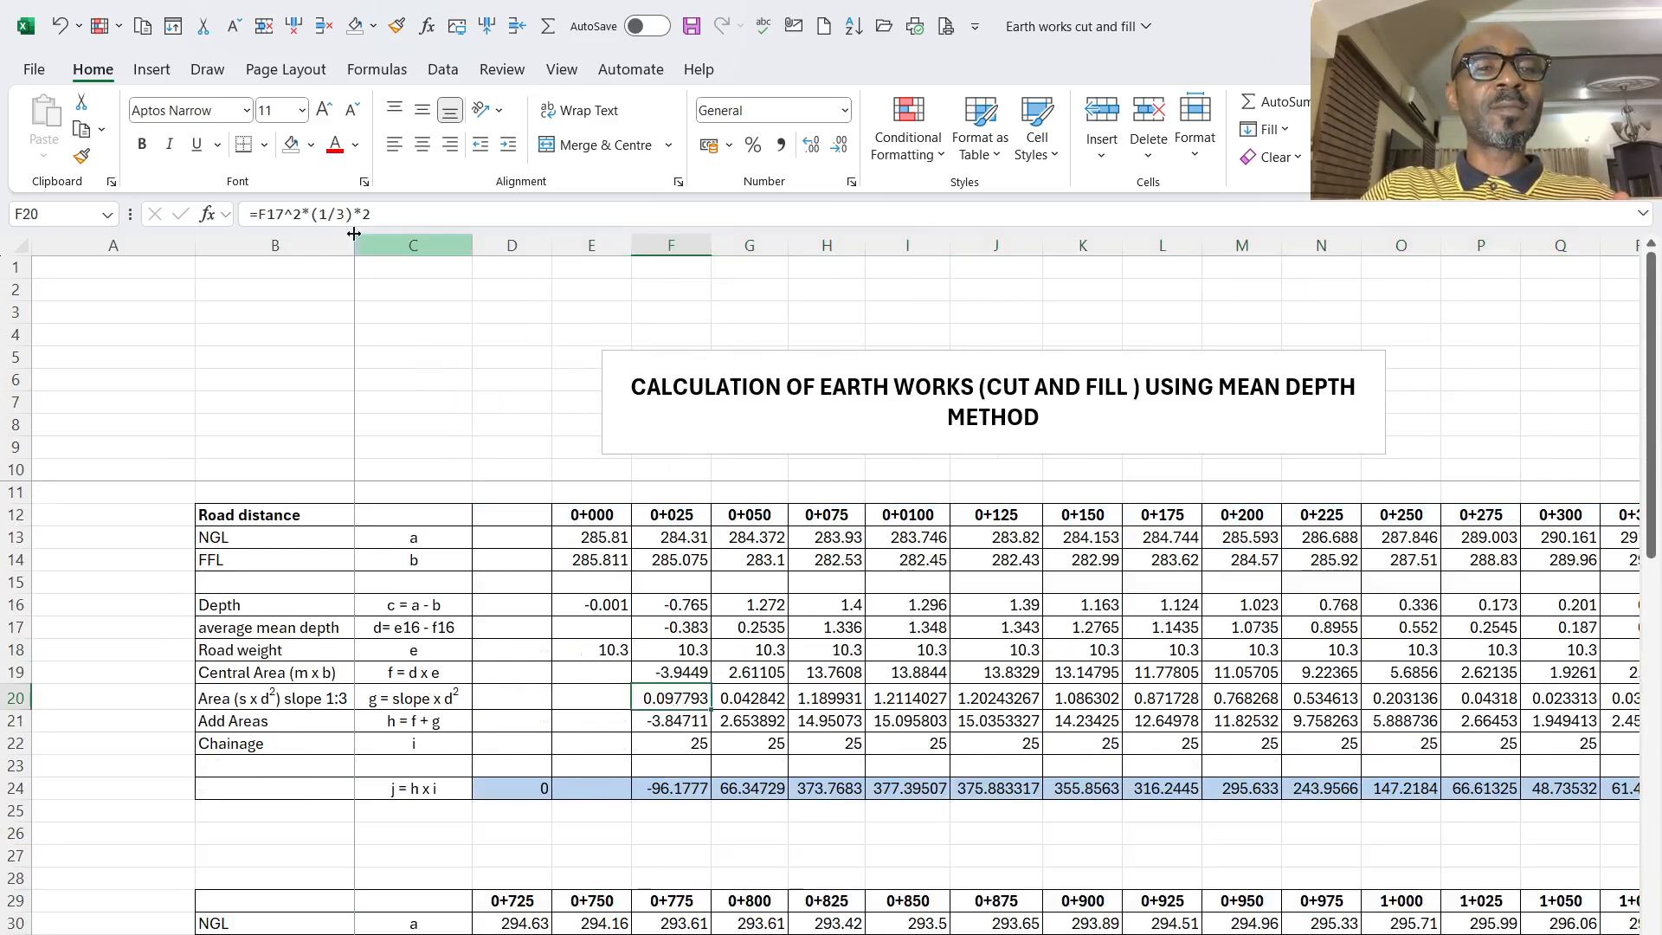
left_click(389, 217)
key("BackSpace")
key("BackSpace")
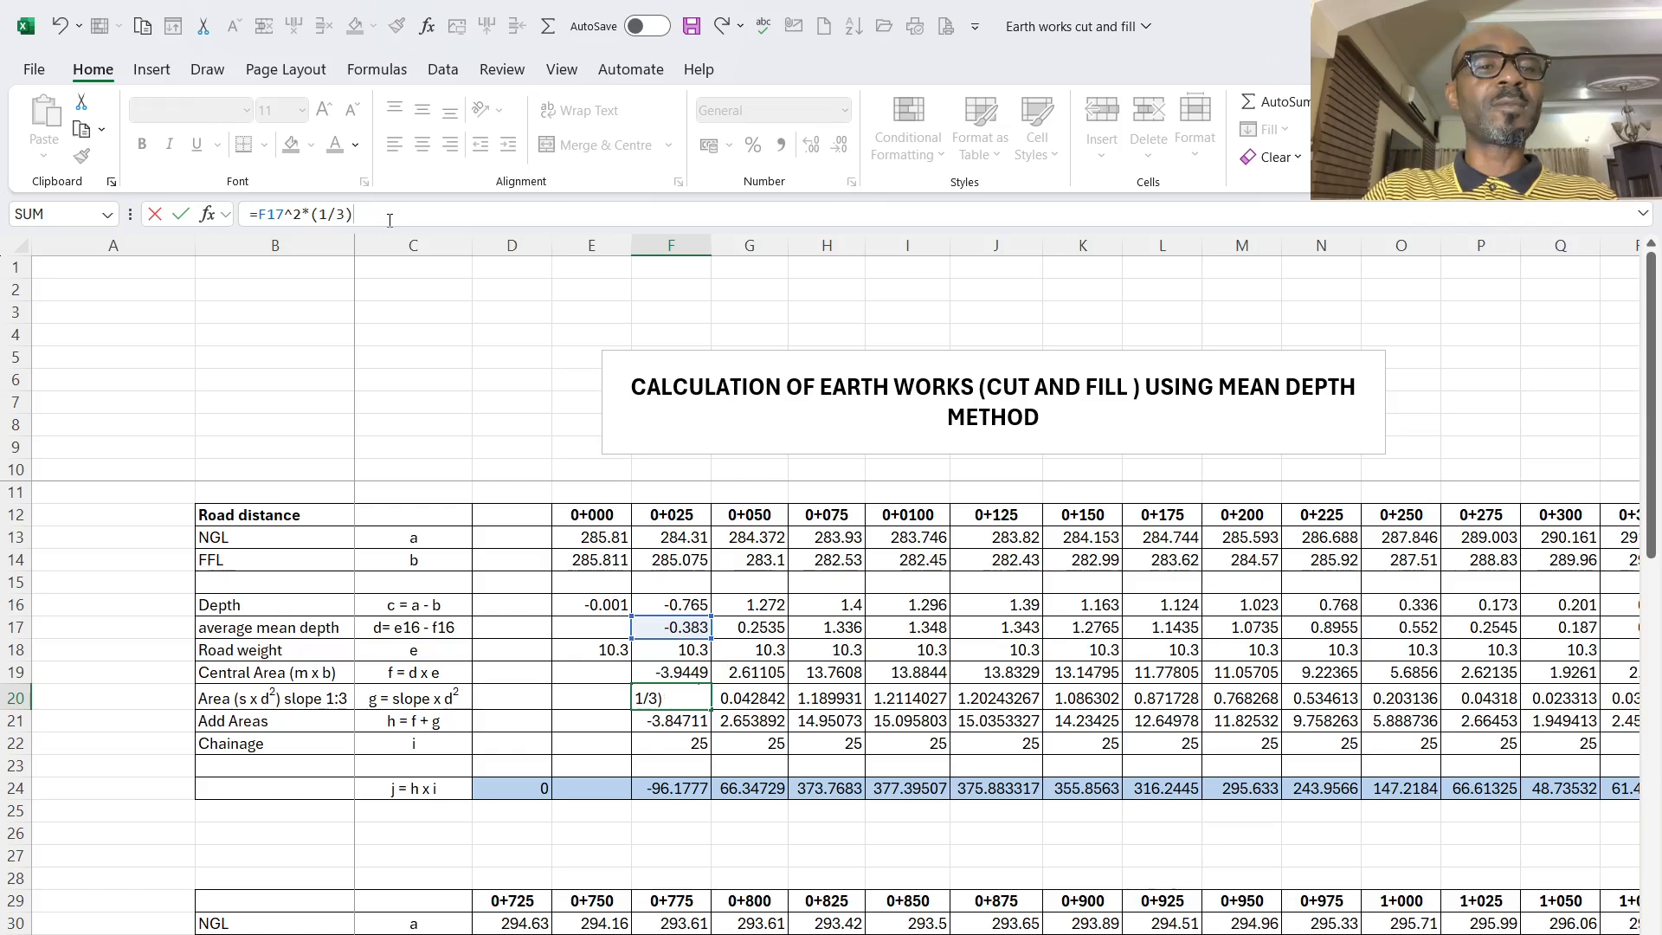
key("Return")
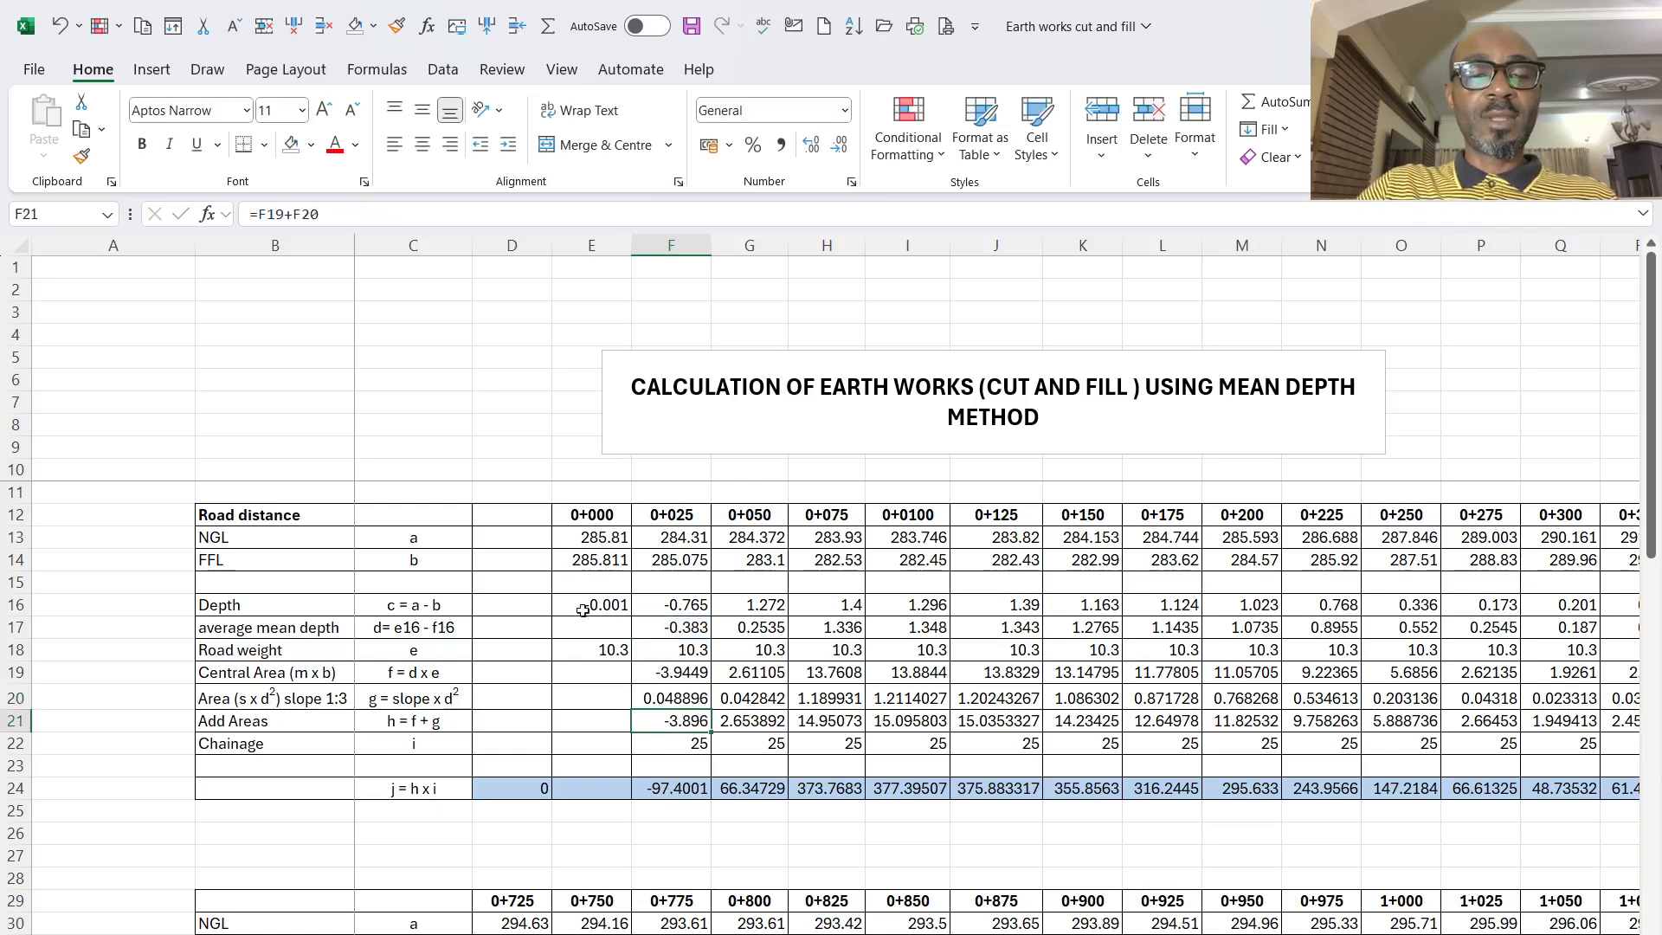
- Fill the slope area formula from 0+025 across the first table's row to chainage 0+725
left_click(663, 696)
left_click_drag(711, 709, 1593, 703)
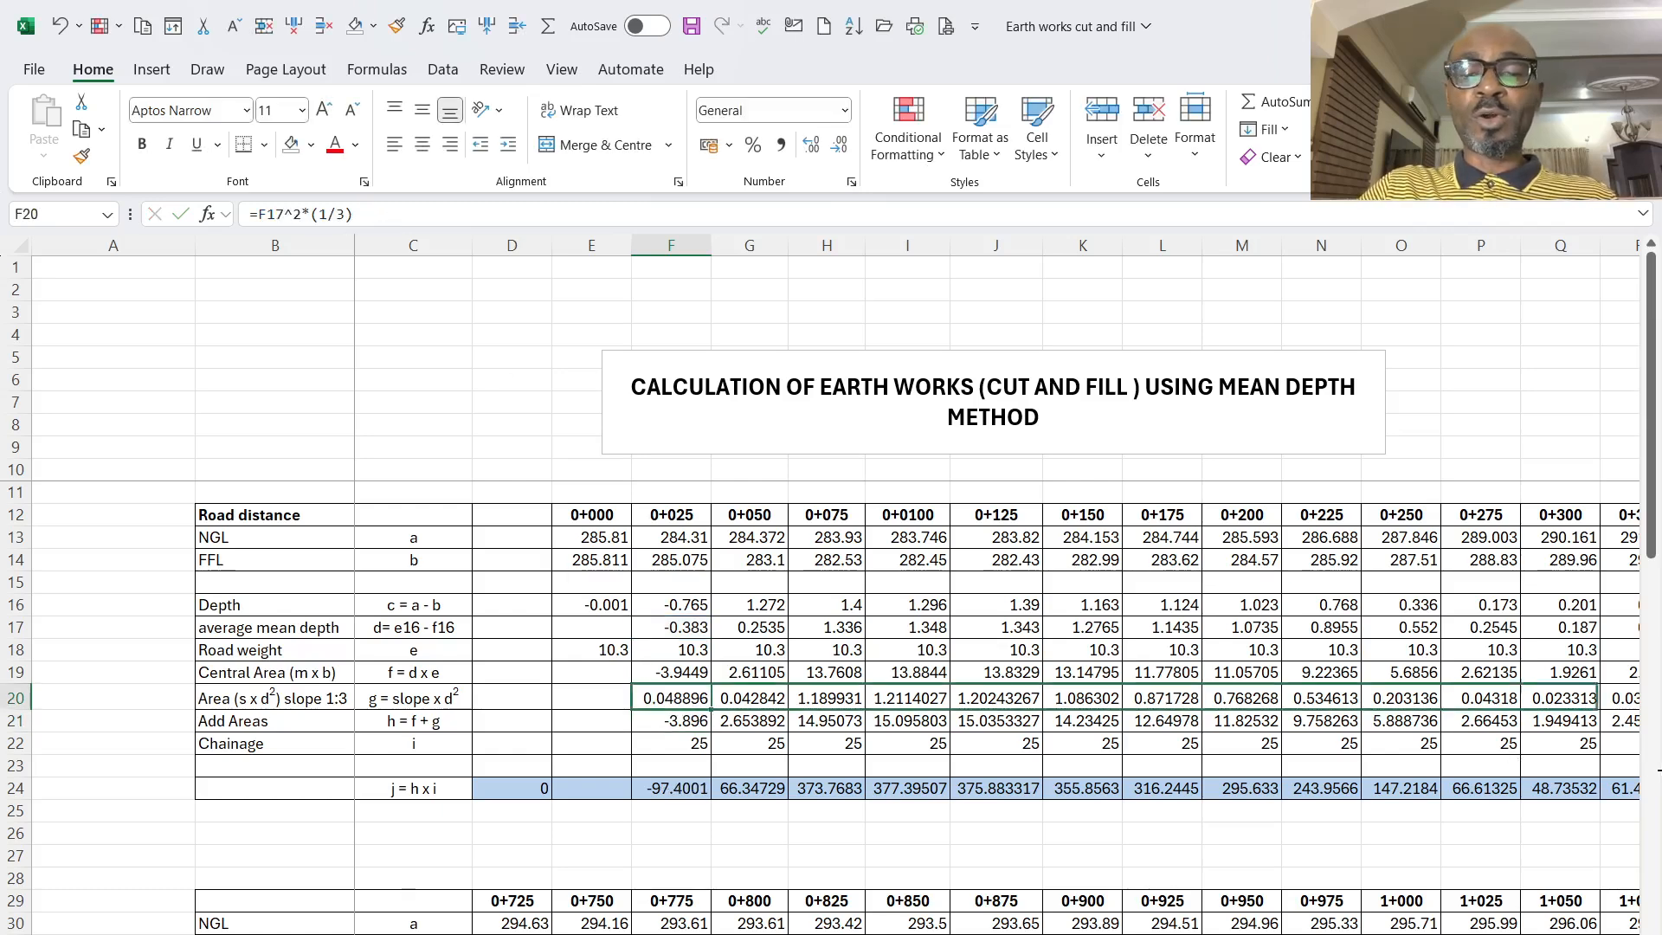
scroll(995, 606, "right", 6)
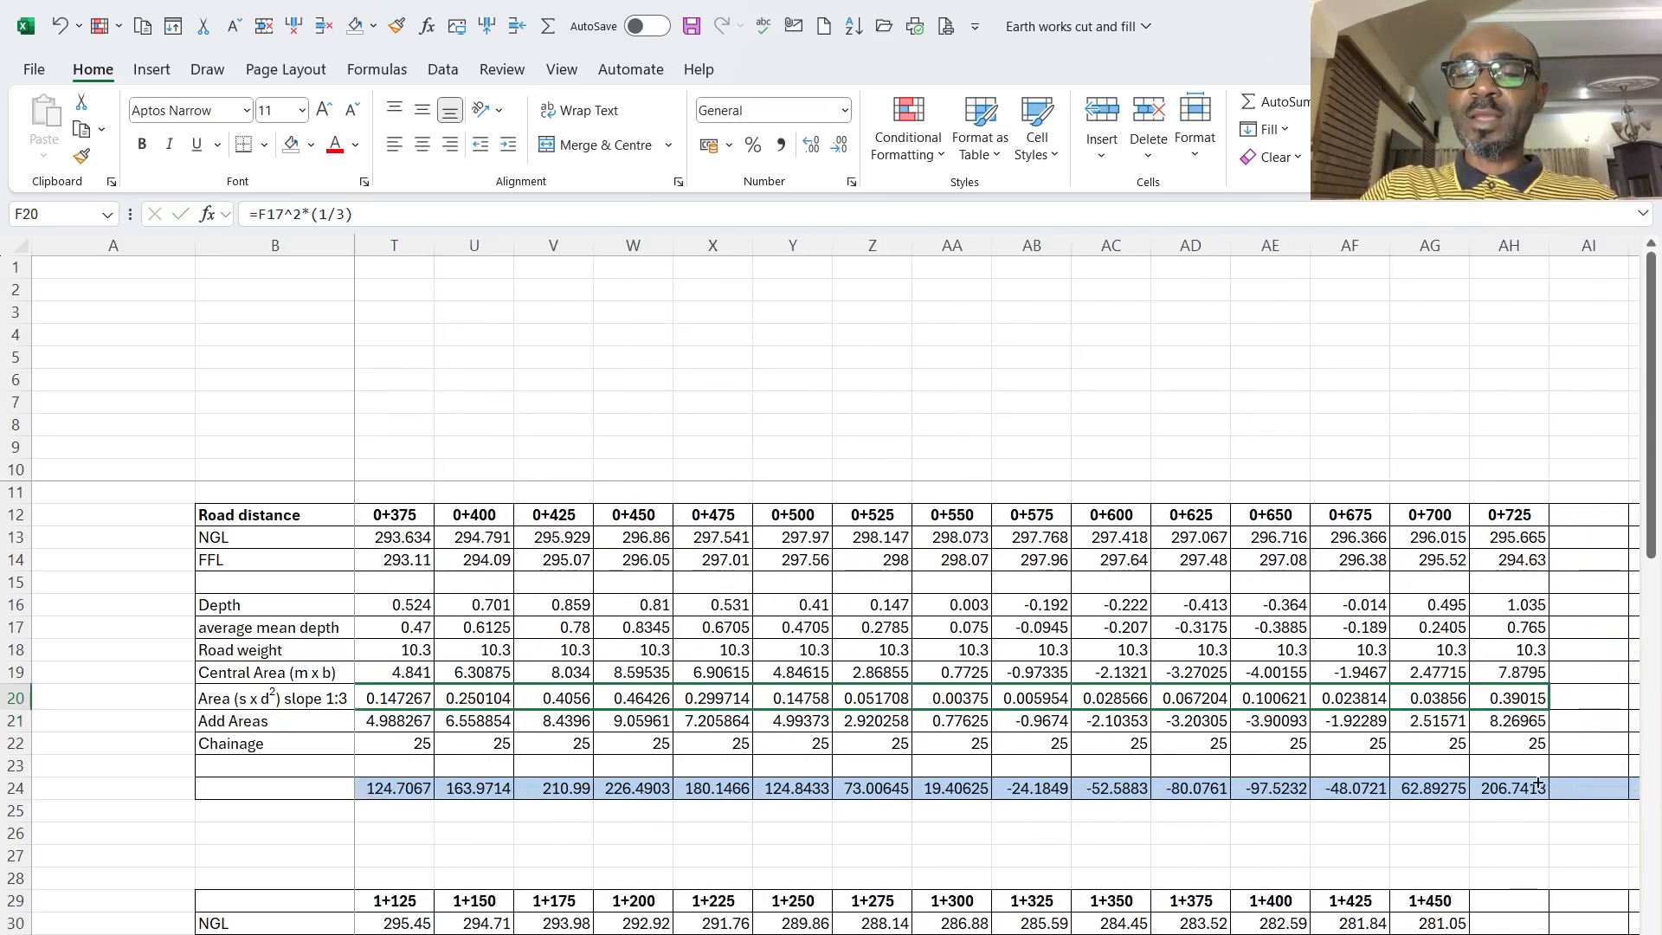
left_click_drag(1514, 759, 1514, 759)
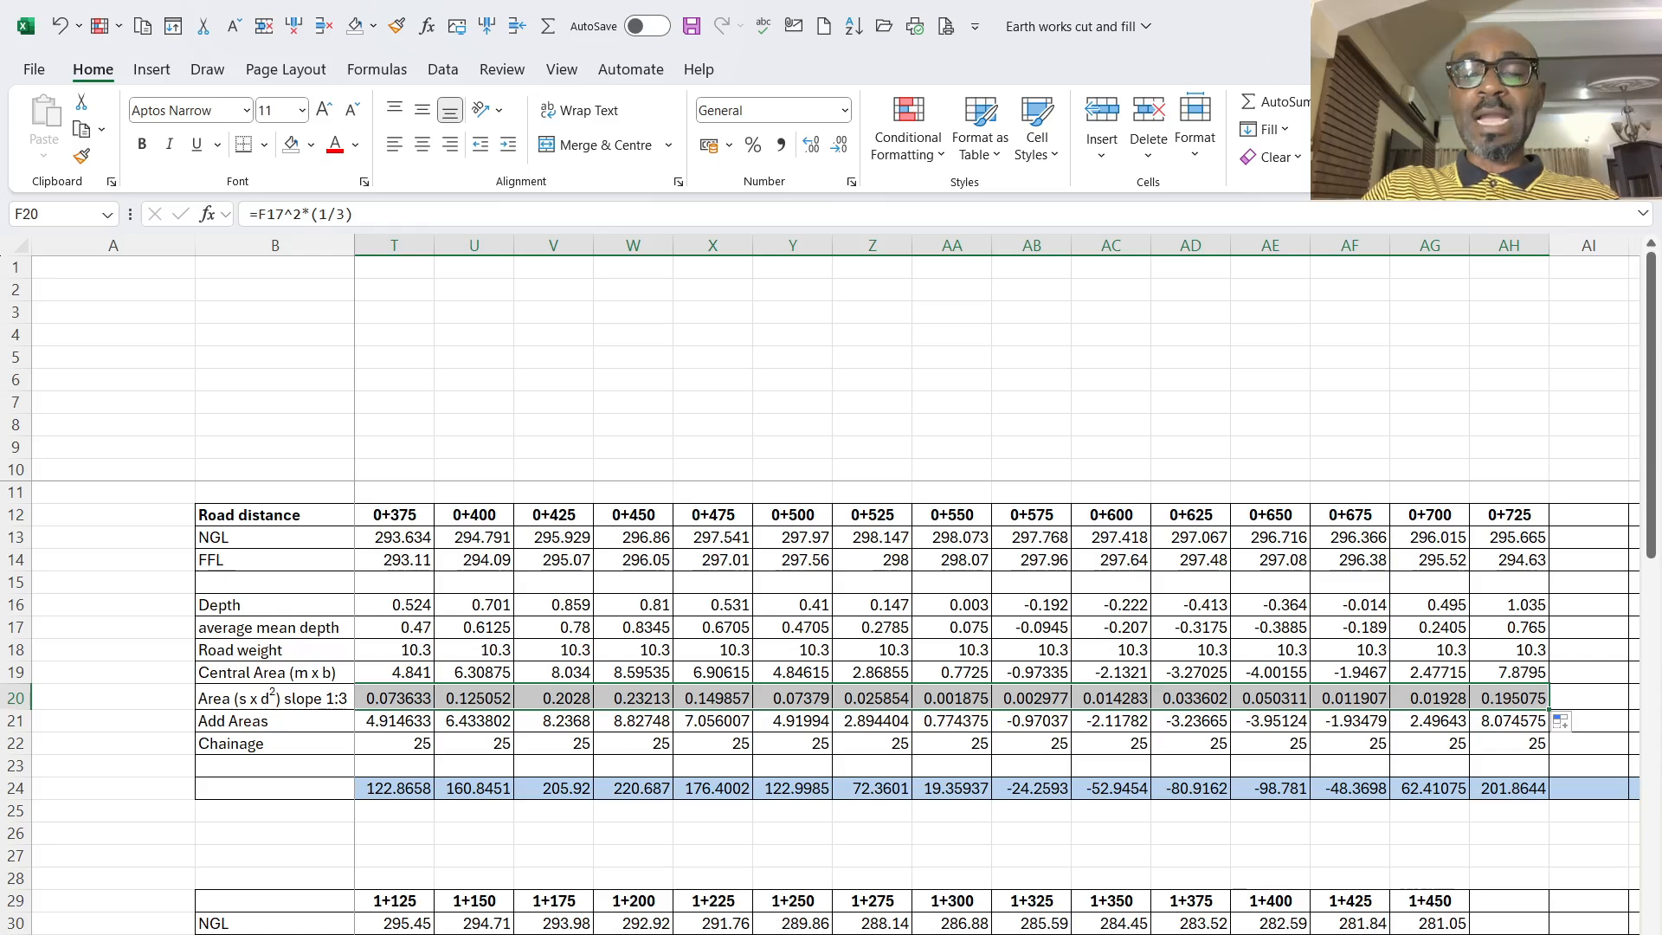
scroll(996, 606, "left", 7)
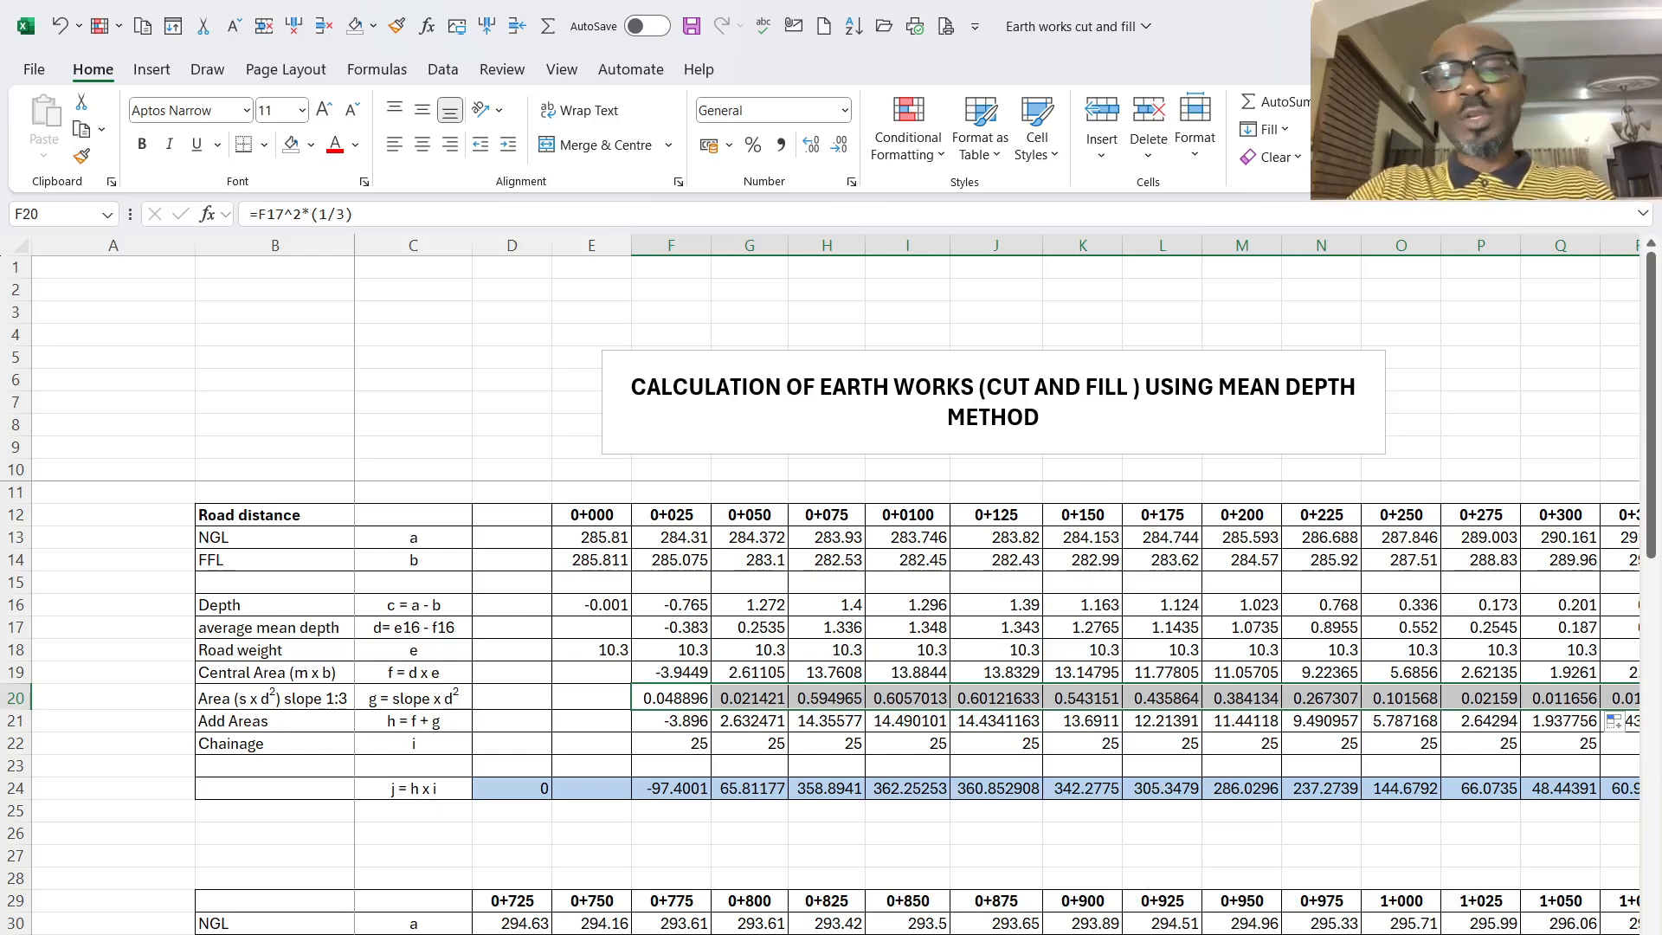
- Clear the row selection and look along the first table's j = h x i results across the chainages
scroll(598, 872, "right", 3)
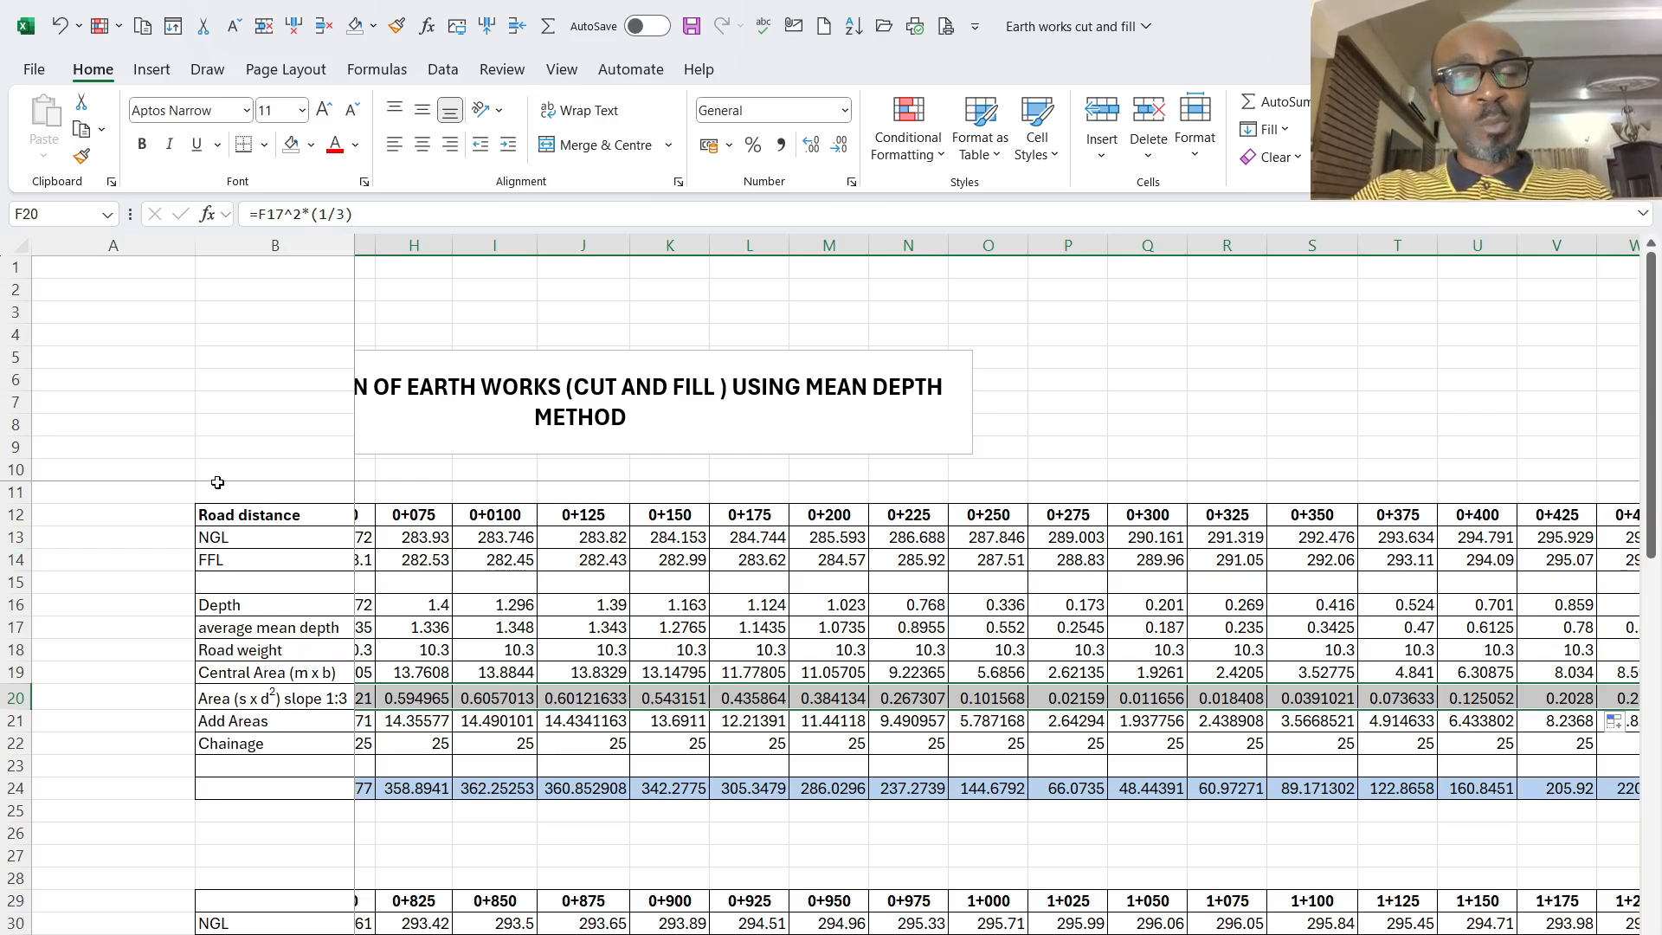
left_click(752, 830)
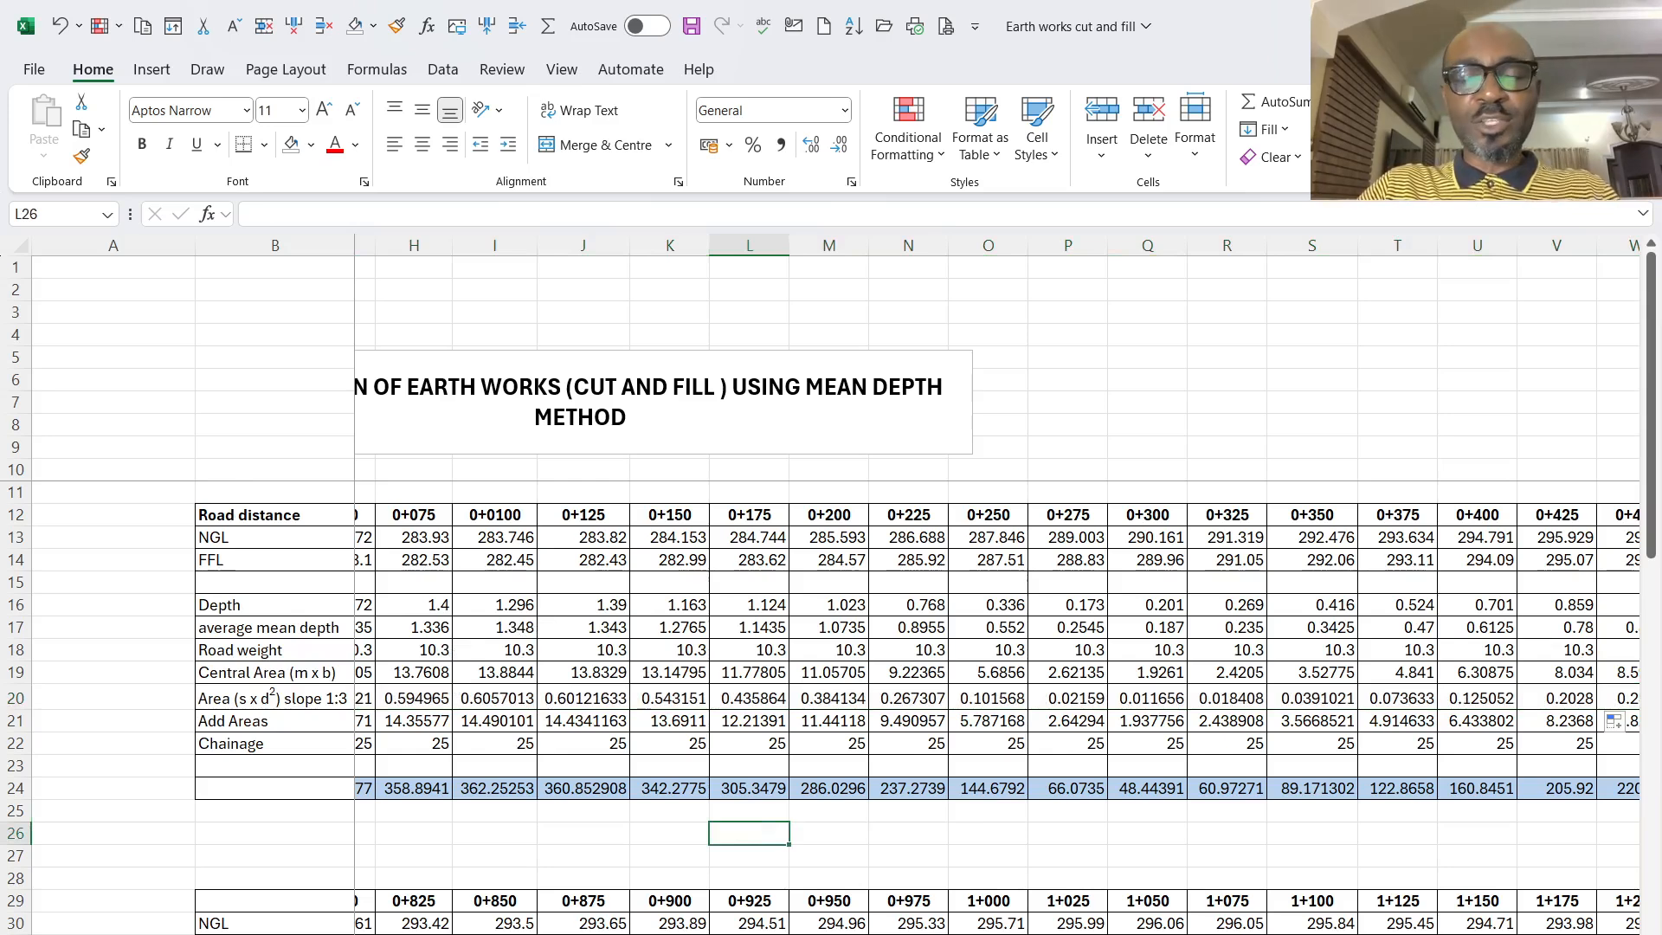
scroll(996, 589, "left", 2)
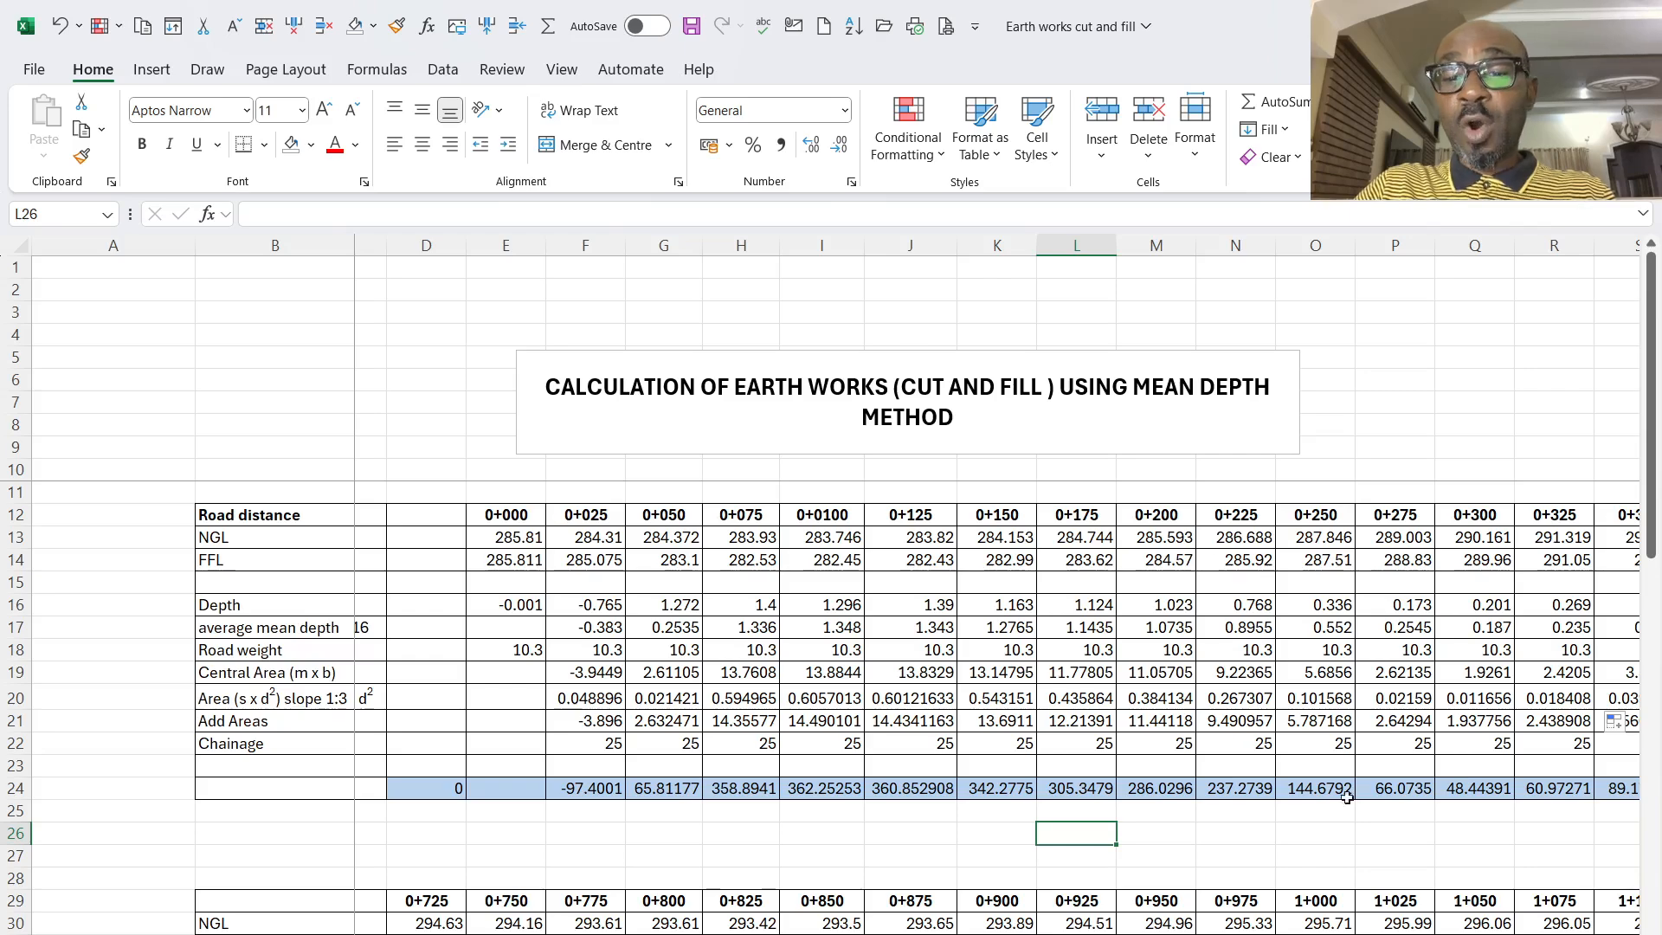
- Examine the volume rows of both tables along the chainages, the first table's Fill and Cut totals, and the intermediate depth working
scroll(1613, 720, "right", 15)
scroll(918, 853, "left", 8)
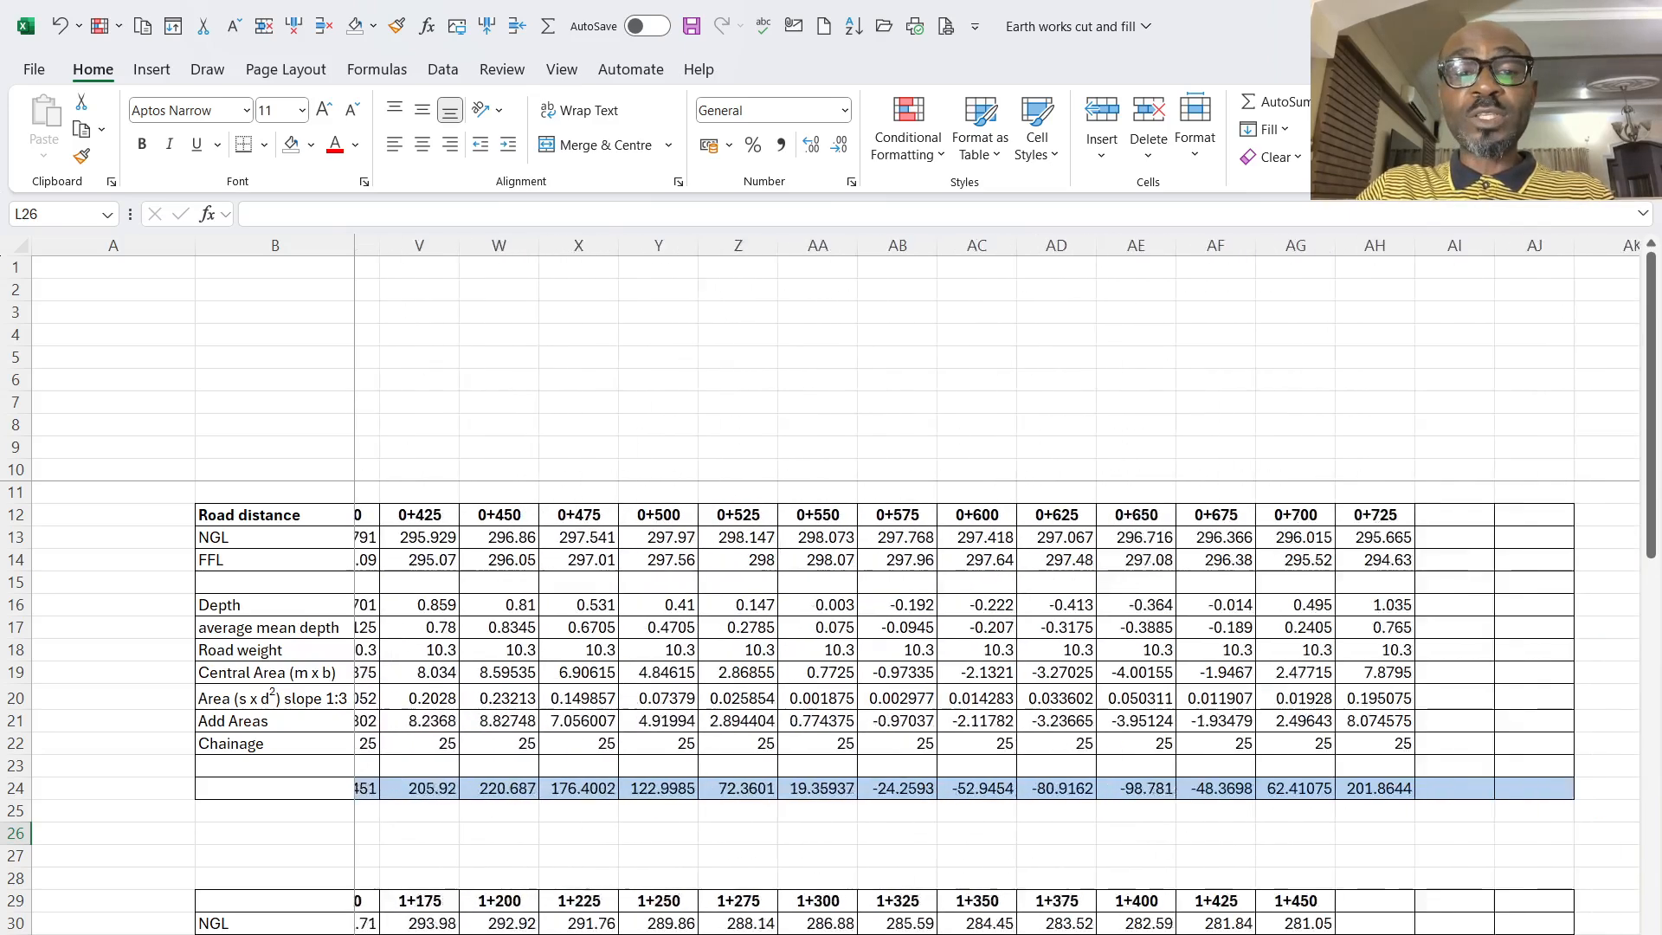
scroll(917, 853, "down", 3)
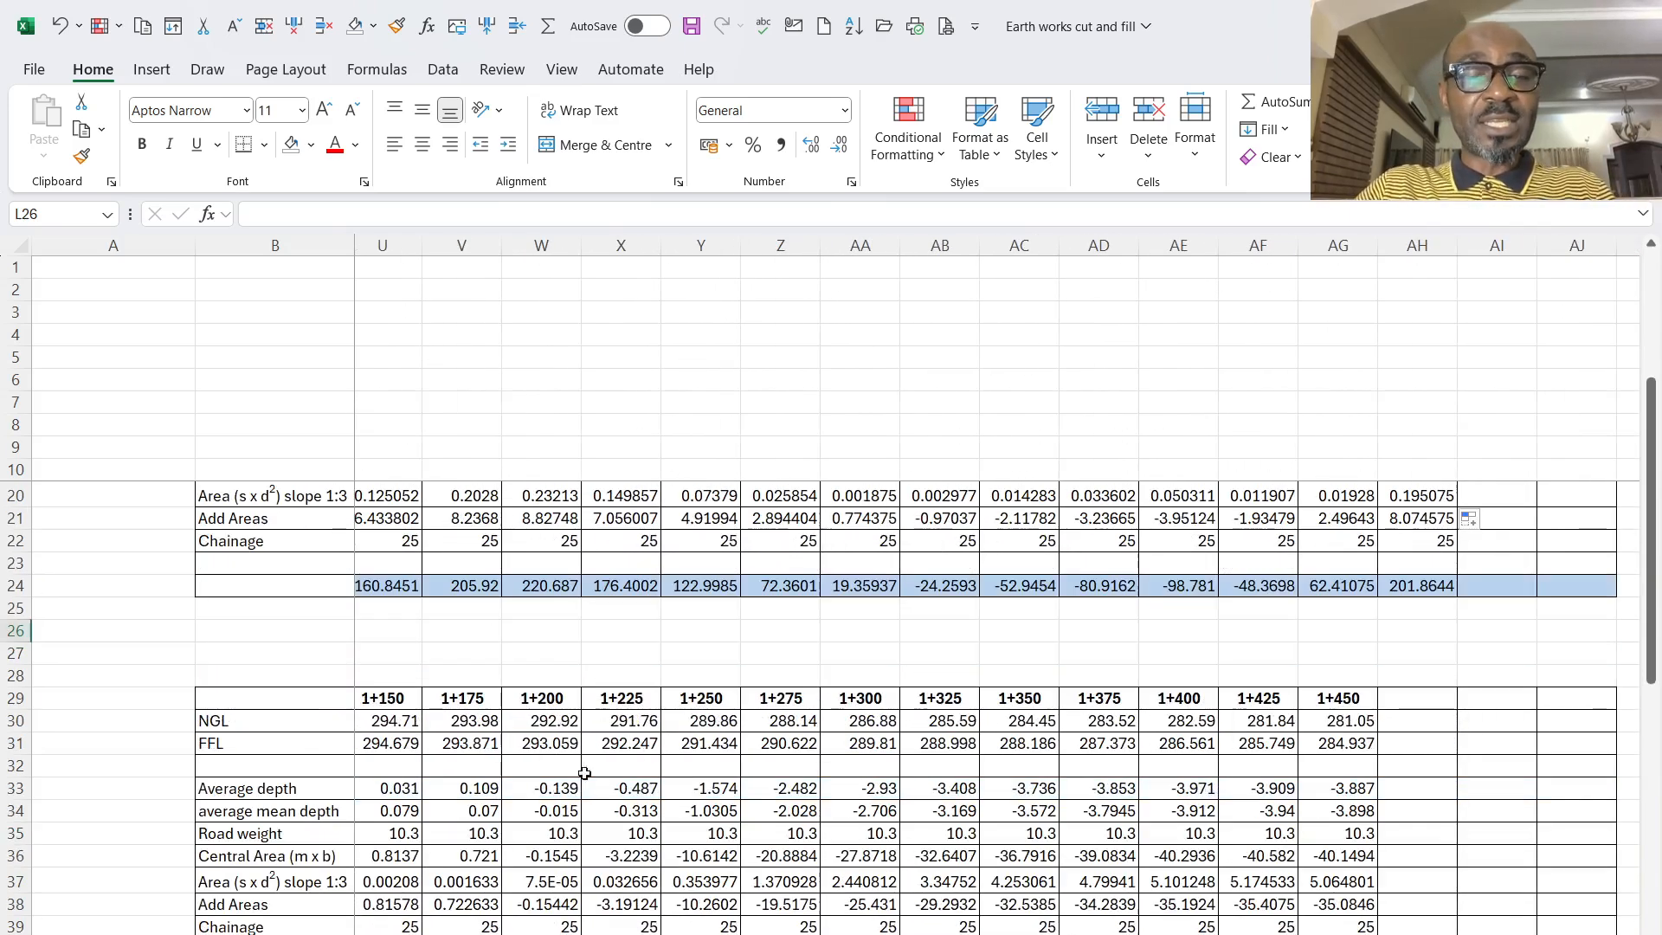
scroll(785, 840, "down", 3)
scroll(810, 716, "down", 3)
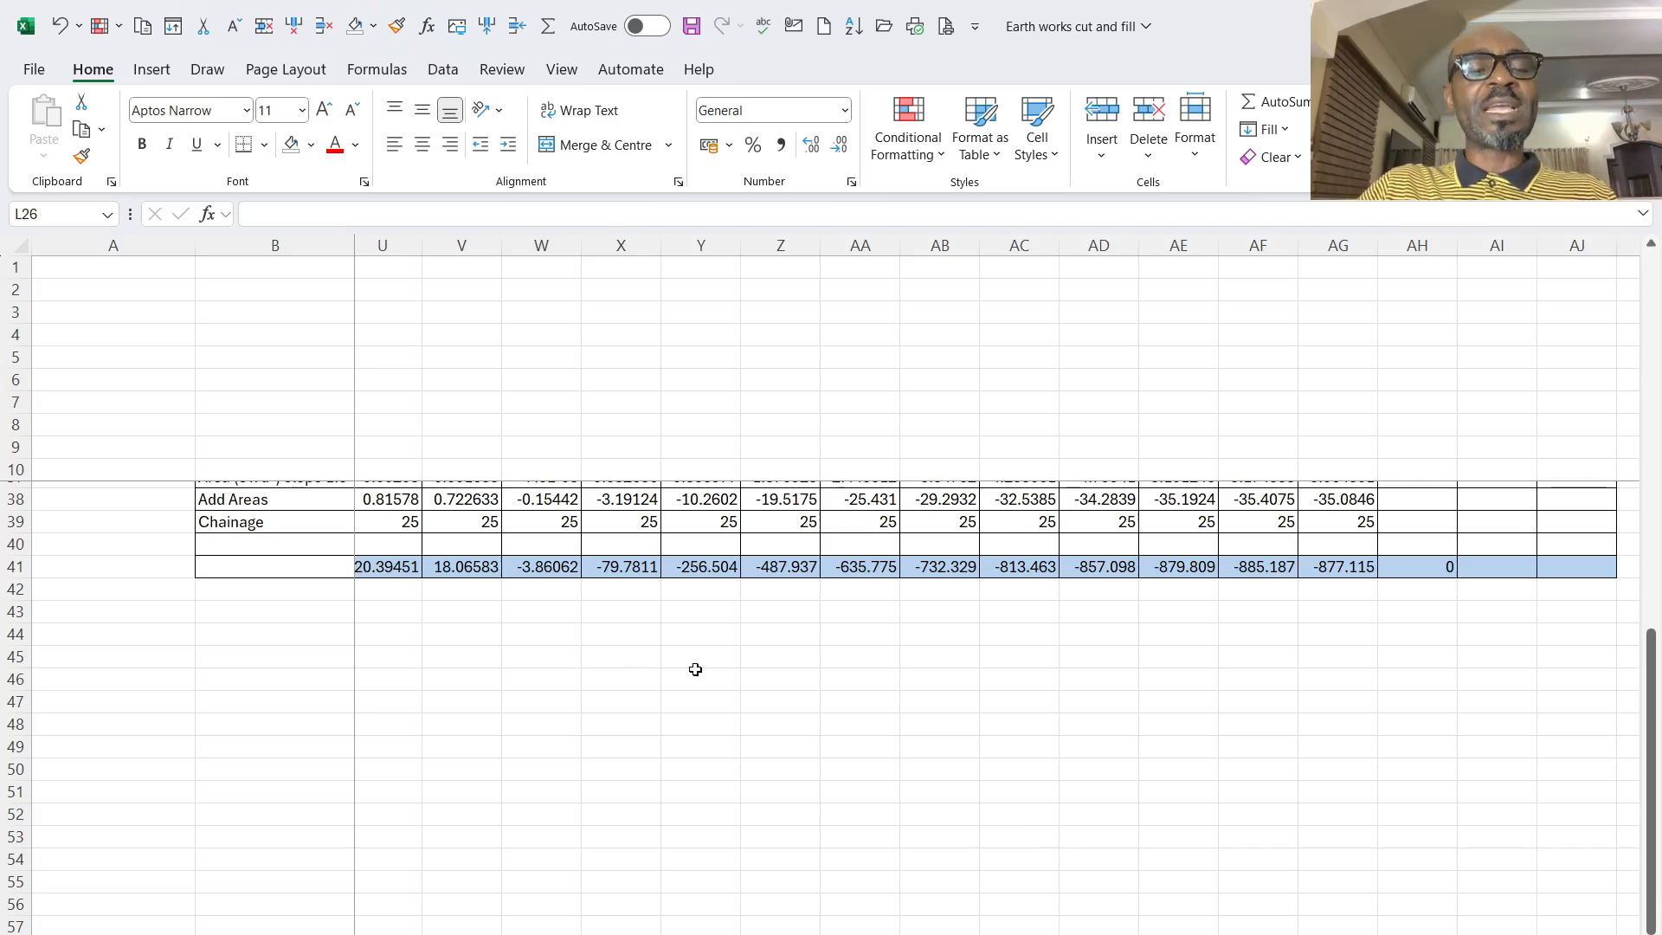
scroll(668, 735, "up", 9)
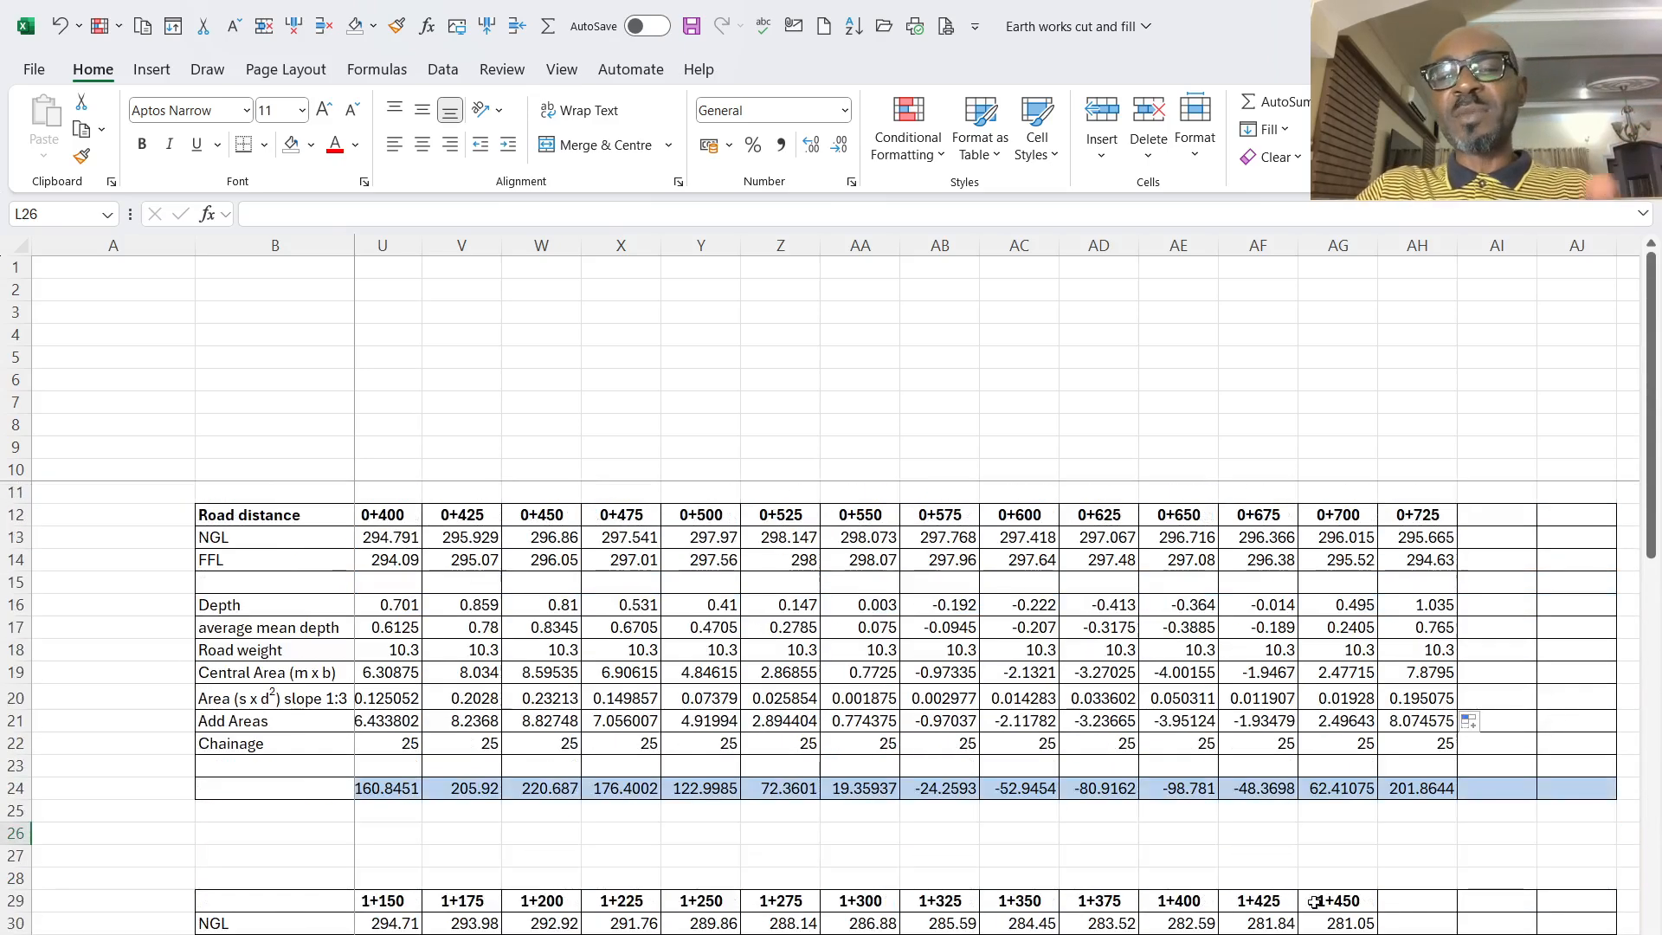
scroll(985, 587, "right", 10)
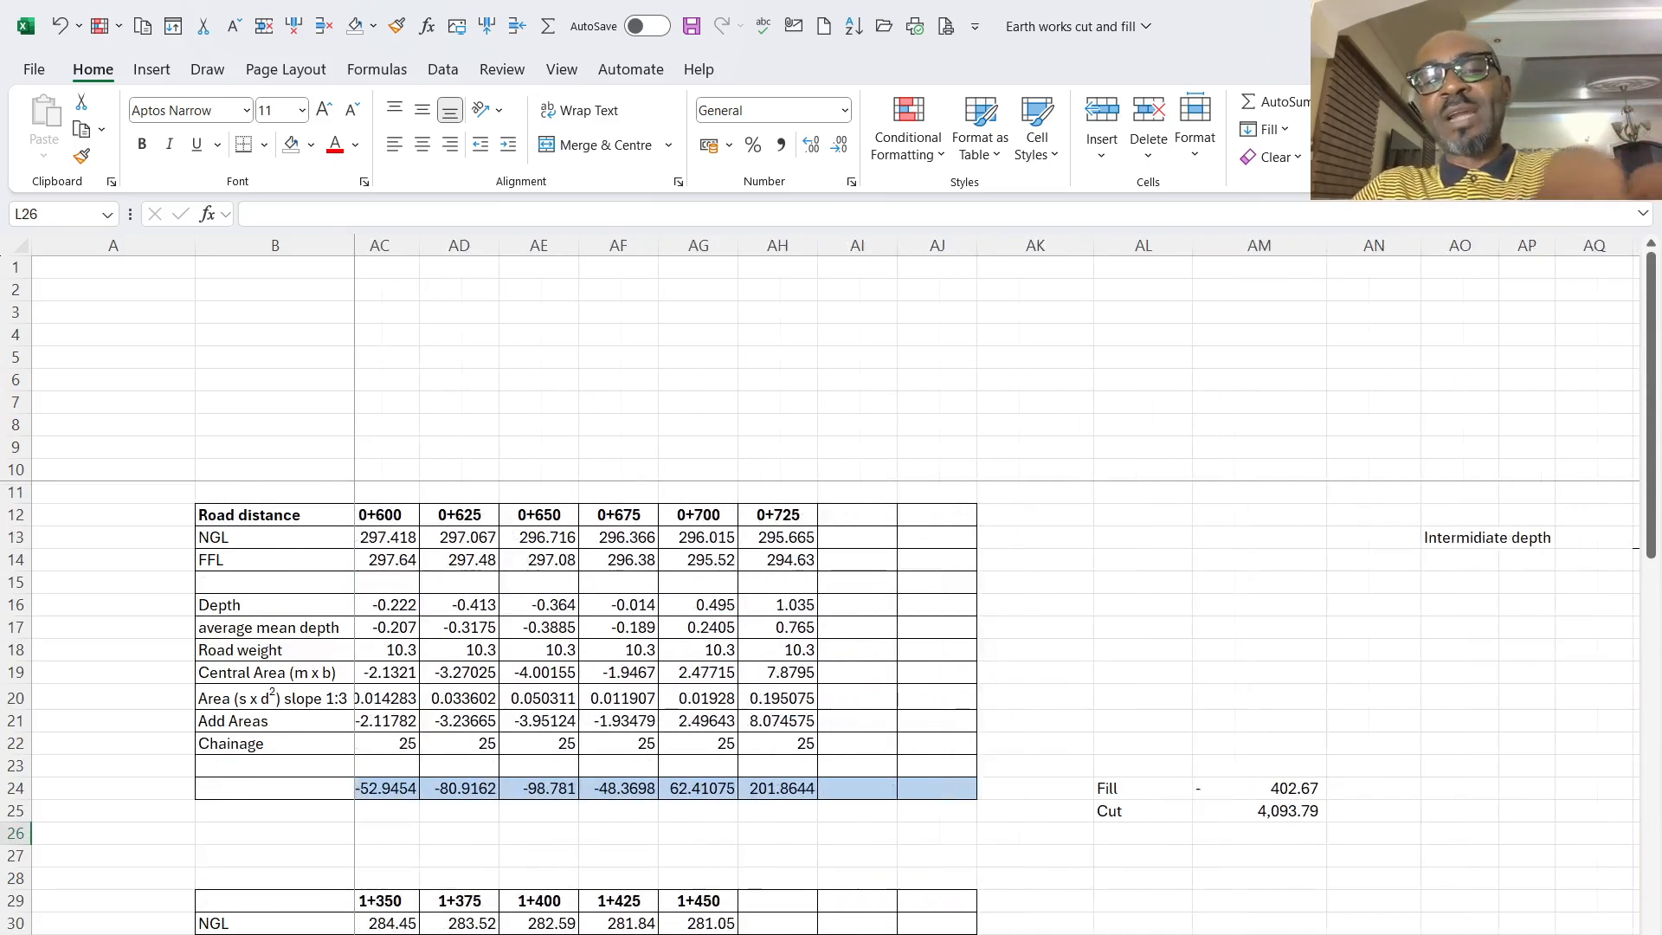
scroll(995, 588, "right", 5)
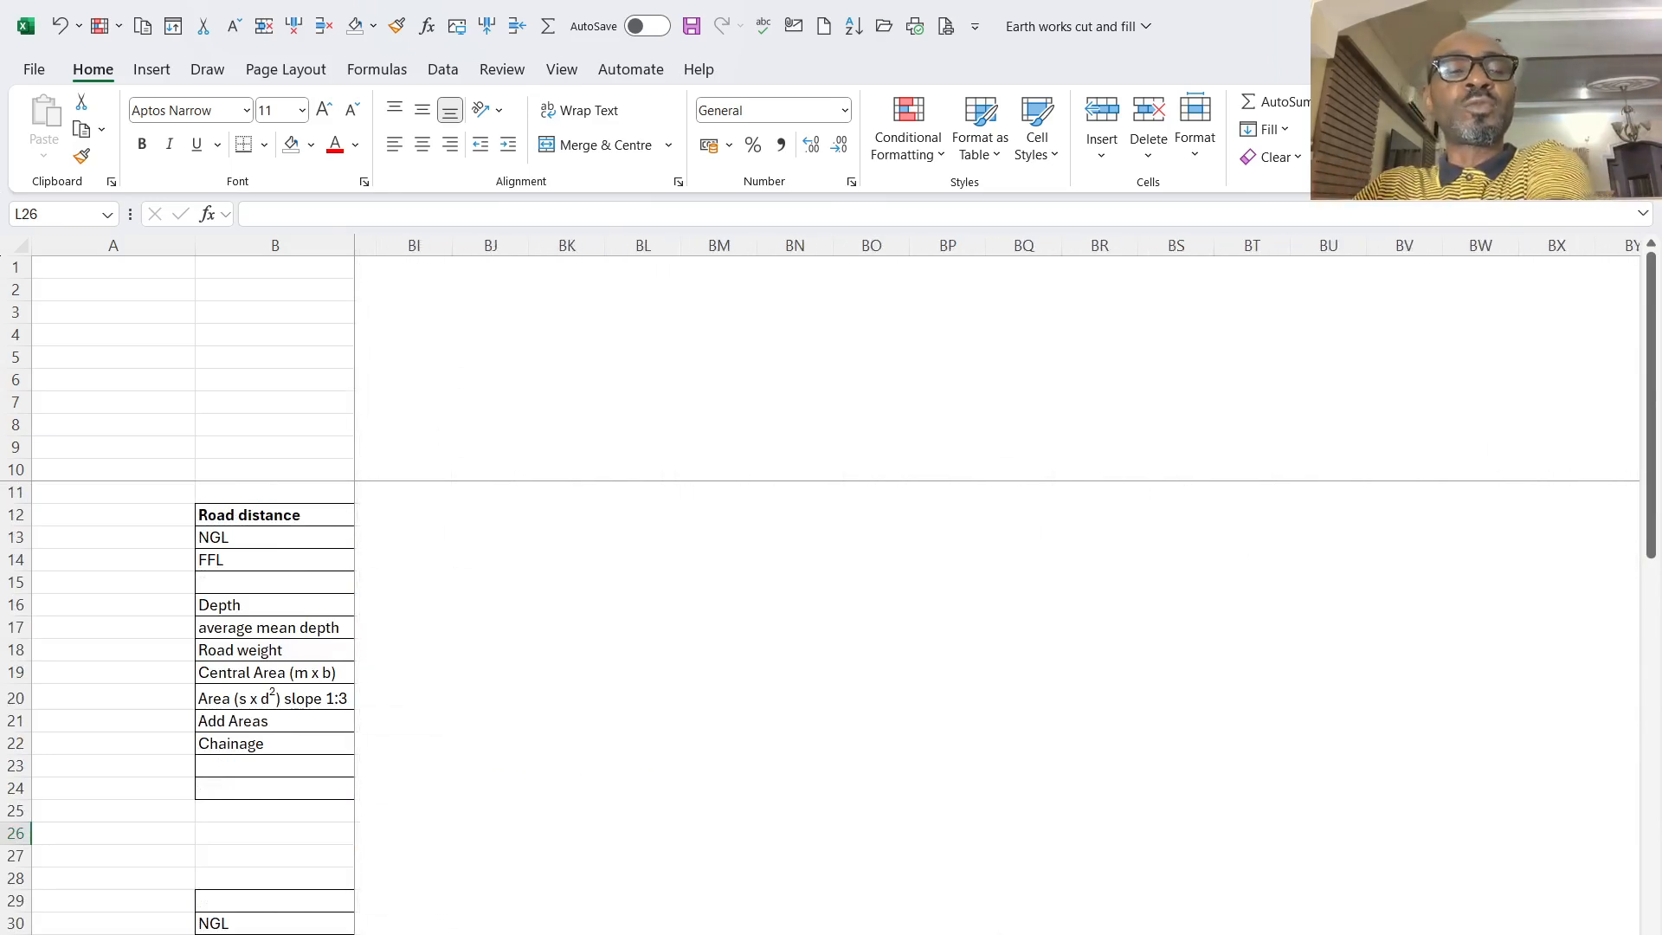
scroll(996, 589, "left", 1)
scroll(995, 588, "left", 10)
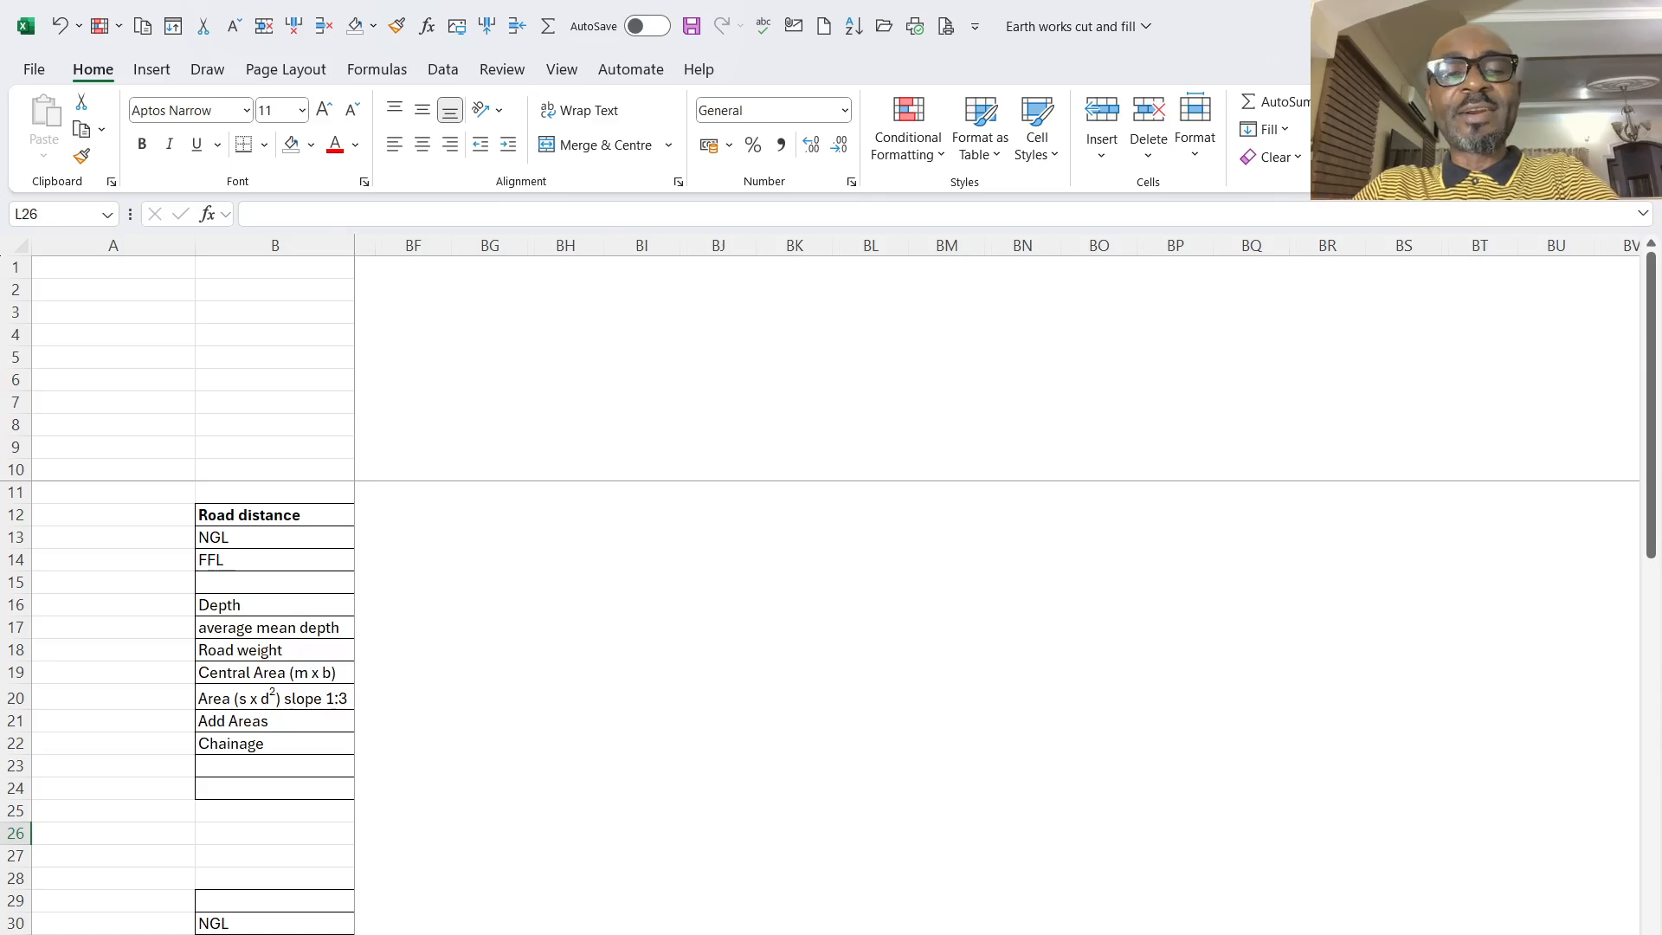
scroll(995, 589, "left", 4)
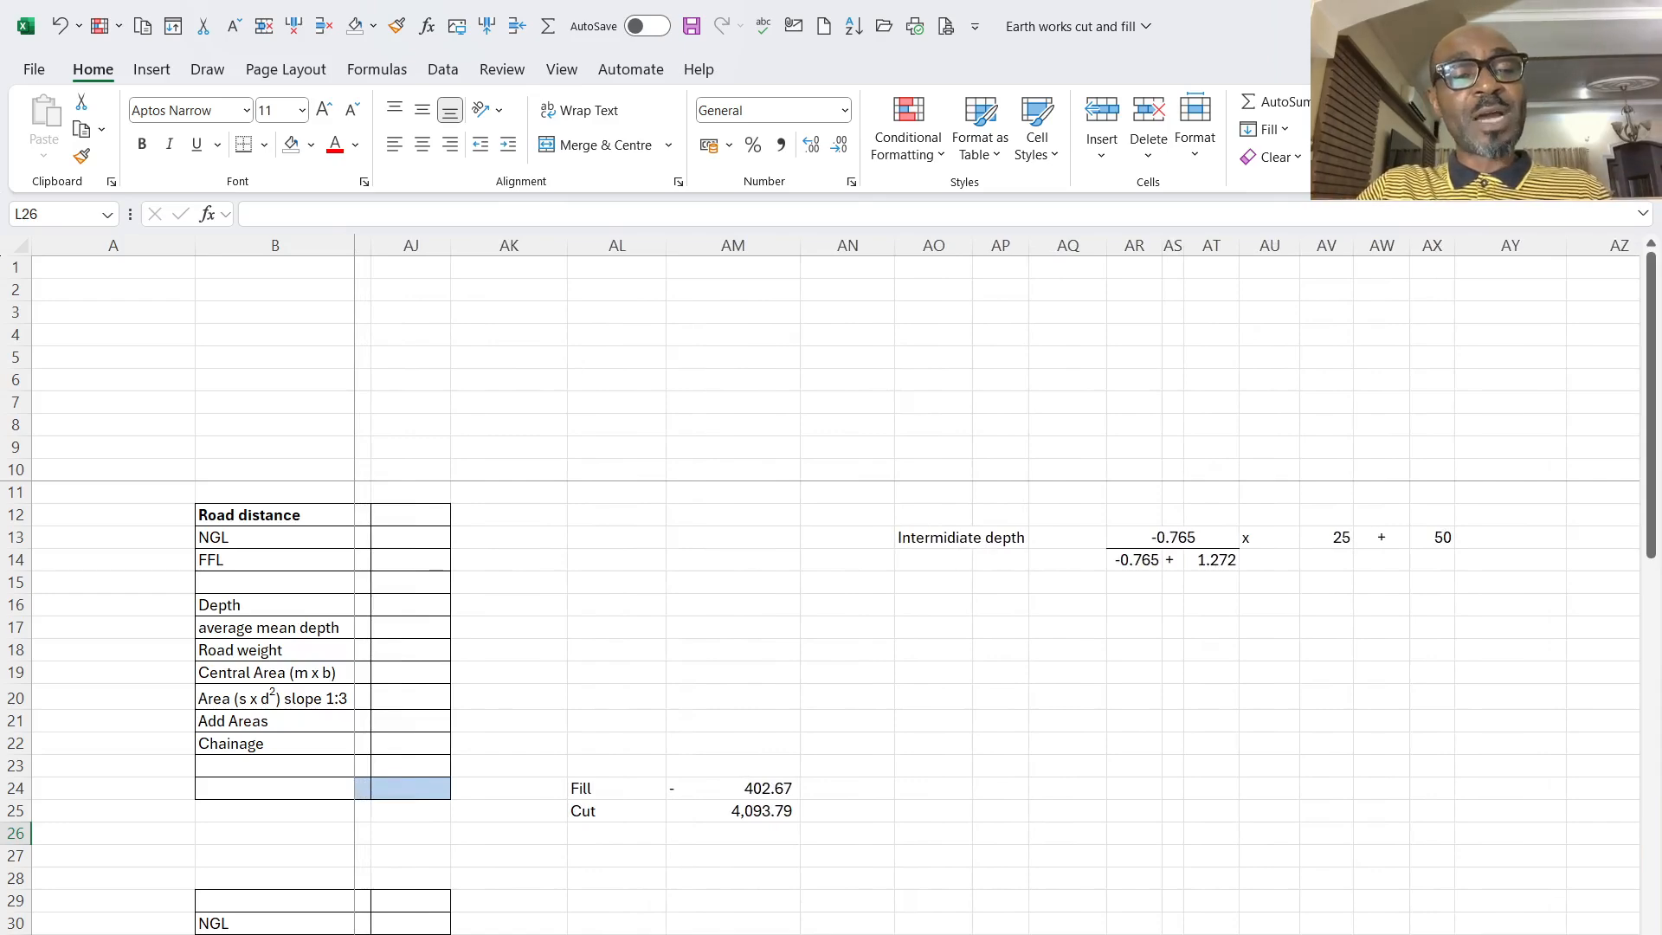
scroll(996, 588, "left", 3)
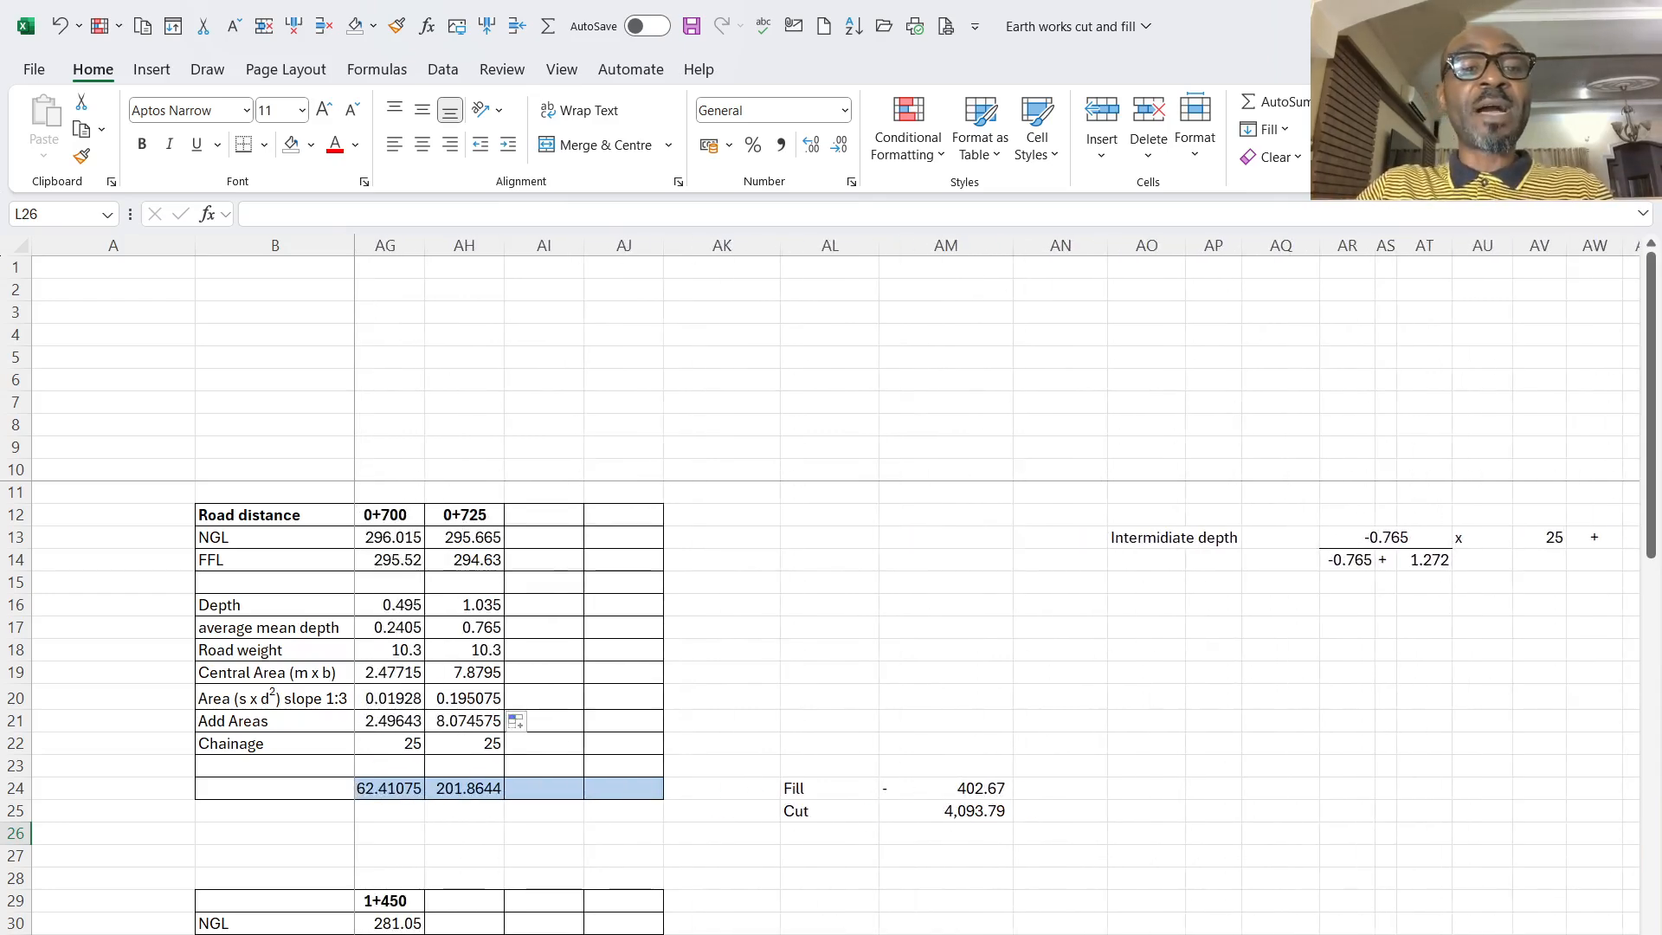
scroll(996, 588, "left", 3)
scroll(996, 588, "left", 15)
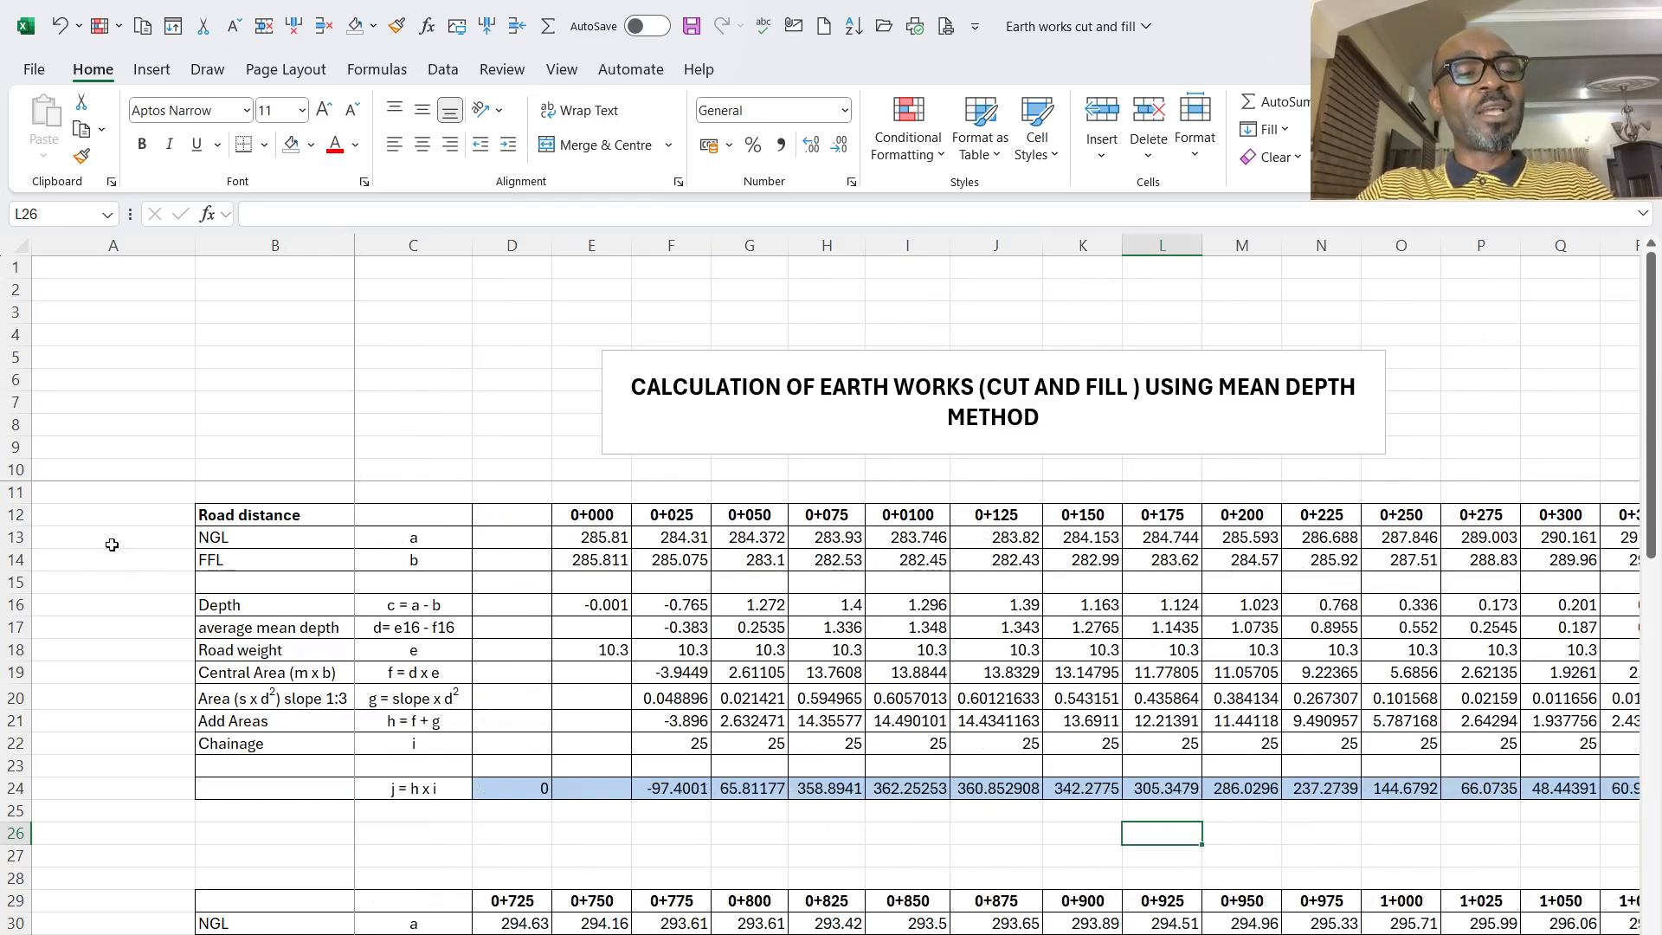
- Copy the first table's rows 12 to 24 and paste them at row 56, below the road cross-section diagram
left_click_drag(15, 516, 35, 791)
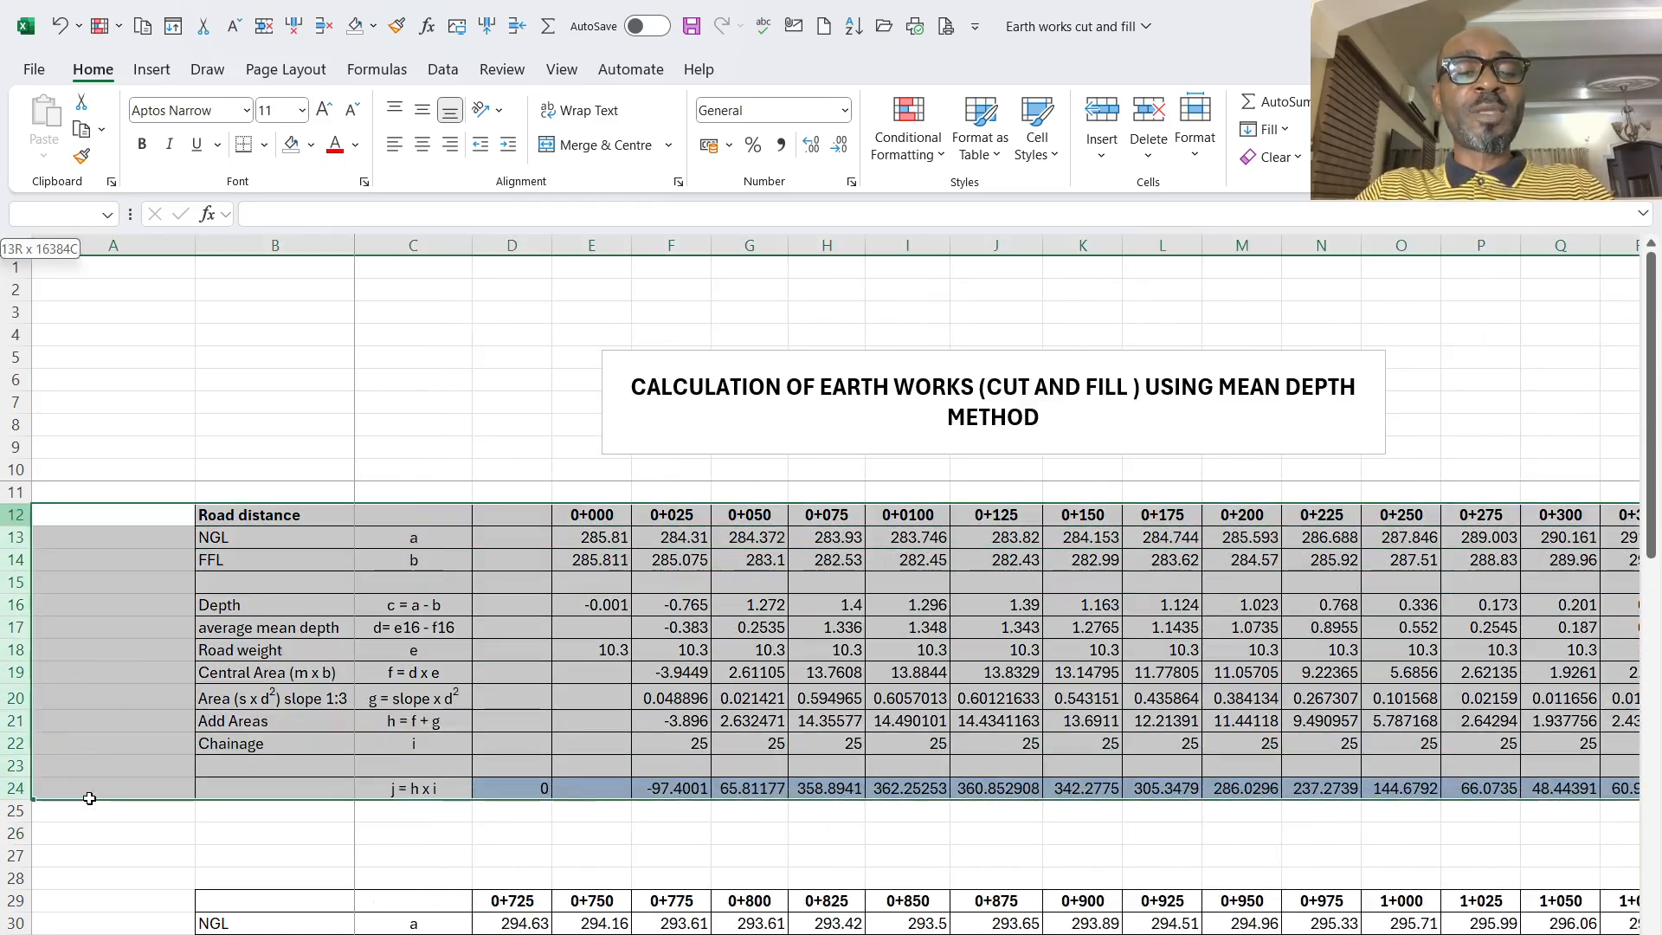
right_click(540, 669)
left_click(593, 317)
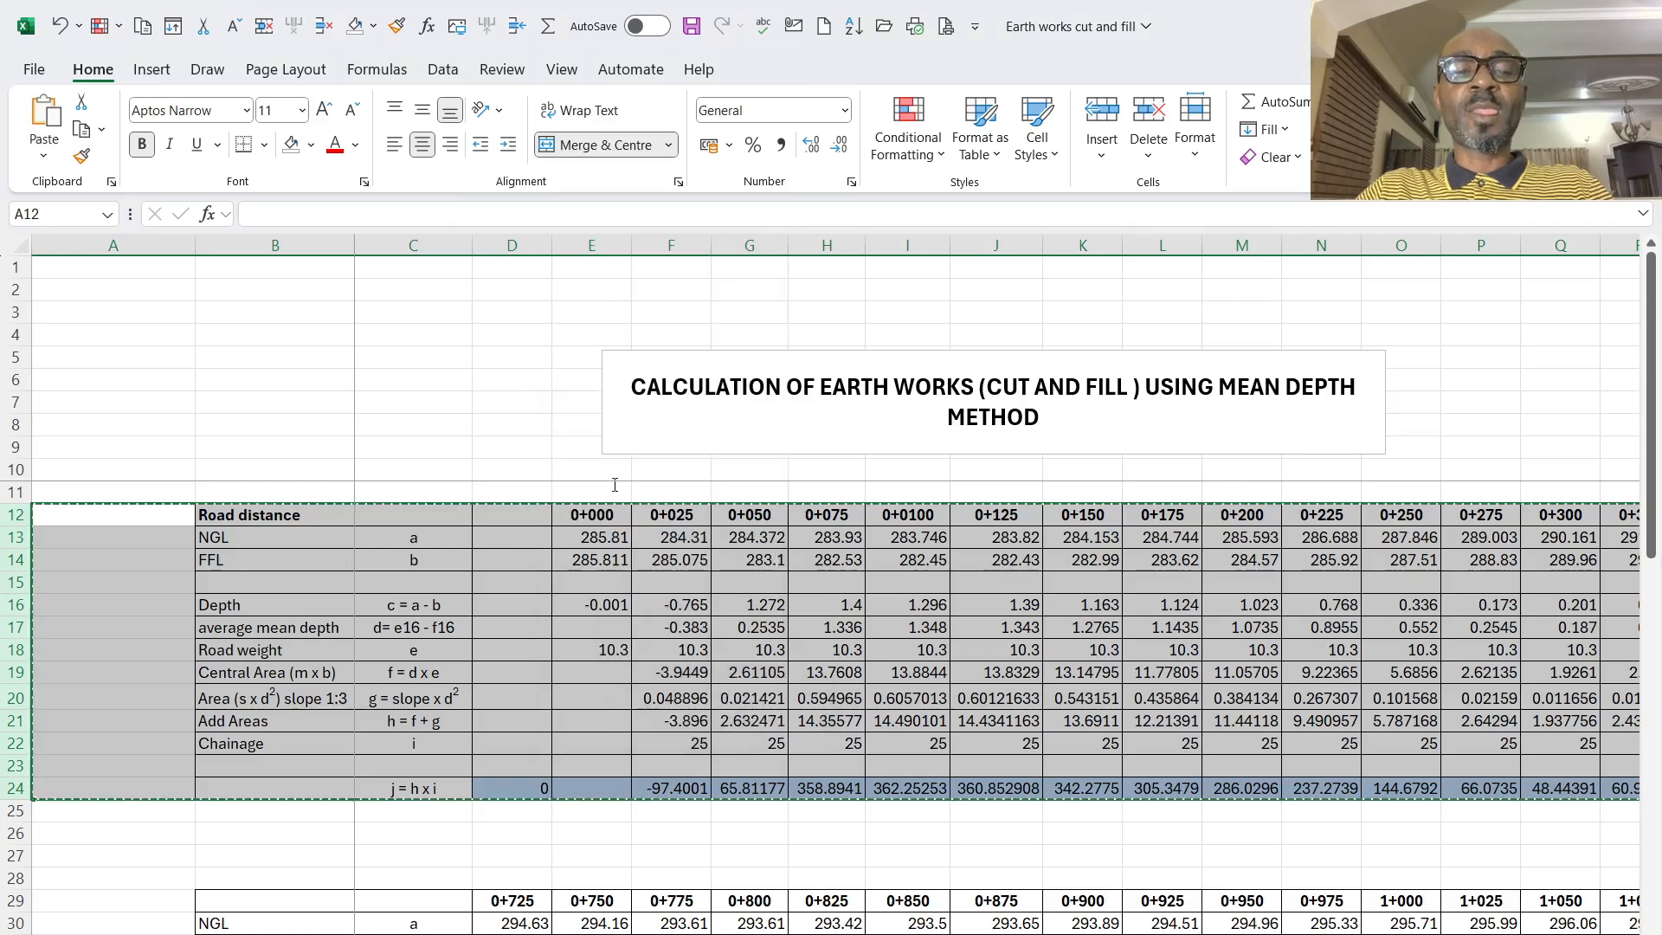
scroll(580, 532, "down", 15)
scroll(234, 573, "up", 1)
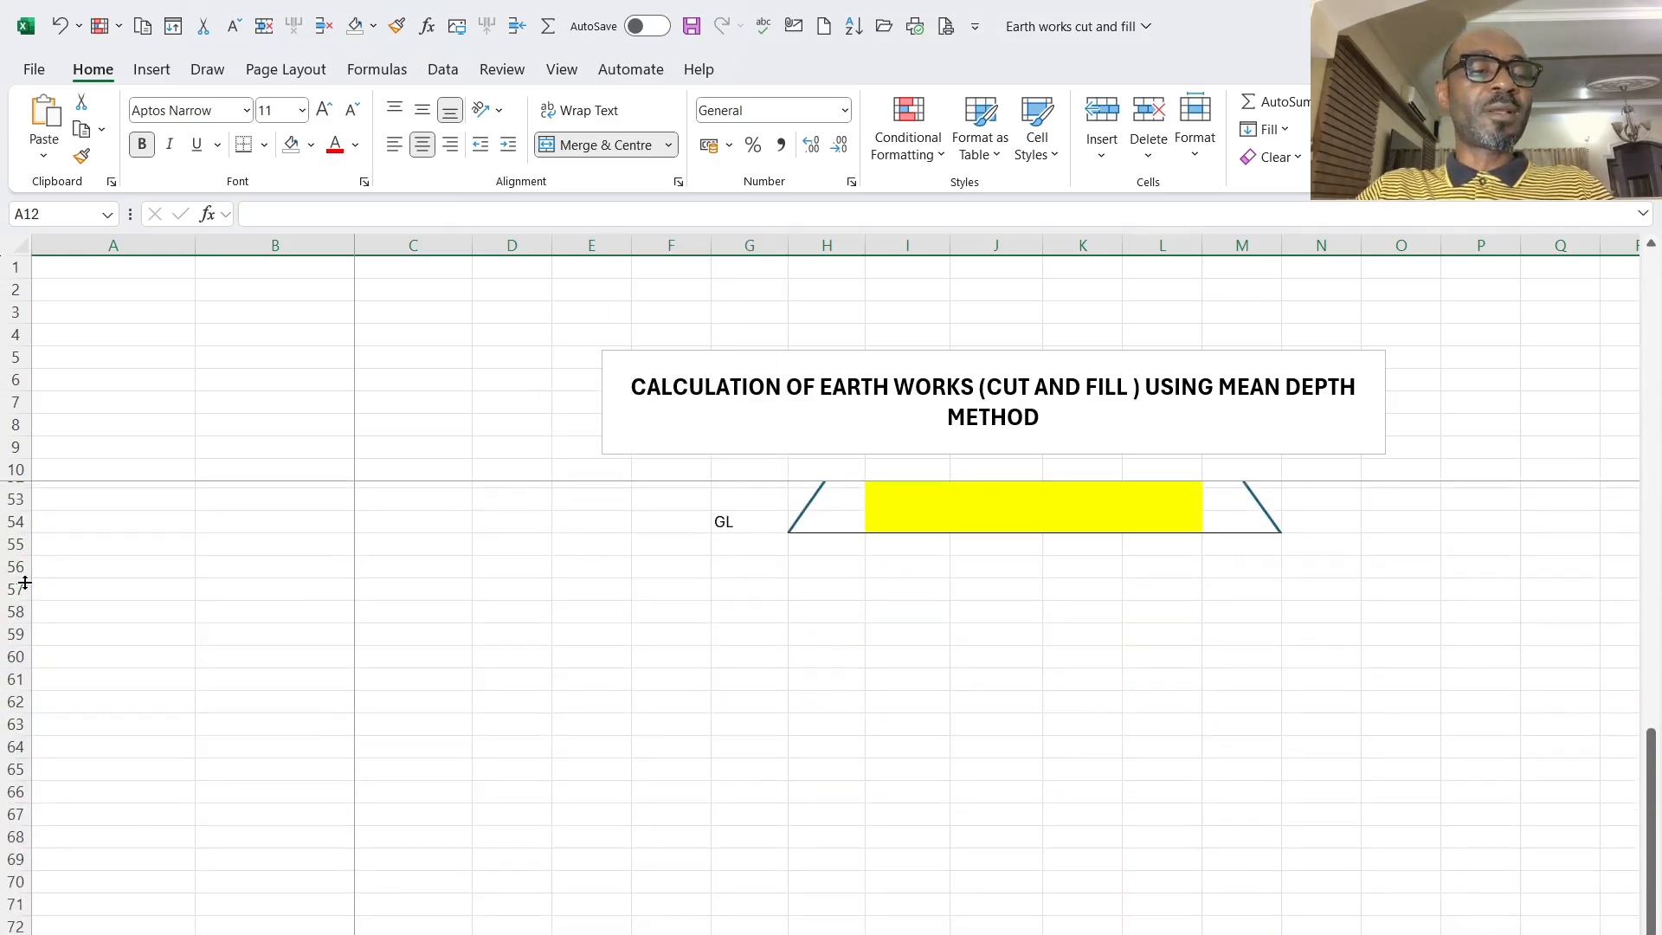
left_click(16, 566)
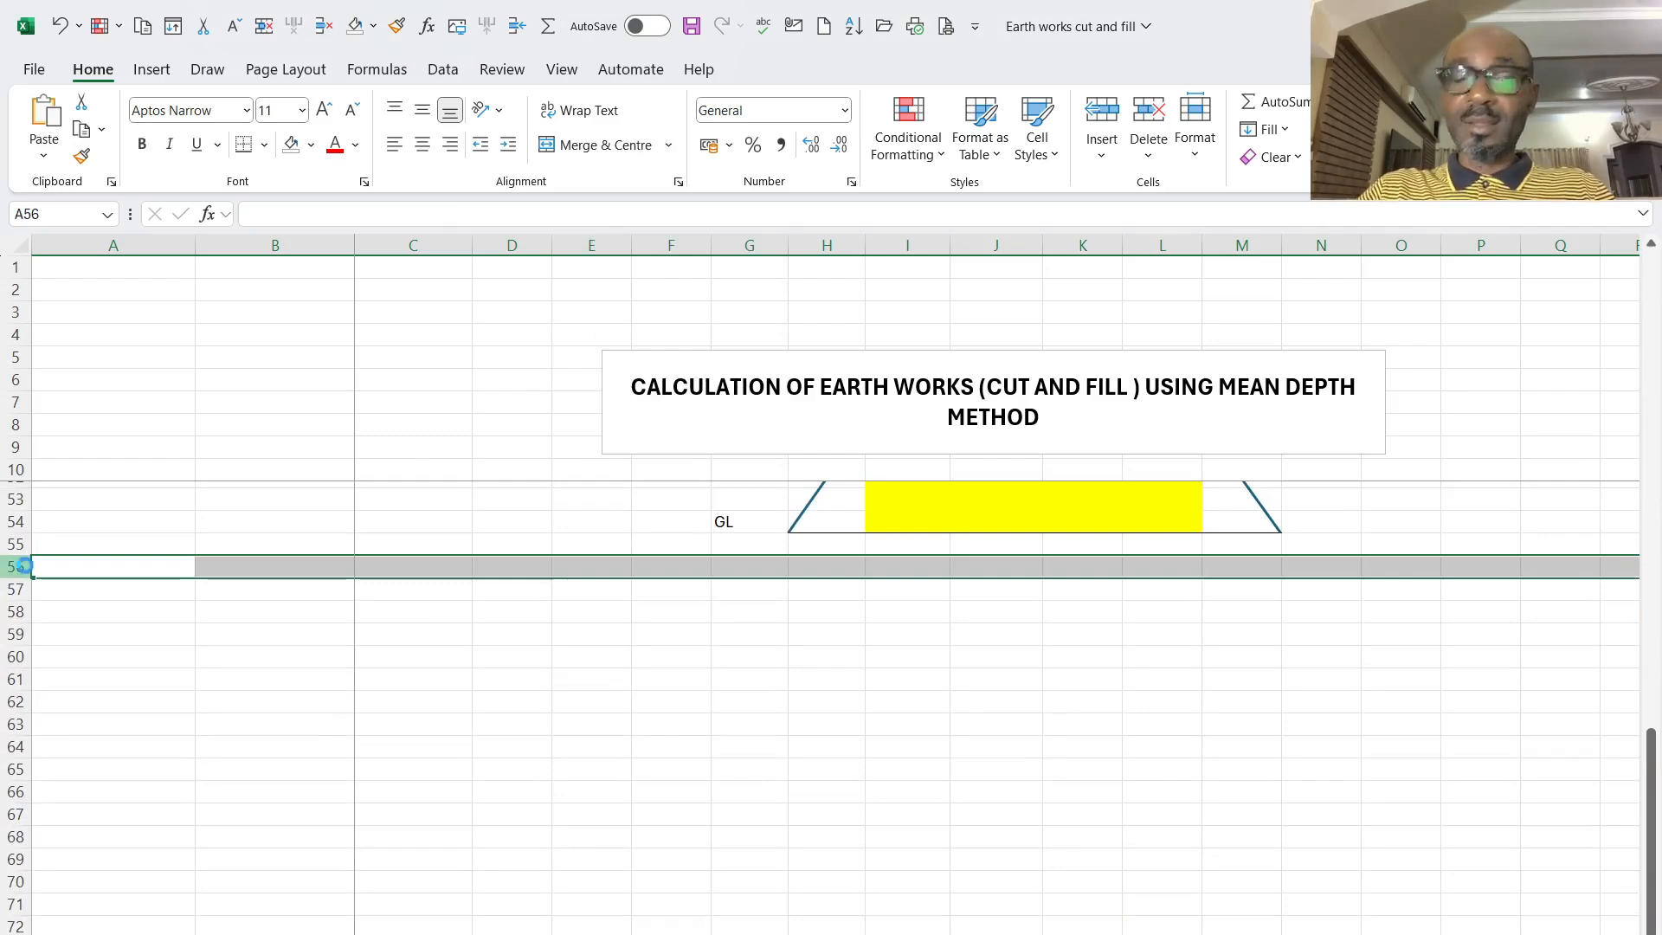
key("ctrl+v")
- Clear the NGL and FFL levels from 0+000 to 0+725 in the copied table
left_click(613, 592)
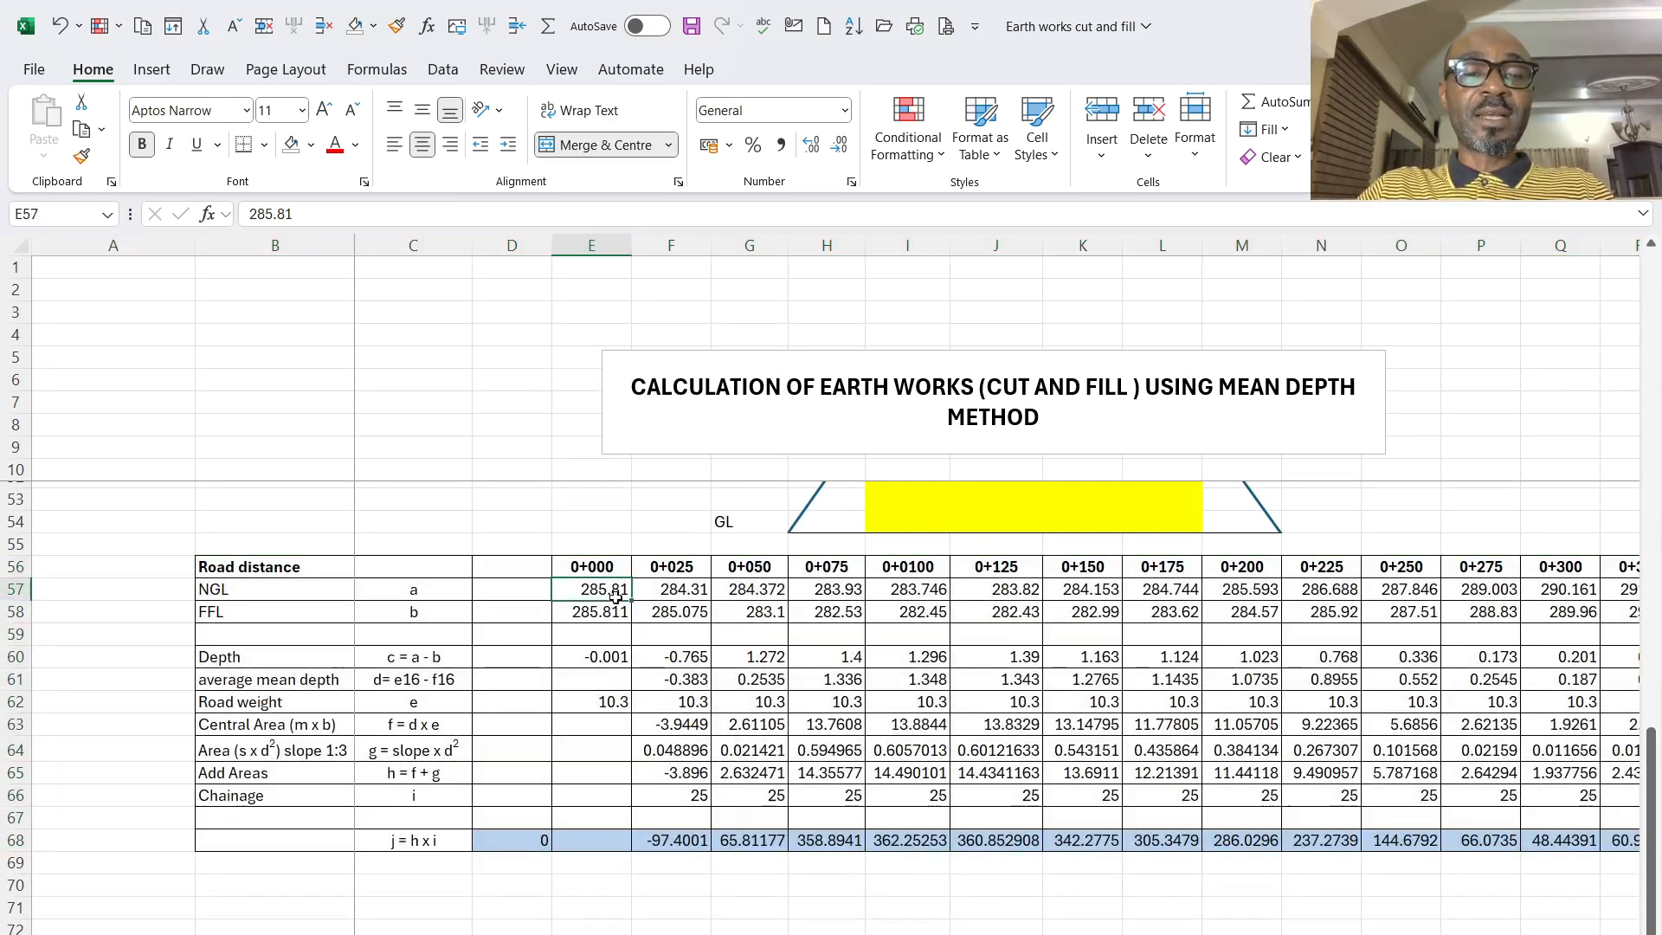
left_click_drag(615, 598, 1515, 613)
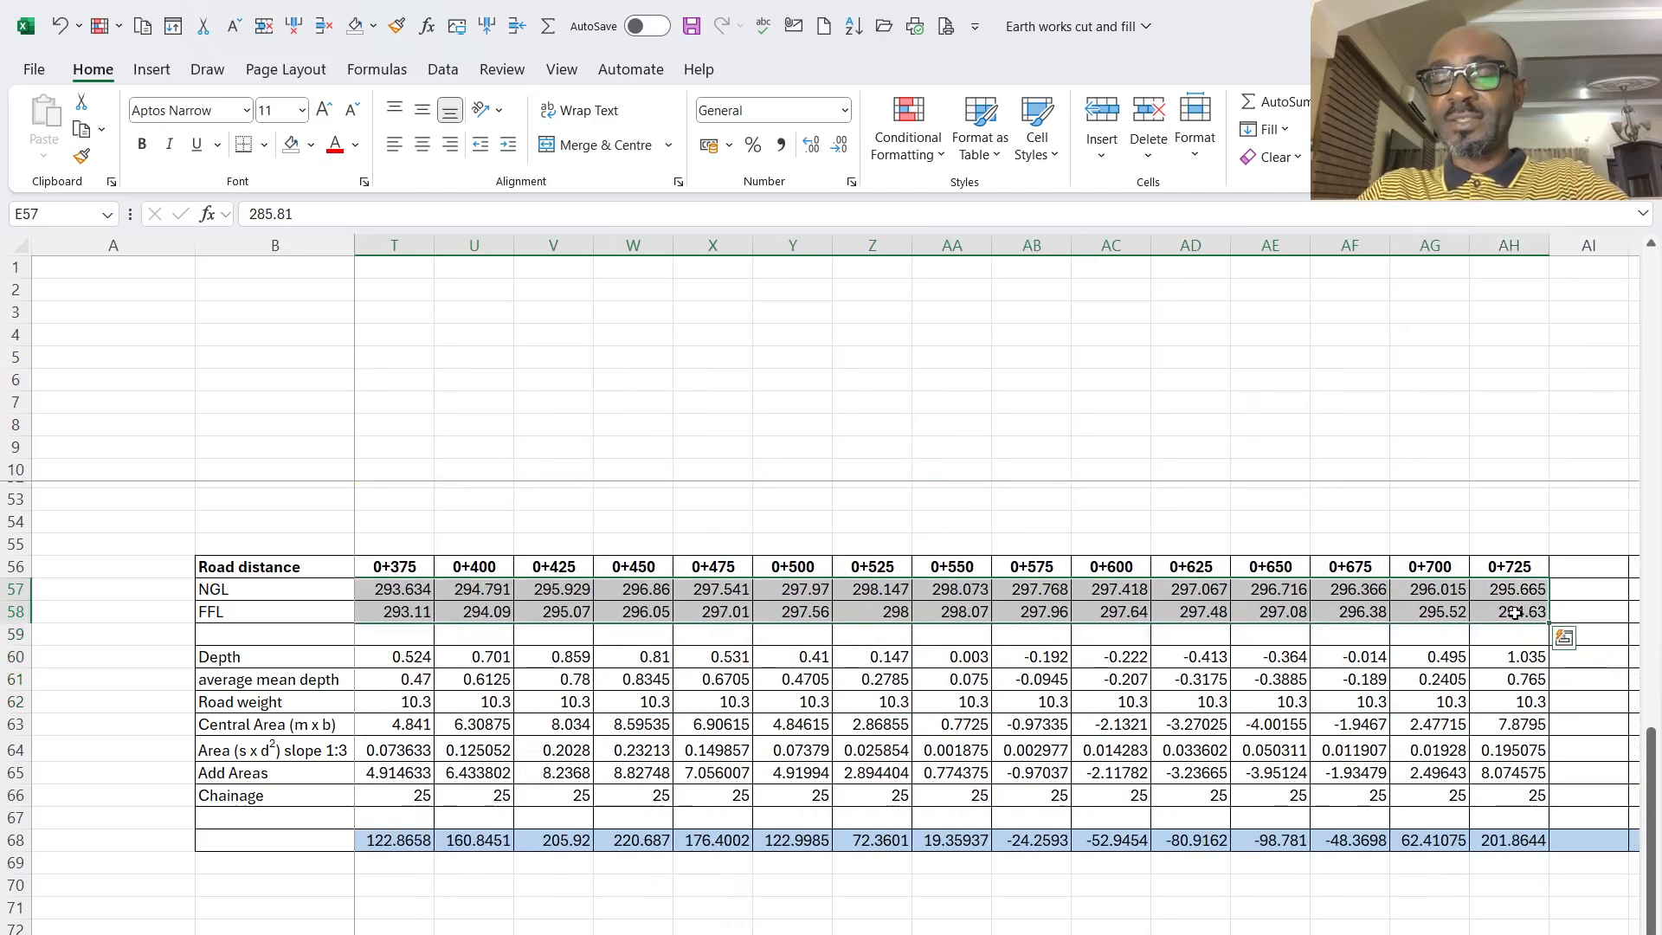
key("Delete")
scroll(621, 883, "left", 6)
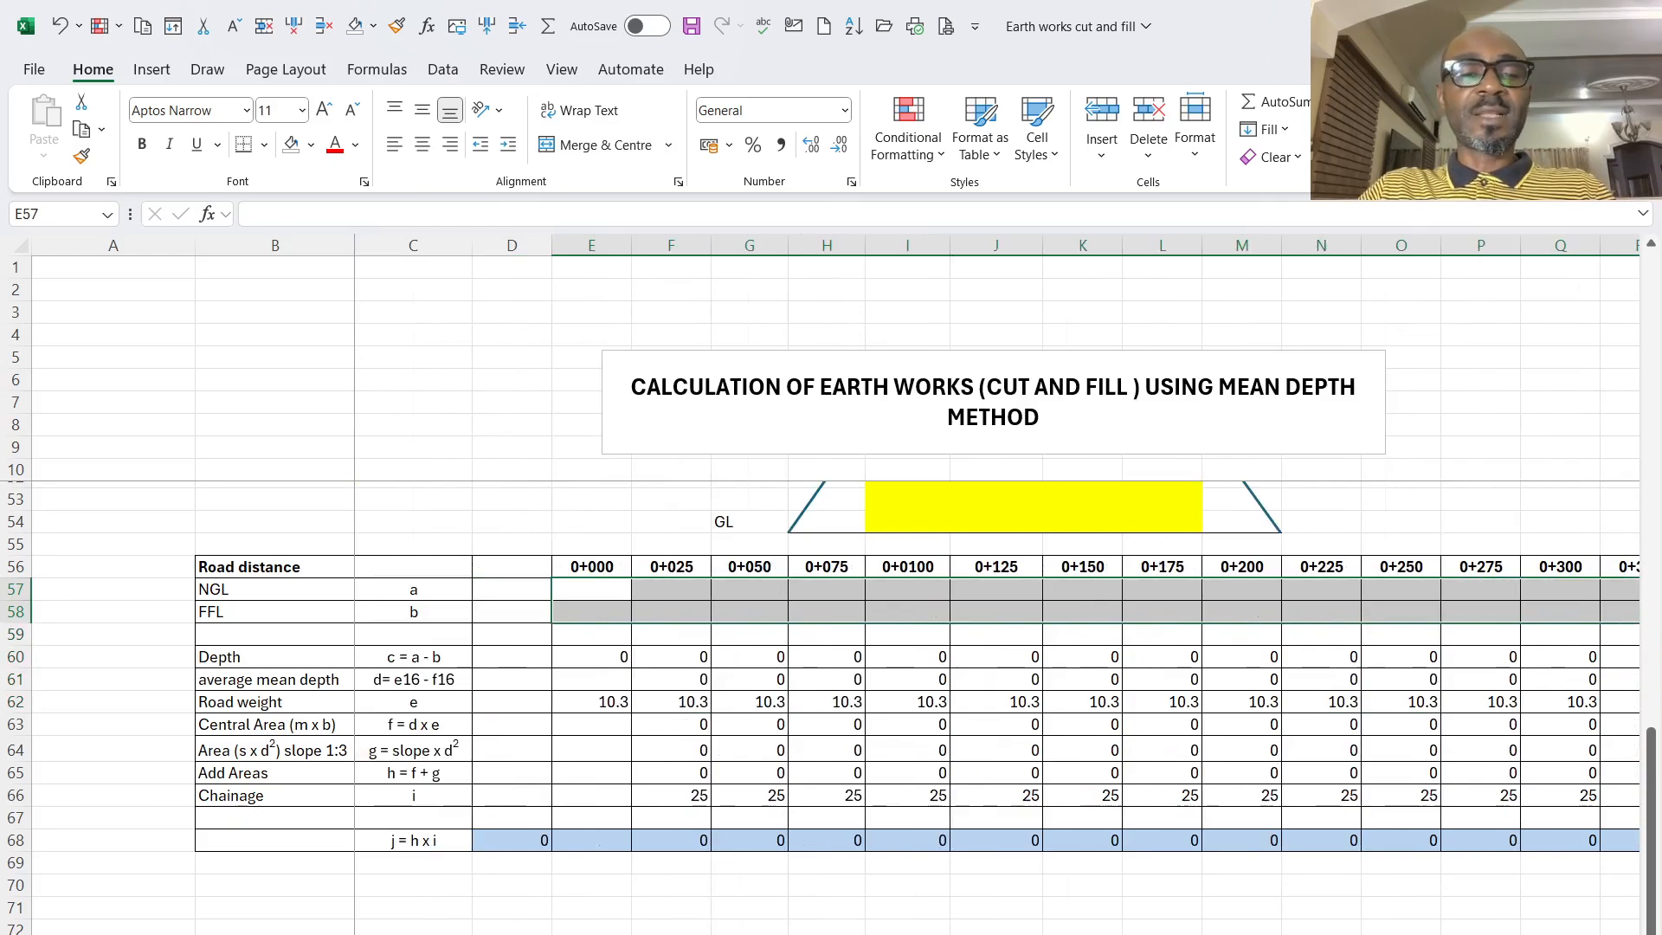
- Enter an NGL of 257.1 and an FFL of 256.2 at chainage 0+000 in the copied table
scroll(622, 883, "up", 5)
scroll(622, 883, "down", 3)
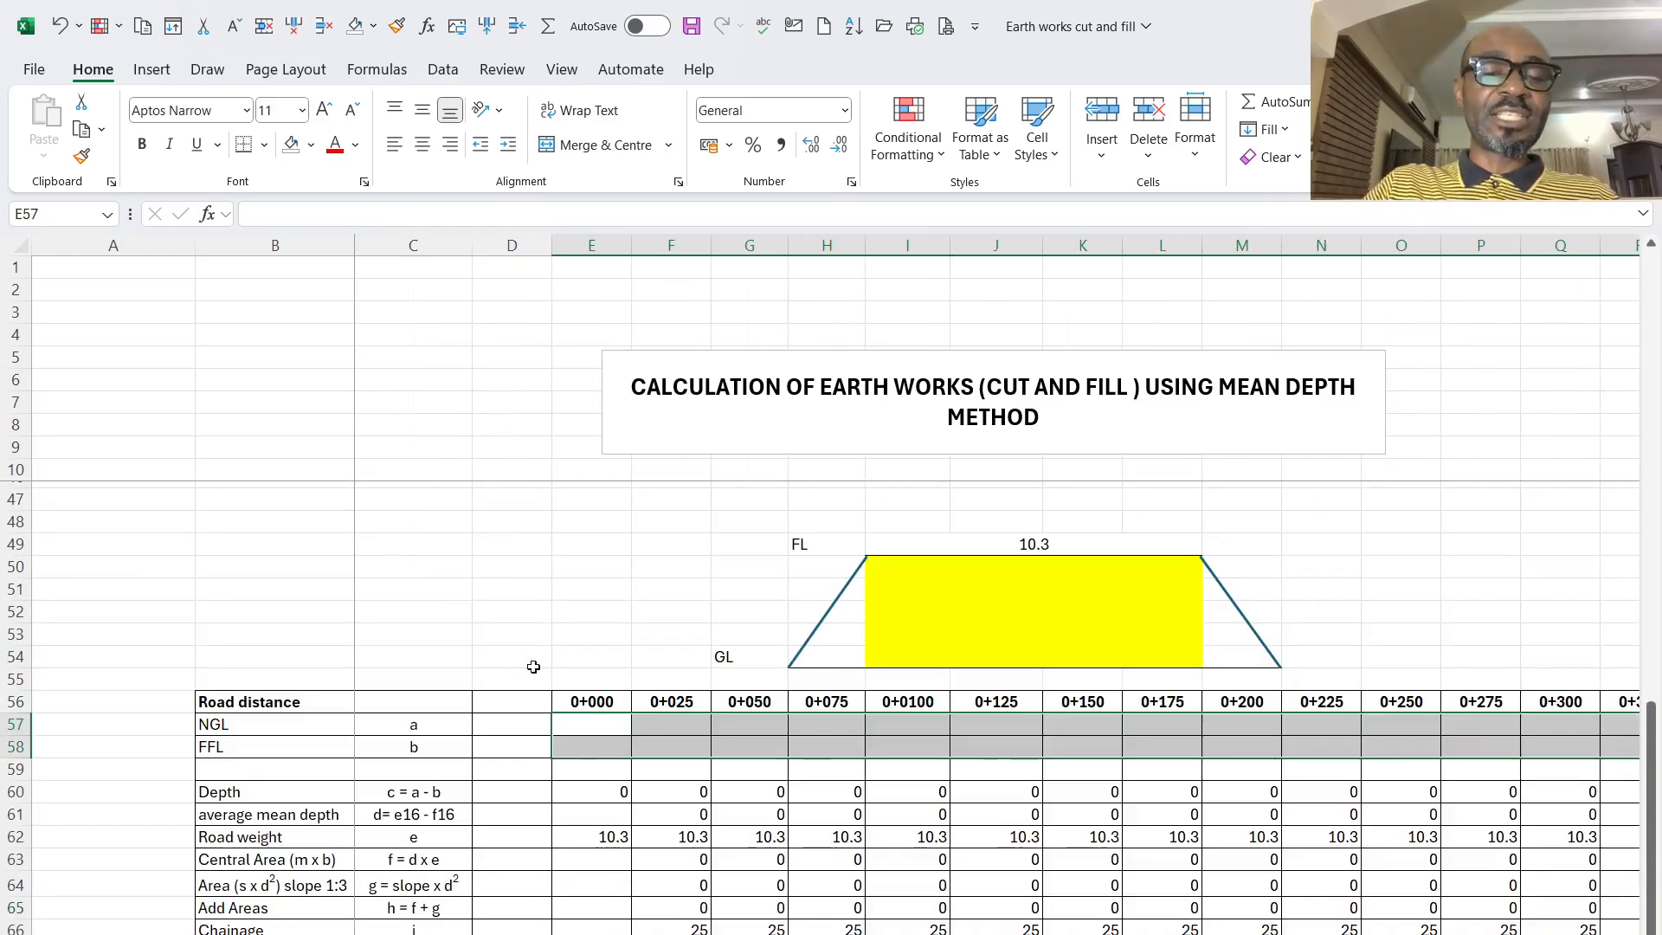
scroll(604, 728, "down", 3)
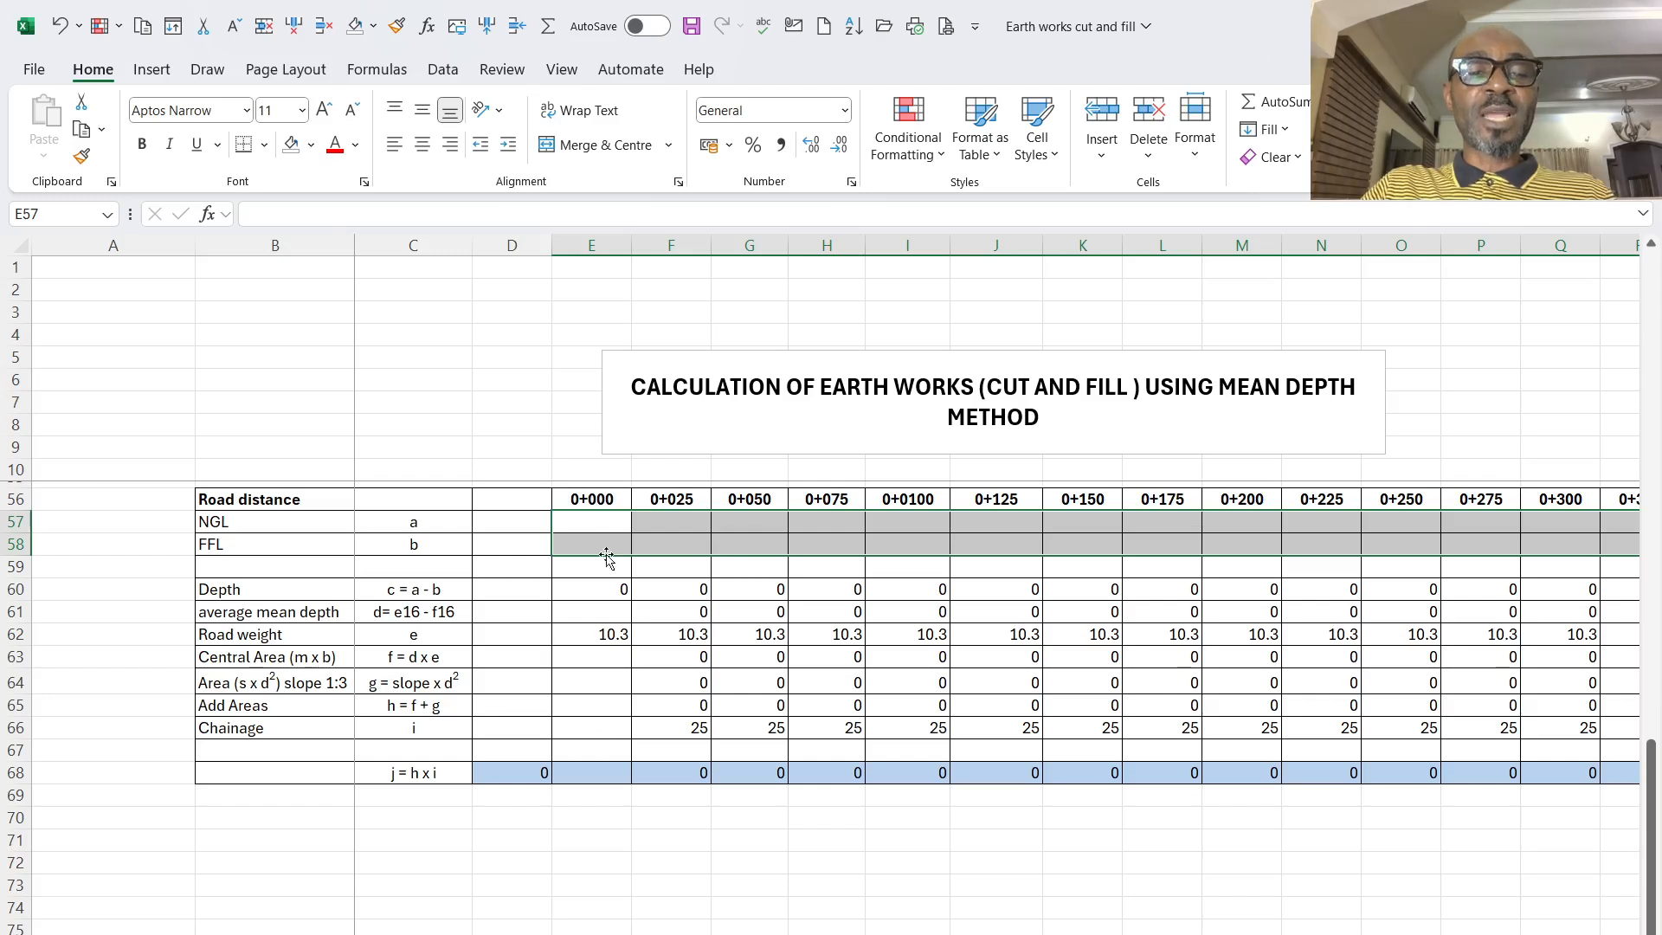
left_click(614, 523)
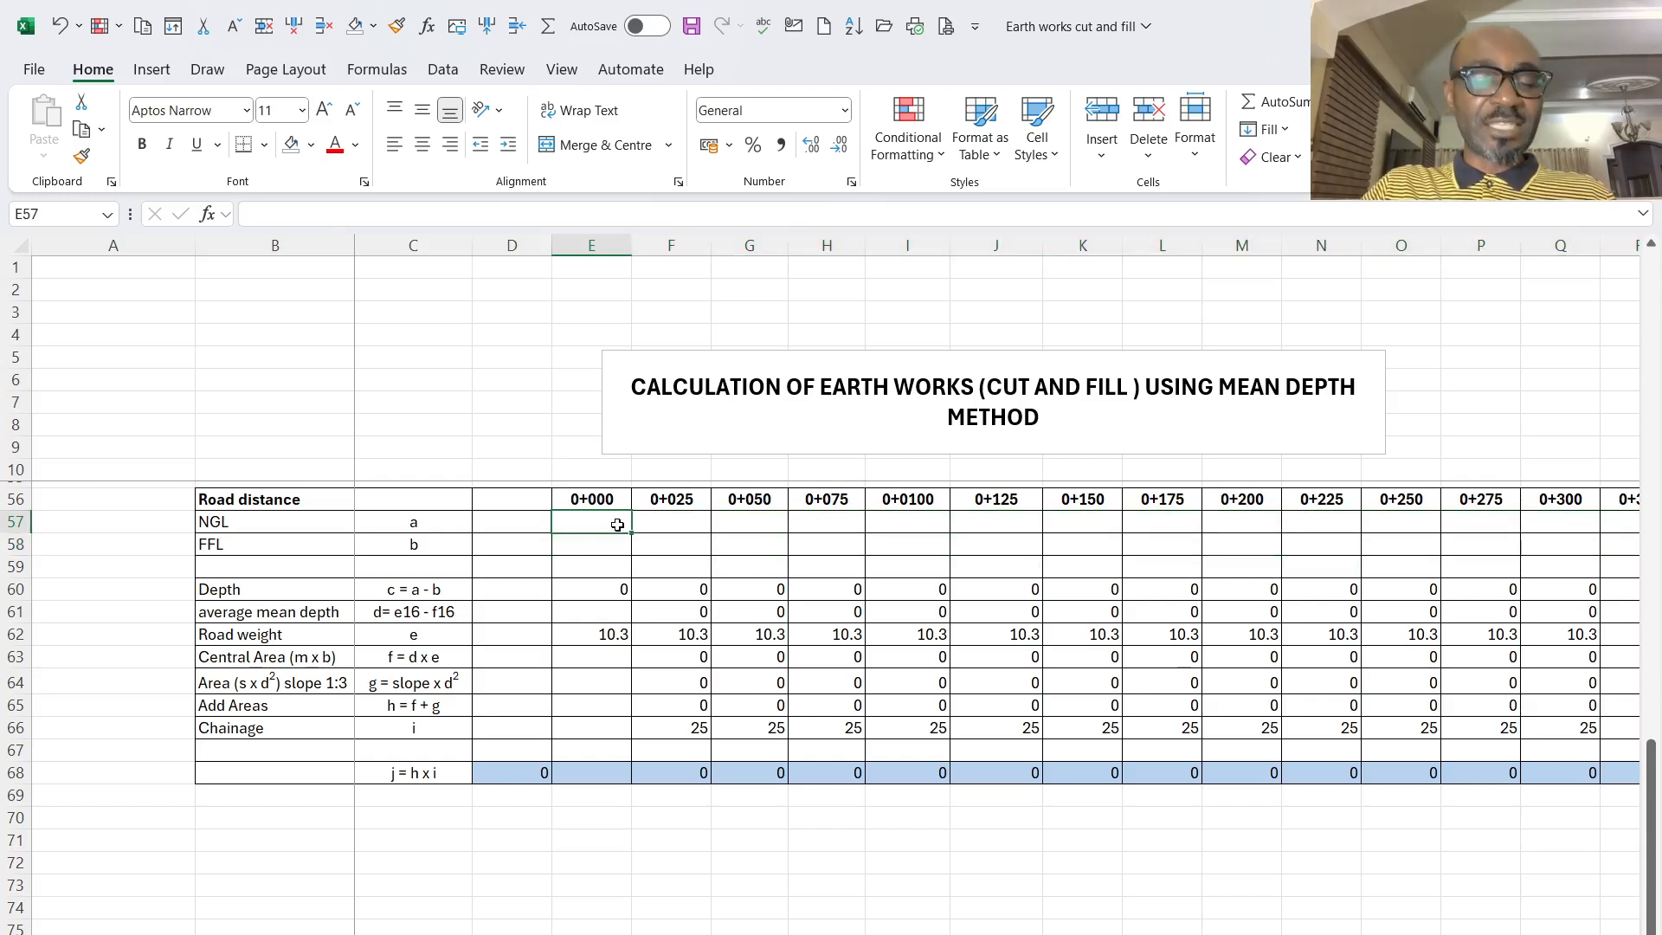
type("257.1")
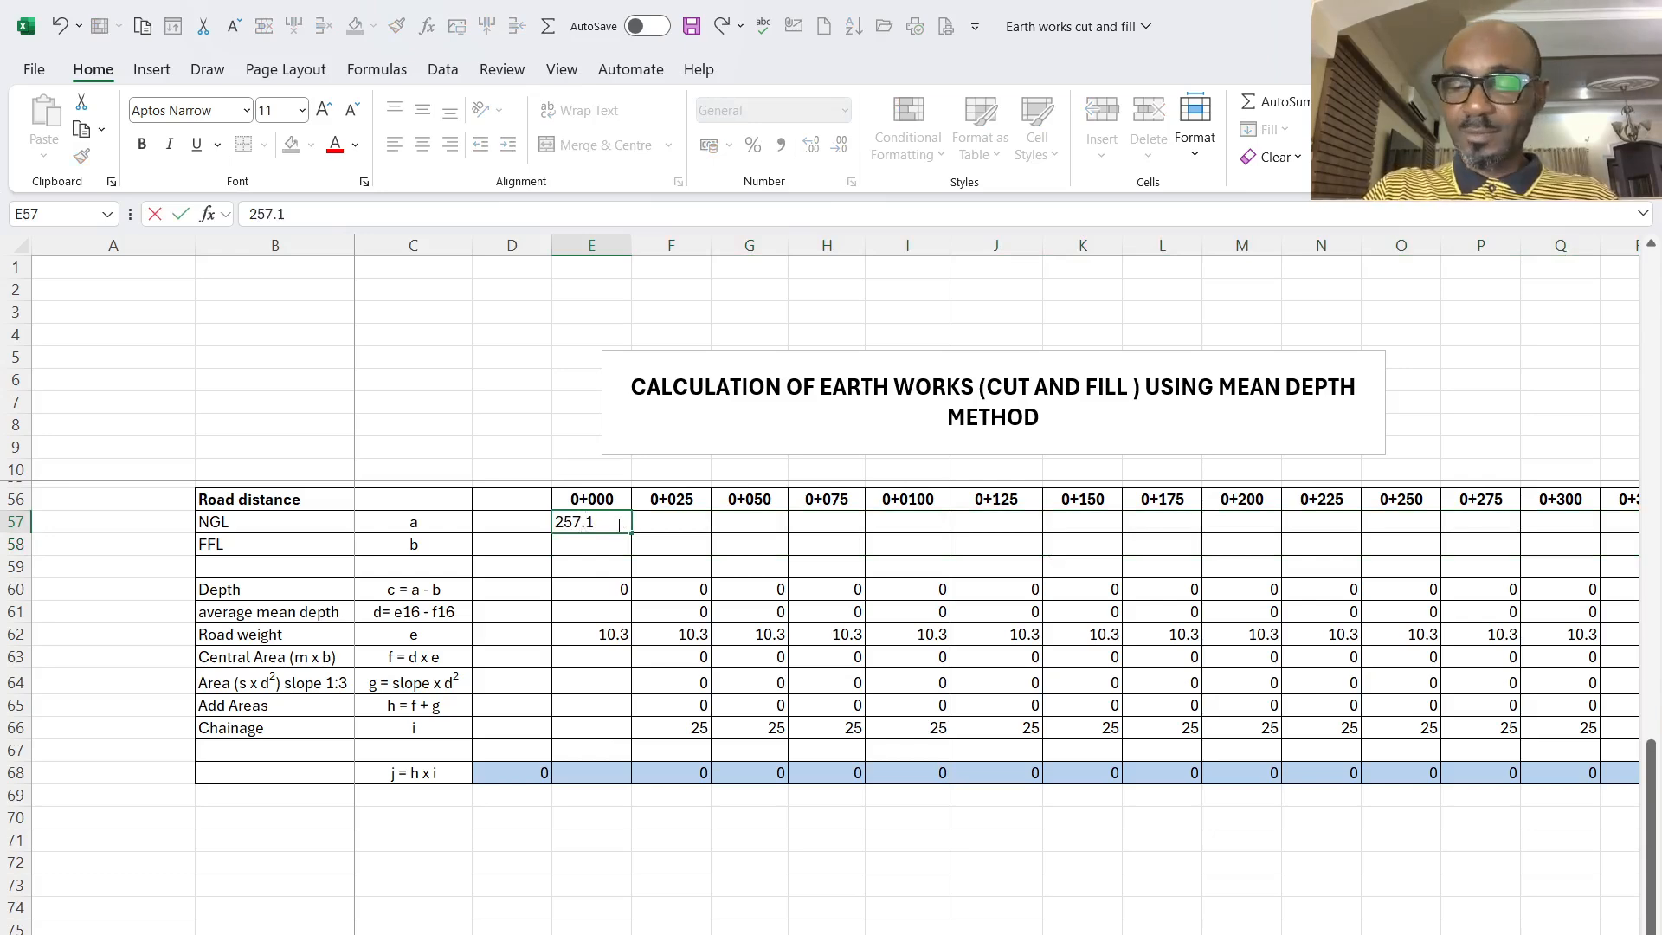
key("Return")
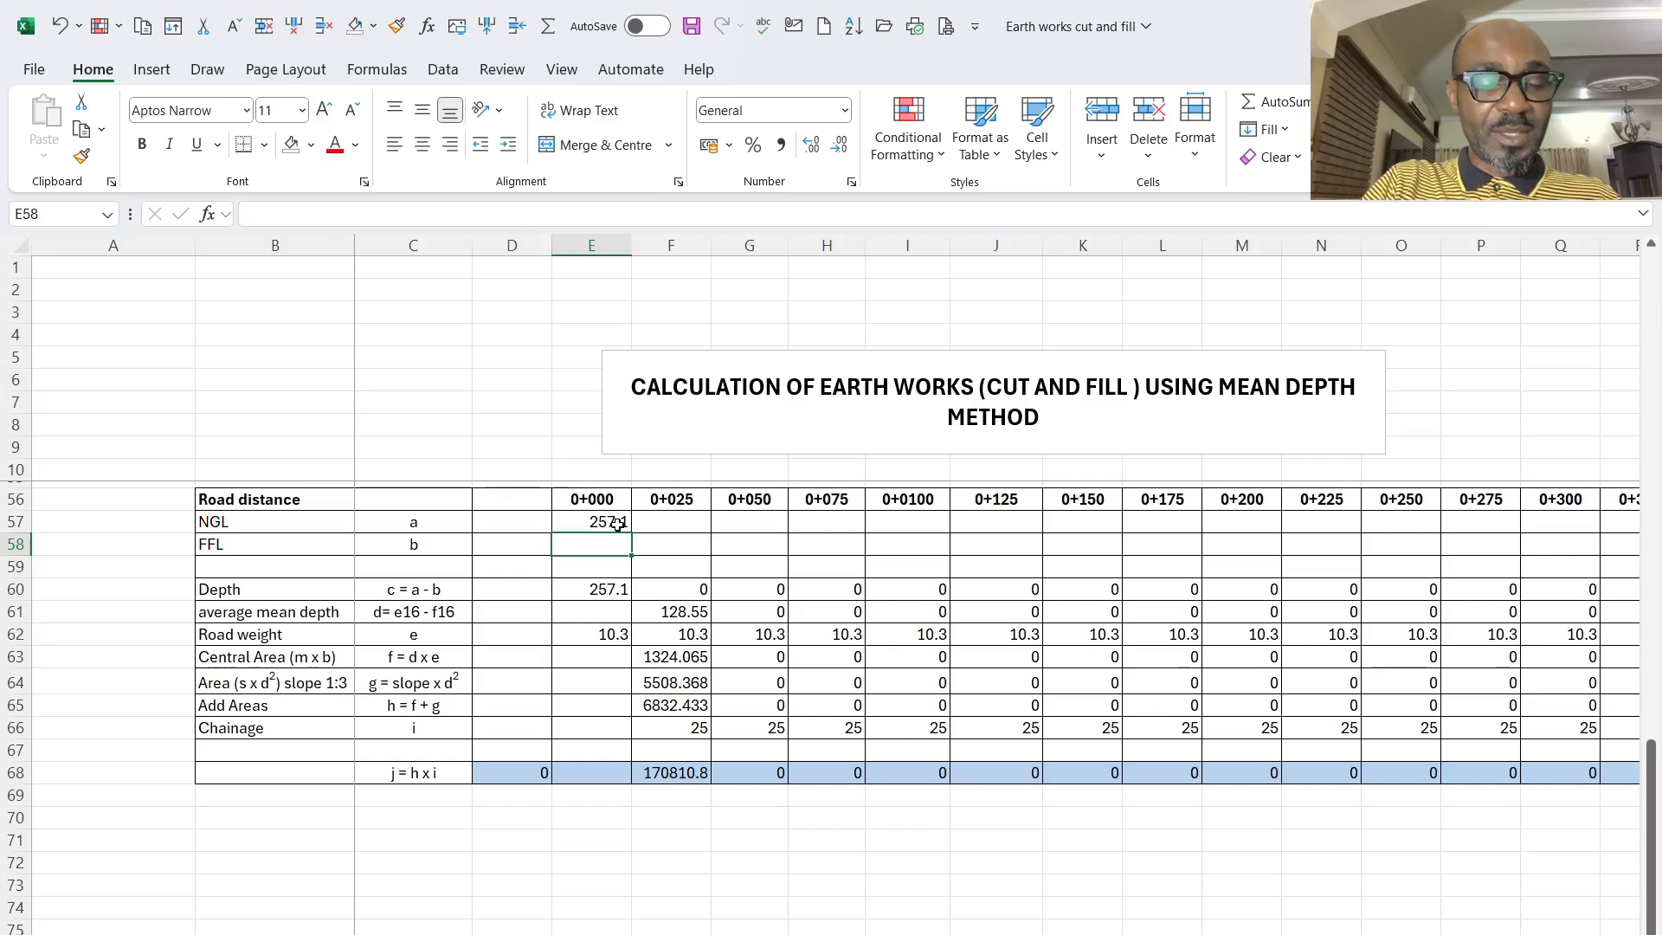
type("25")
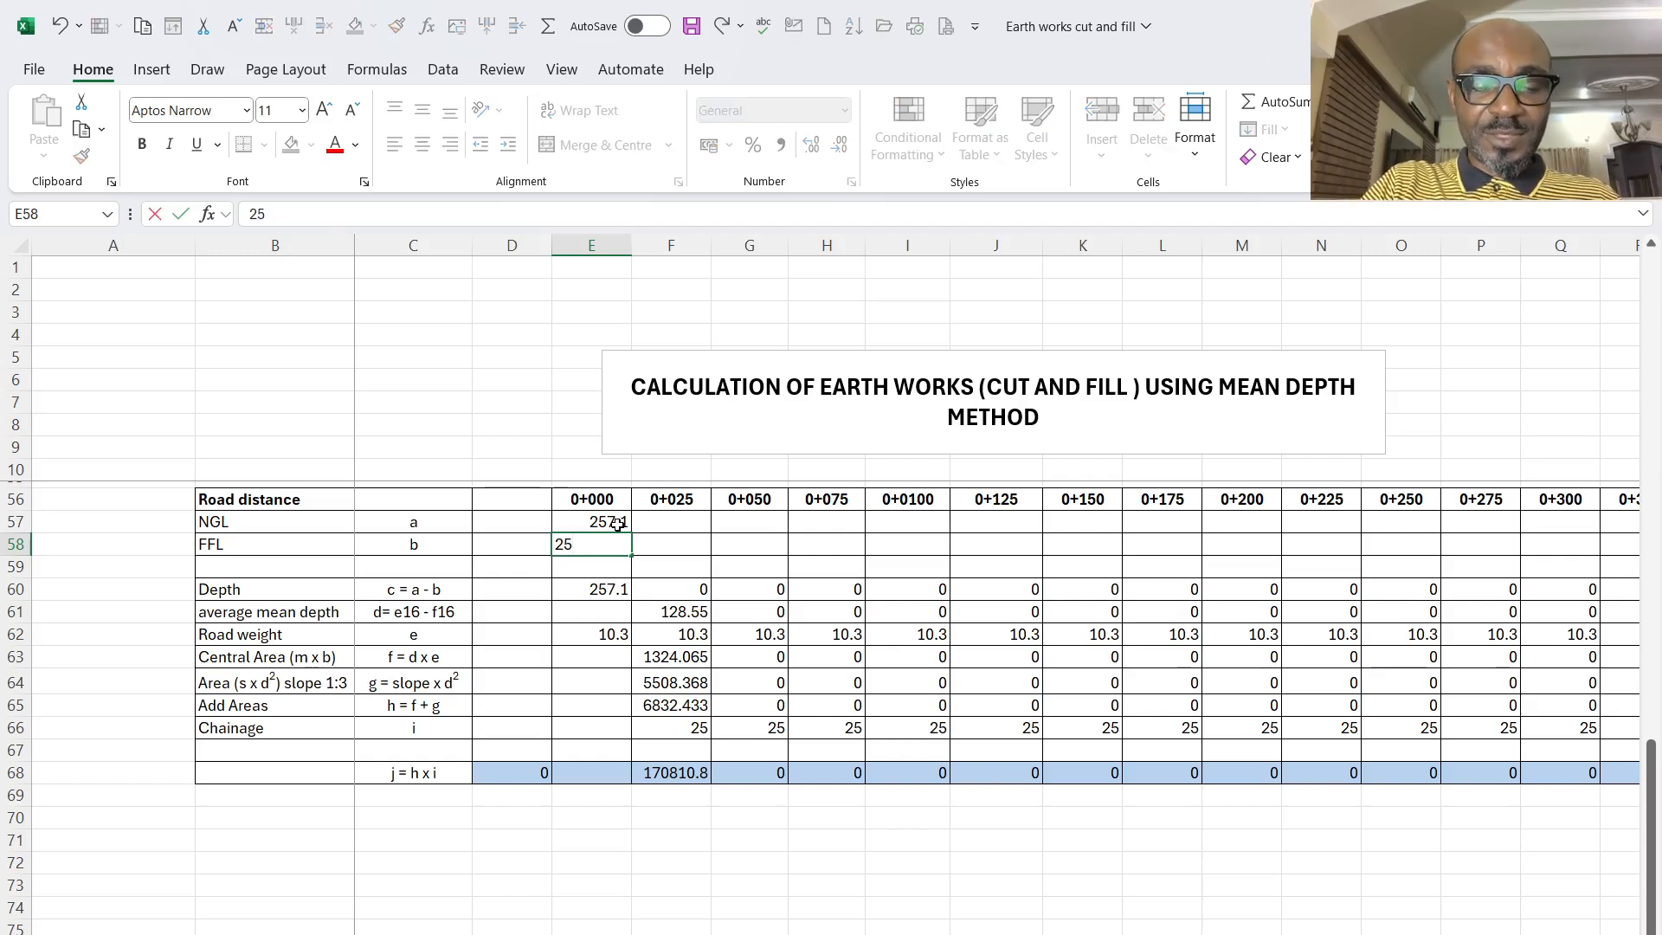
type("6.")
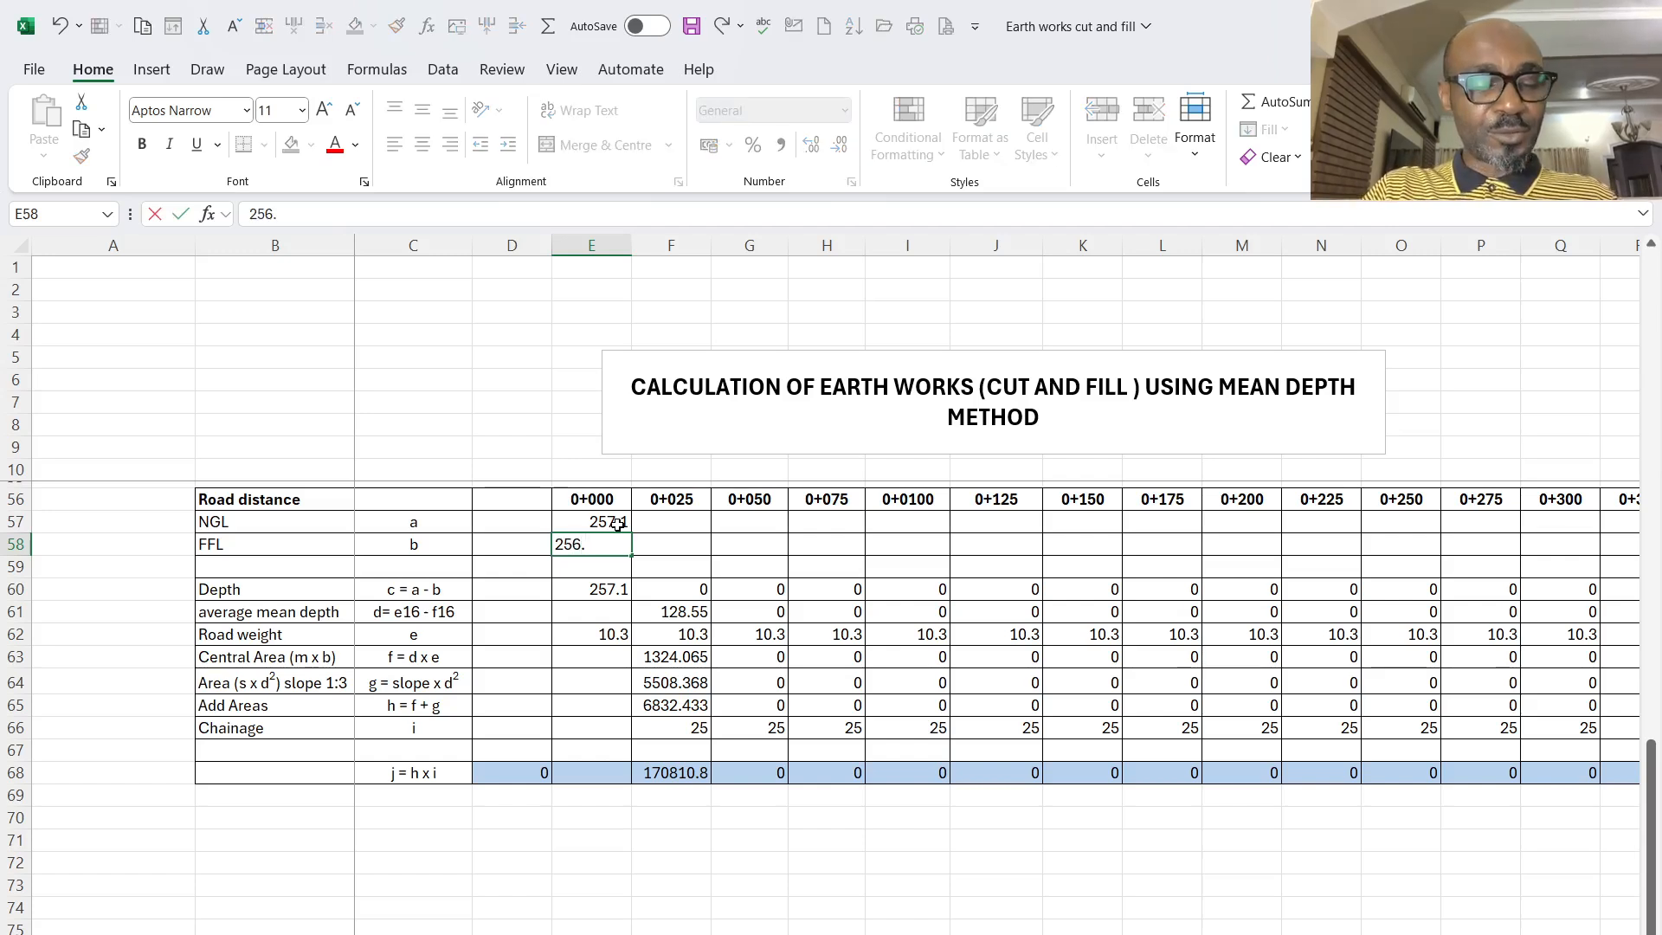
type("2")
key("Return")
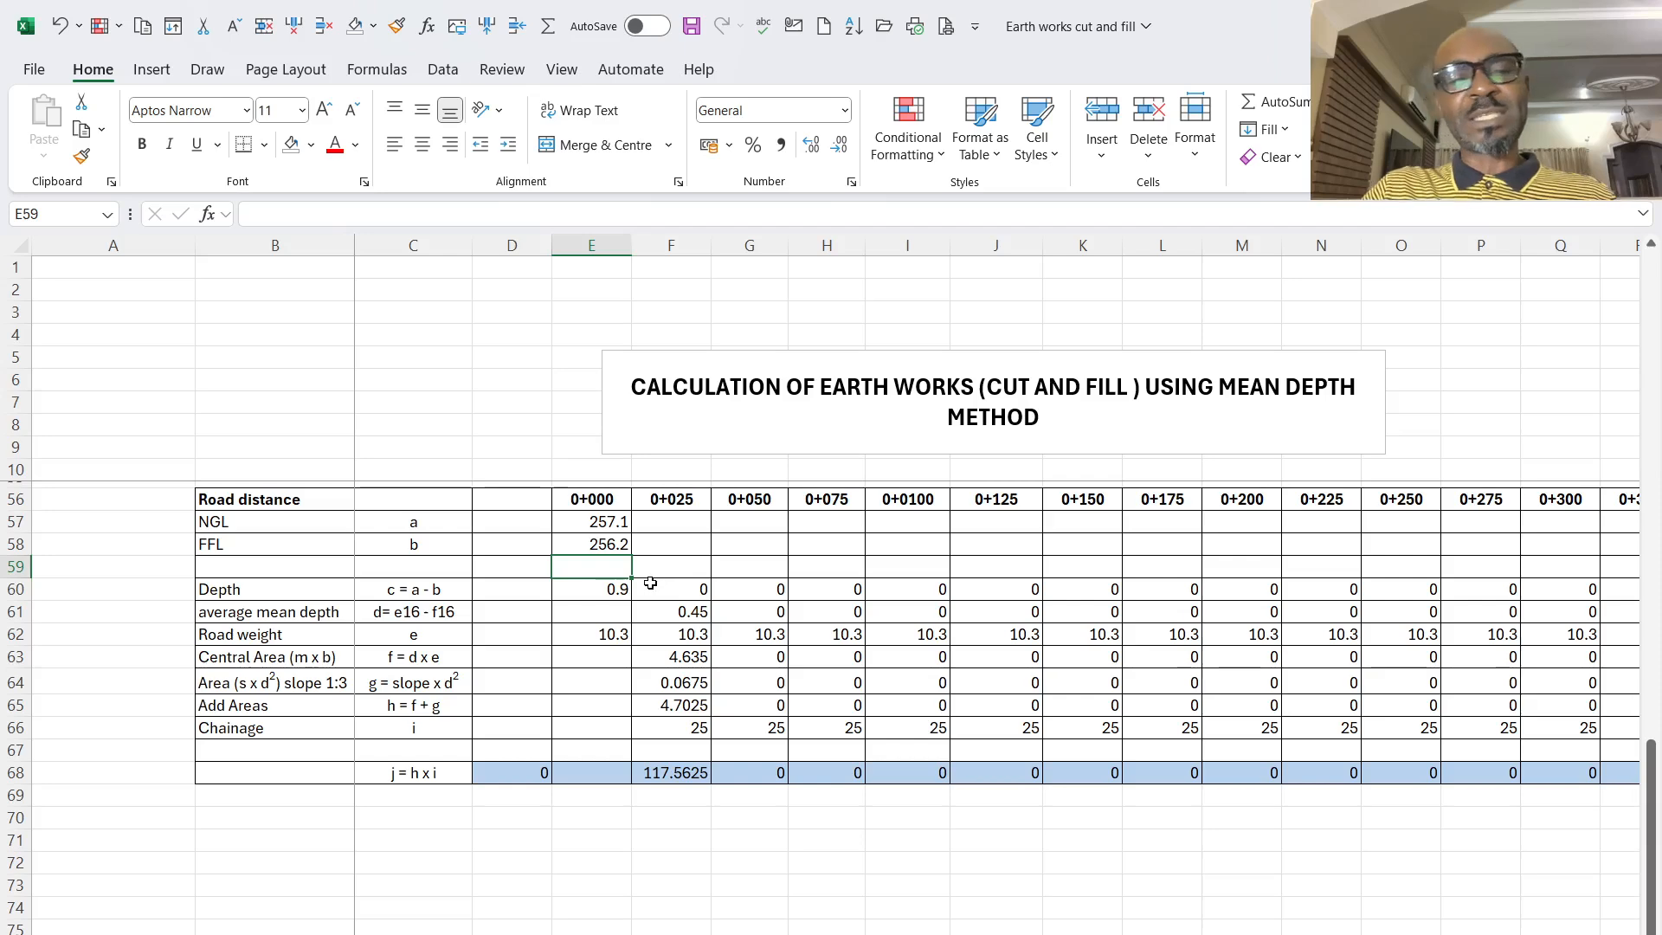
- Delete the copied table's rows, starting from row 56, below the cross-section diagram
scroll(416, 624, "up", 2)
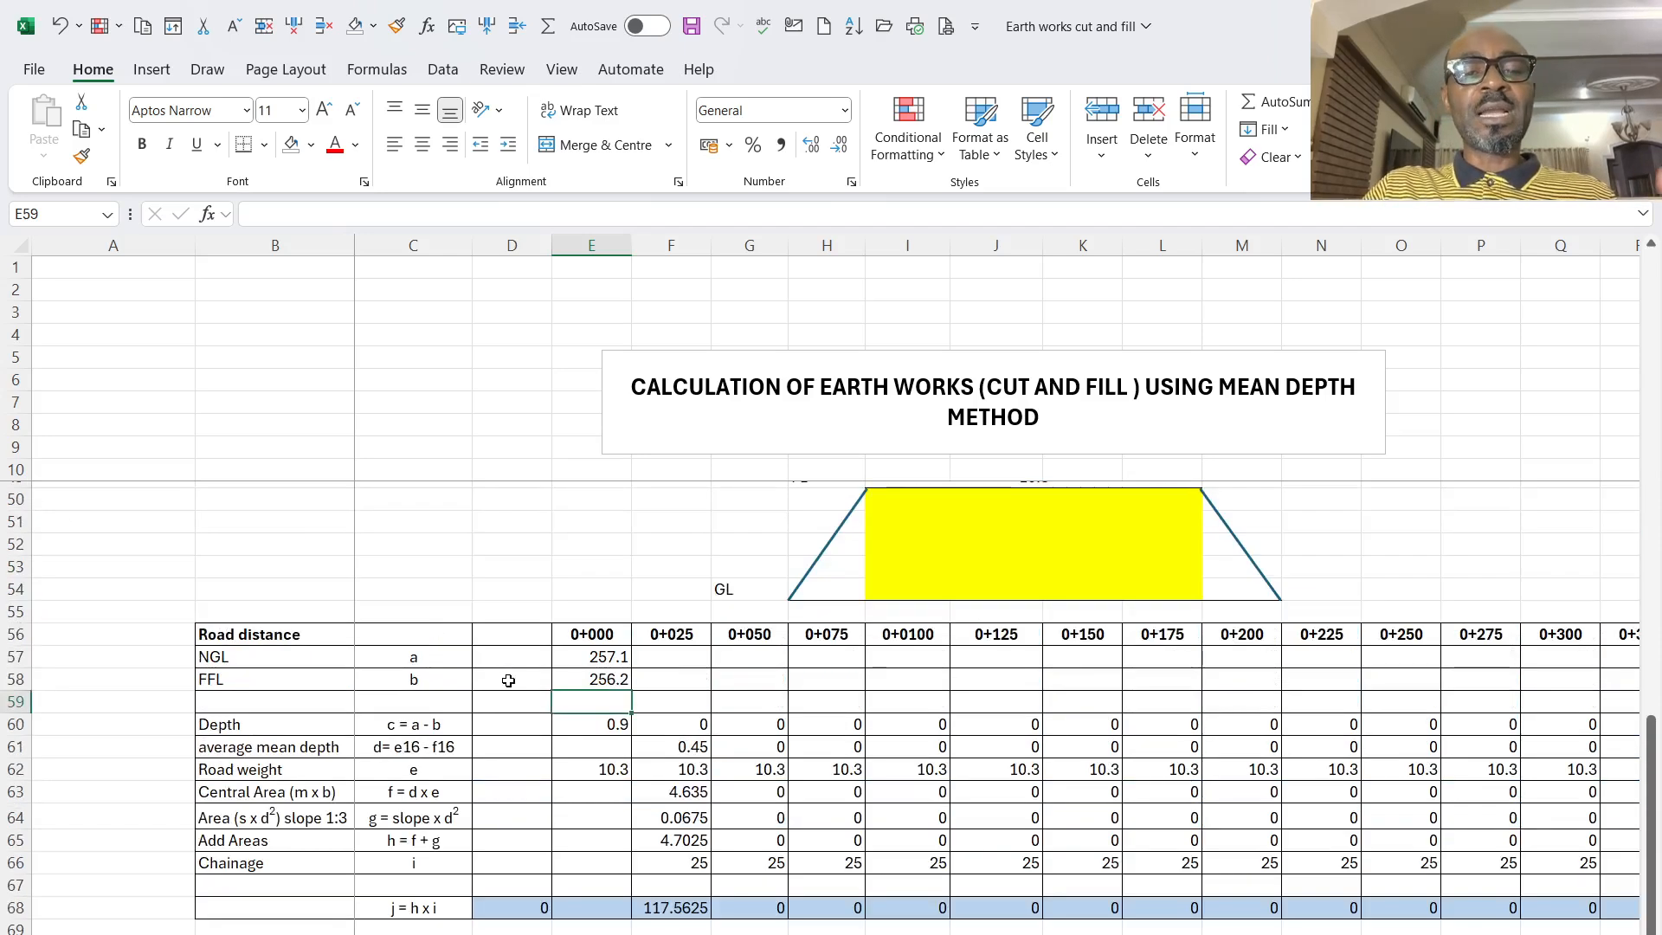
left_click_drag(18, 634, 75, 931)
right_click(337, 844)
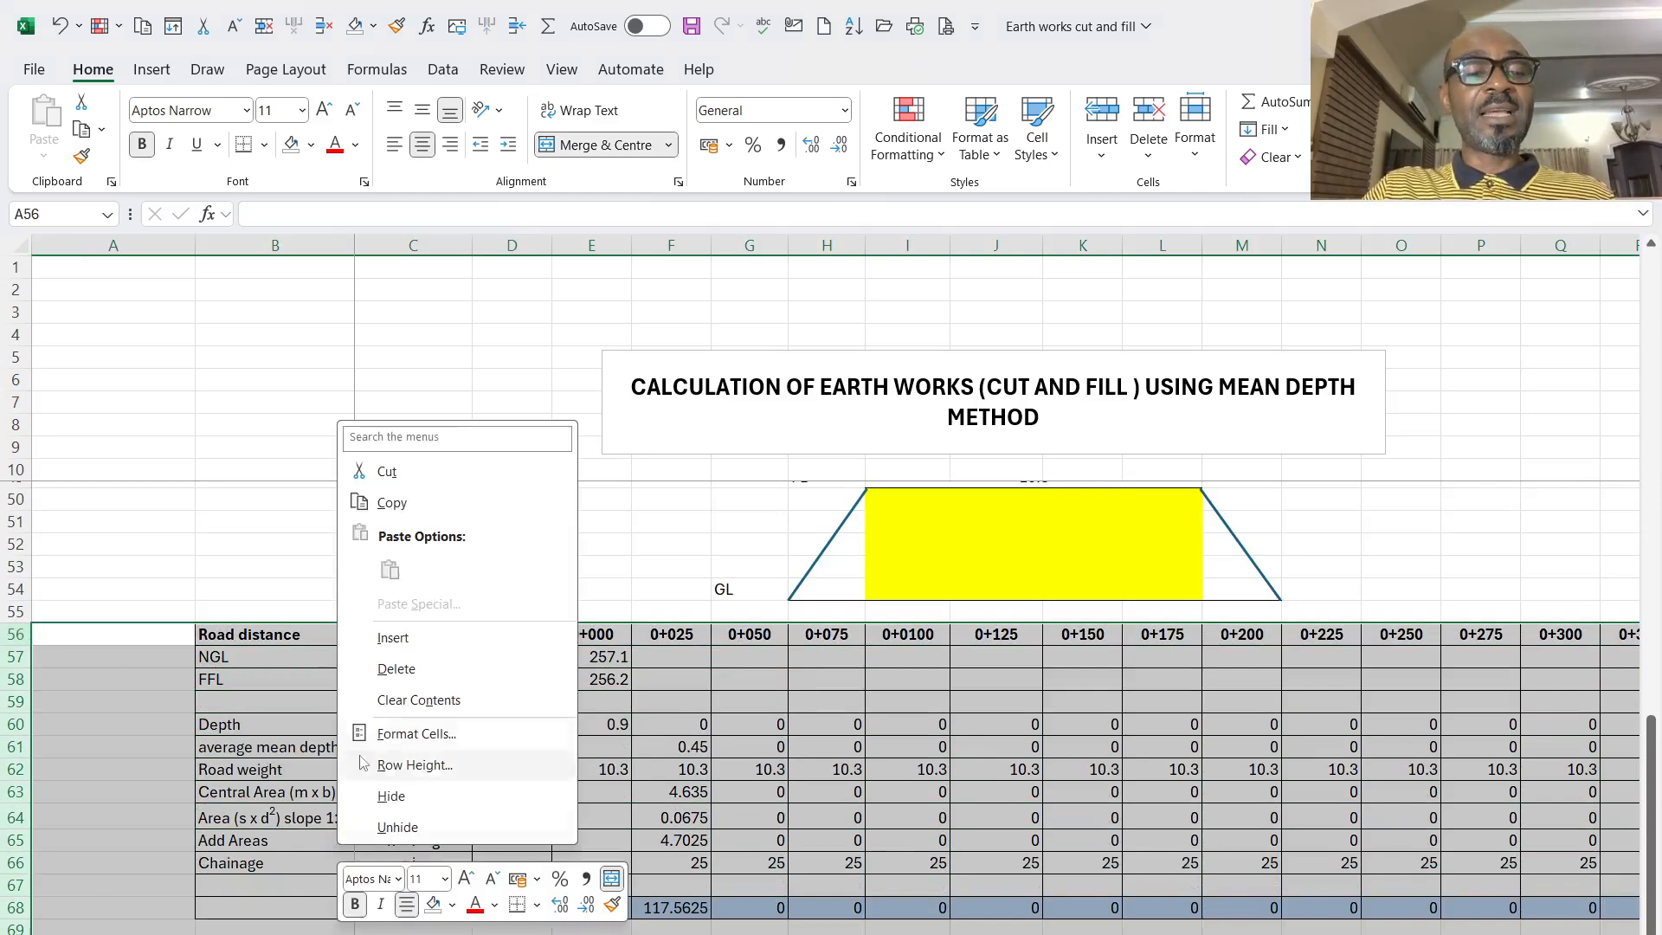
left_click(388, 672)
- Review the Fill and Cut totals and the first table's chainages, and inspect the slope 1:3 area formula at 0+025
scroll(601, 778, "up", 2)
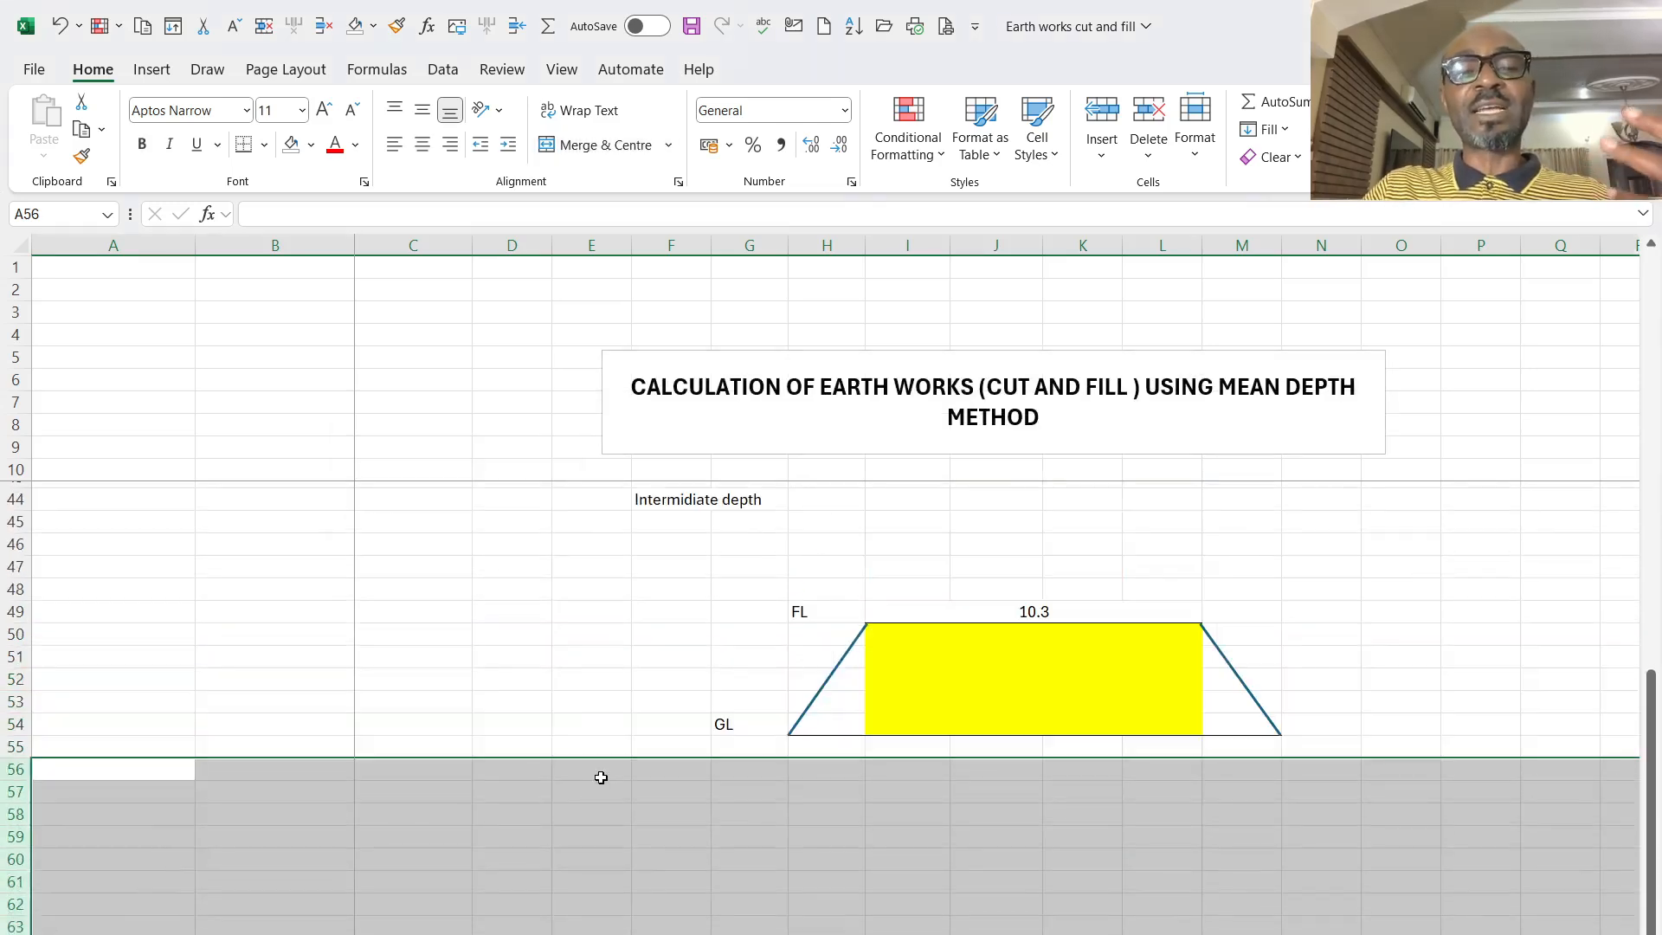
scroll(601, 777, "up", 2)
scroll(996, 562, "right", 8)
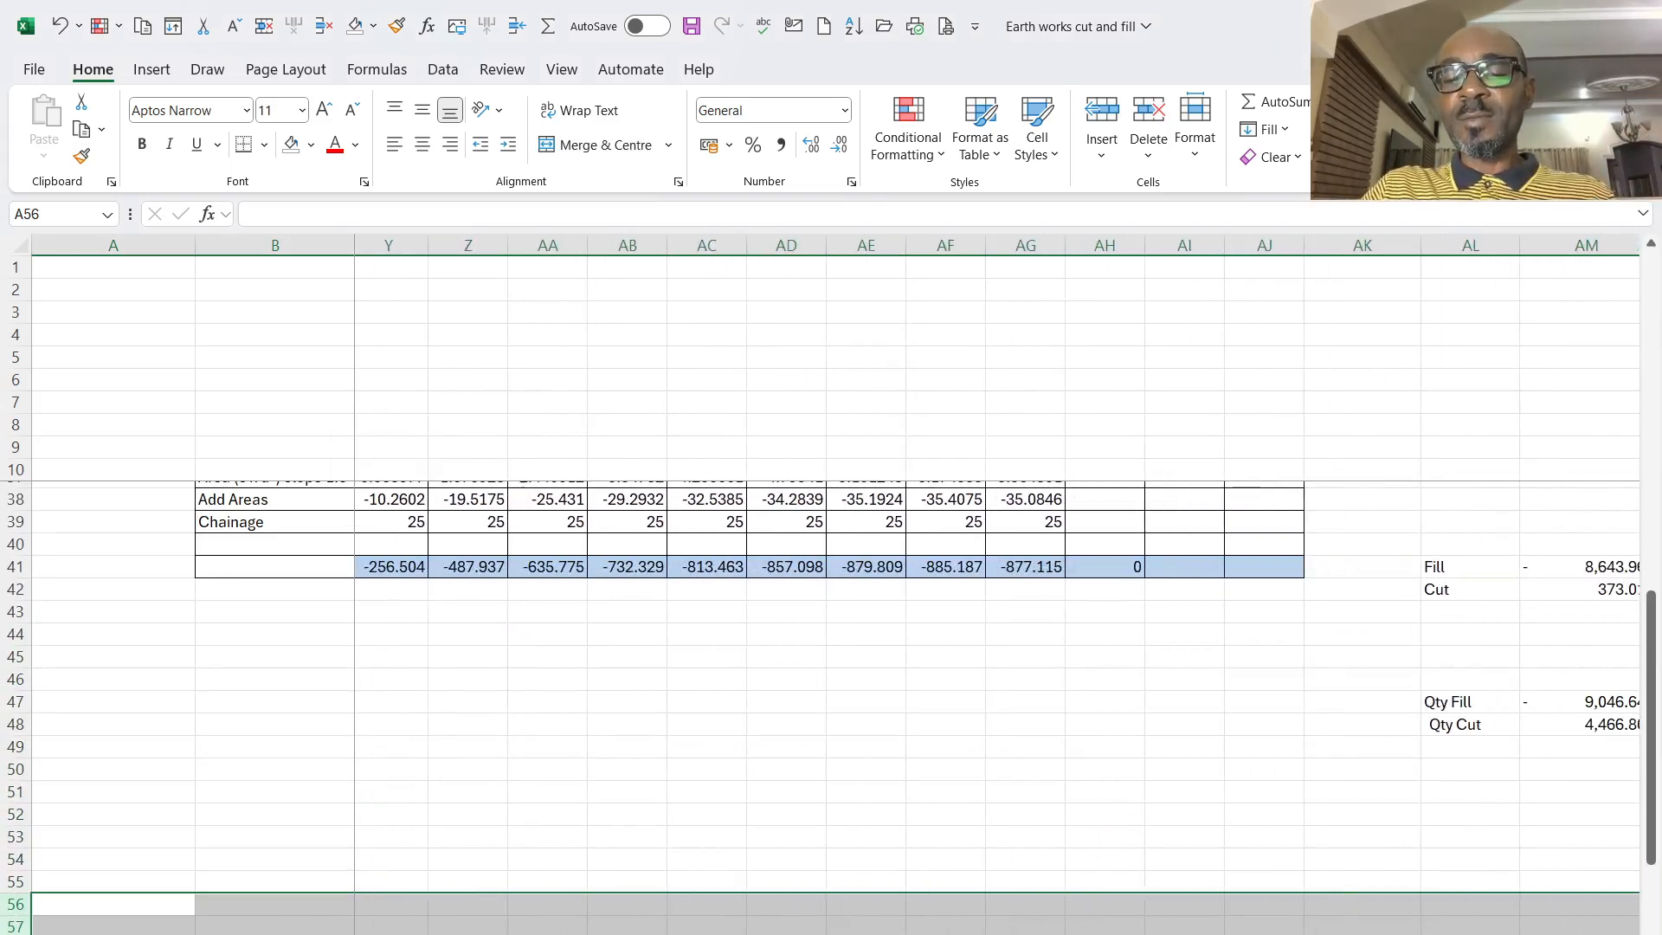
scroll(901, 793, "right", 3)
scroll(901, 793, "up", 9)
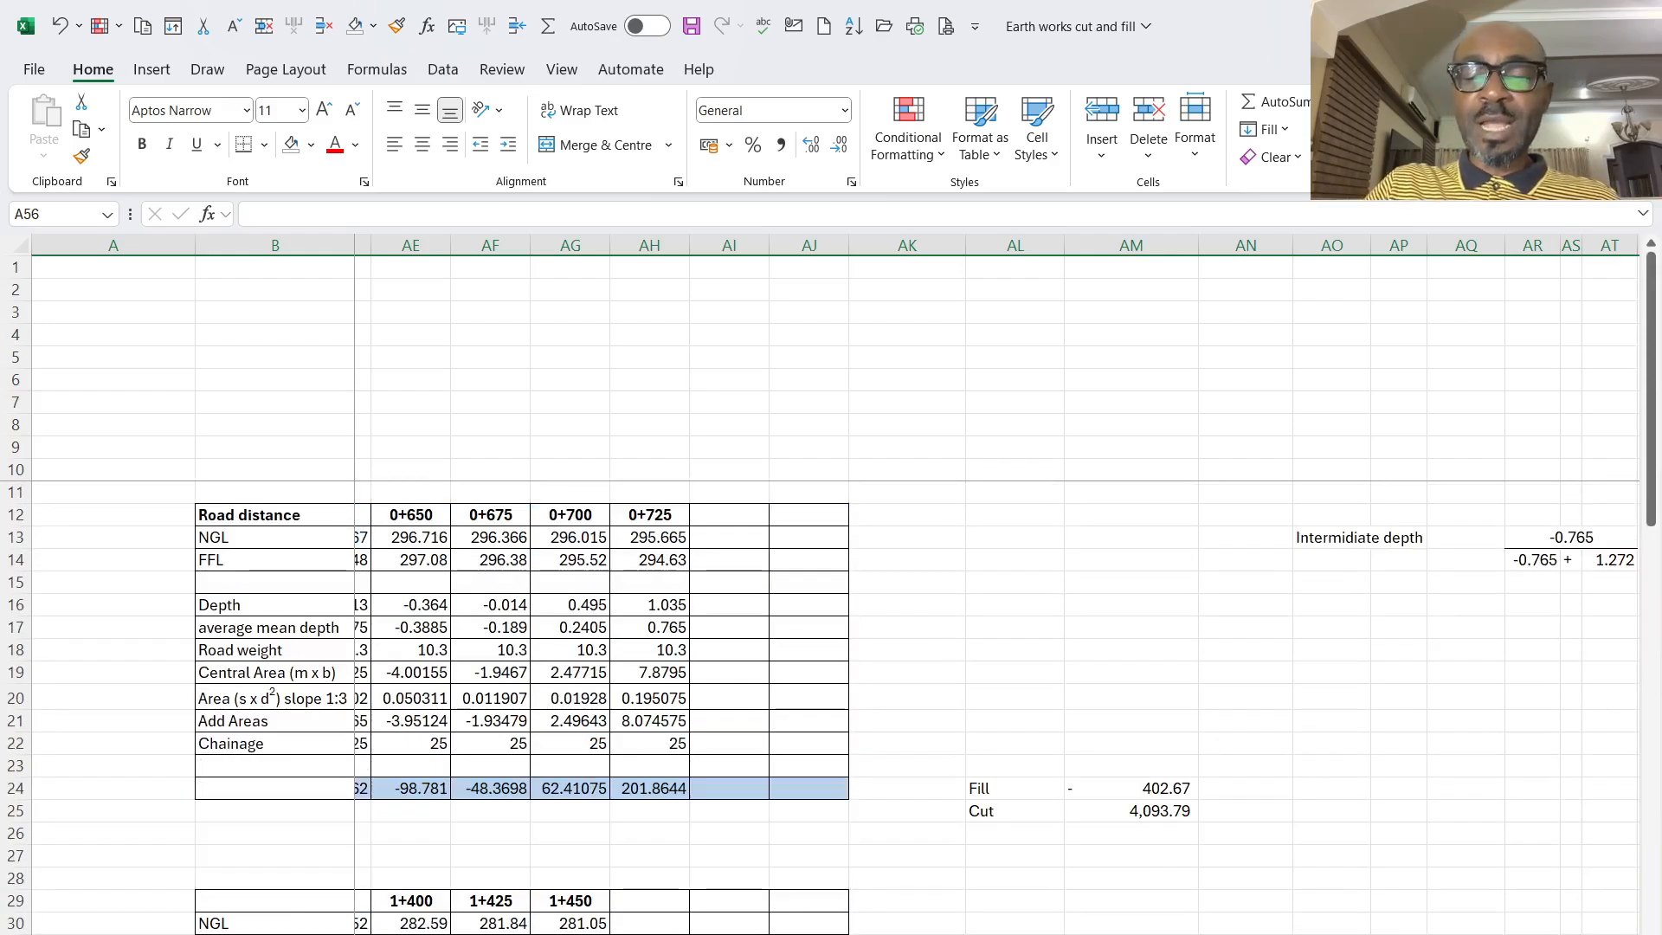
scroll(996, 588, "left", 12)
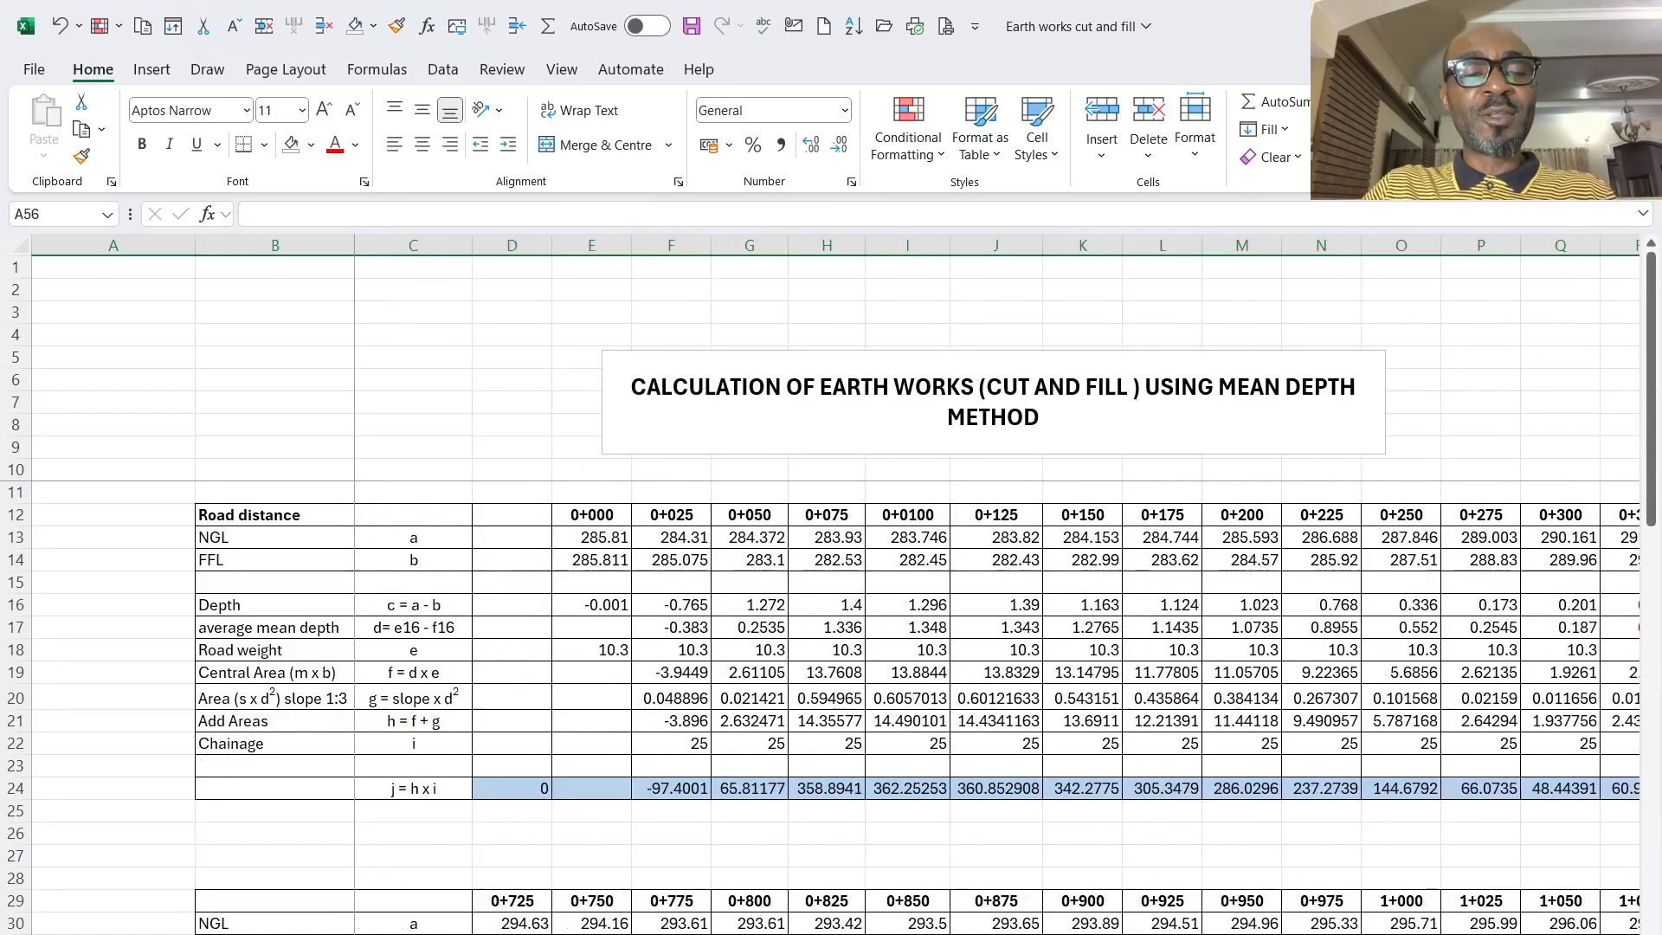
scroll(996, 589, "right", 2)
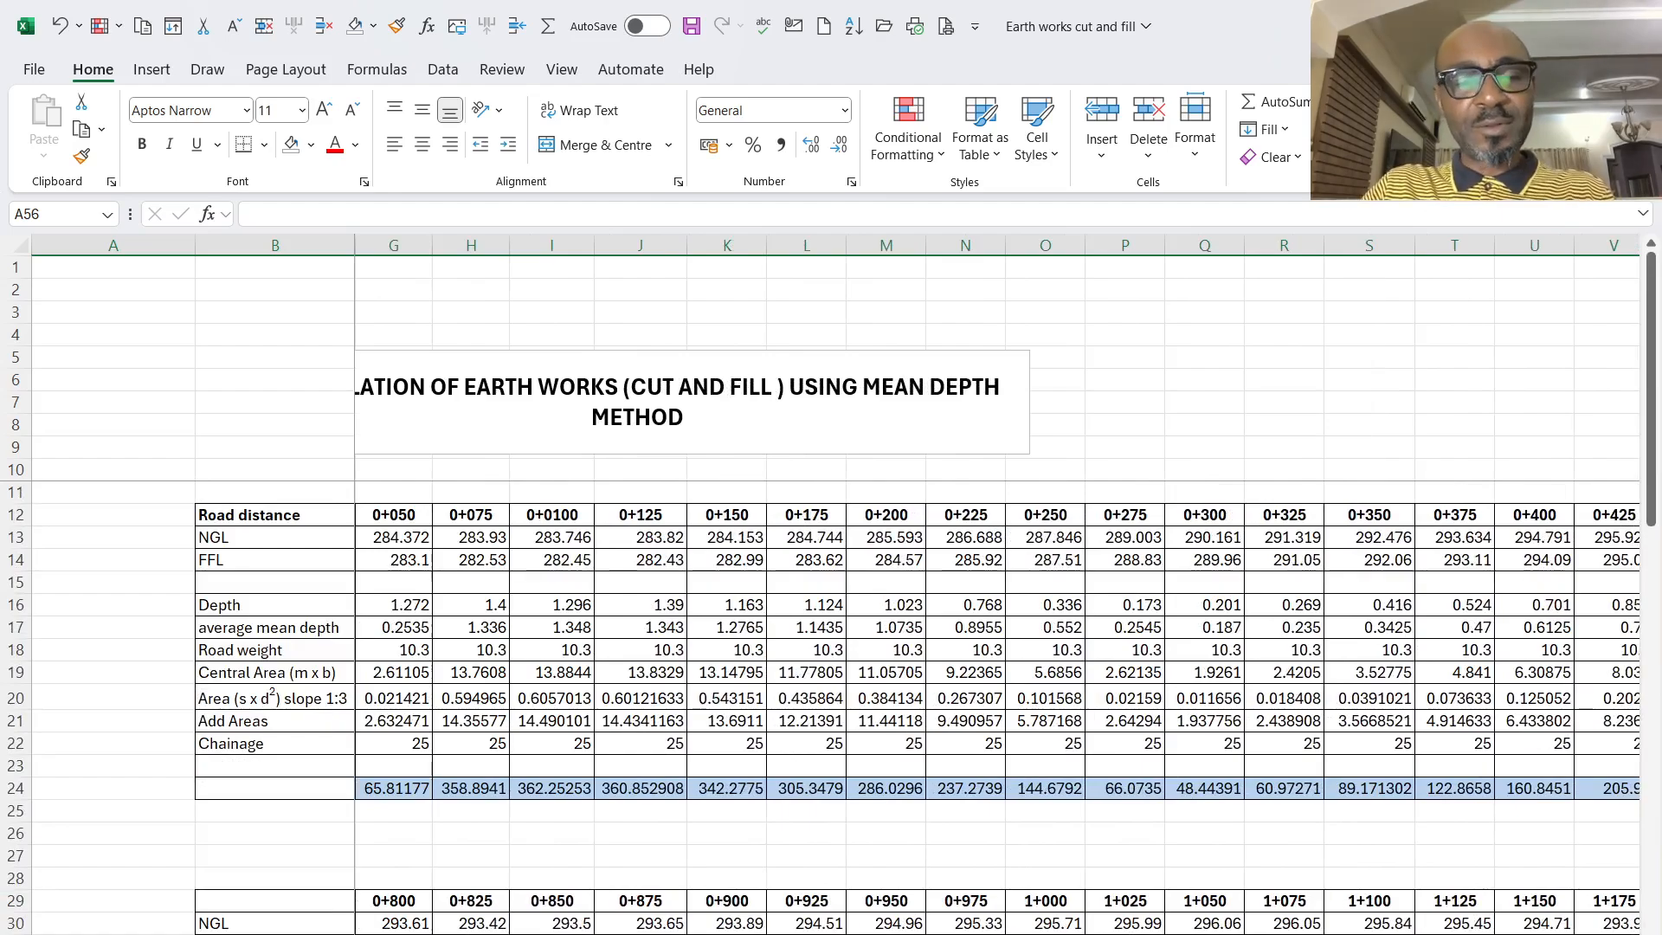
scroll(995, 589, "right", 8)
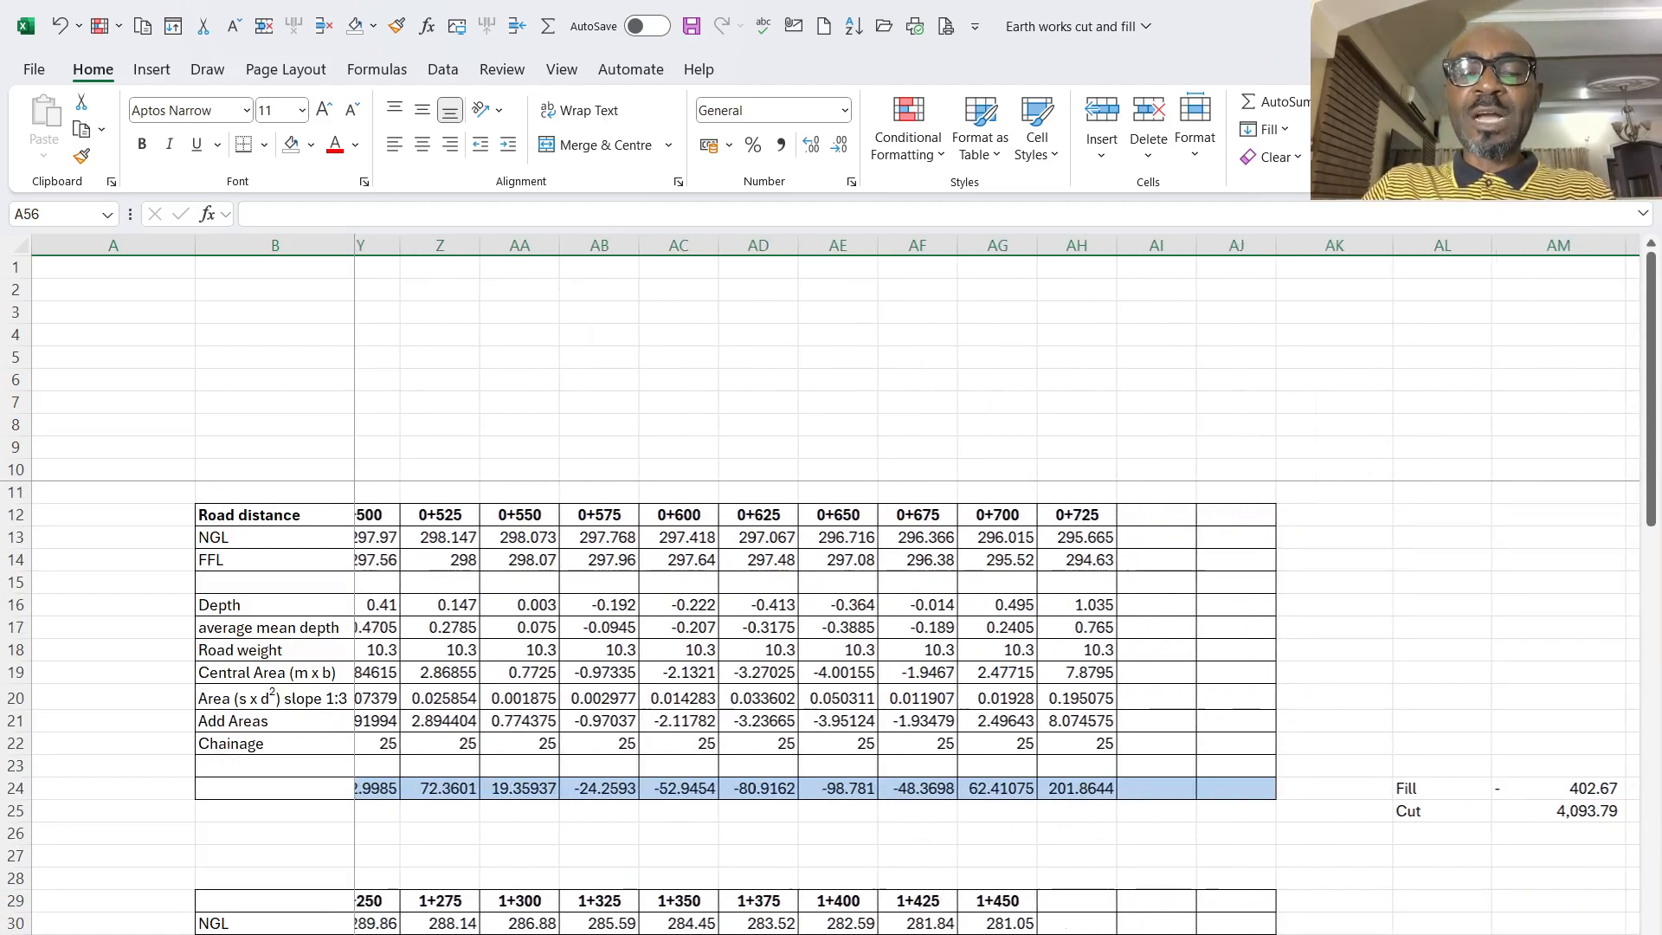
scroll(996, 588, "right", 4)
scroll(995, 589, "left", 14)
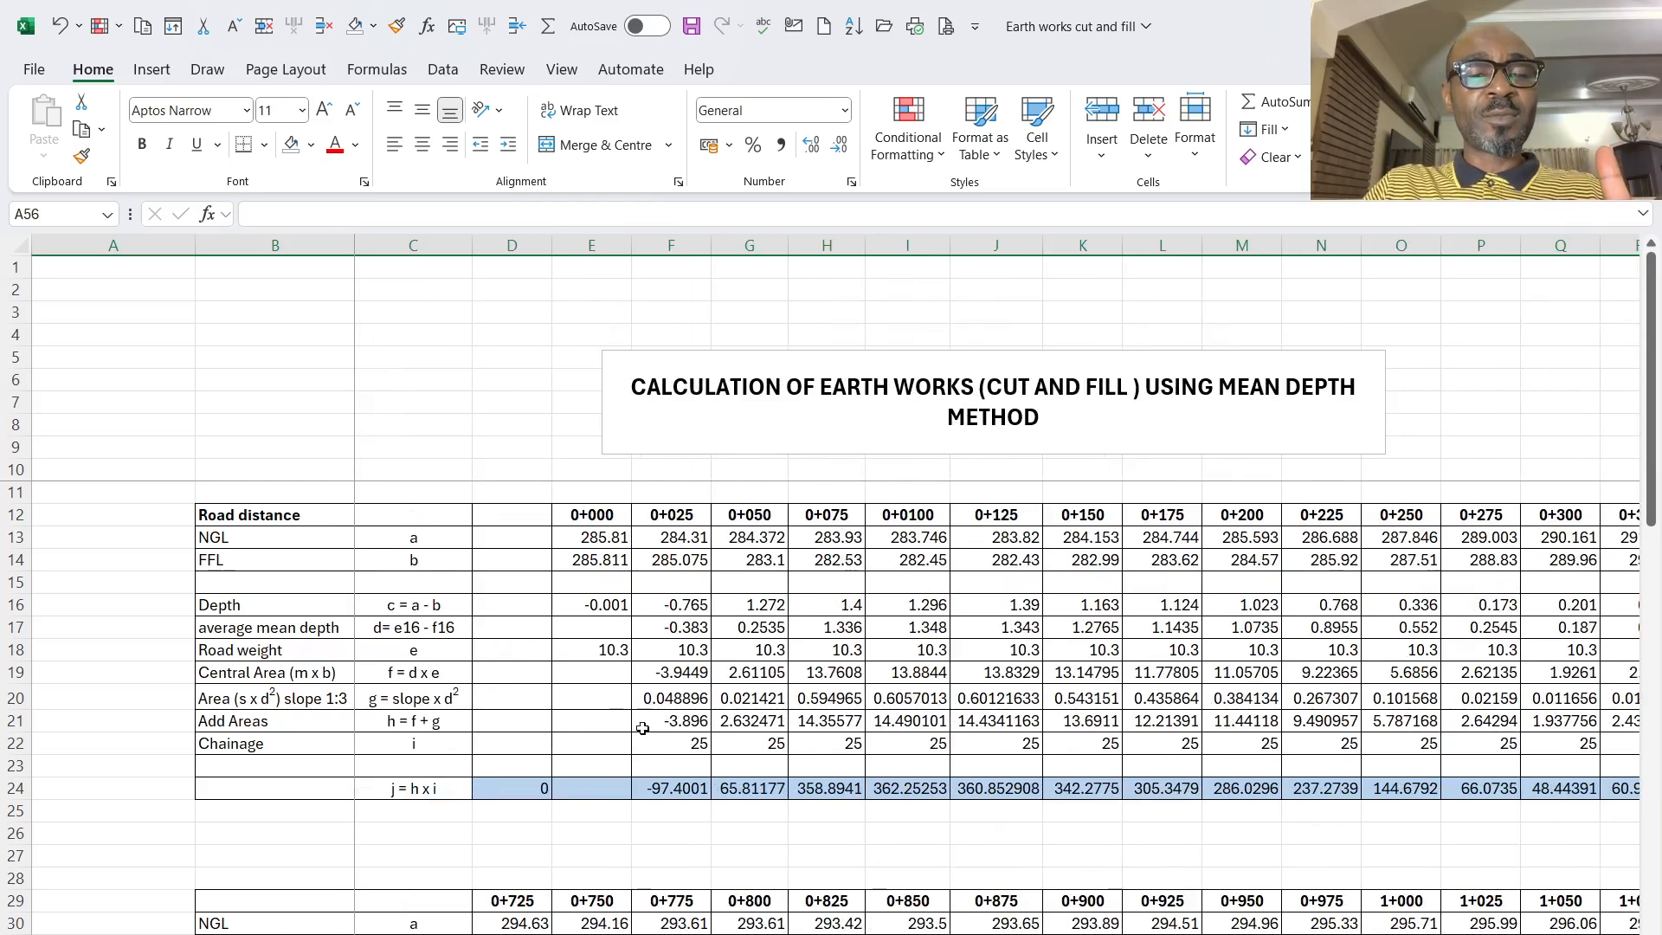
left_click(667, 698)
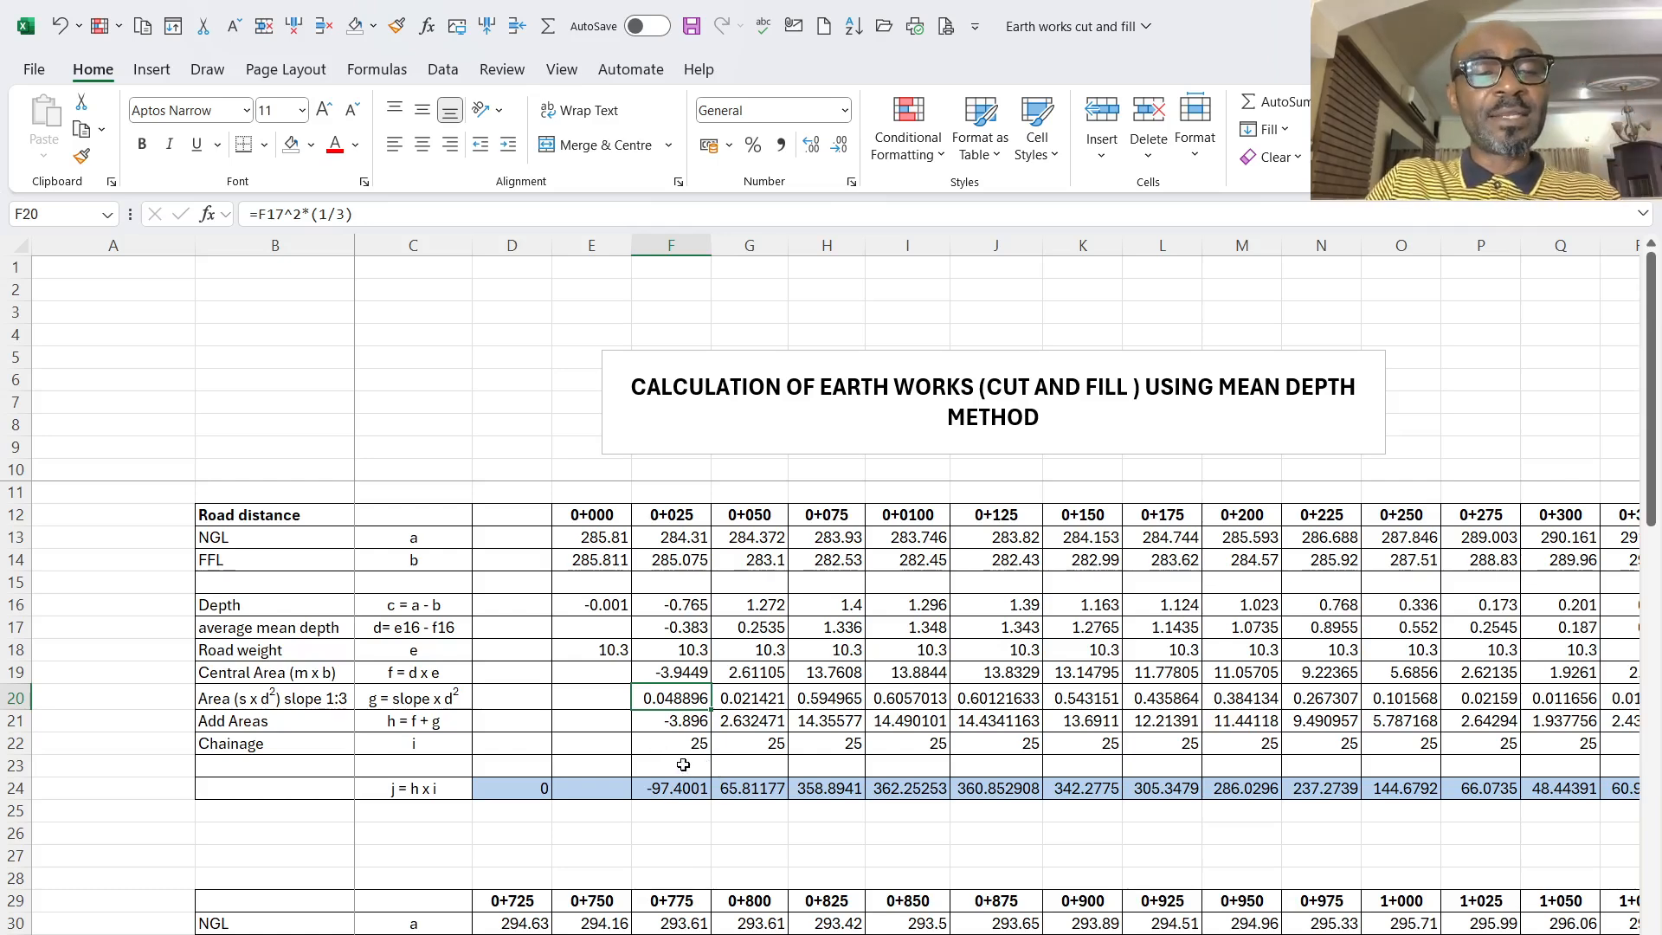
- Inspect the volume formula at 0+050 and review the first table's volume row through to its Fill and Cut totals
scroll(663, 741, "down", 1)
left_click(749, 722)
scroll(749, 722, "down", 2)
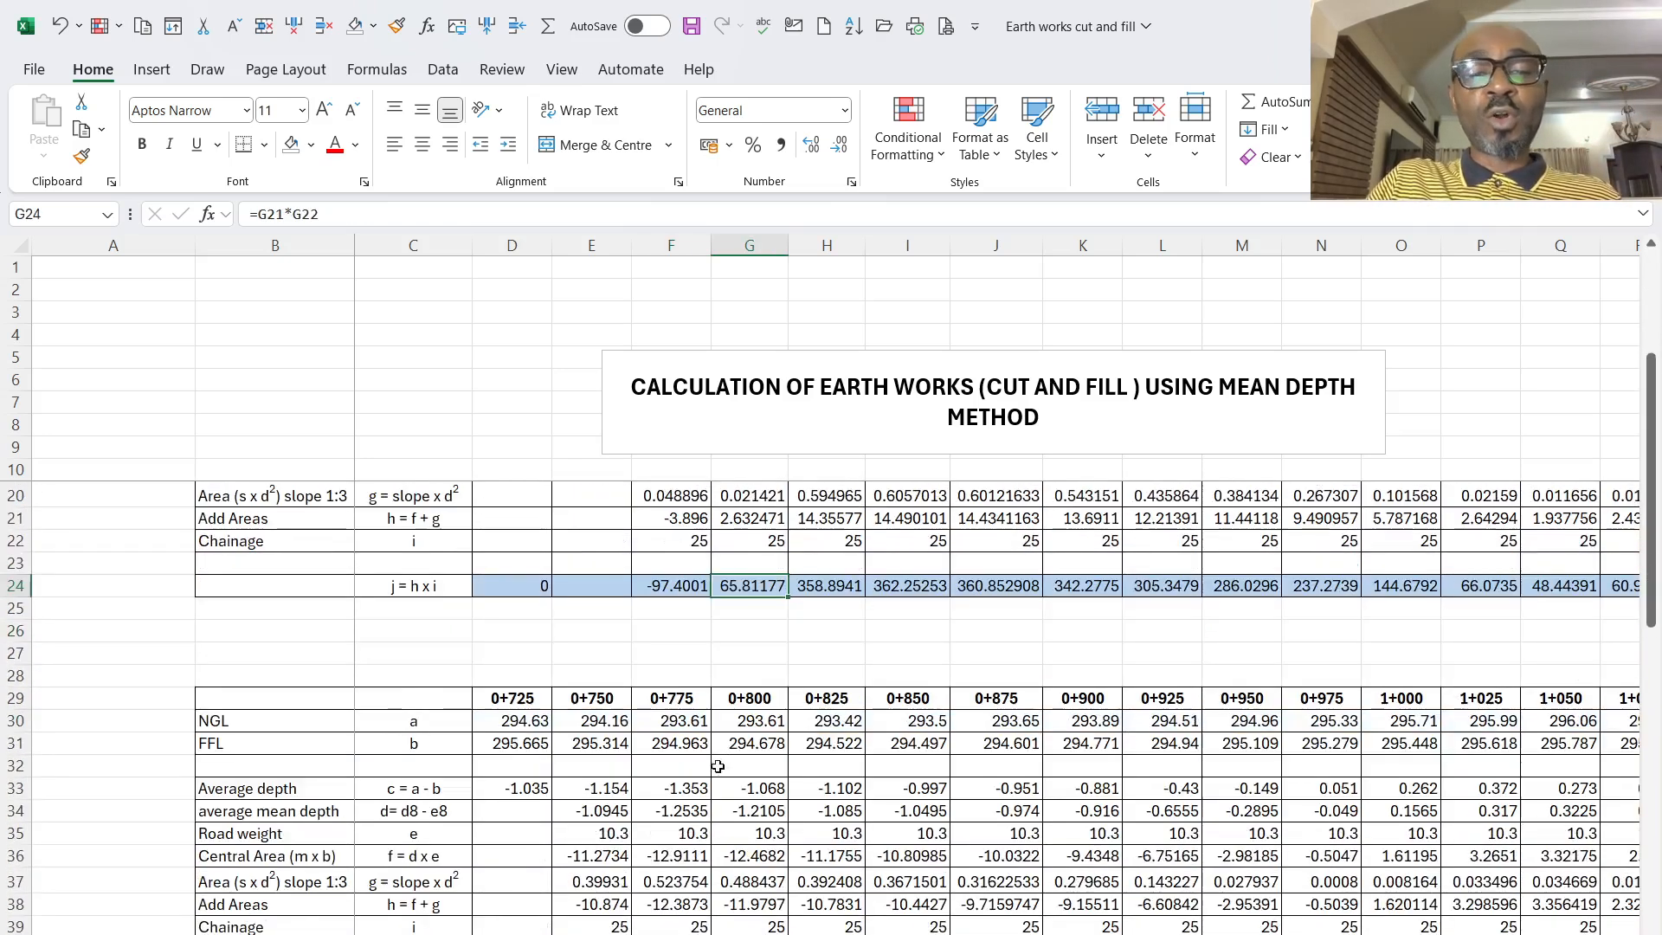
scroll(996, 710, "right", 8)
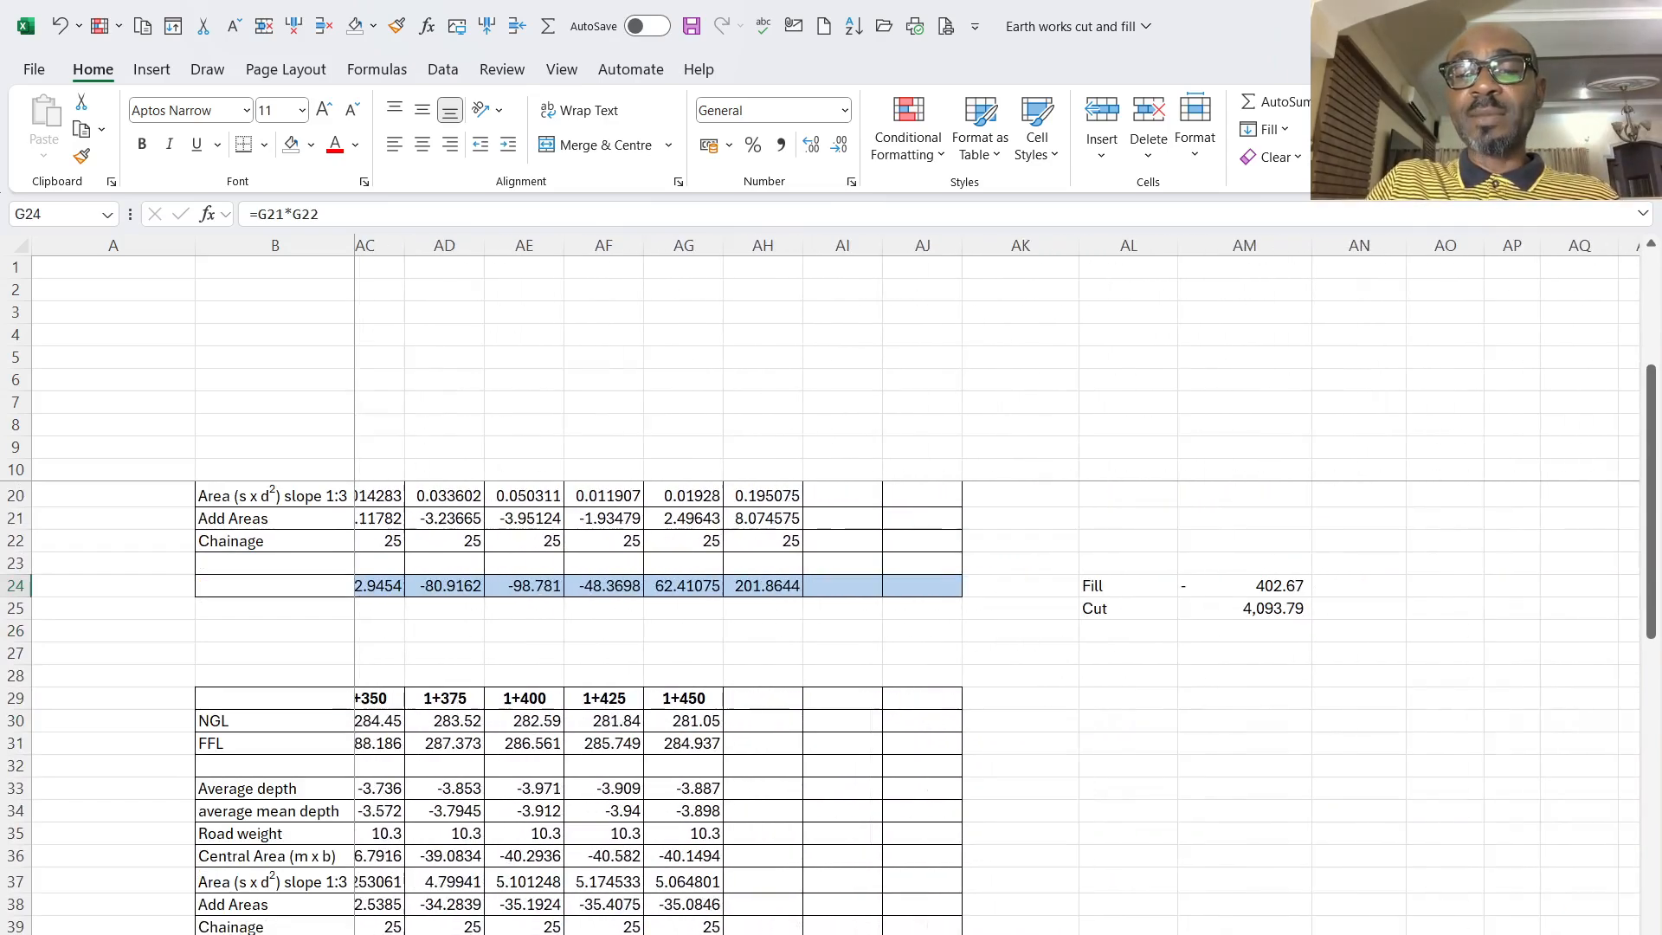
scroll(1117, 640, "up", 1)
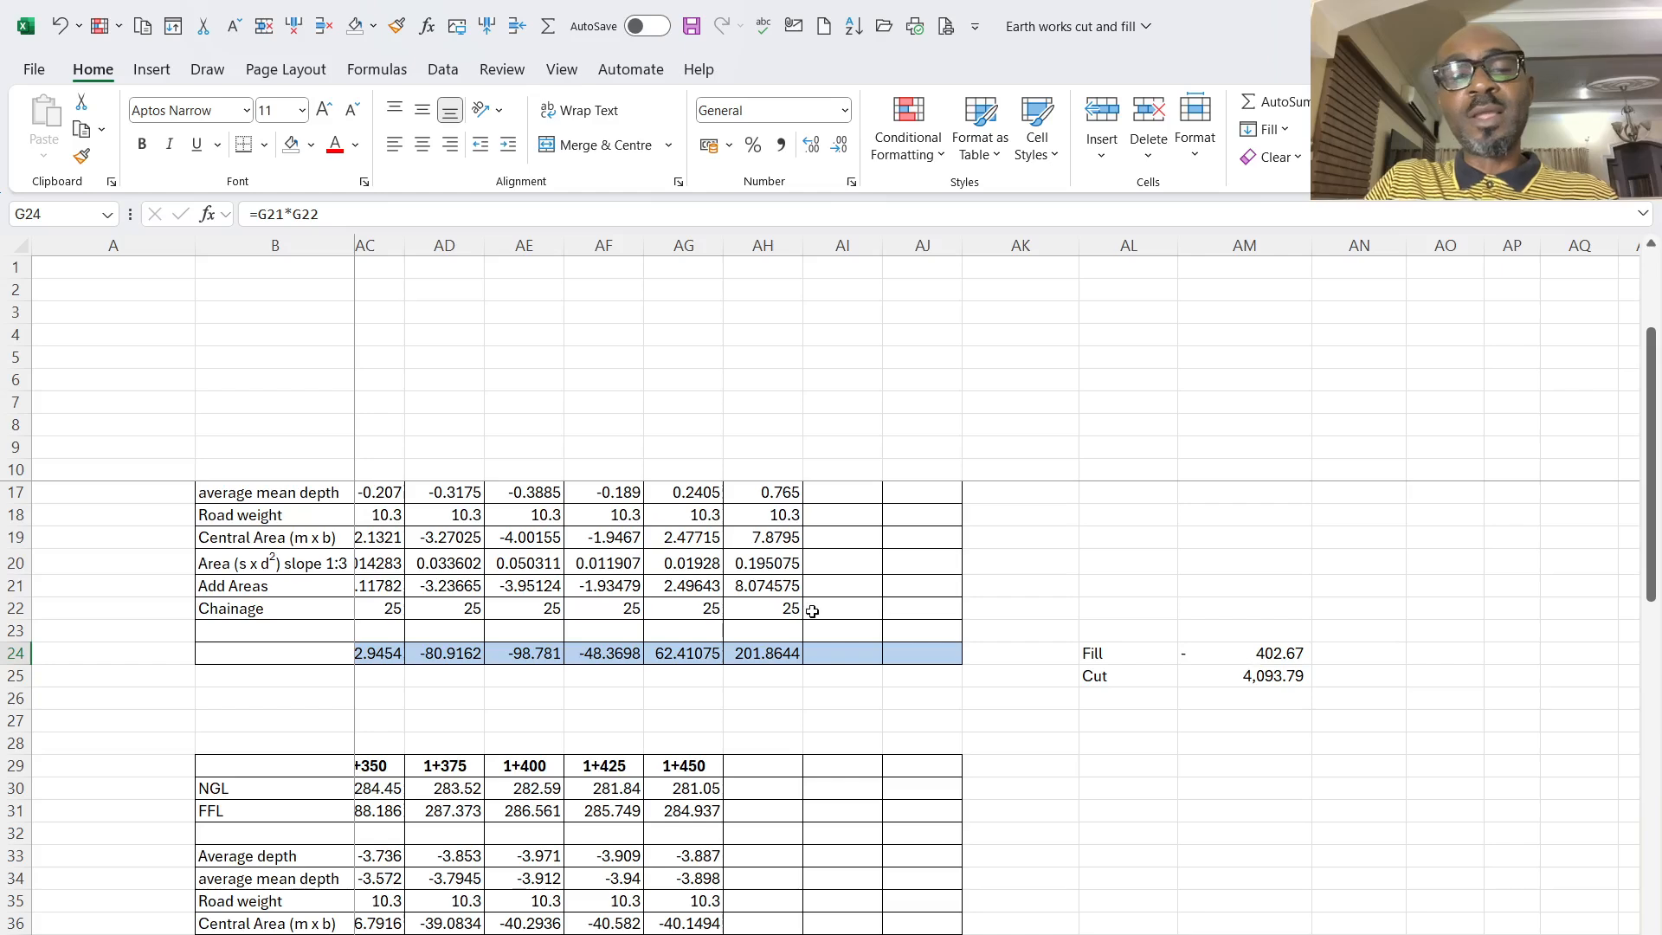
scroll(943, 588, "left", 1)
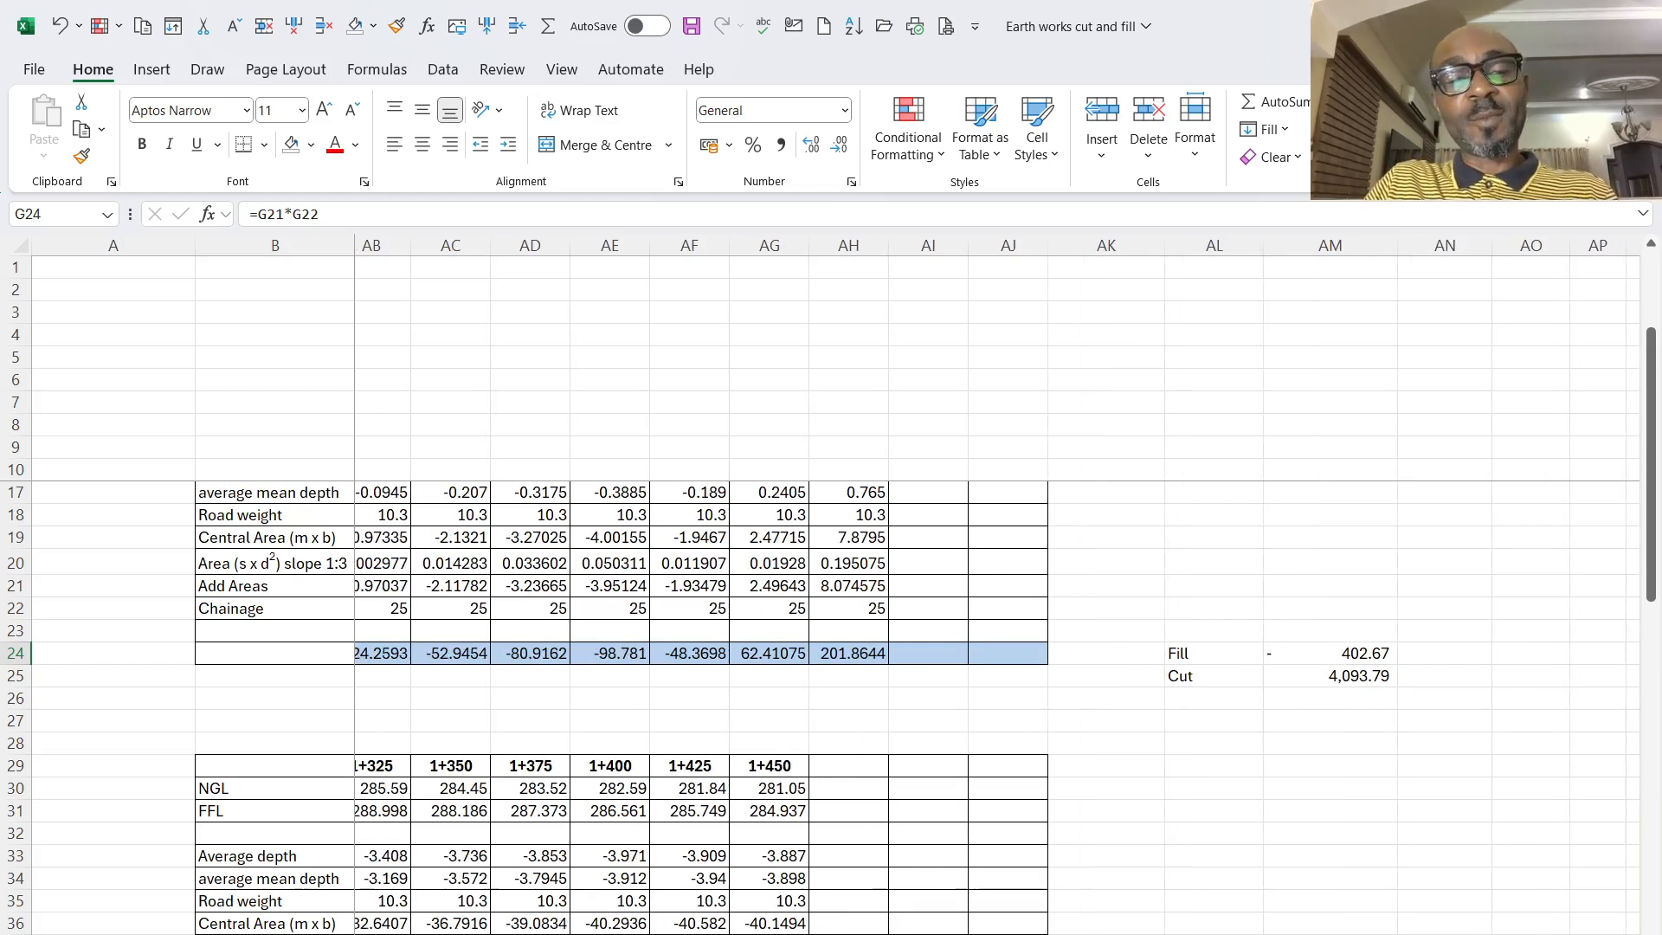
scroll(944, 588, "left", 1)
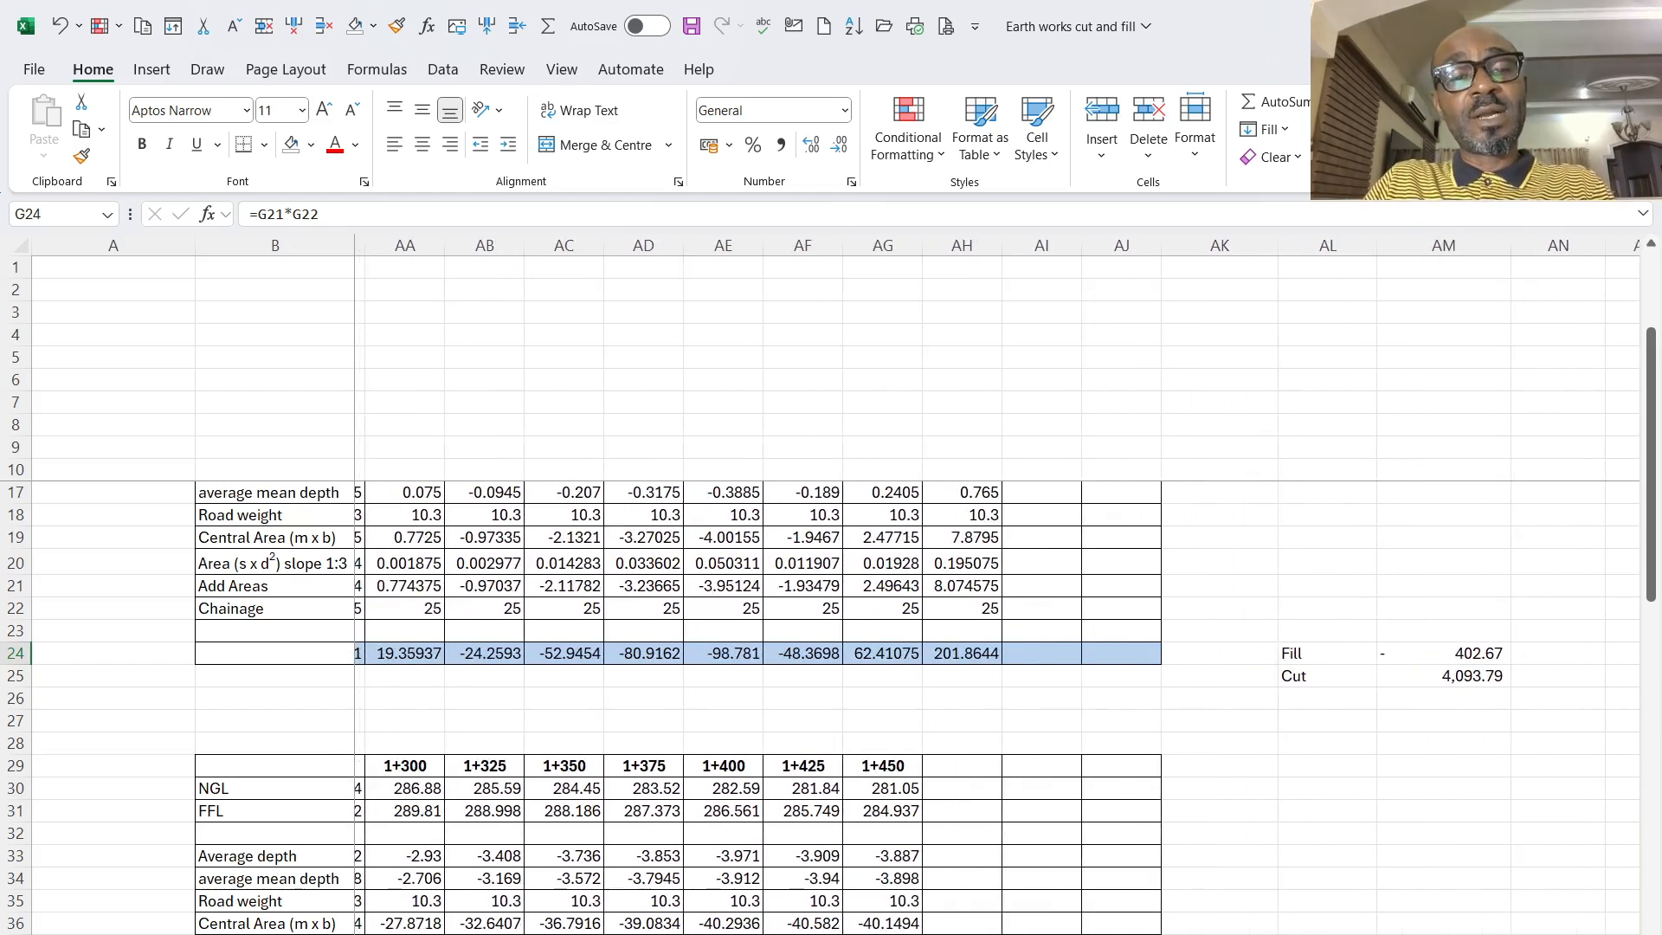
scroll(944, 588, "left", 2)
scroll(944, 589, "left", 4)
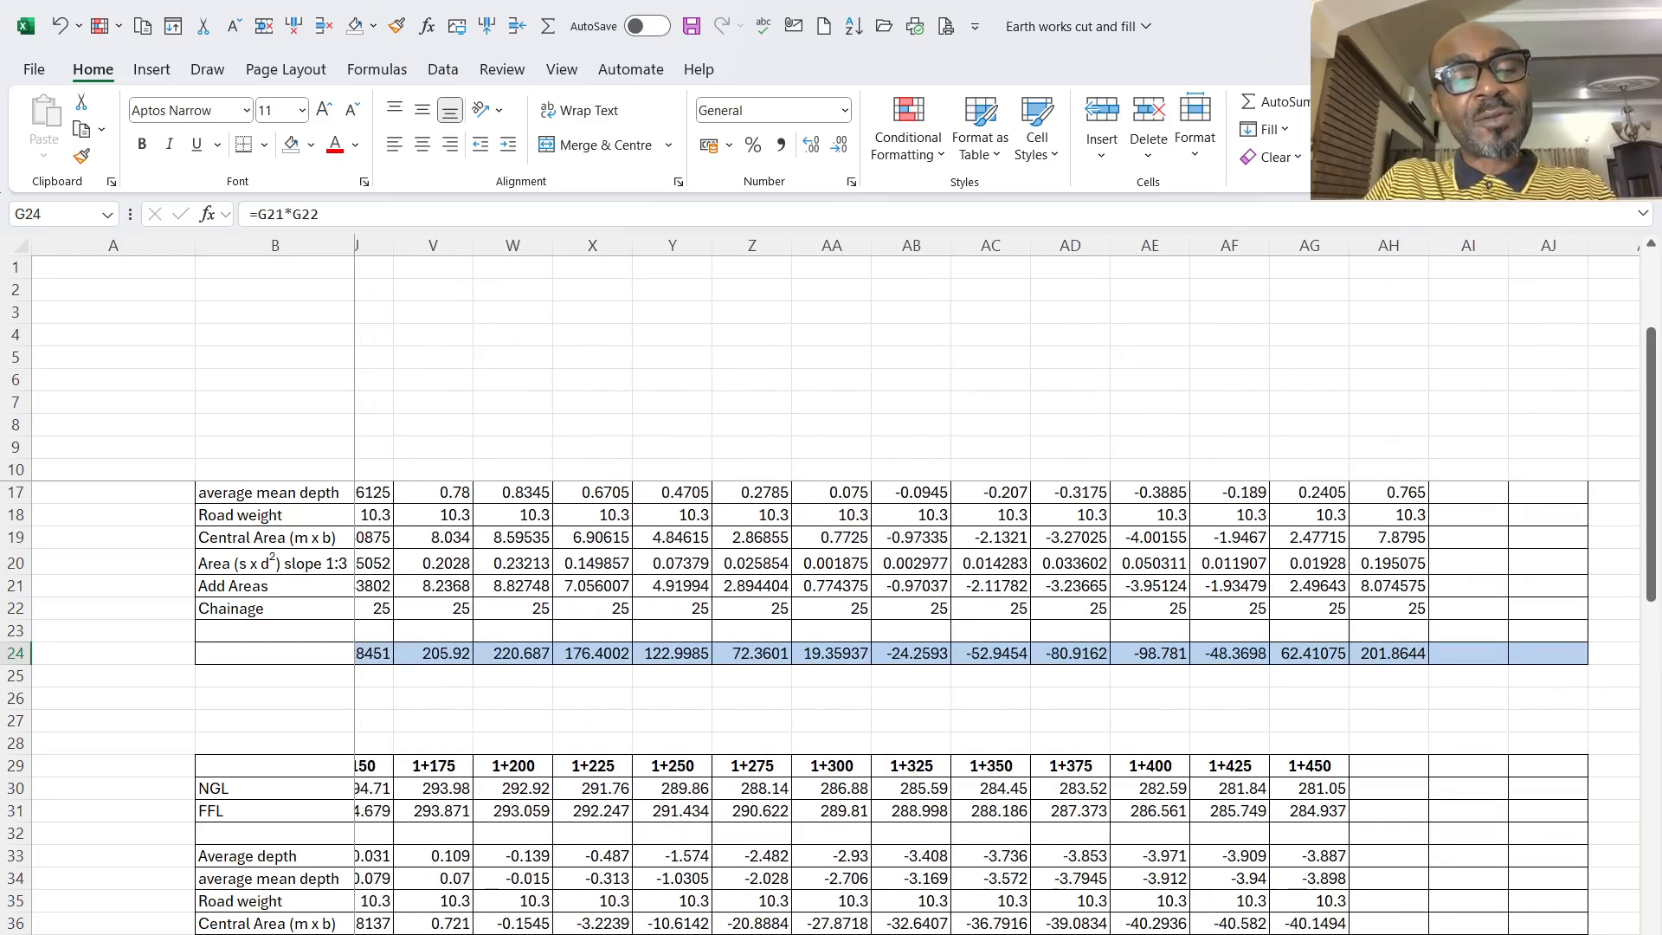
scroll(860, 760, "right", 15)
scroll(860, 760, "left", 5)
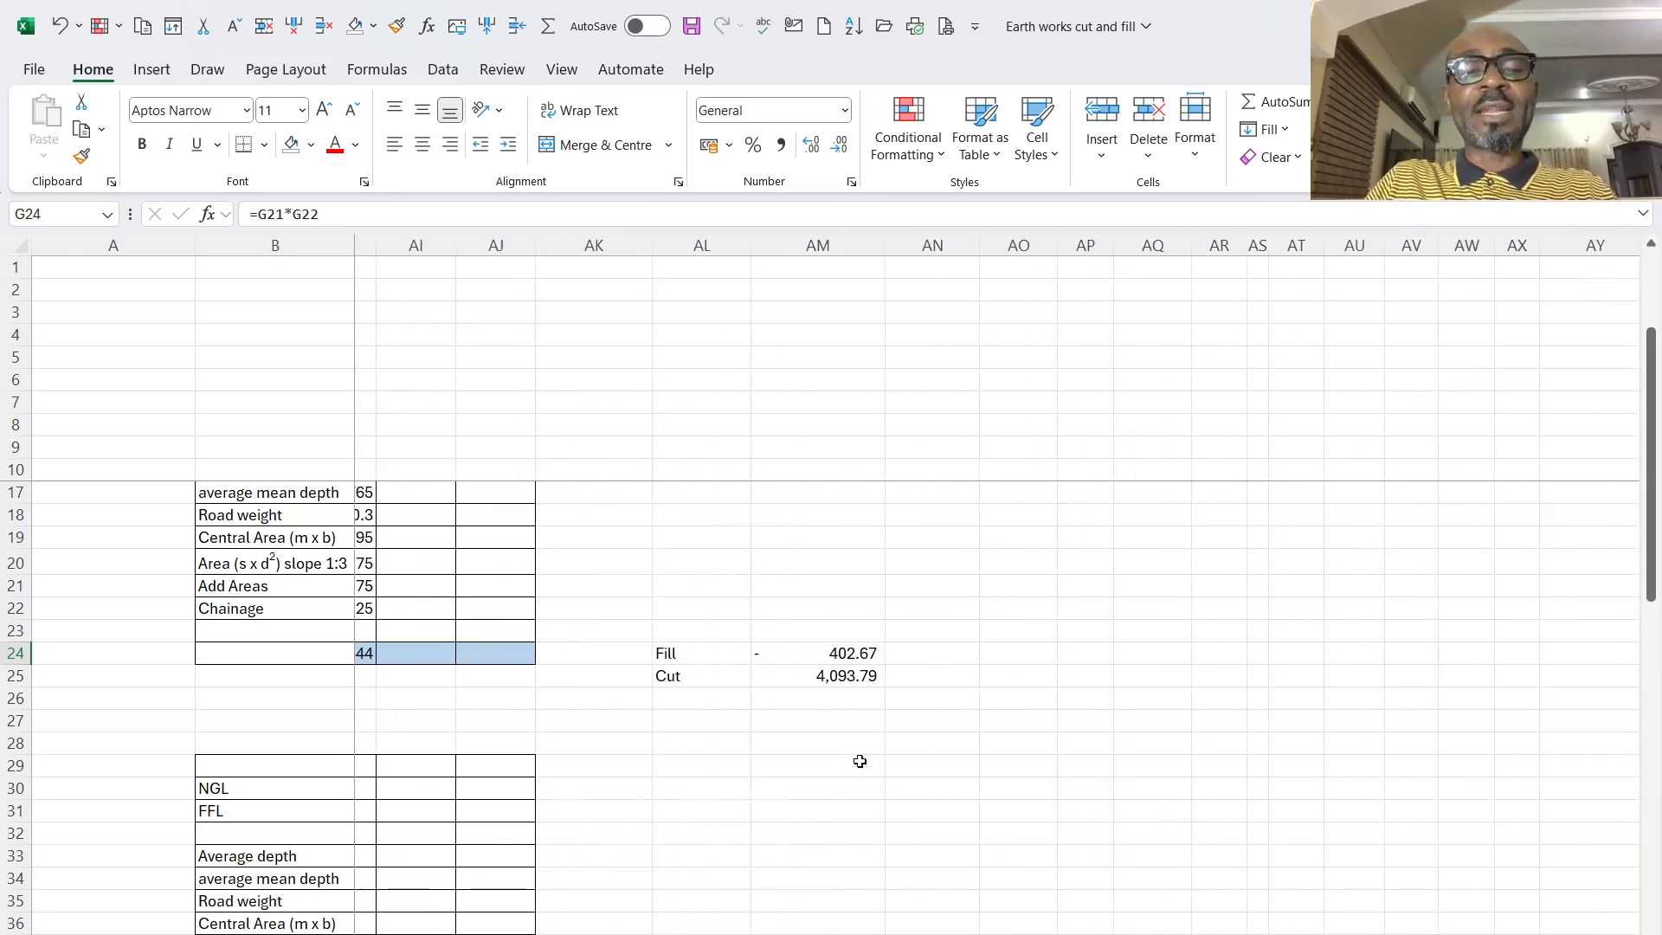
- Compare the SUMIF formulas behind the first table's Fill and Cut totals
left_click(842, 661)
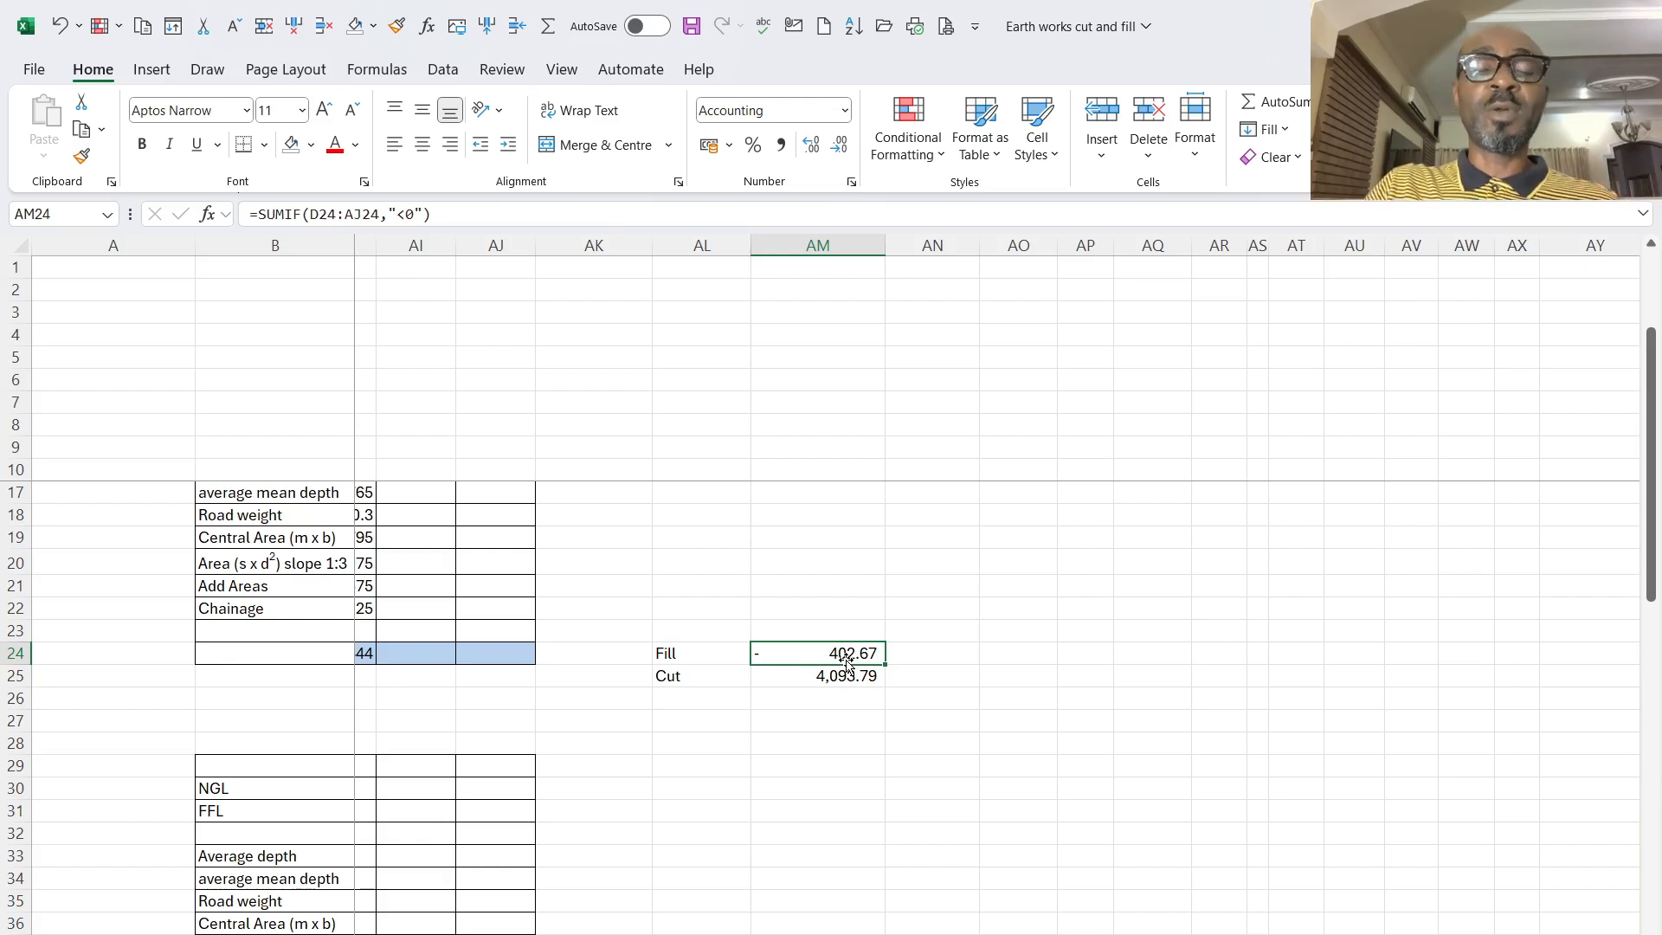
left_click(835, 675)
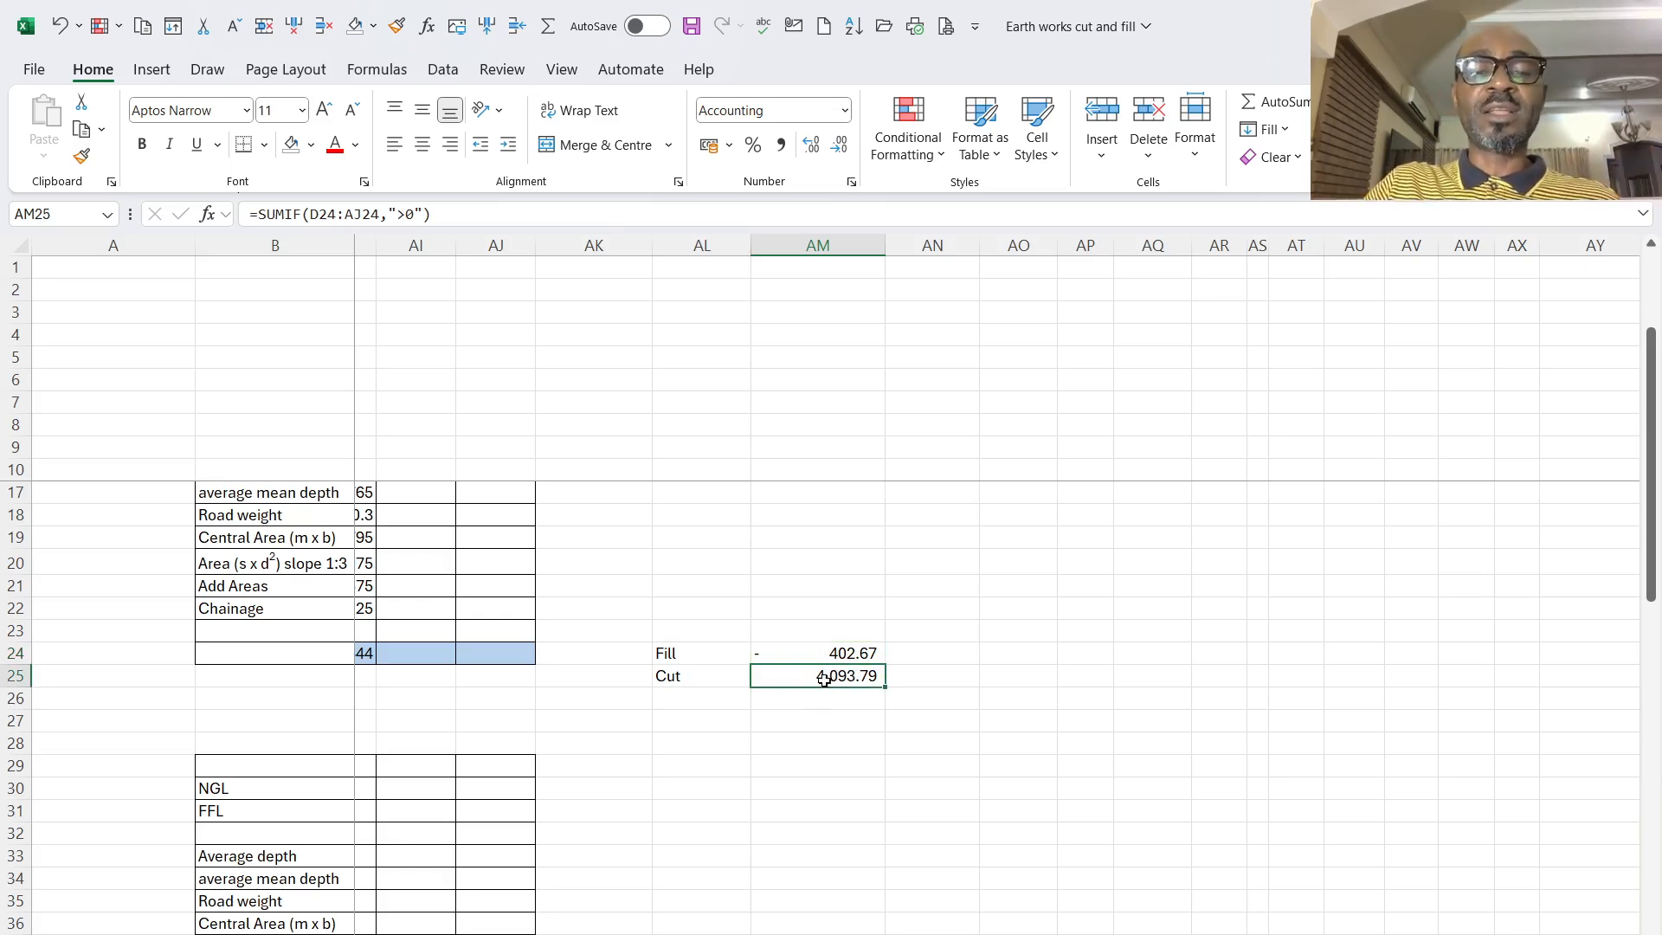
left_click(849, 653)
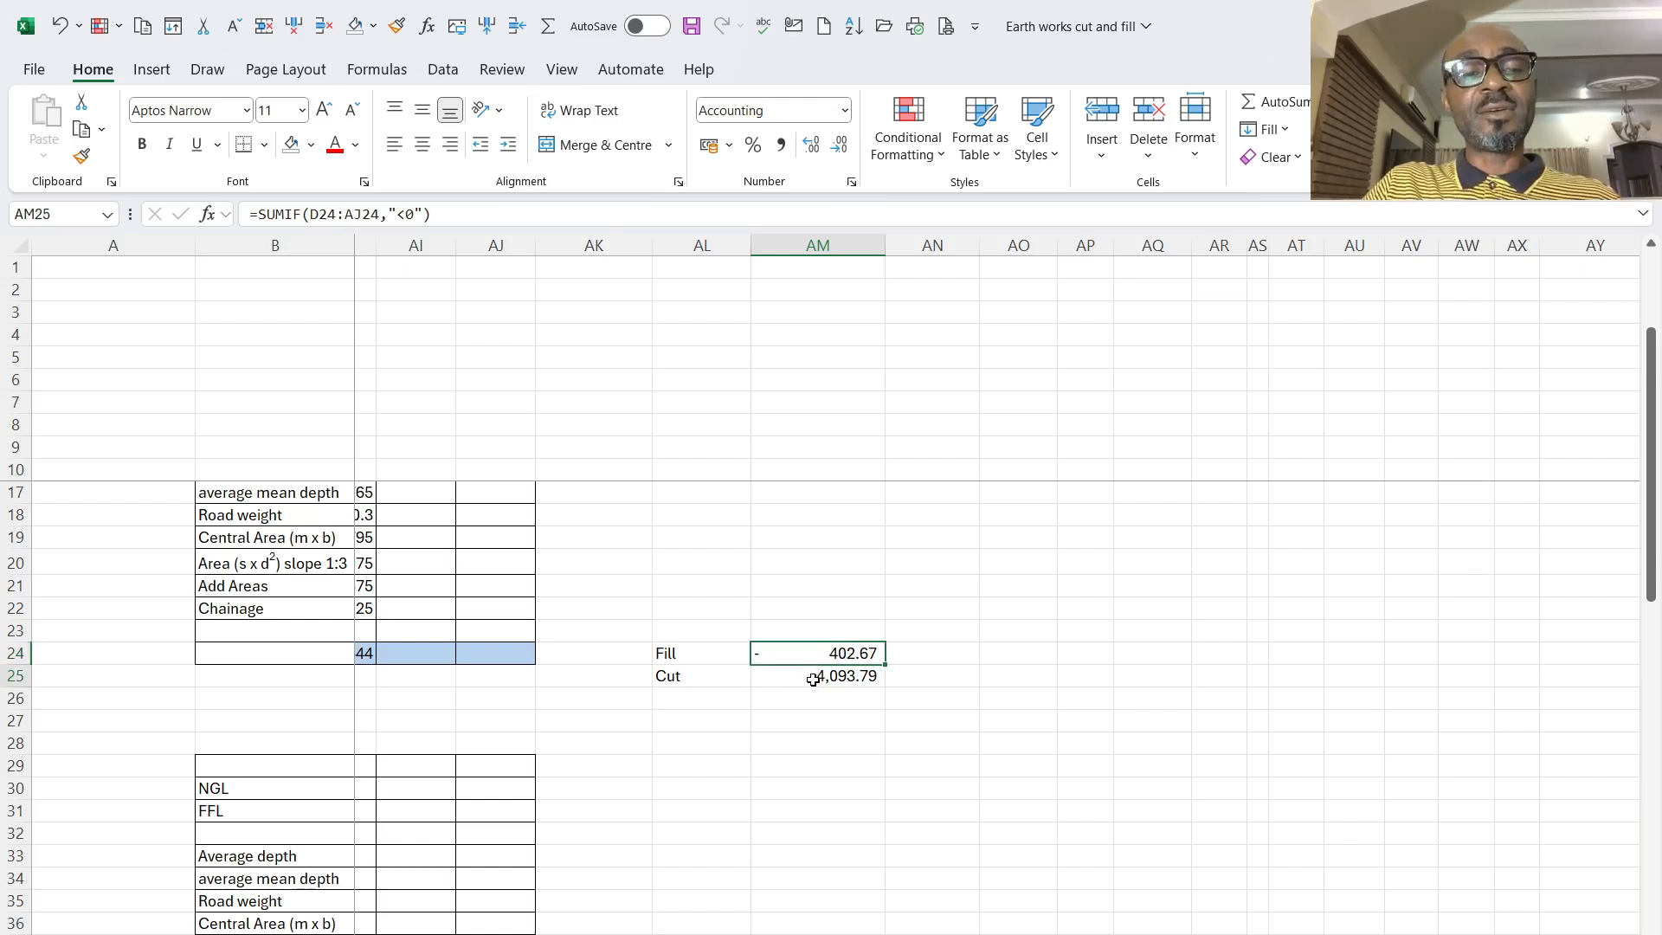
left_click(816, 680)
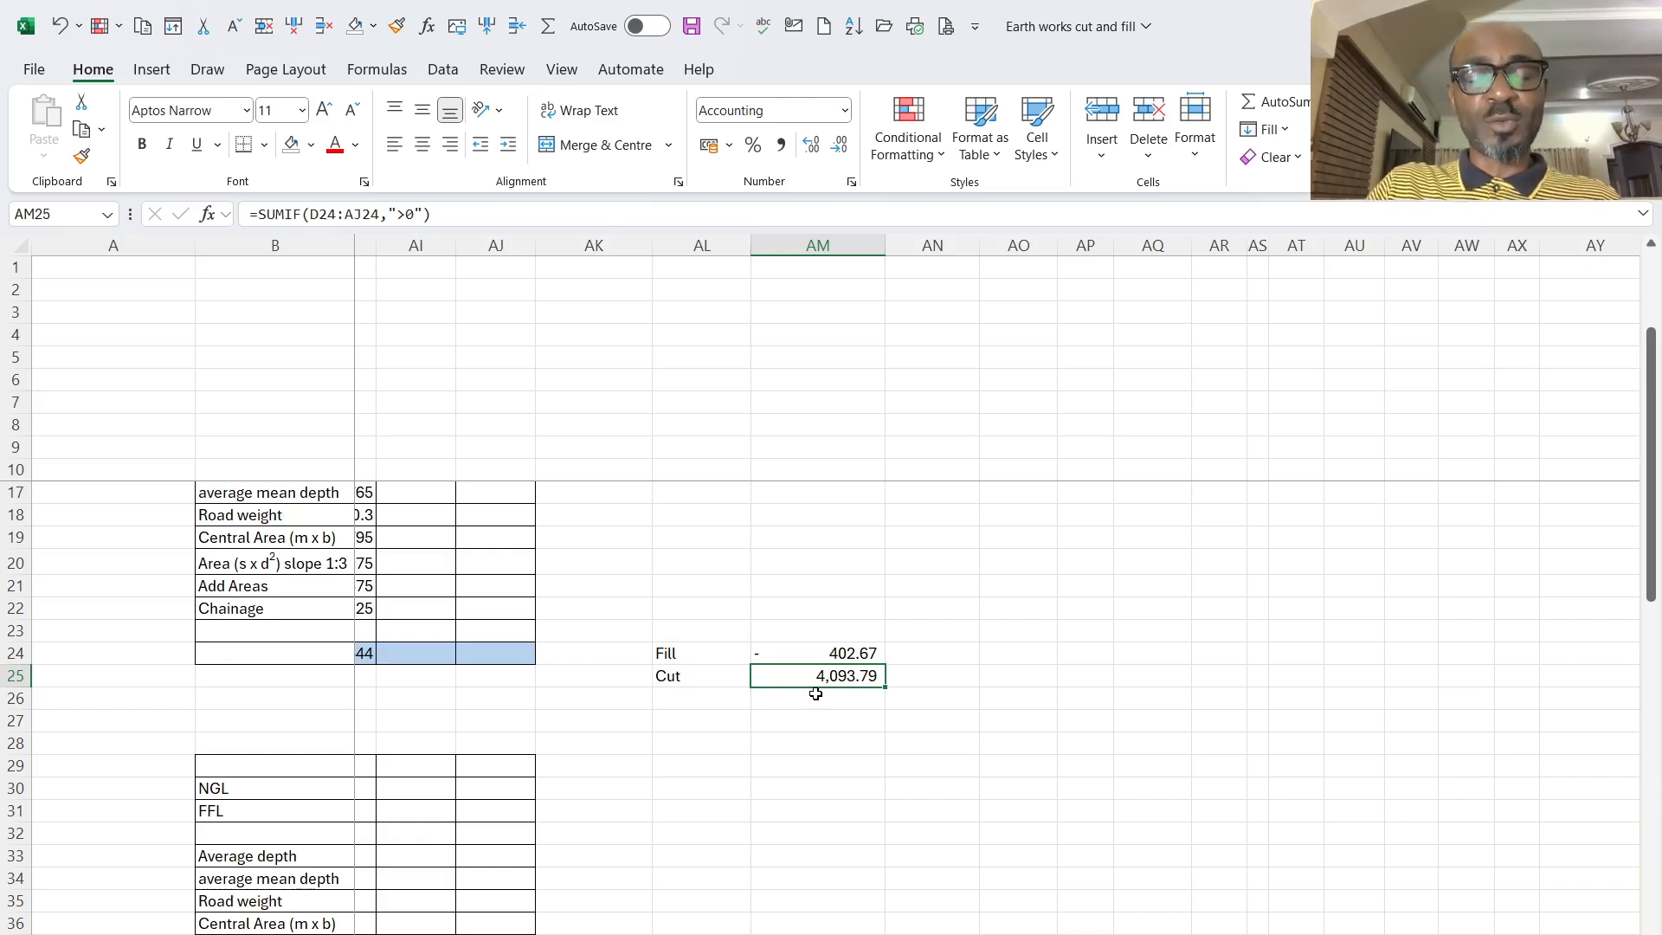
- Review the second table's Fill and Cut totals, its rows from 0+725 onward and the road cross-section diagram
scroll(816, 693, "down", 5)
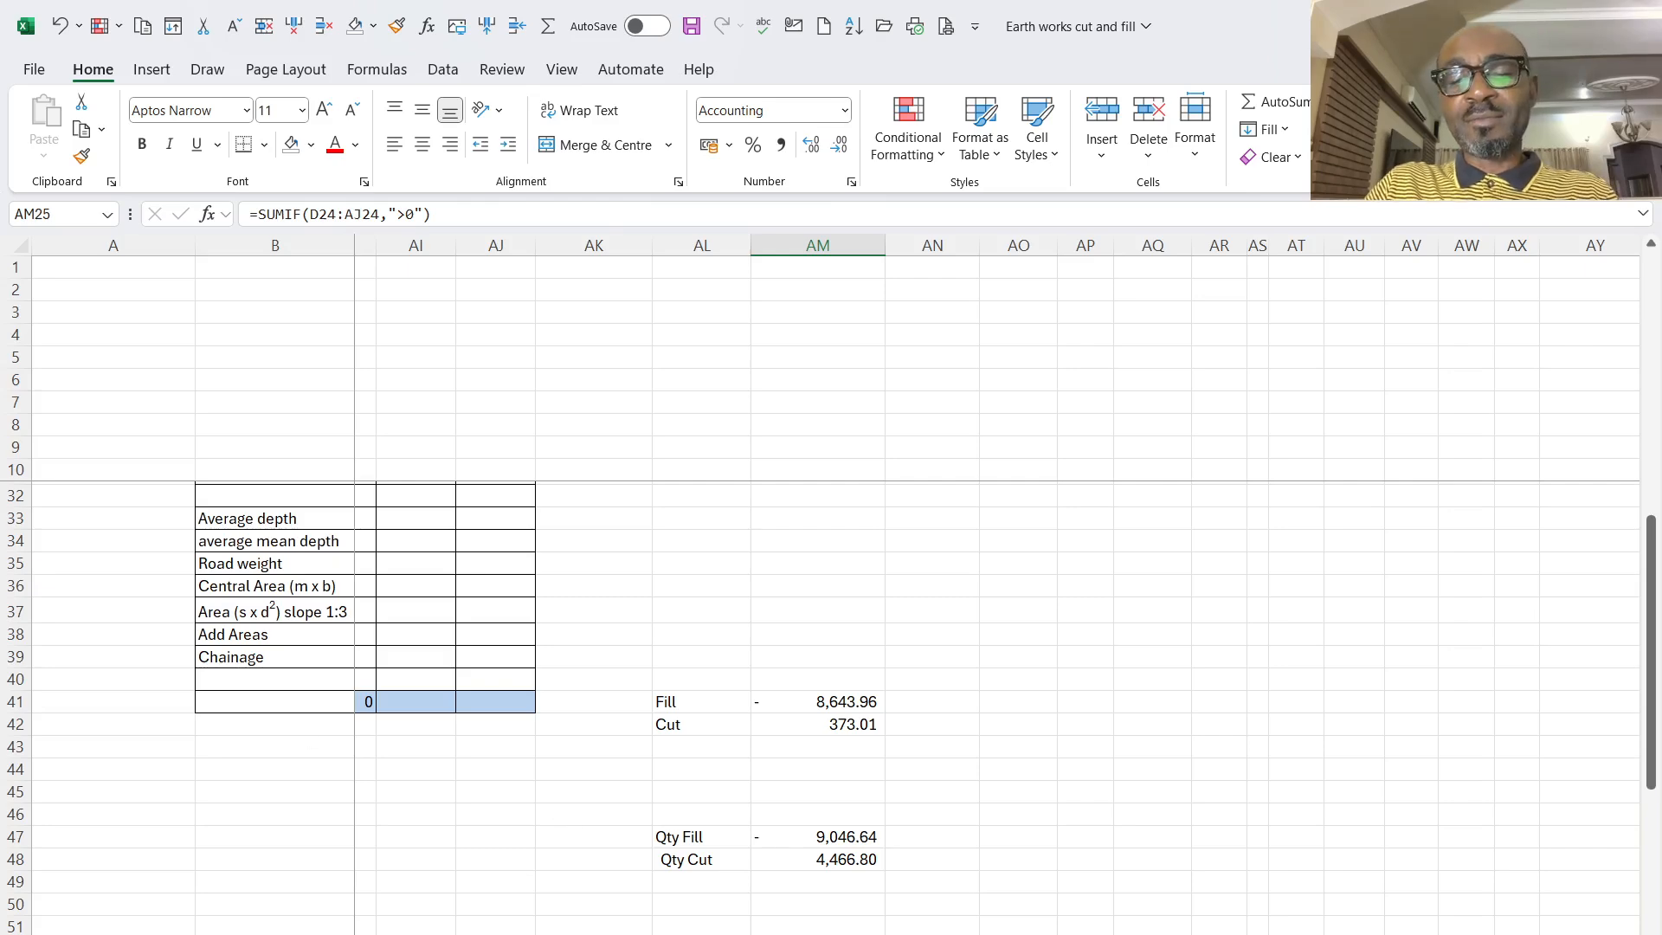
scroll(518, 820, "left", 10)
scroll(518, 821, "up", 3)
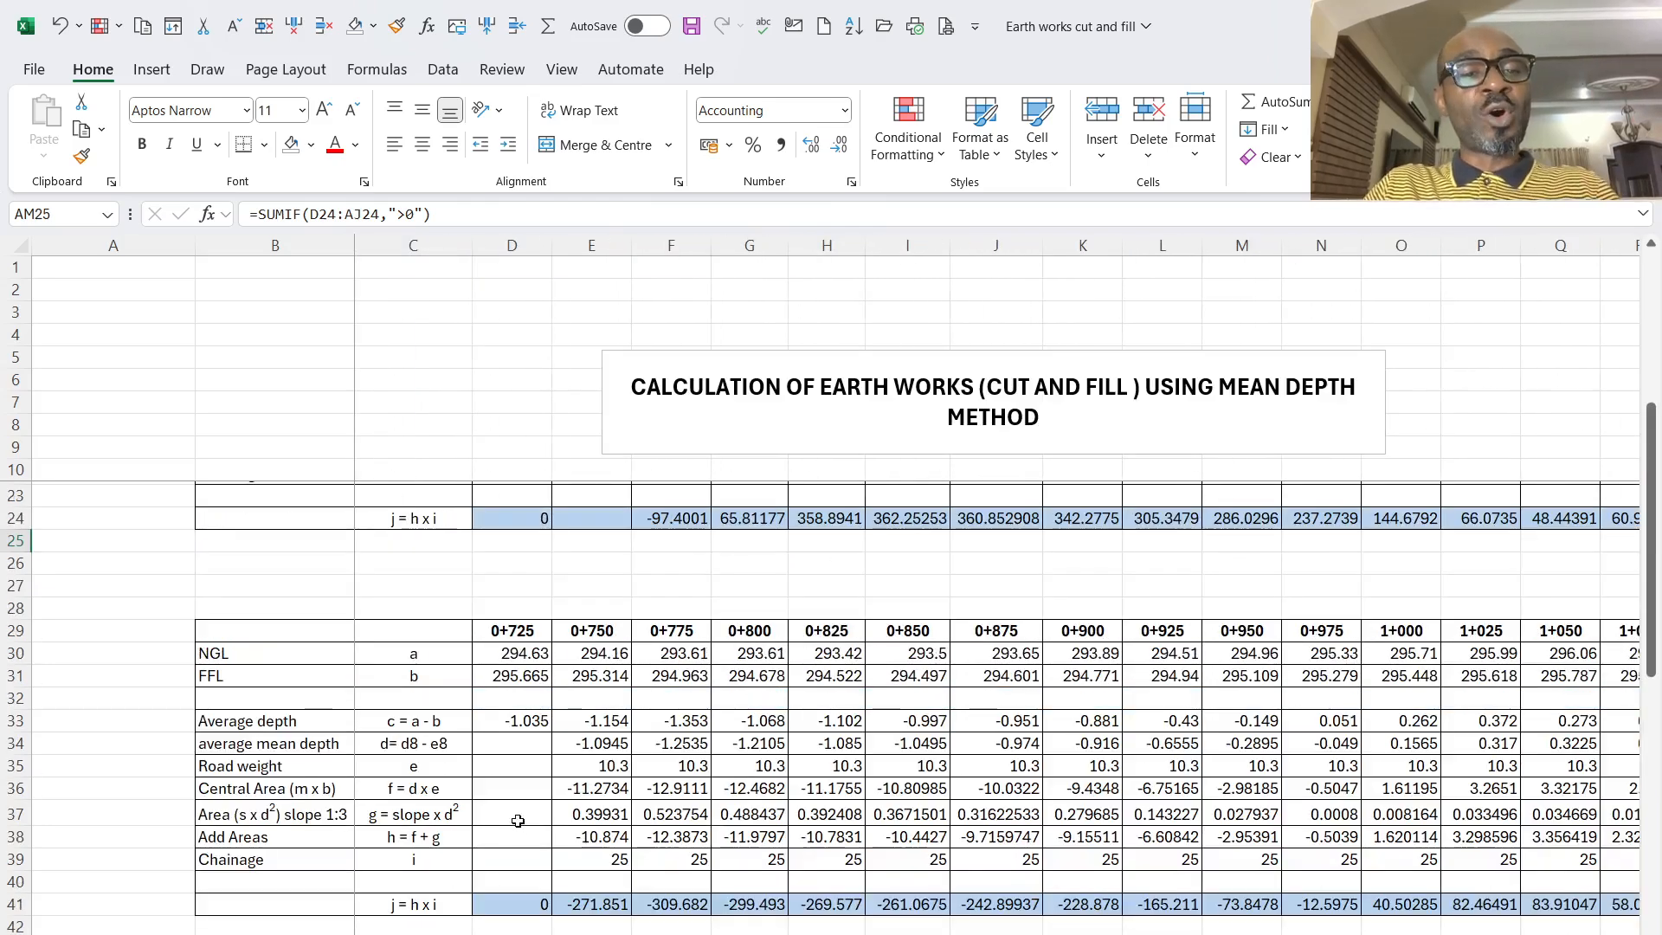
scroll(537, 818, "down", 5)
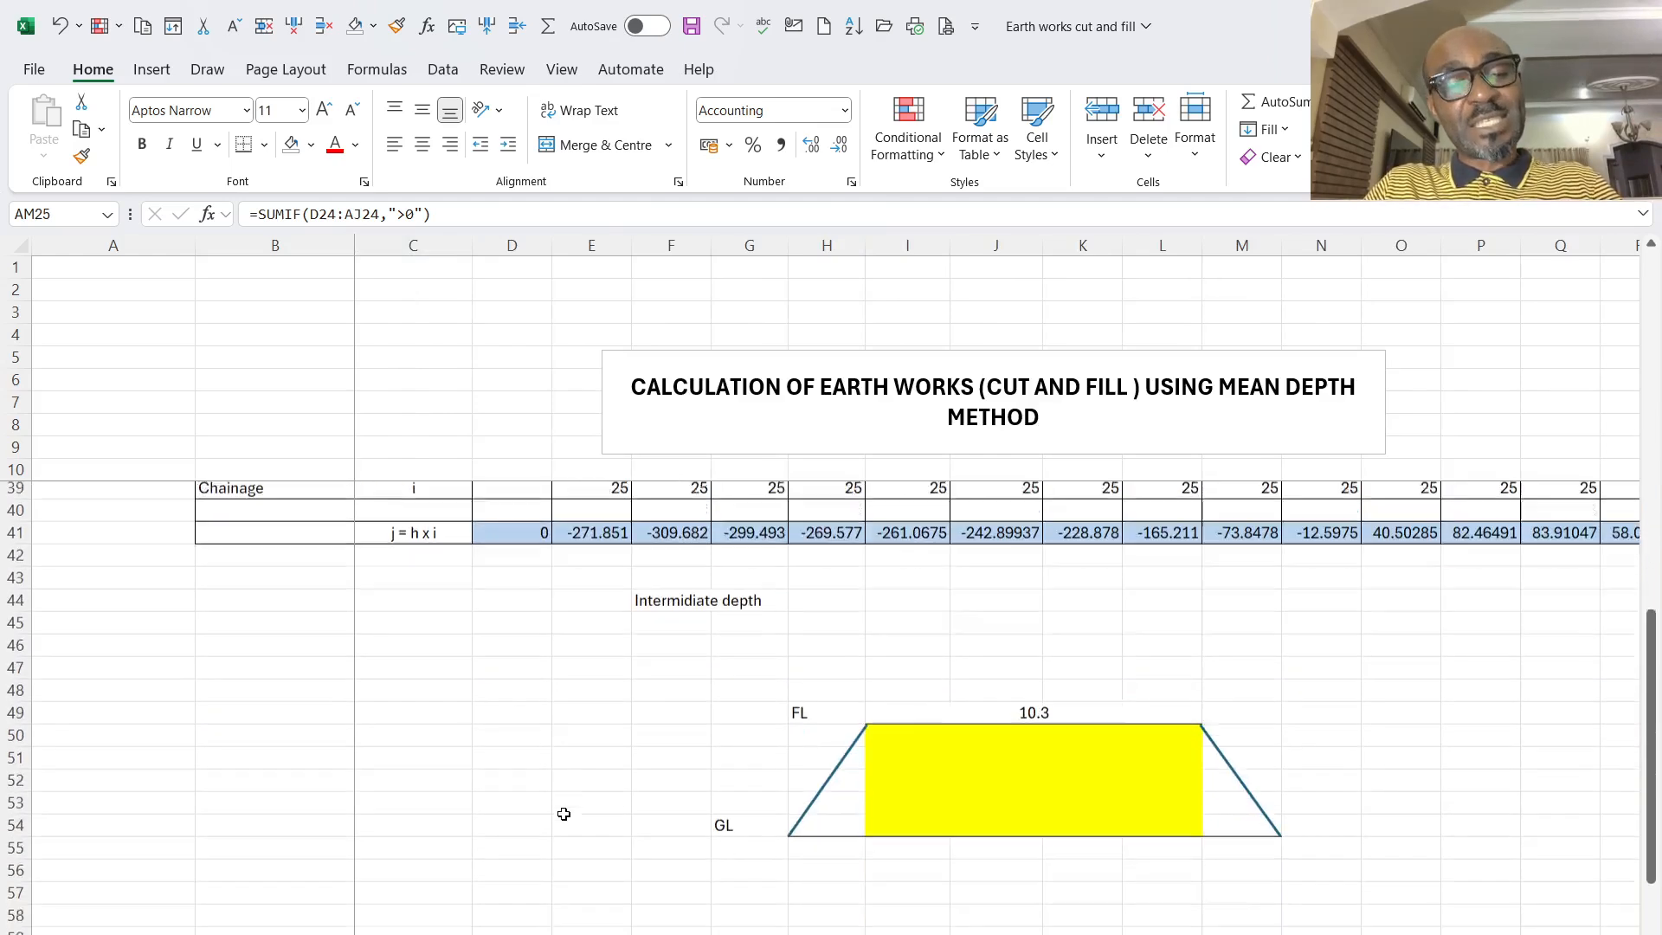
scroll(564, 813, "down", 3)
- Examine the cell range summed by the overall Qty Fill formula, and inspect the Qty Cut formula
scroll(1351, 776, "right", 10)
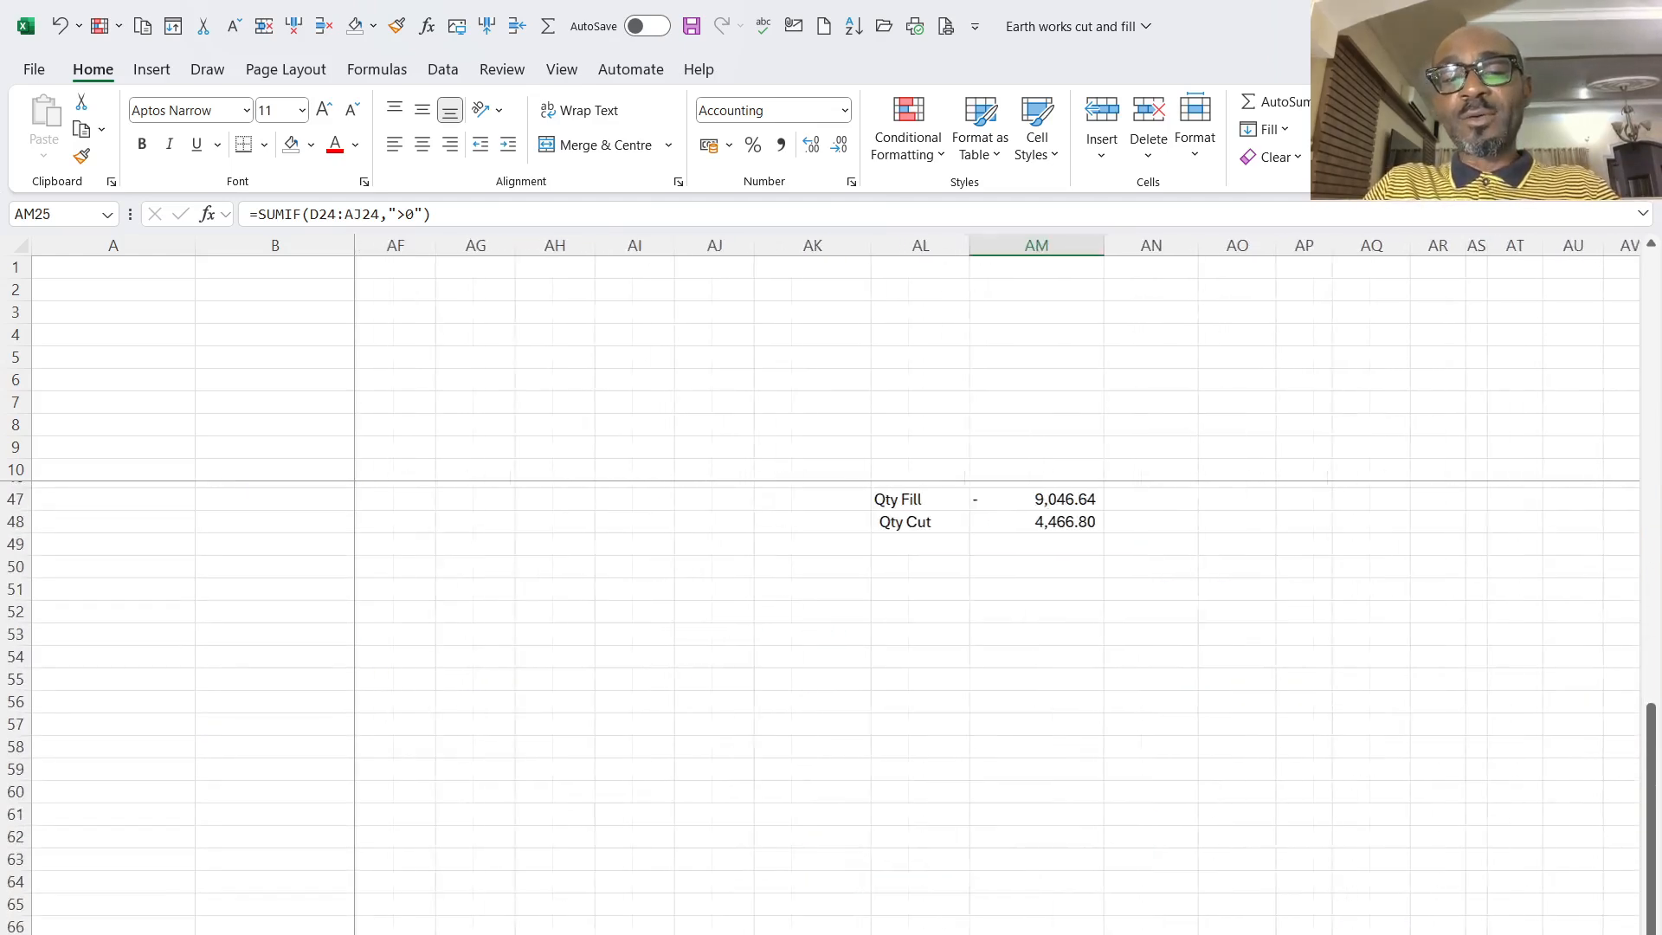
scroll(1351, 775, "up", 4)
left_click(1268, 769)
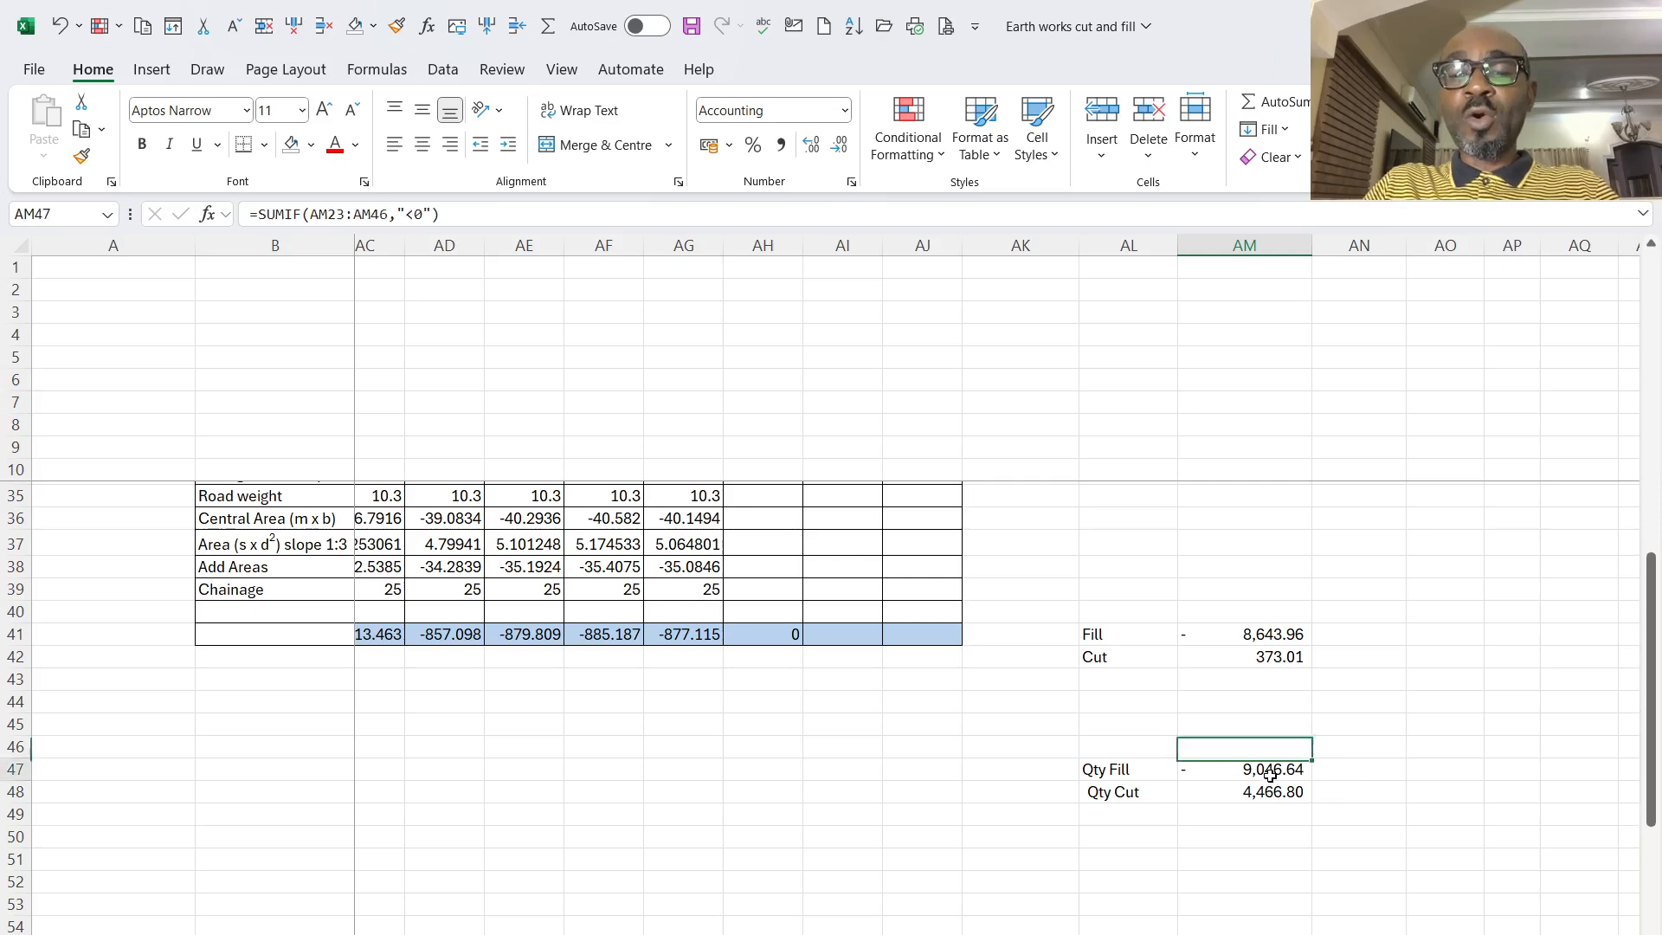
key("F2")
scroll(1220, 656, "up", 7)
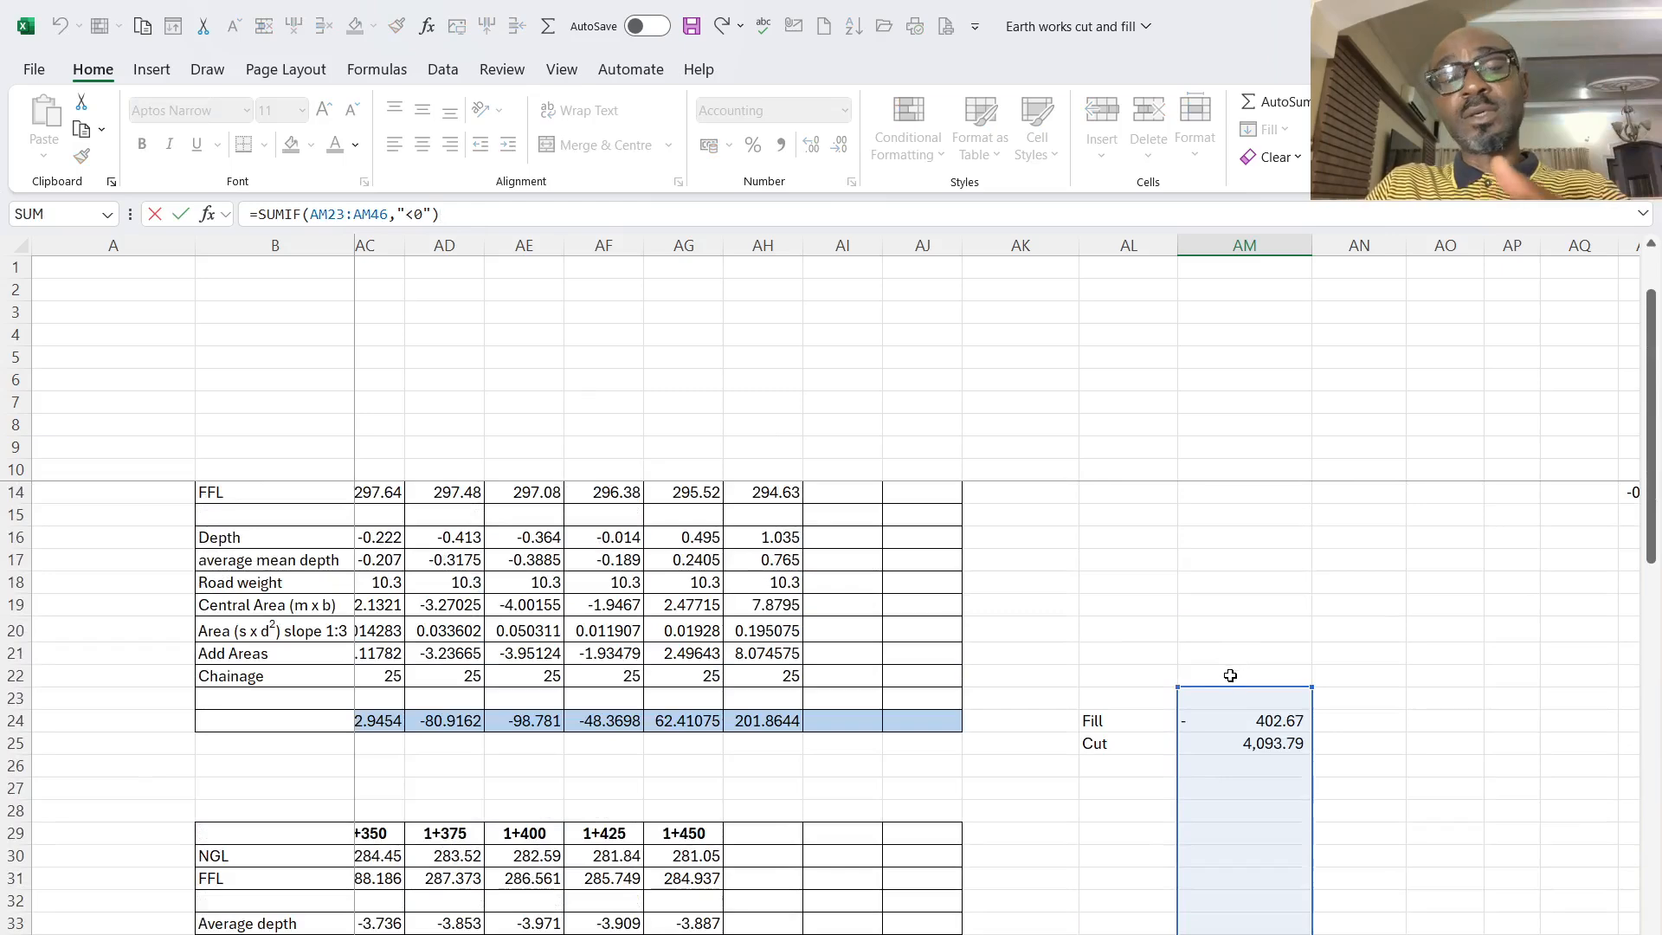
scroll(1230, 675, "down", 1)
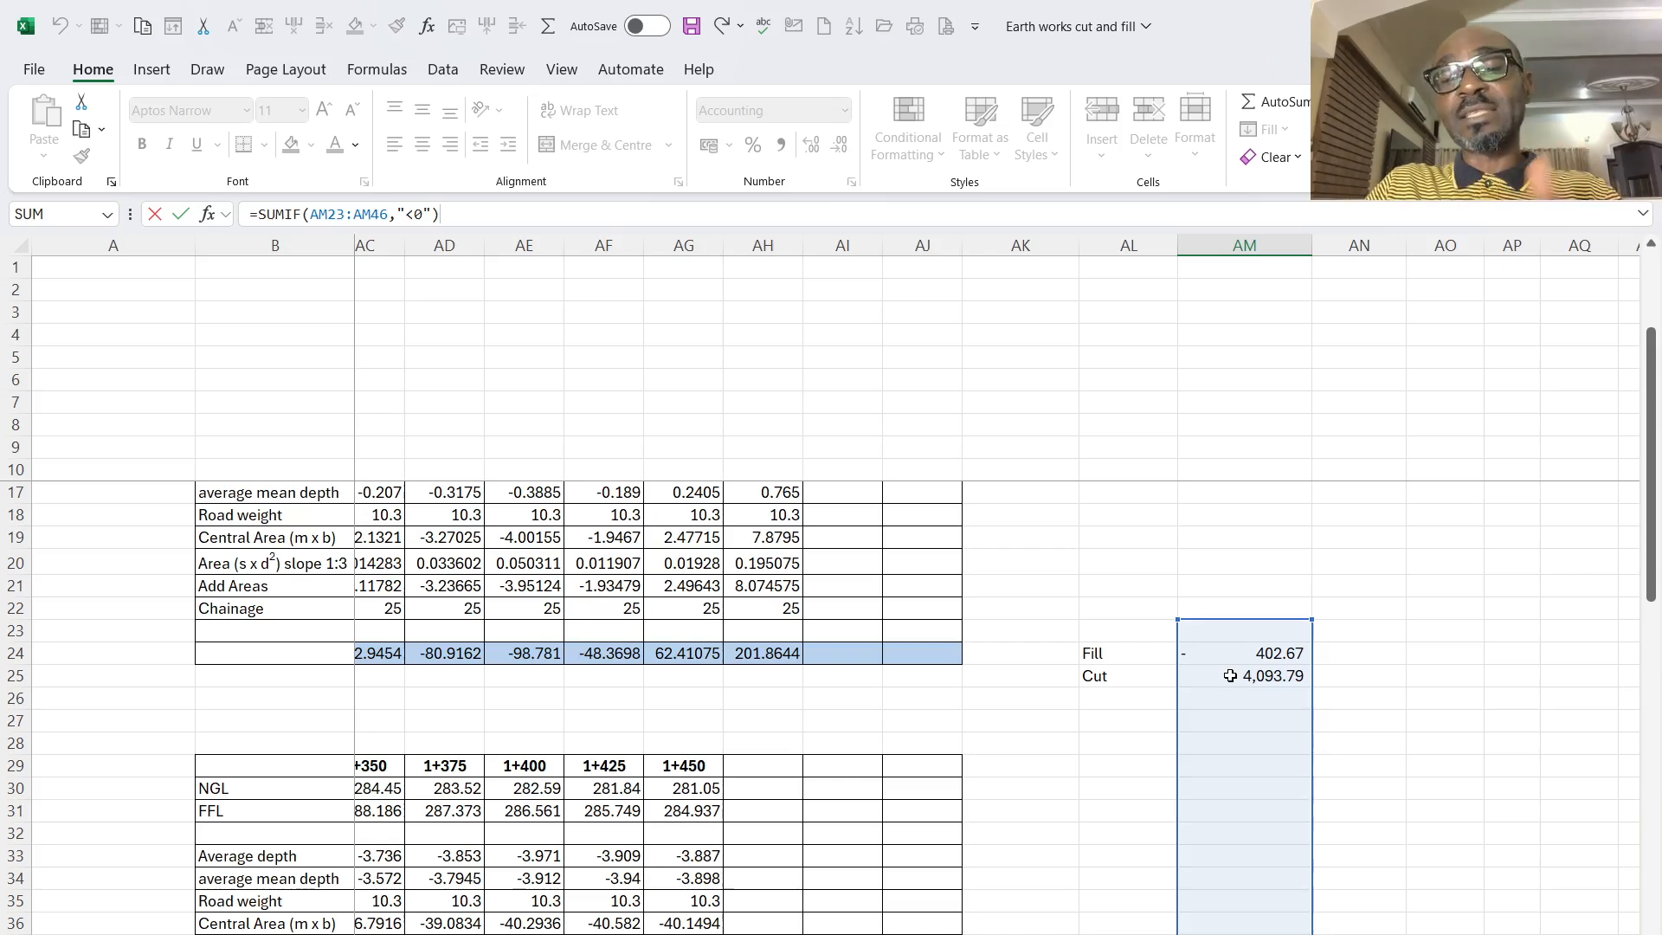
scroll(1230, 675, "down", 4)
left_click(1284, 926)
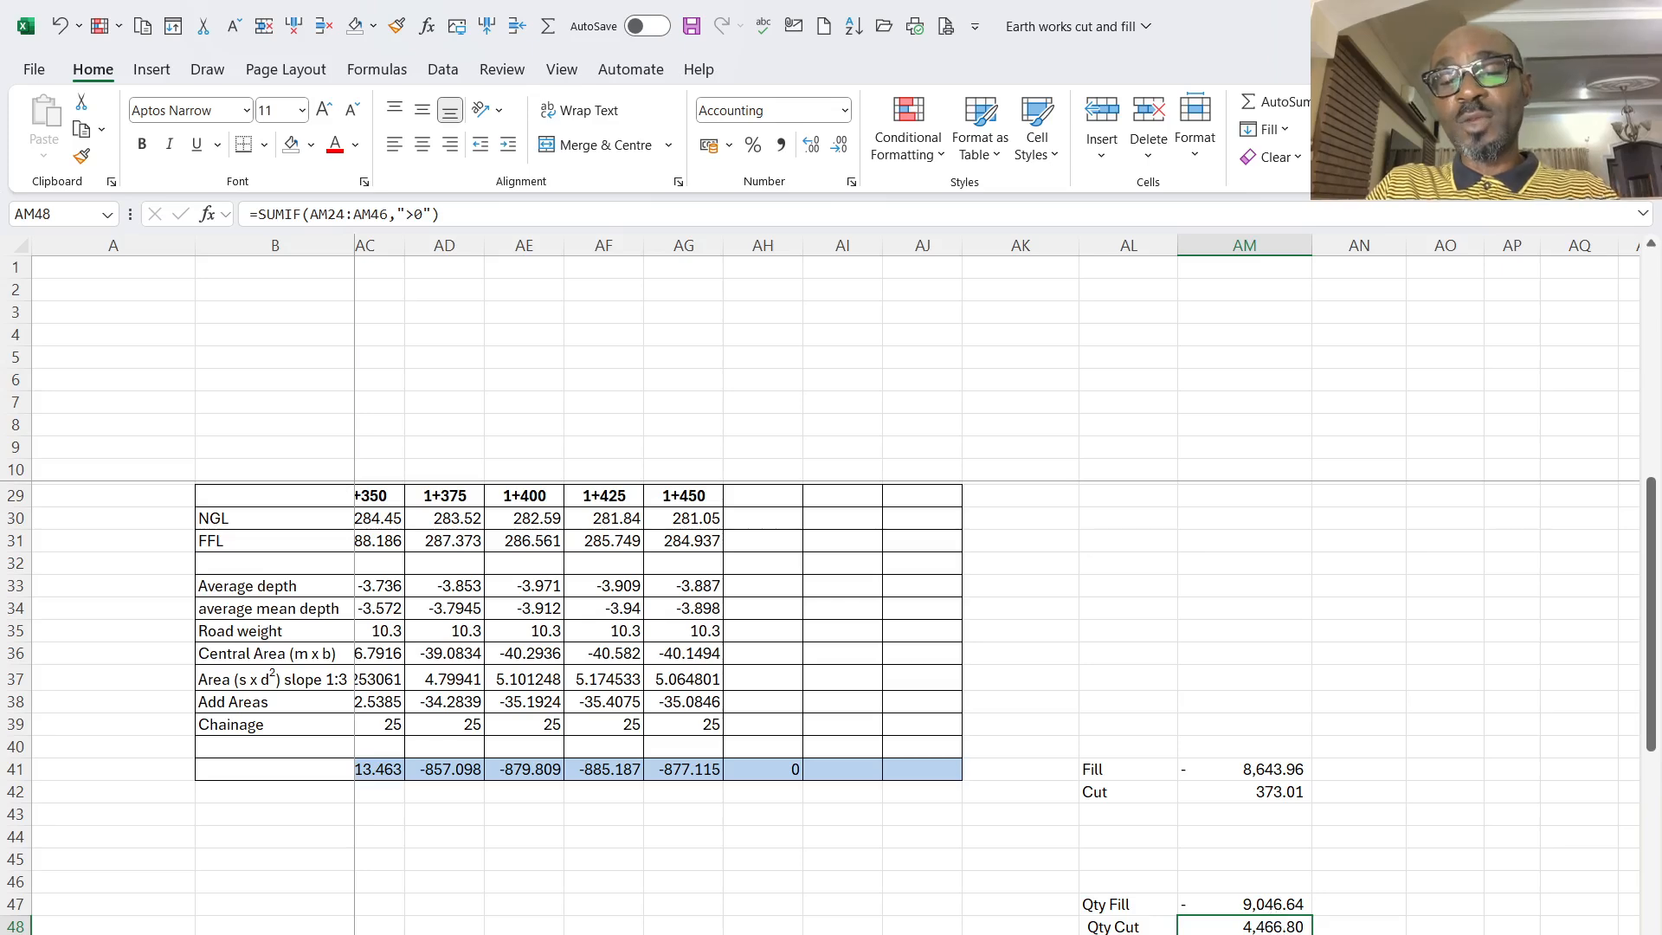
- Recheck the overall Qty Fill formula and return to the start of the first table at 0+000
left_click(1378, 904)
scroll(1229, 909, "down", 2)
left_click(1244, 769)
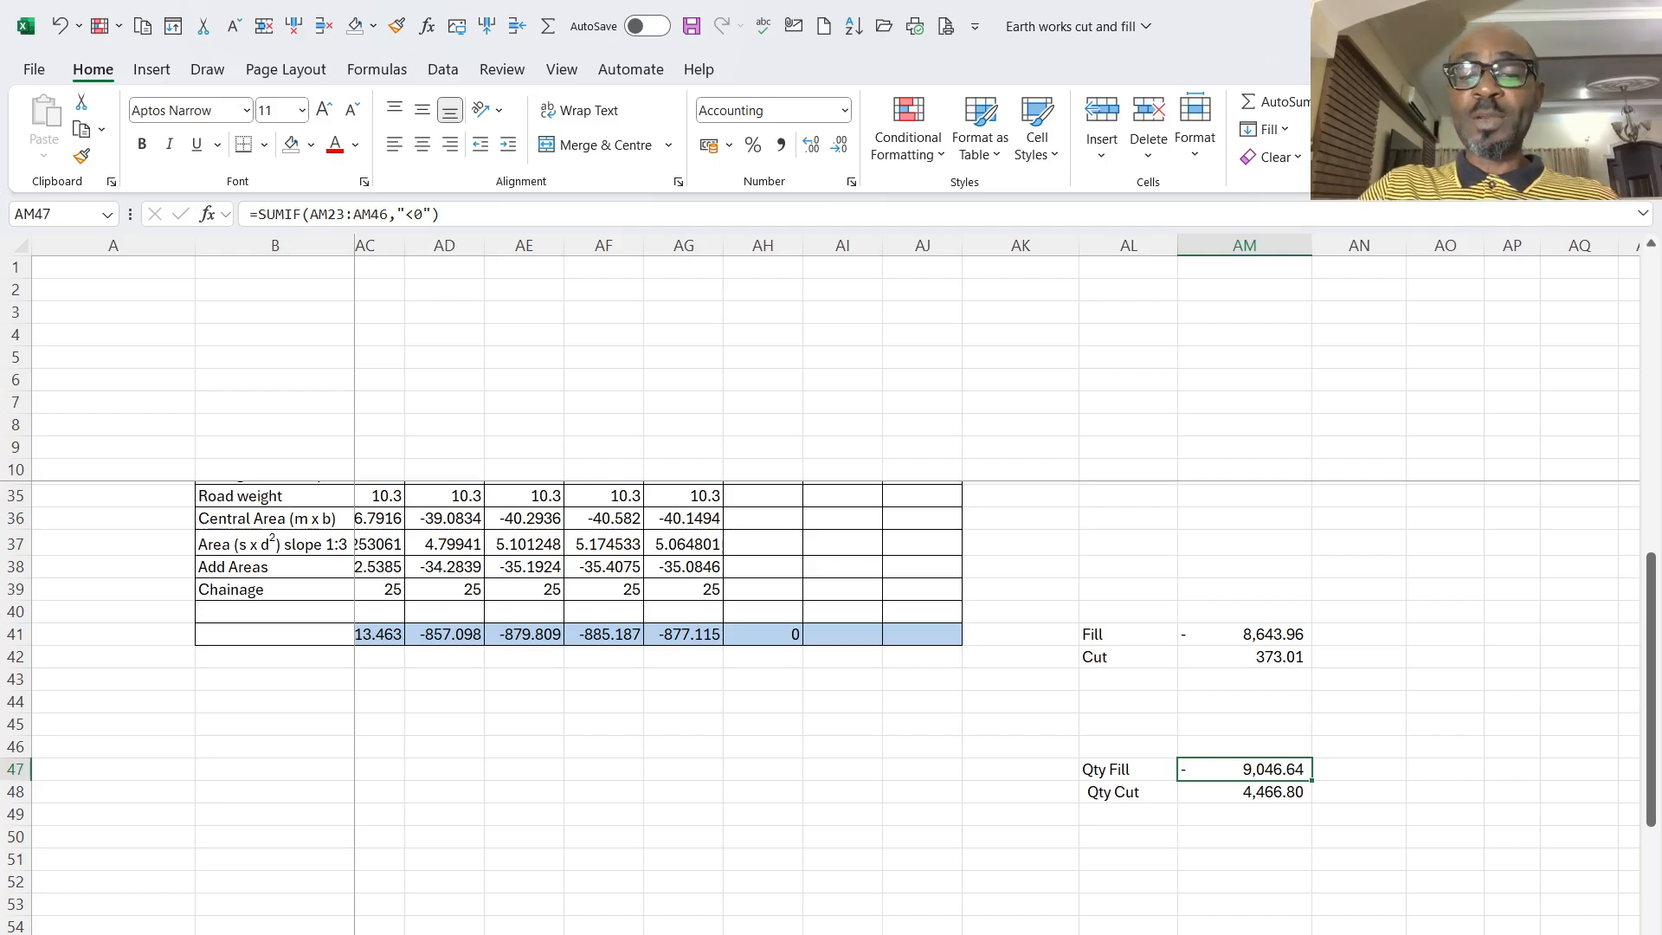
scroll(1004, 814, "left", 10)
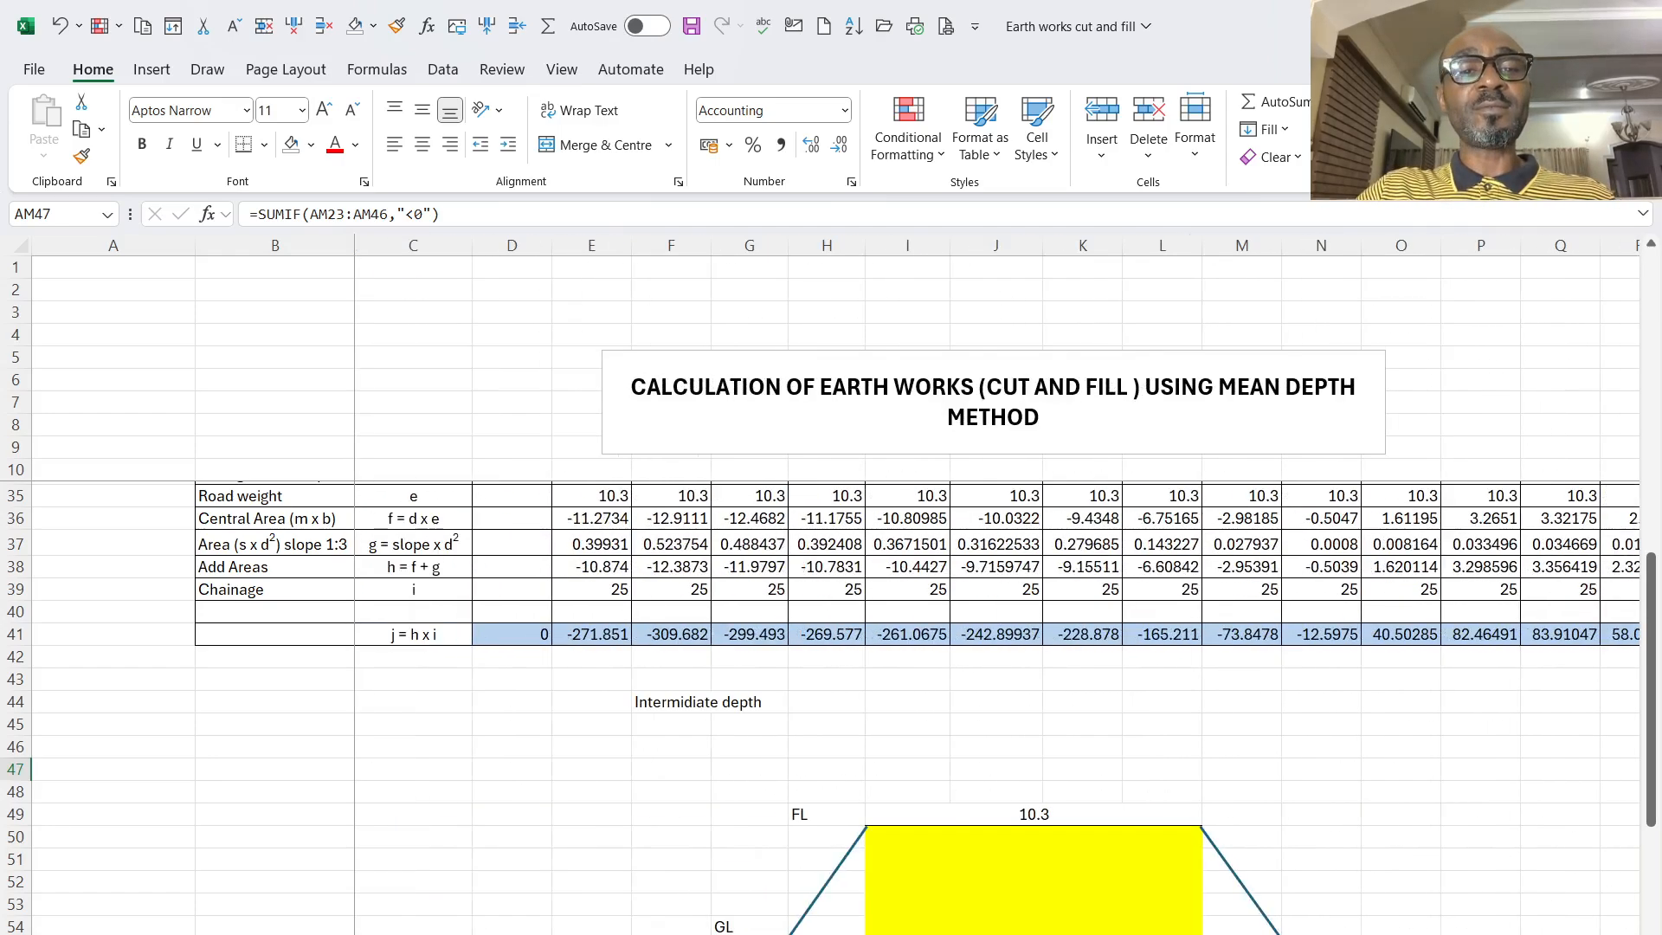
scroll(1004, 814, "up", 8)
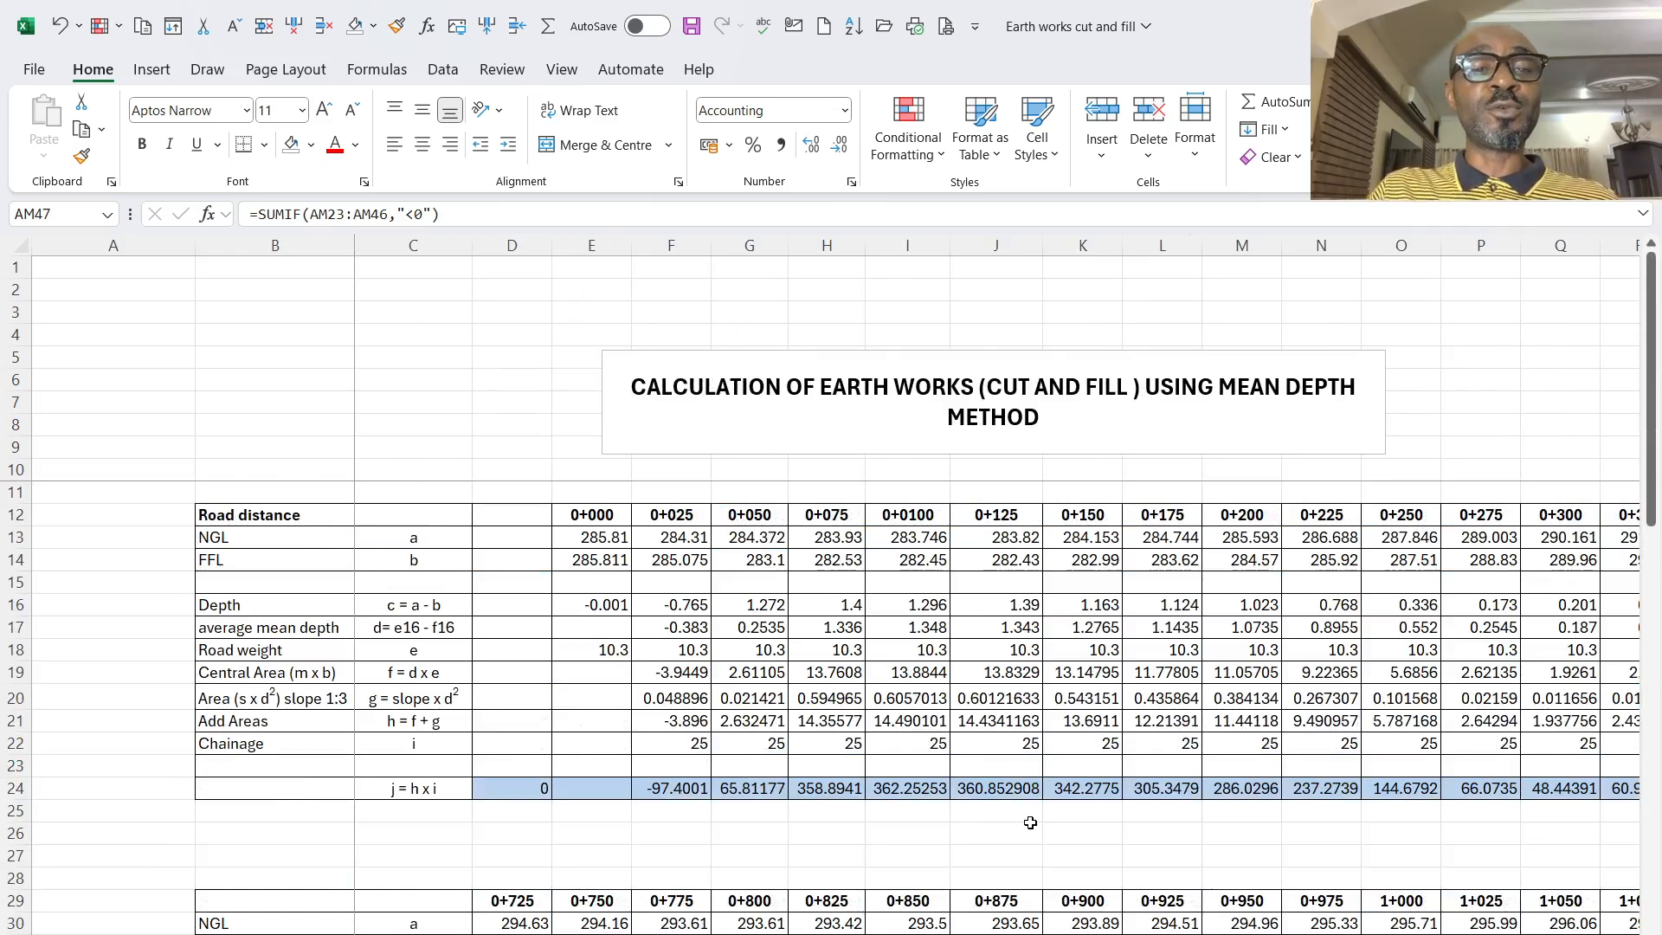